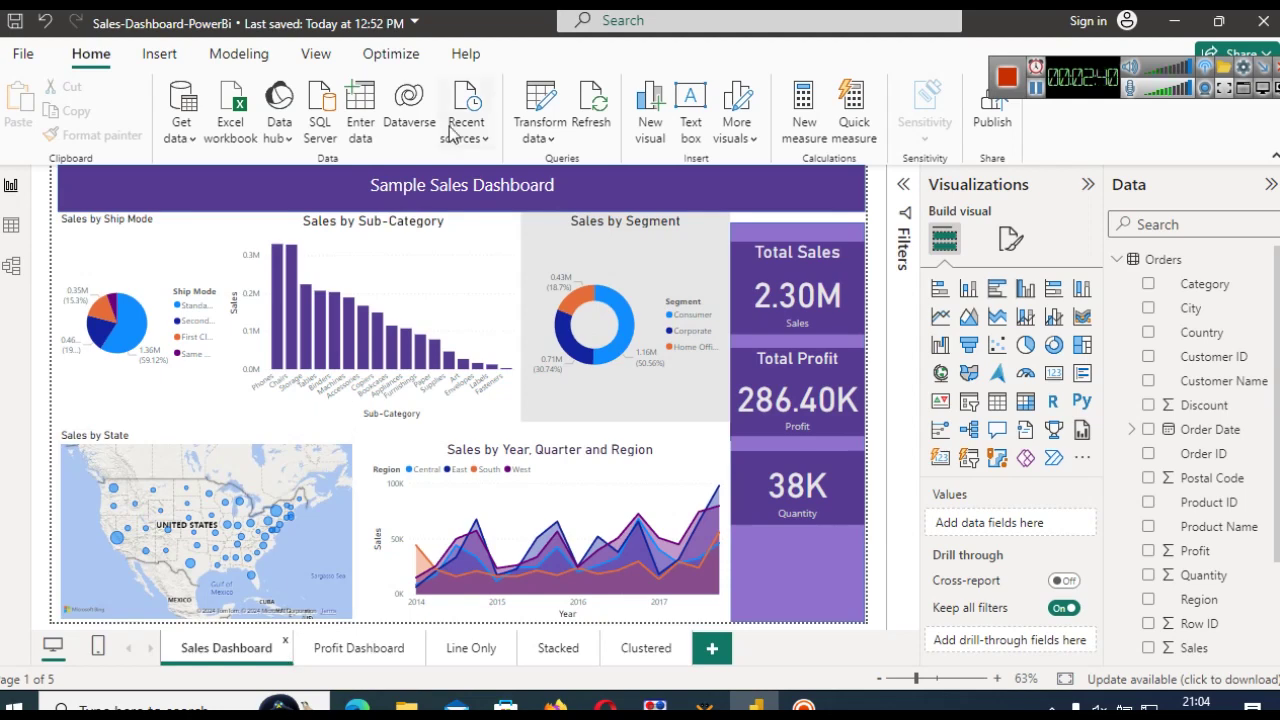
- Look through the Profit Dashboard and Line Only pages, and examine the line chart's axis and legend fields
click(321, 658)
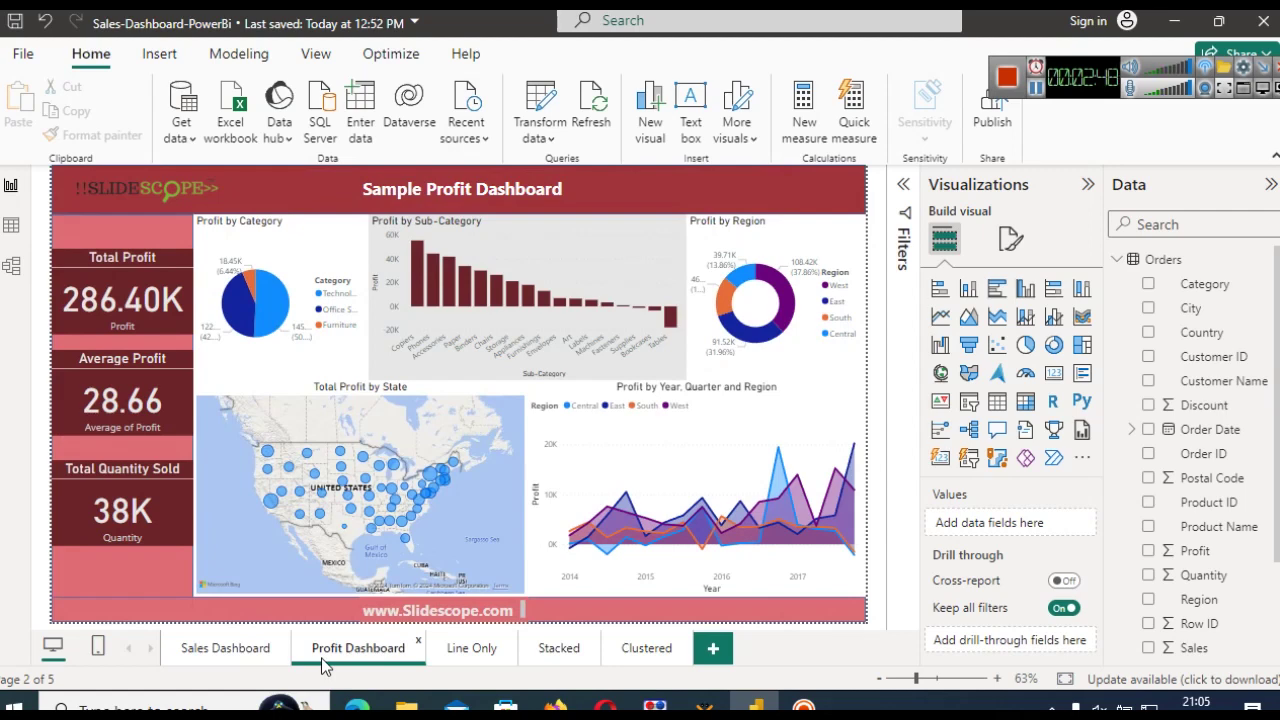
click(484, 652)
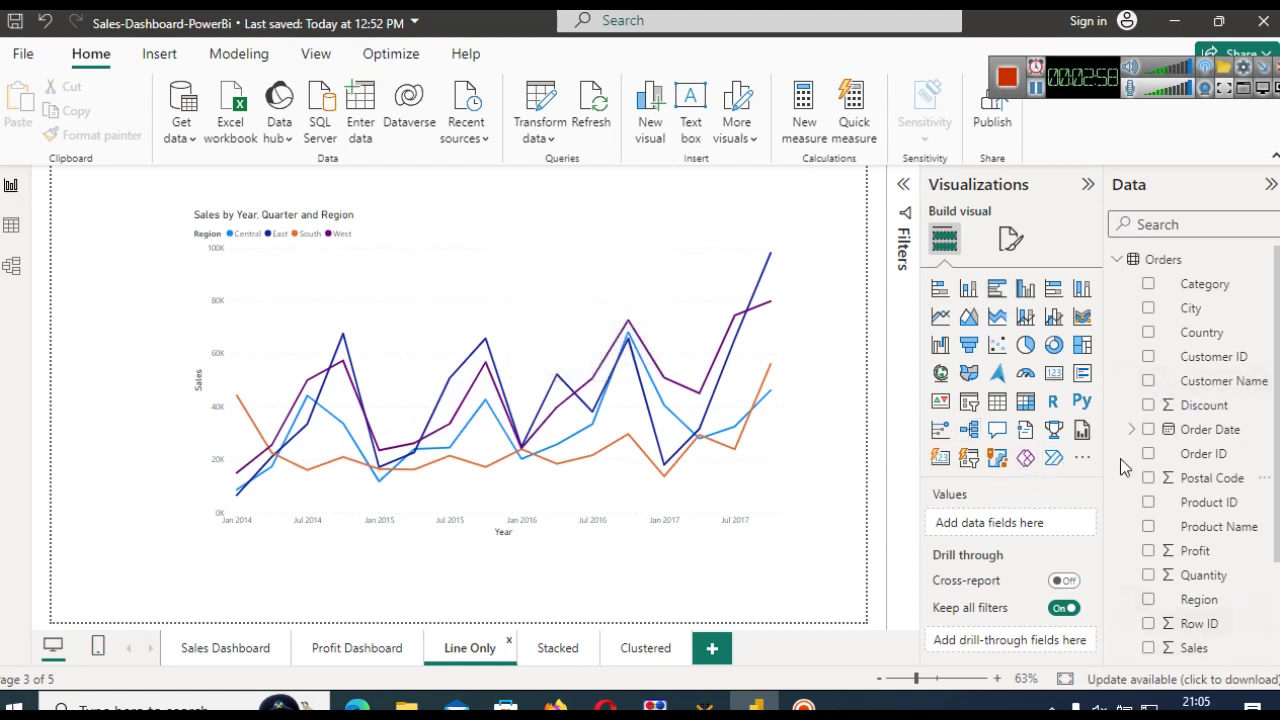
click(325, 311)
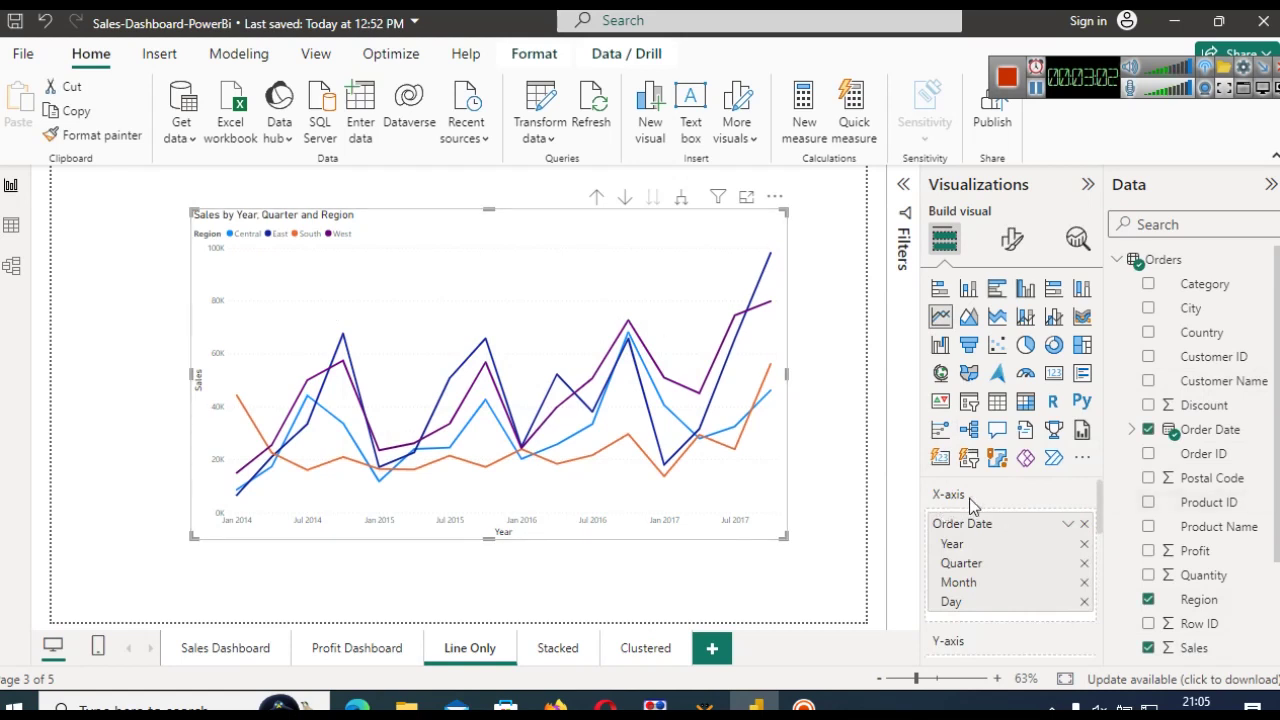
drag(1099, 499, 1097, 549)
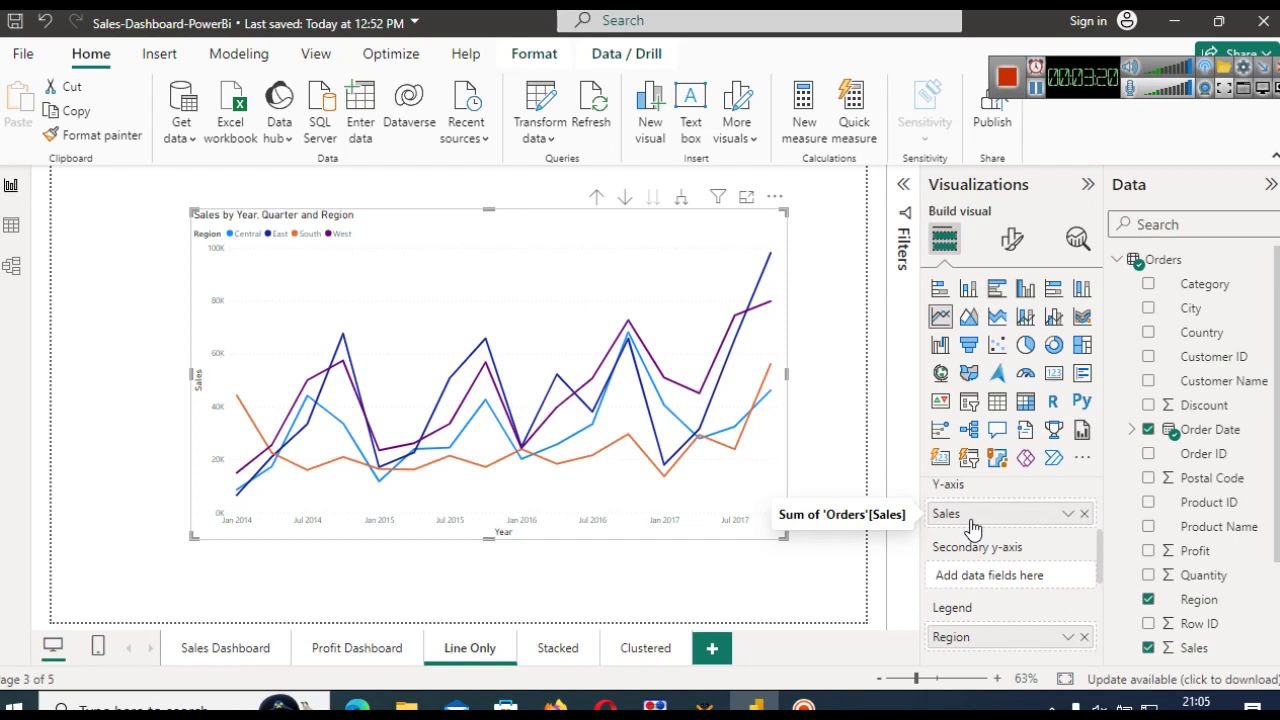
scroll(1100, 548, down, 2)
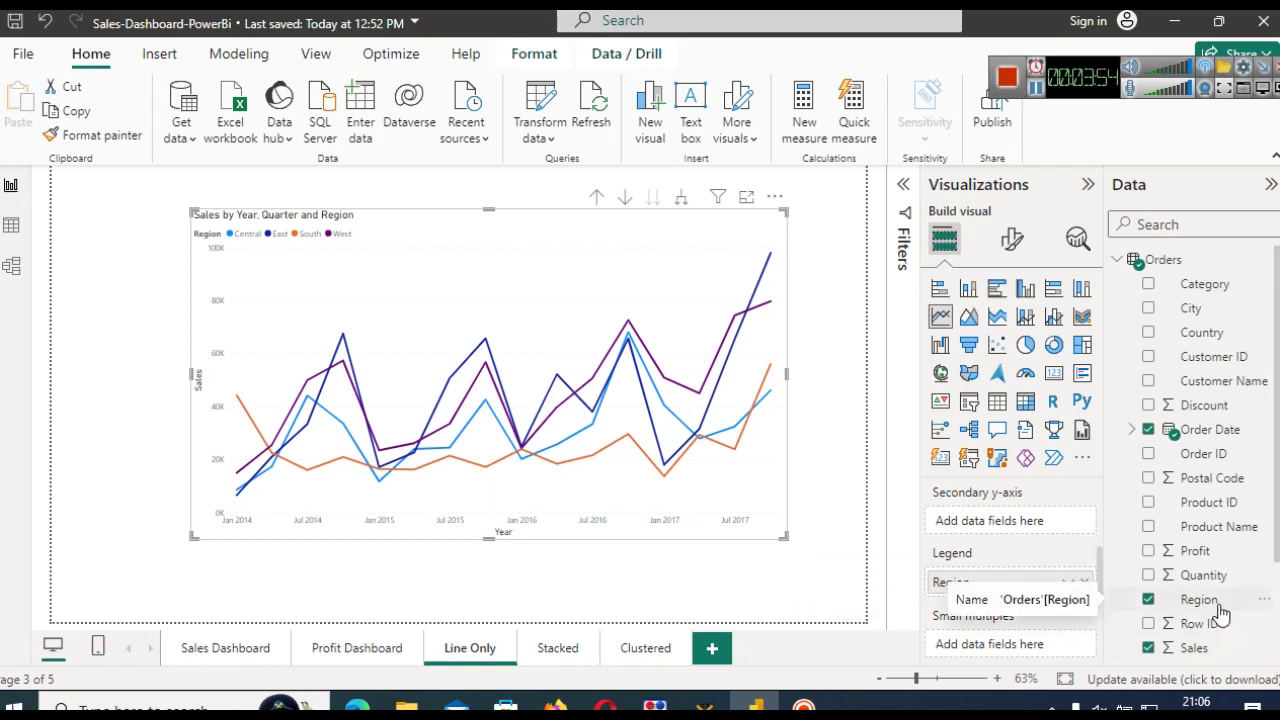
- Inspect the Ship Mode, Customer Name and Segment columns in the Orders table data, and return to the report
click(12, 234)
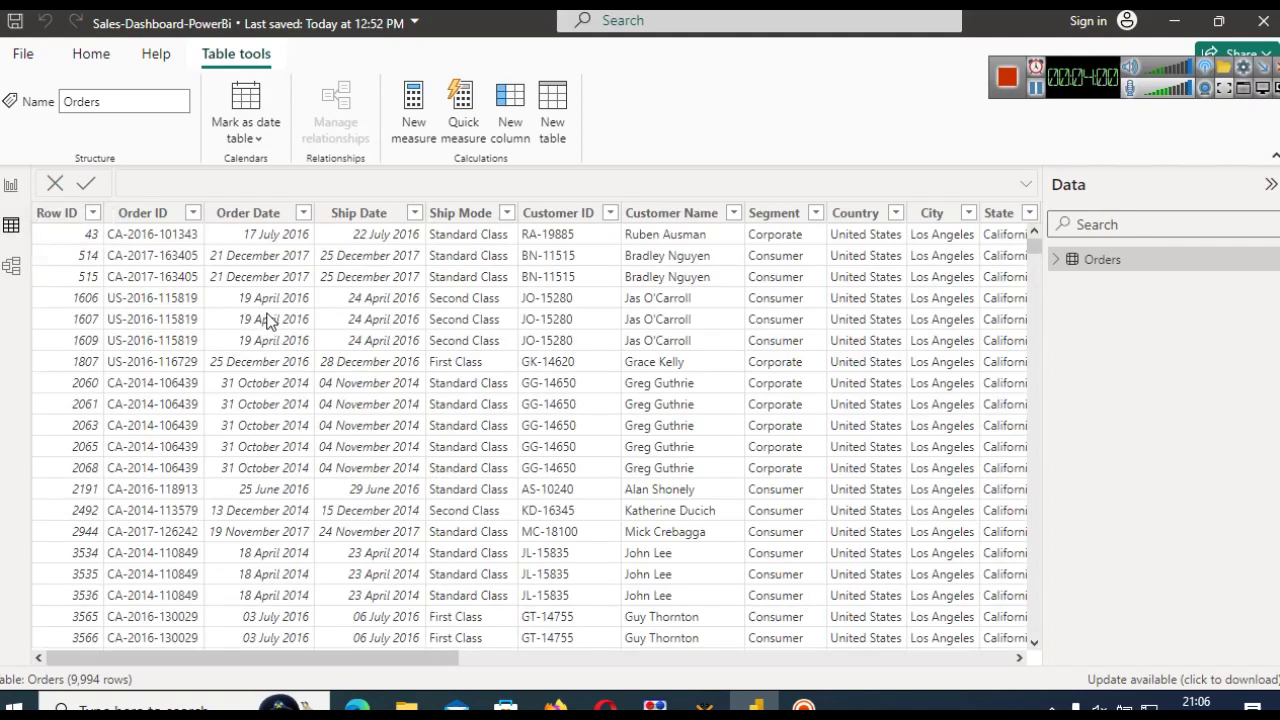
click(455, 220)
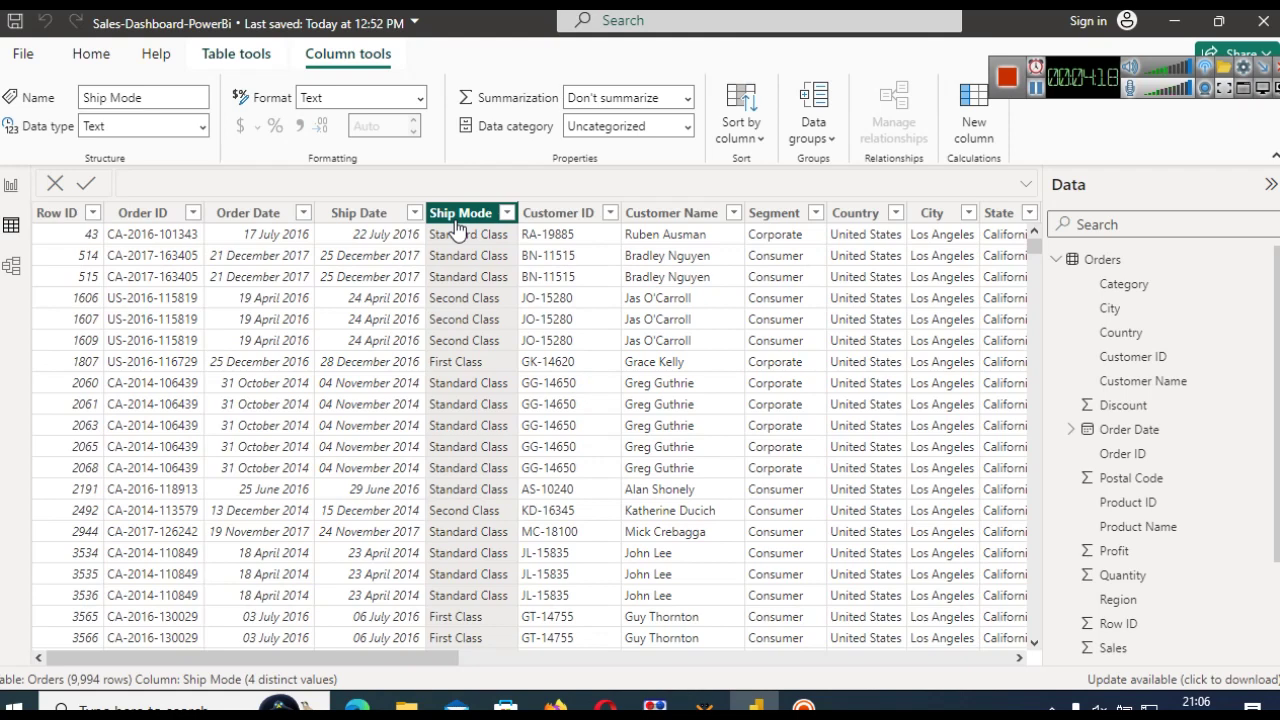
click(650, 220)
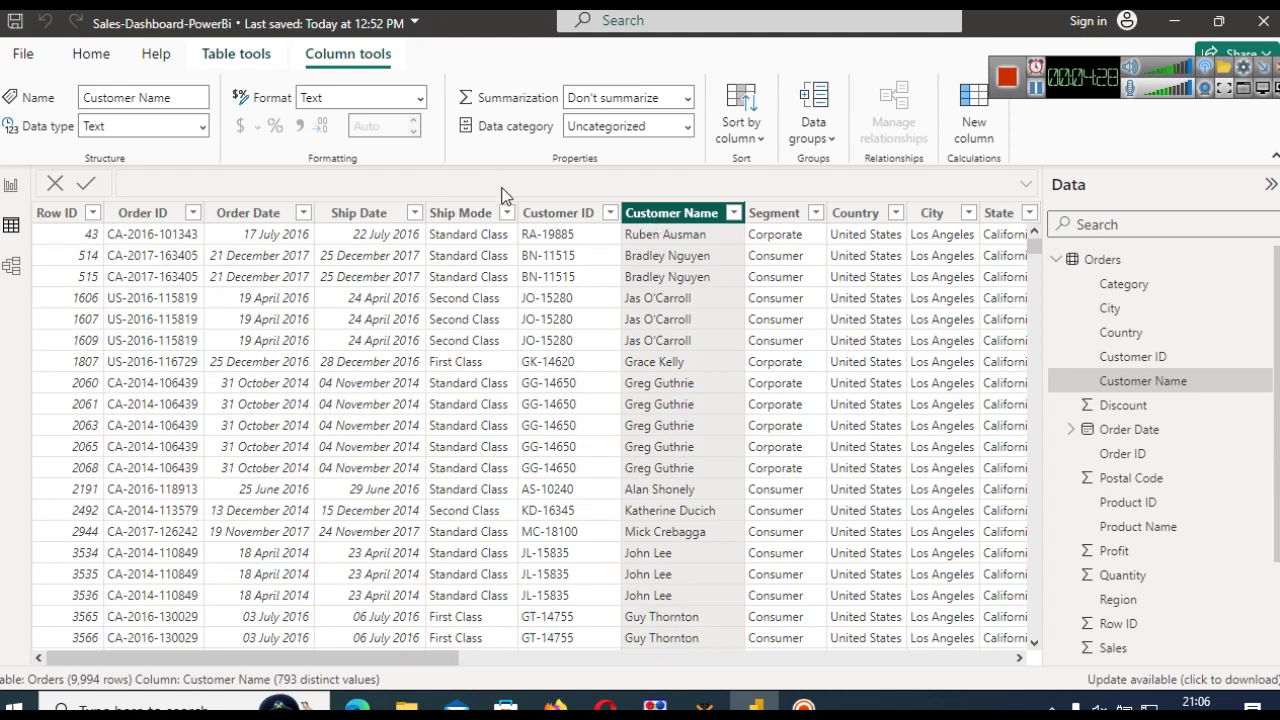
click(472, 220)
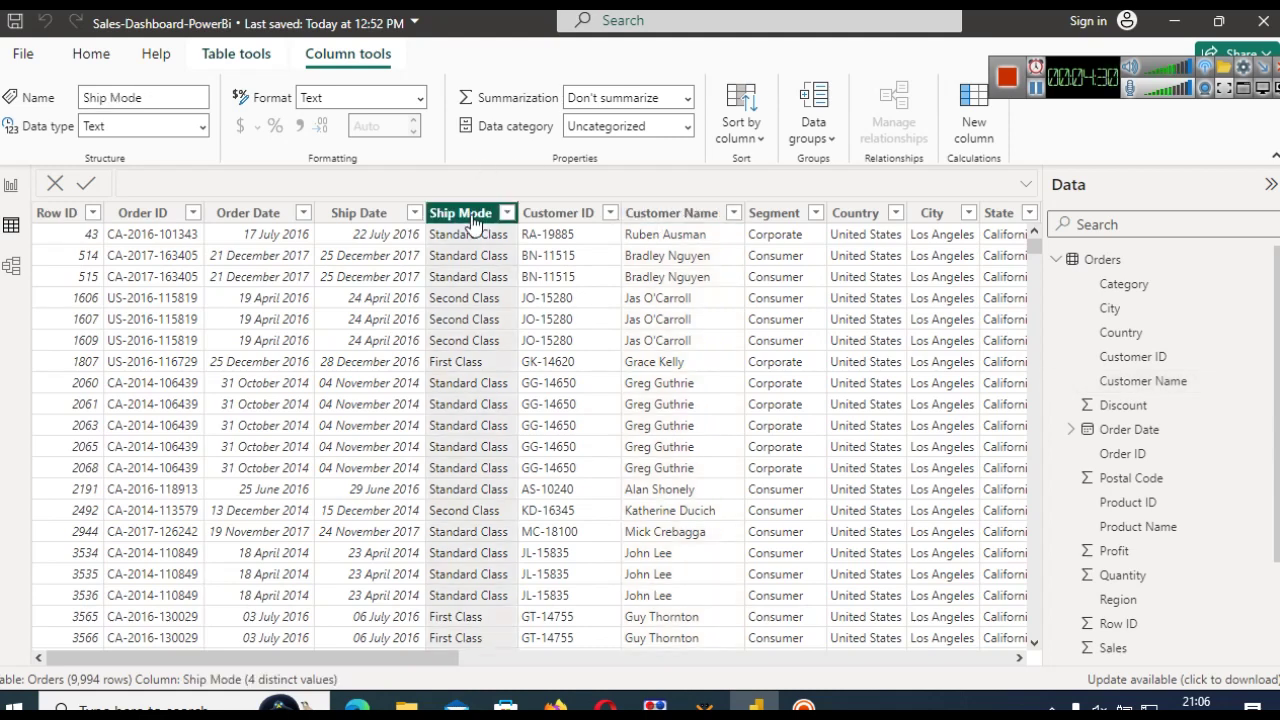
click(758, 220)
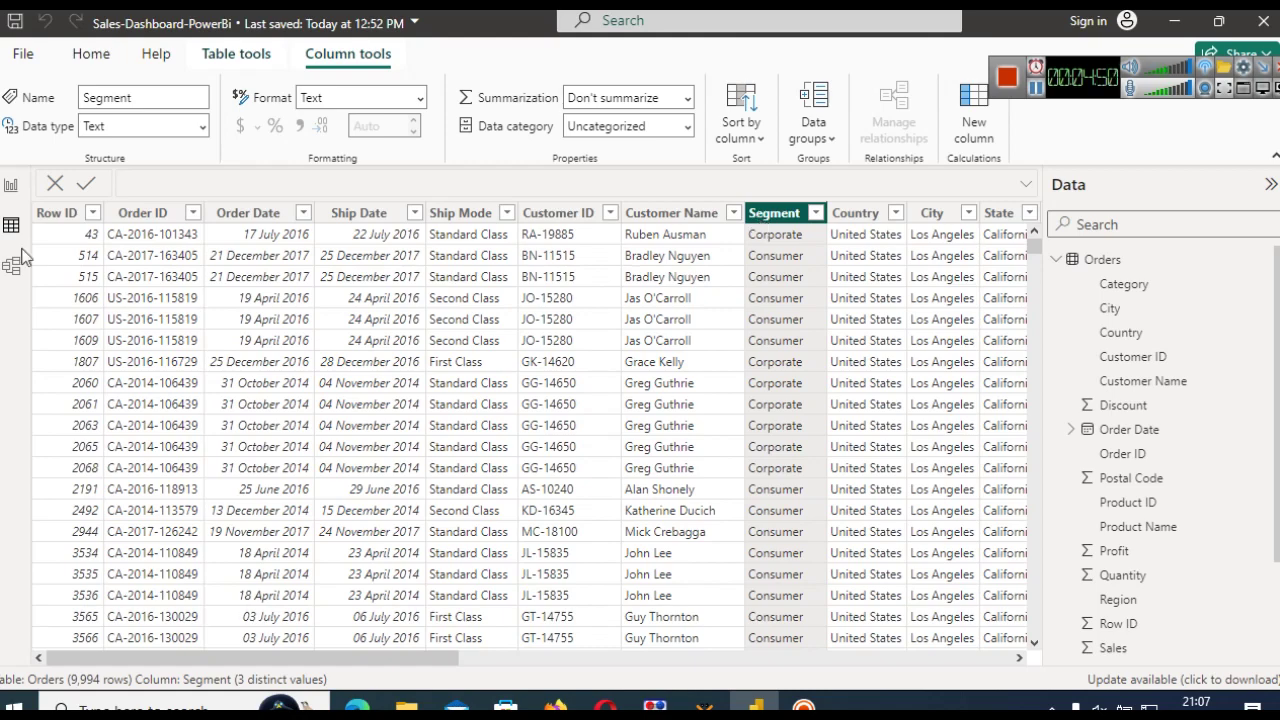
click(8, 190)
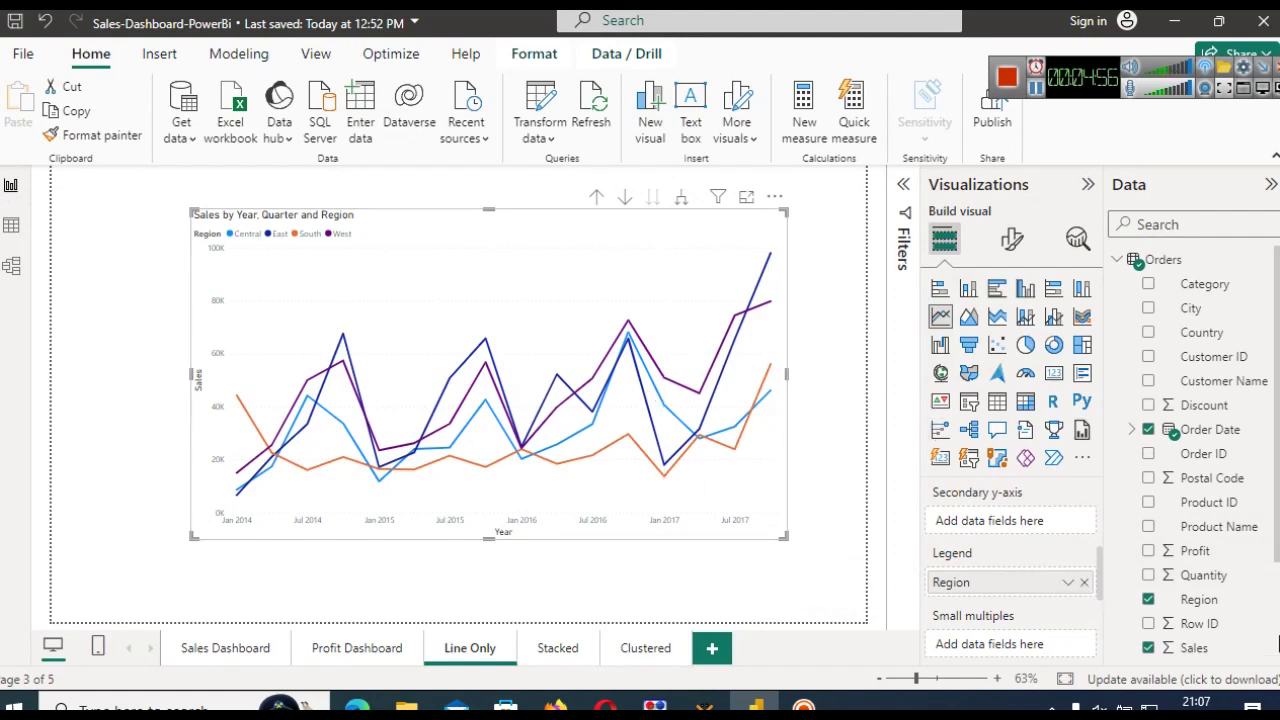
- Replace Region with Category as the legend field of the line chart
click(1084, 584)
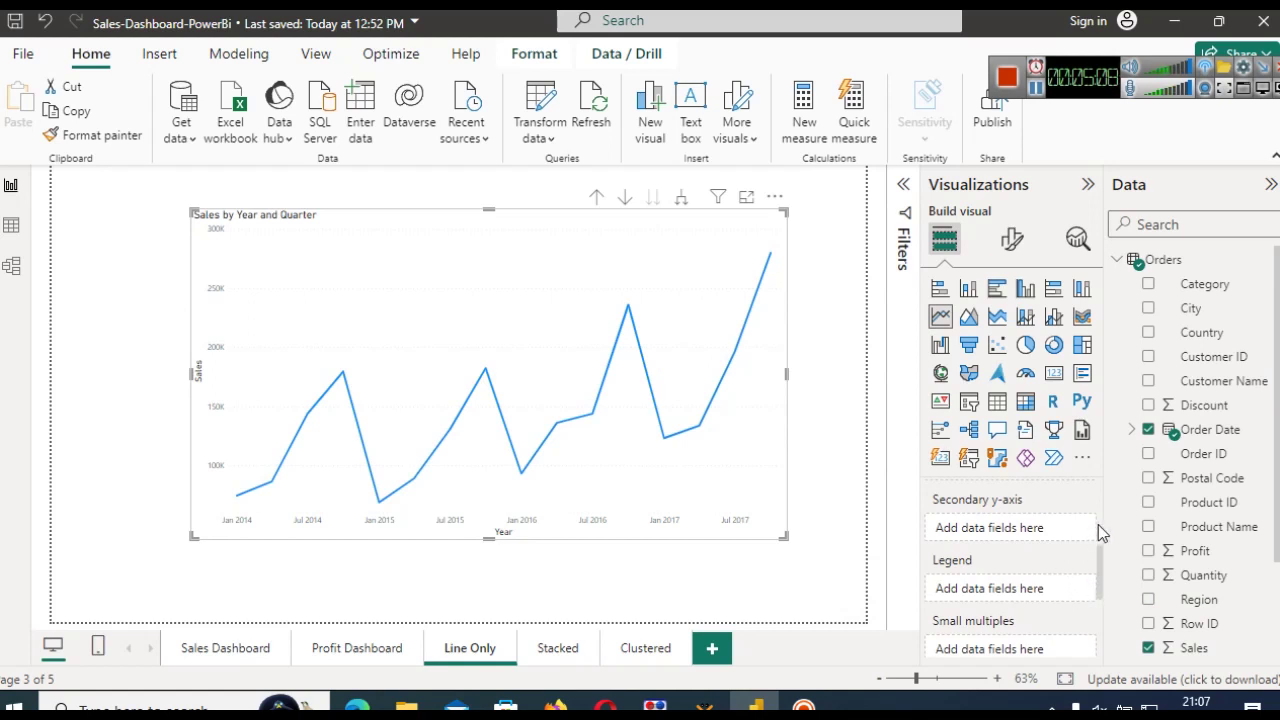
scroll(1098, 524, up, 3)
mouse_move(1098, 524)
mouse_down()
mouse_move(1103, 491)
mouse_move(1103, 549)
mouse_up()
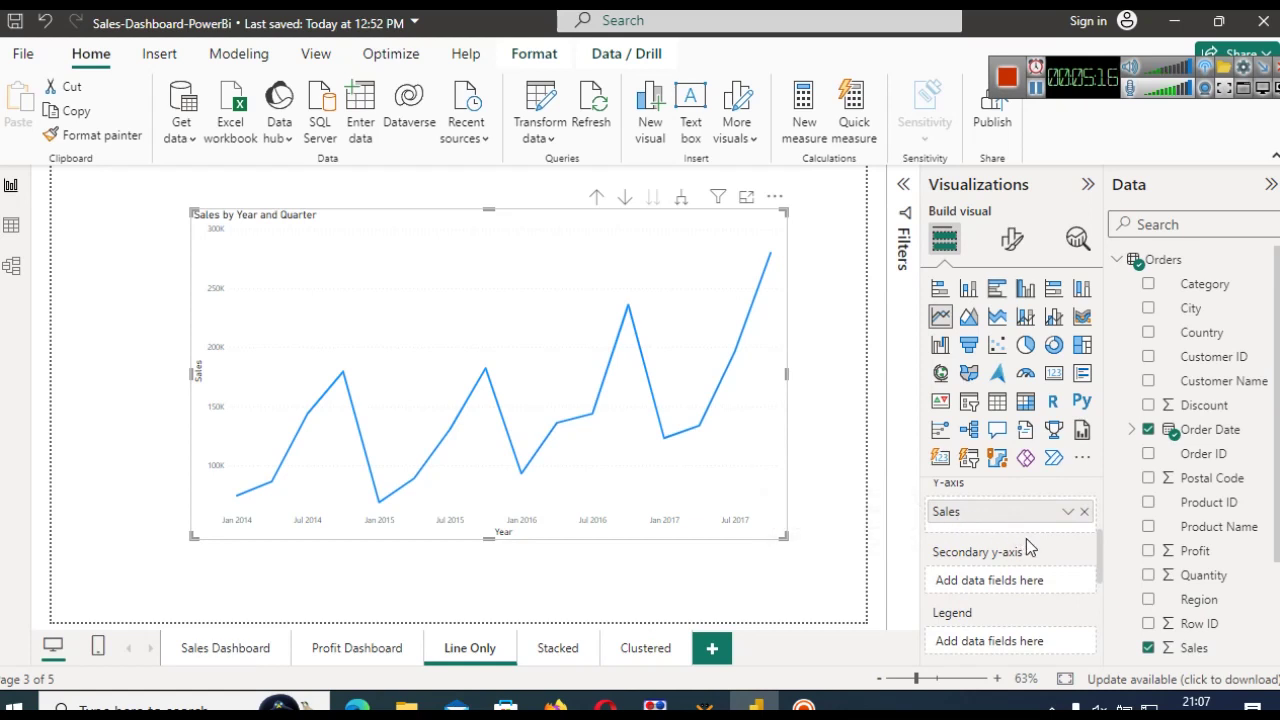
drag(1101, 575, 1100, 589)
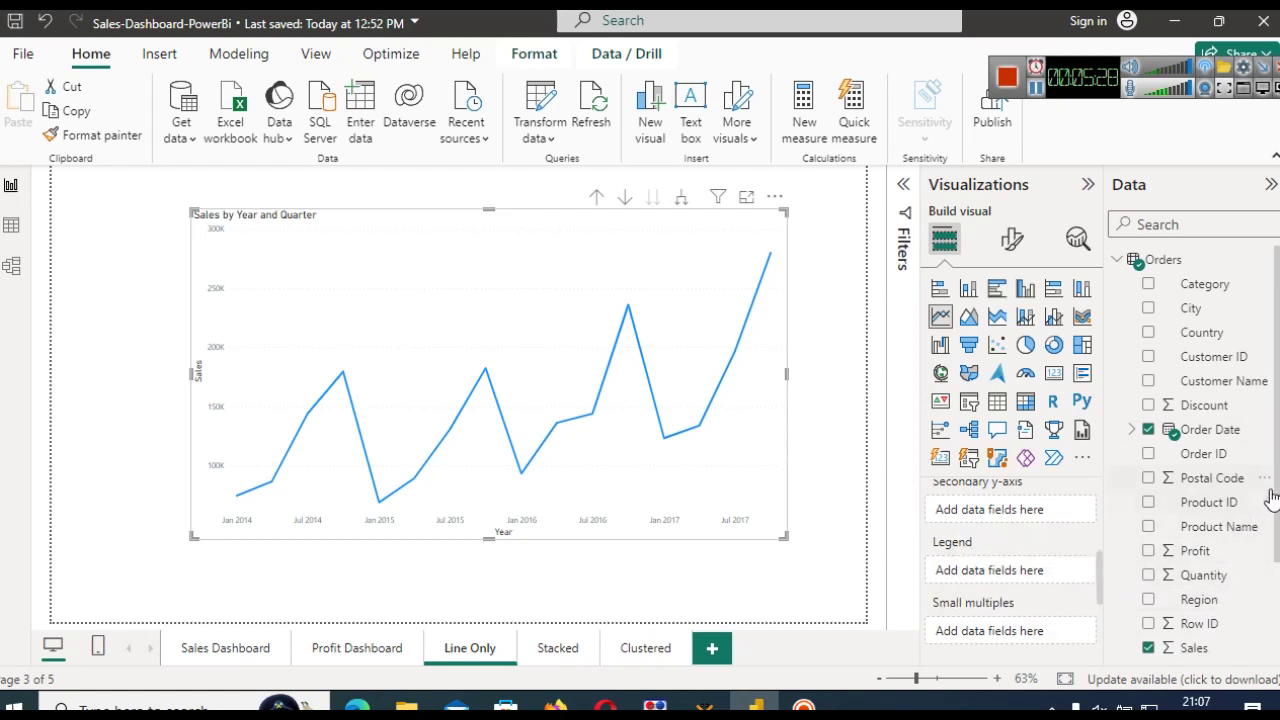
scroll(1271, 510, down, 1)
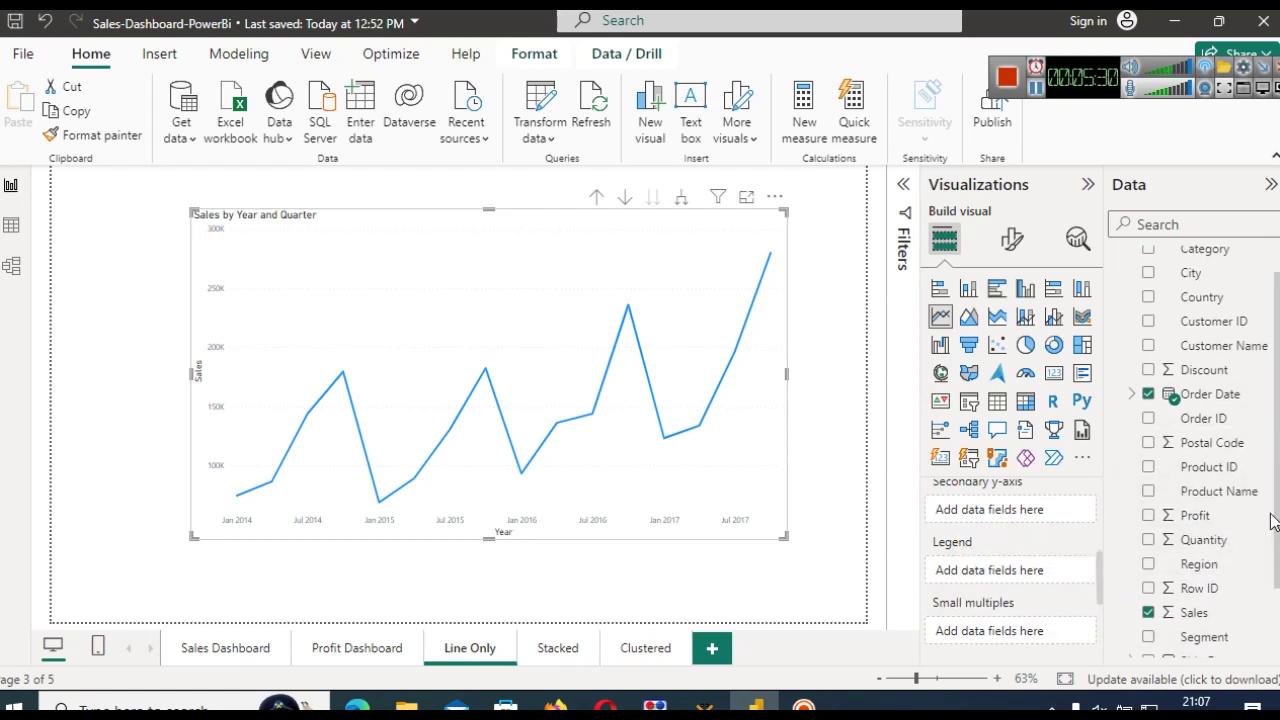
scroll(1271, 500, up, 1)
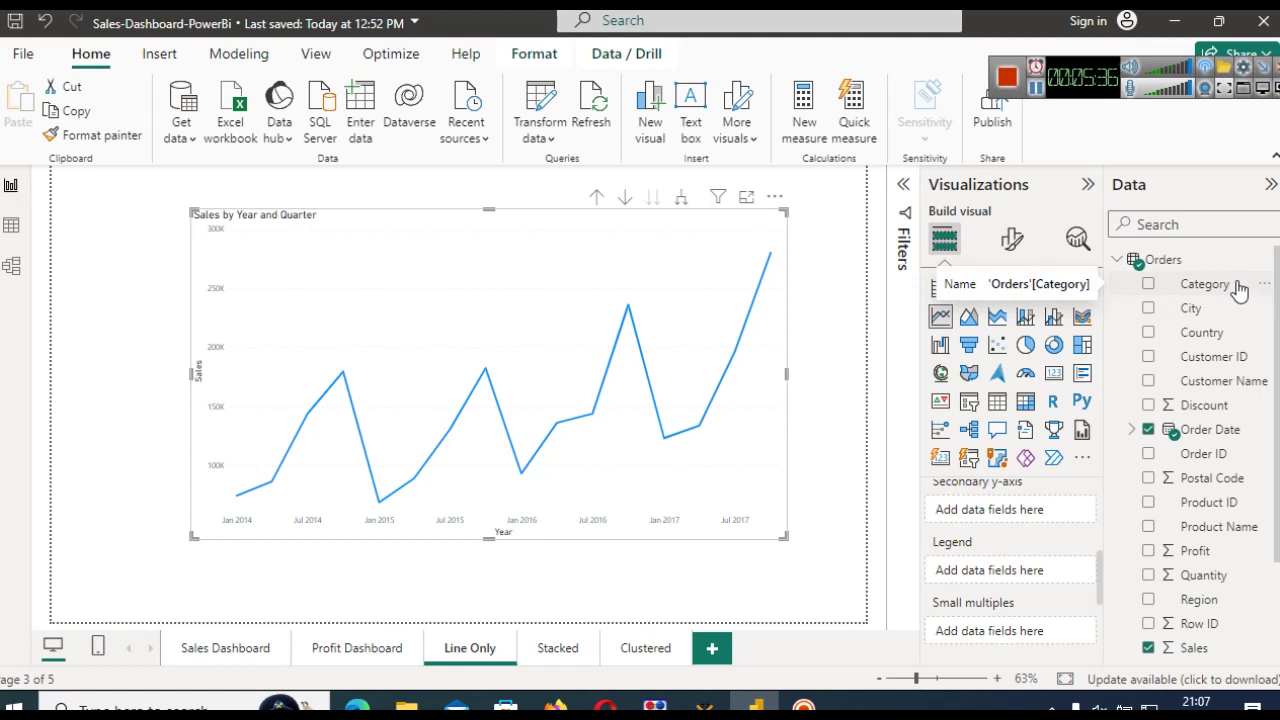
drag(1229, 290, 1042, 562)
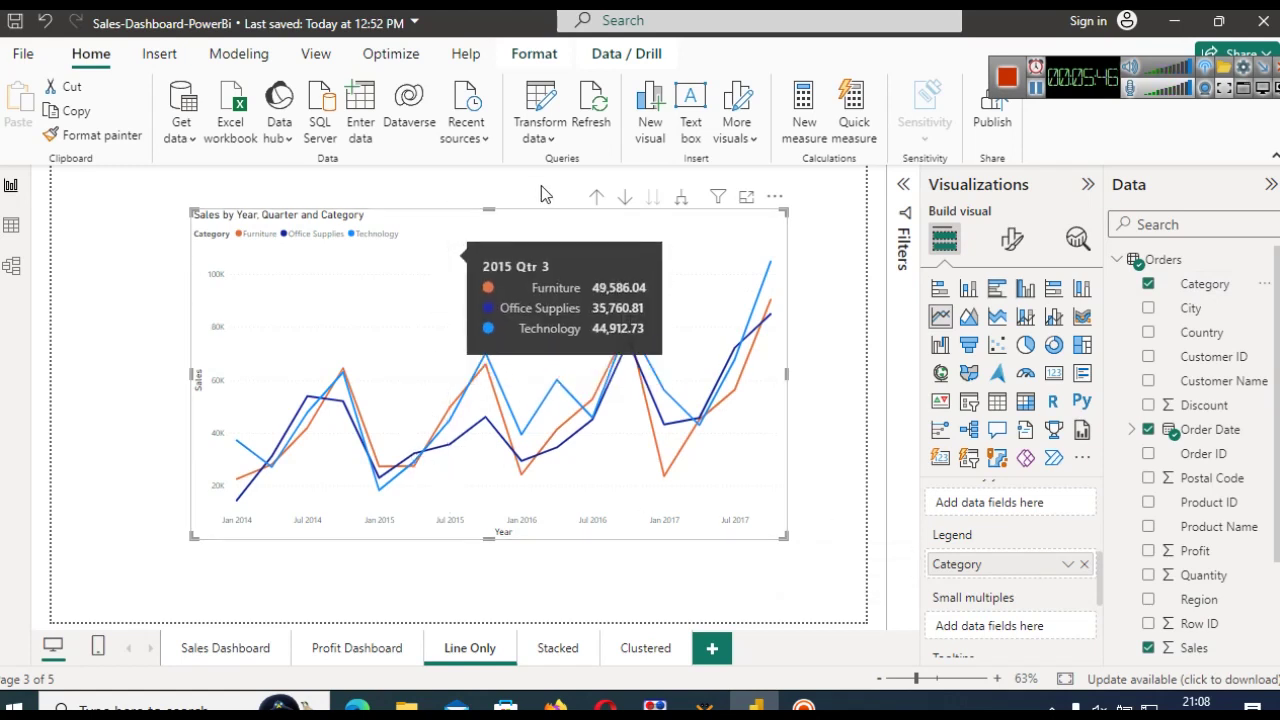
- Show the line chart in focus mode and highlight the Furniture, Office Supplies and Technology lines individually to compare their sales trends
click(748, 198)
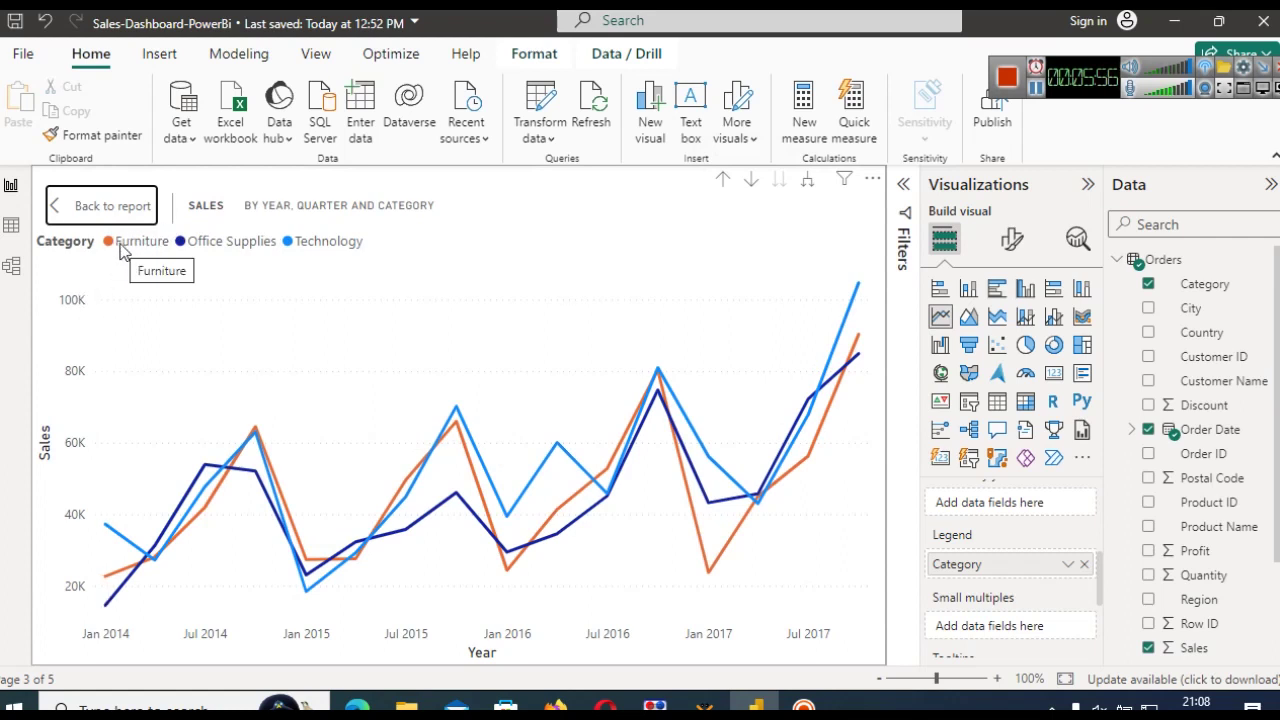
click(118, 246)
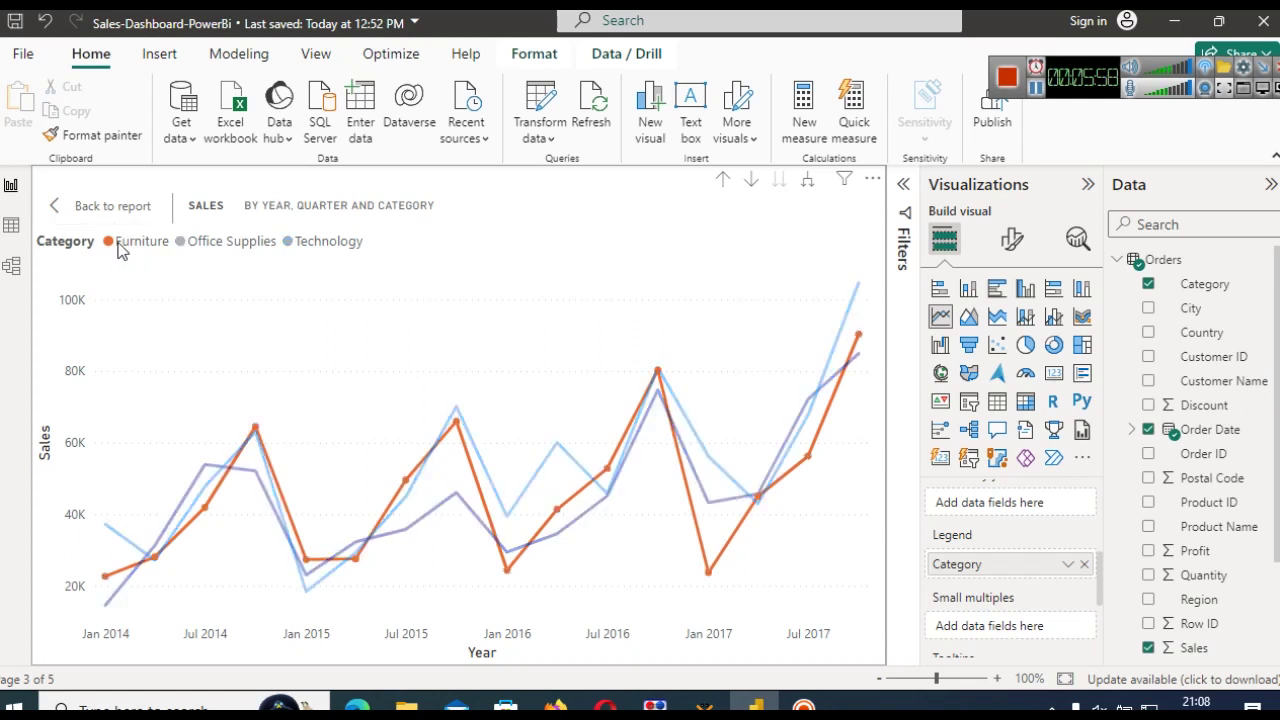
click(198, 251)
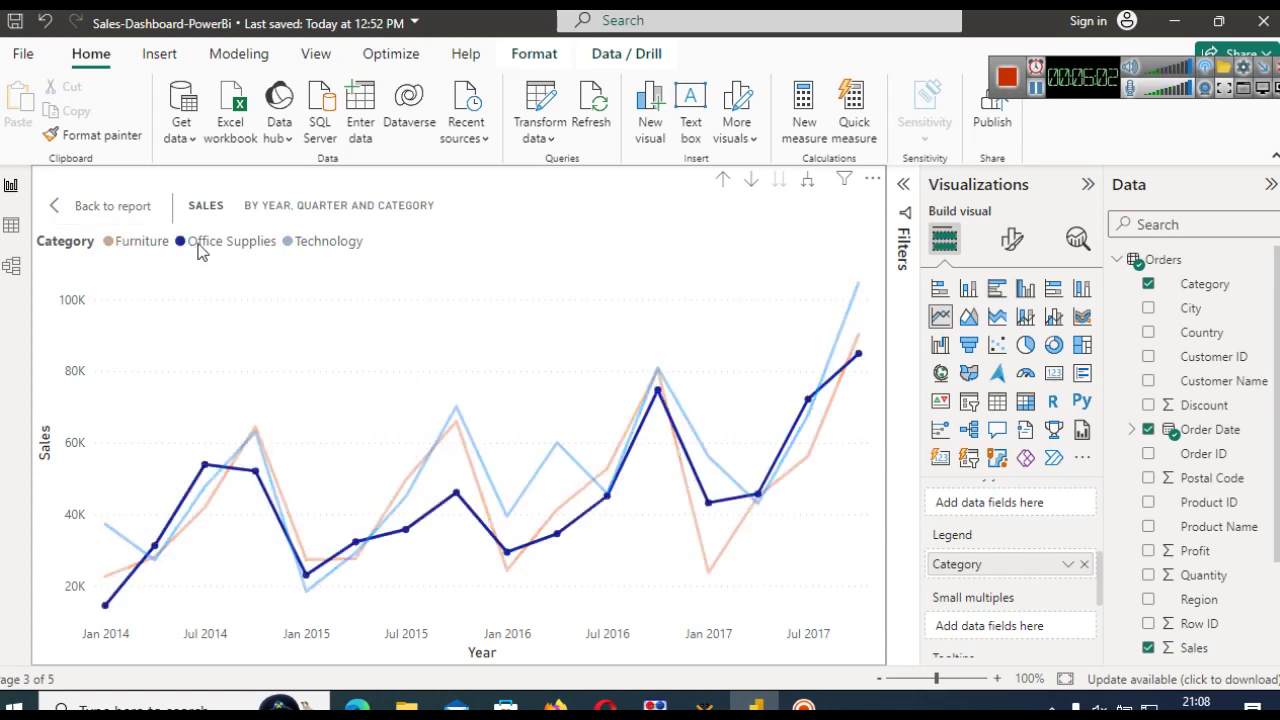
click(198, 251)
click(305, 250)
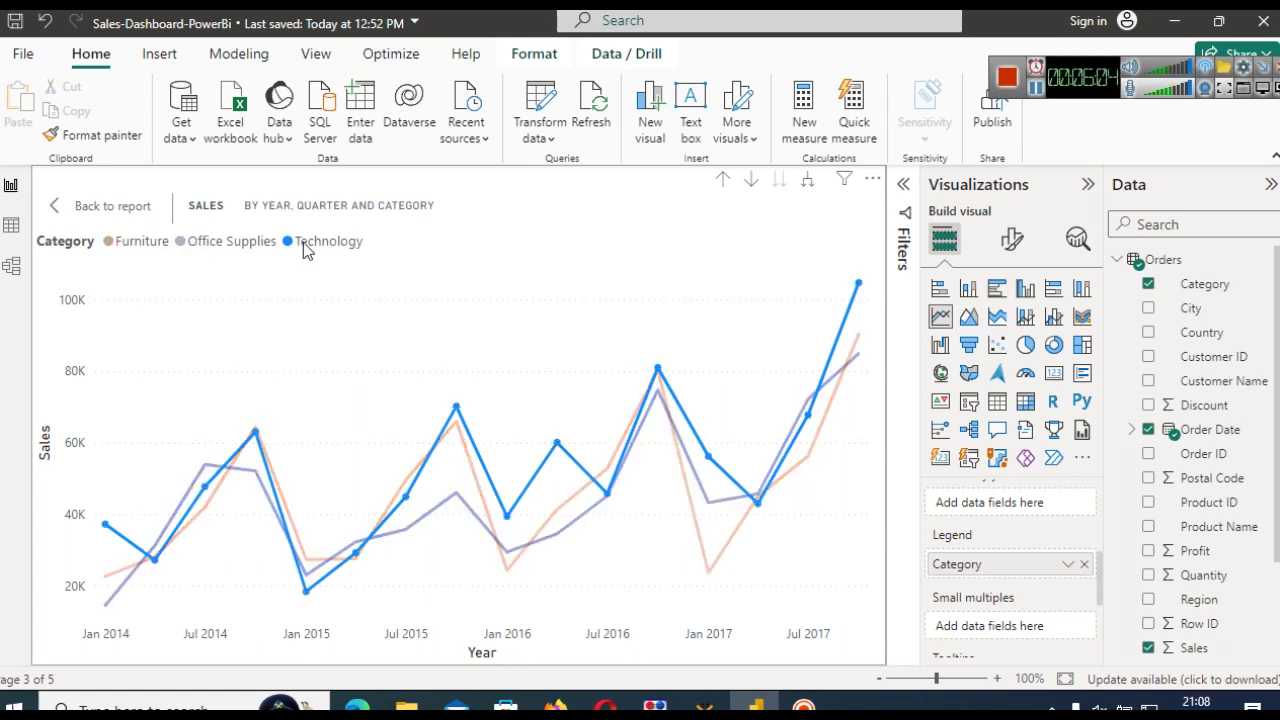
click(305, 250)
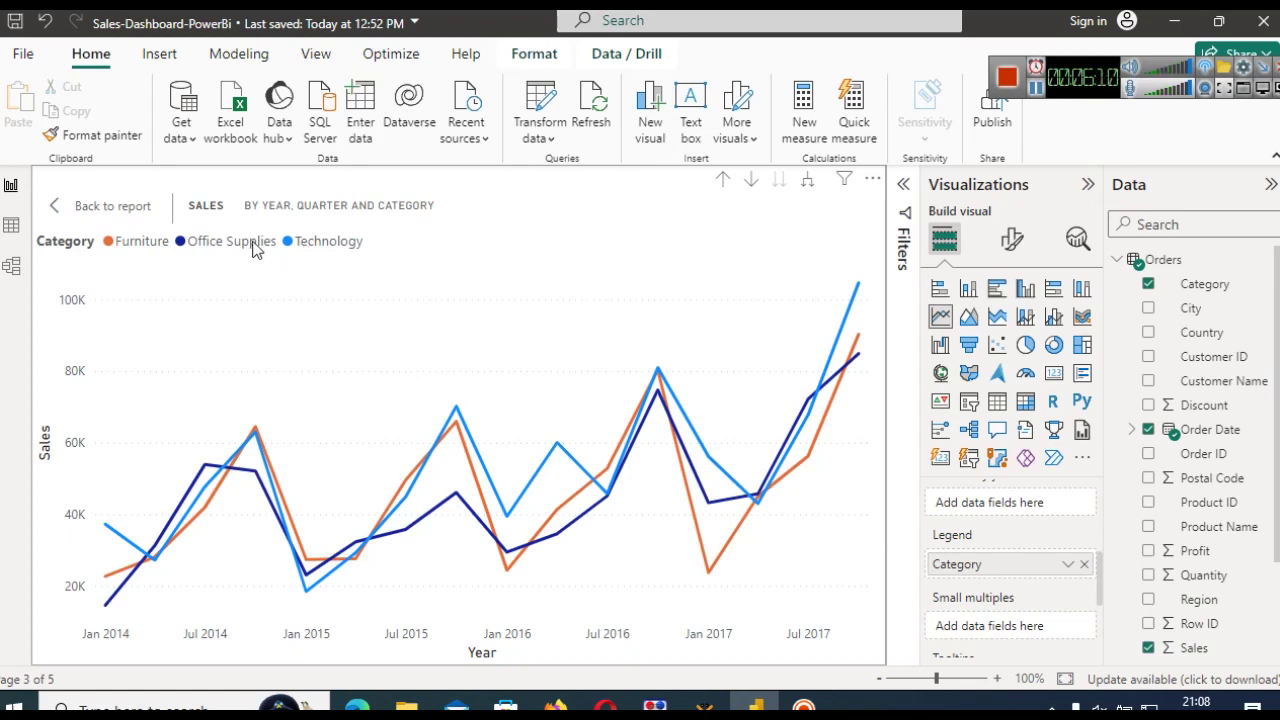
click(255, 248)
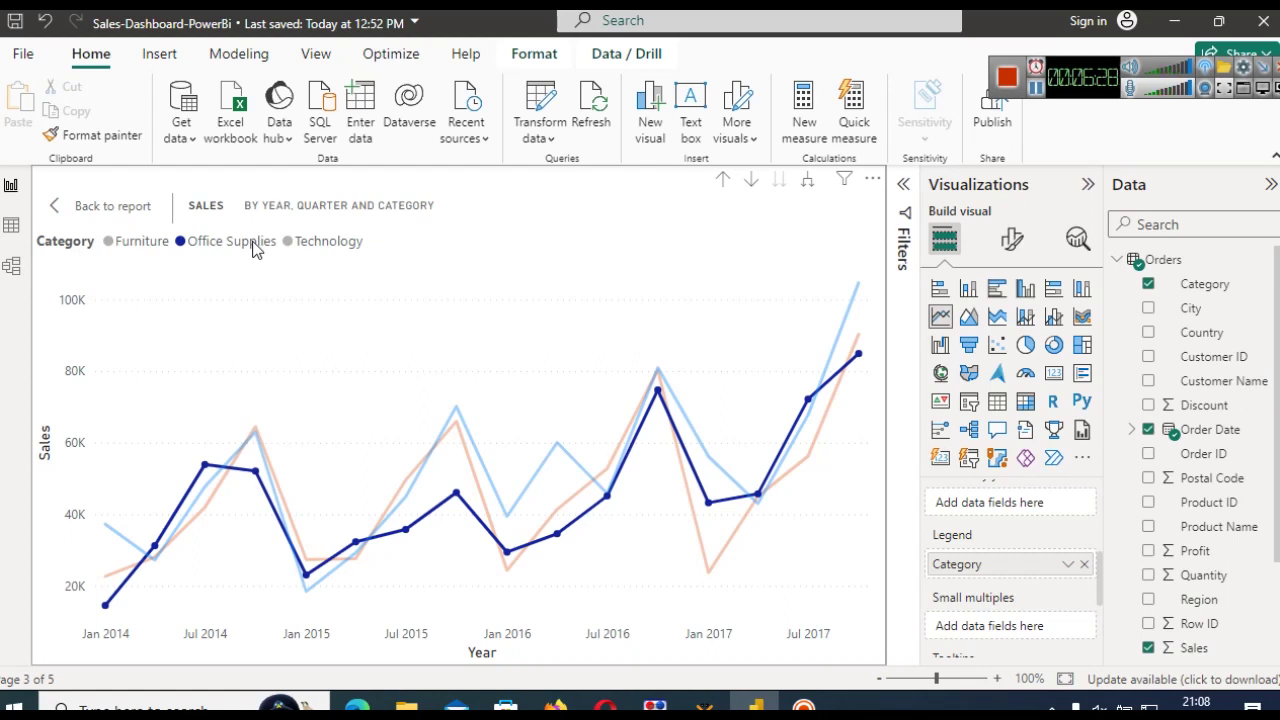
click(301, 245)
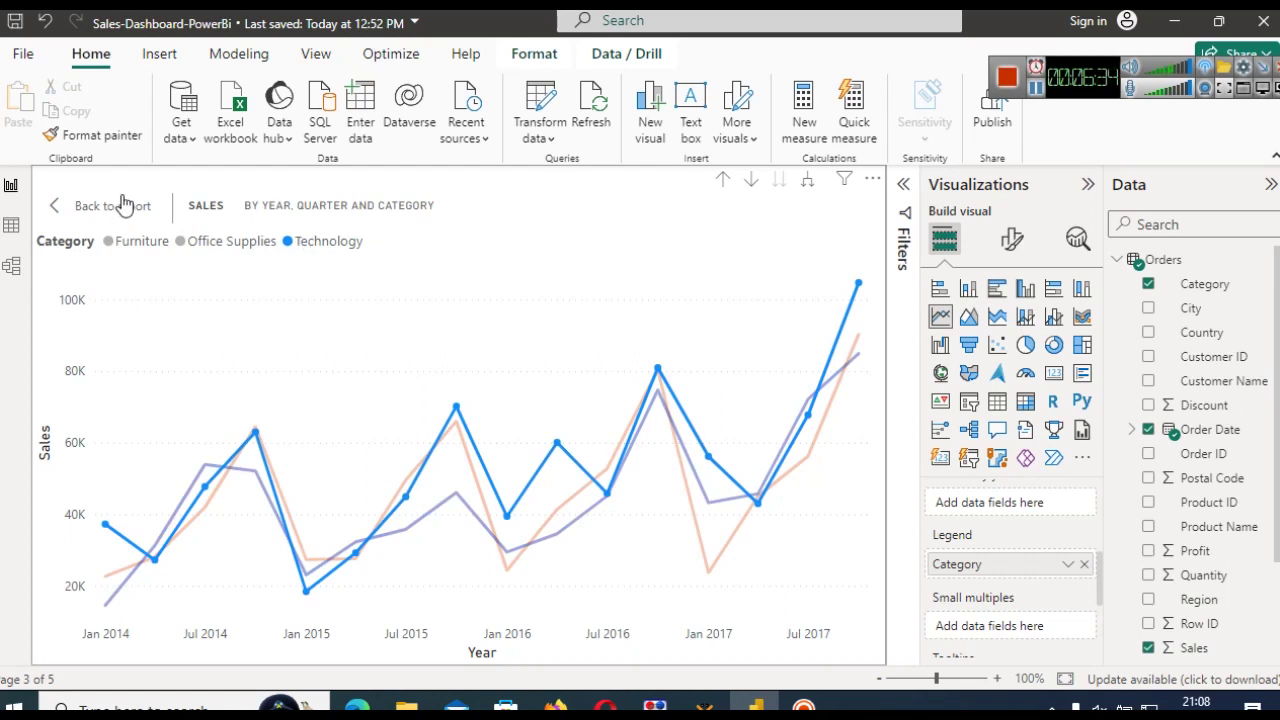
click(130, 244)
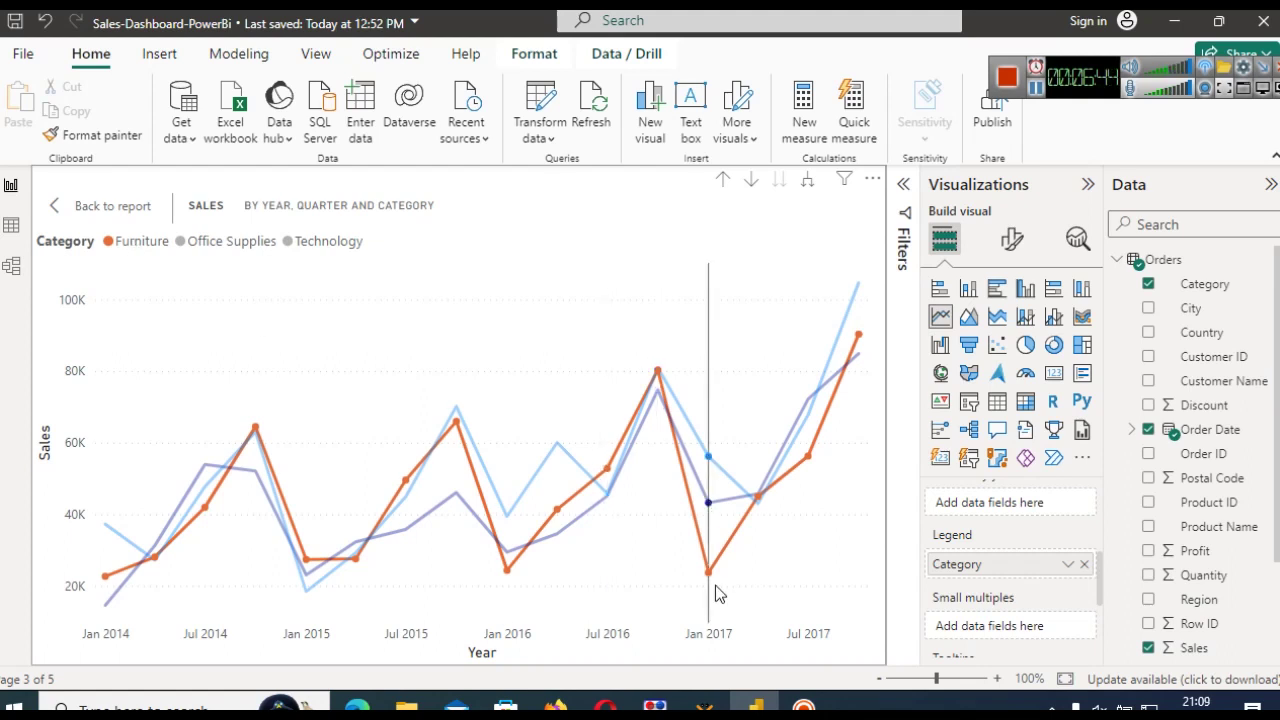
click(514, 243)
mouse_move(702, 567)
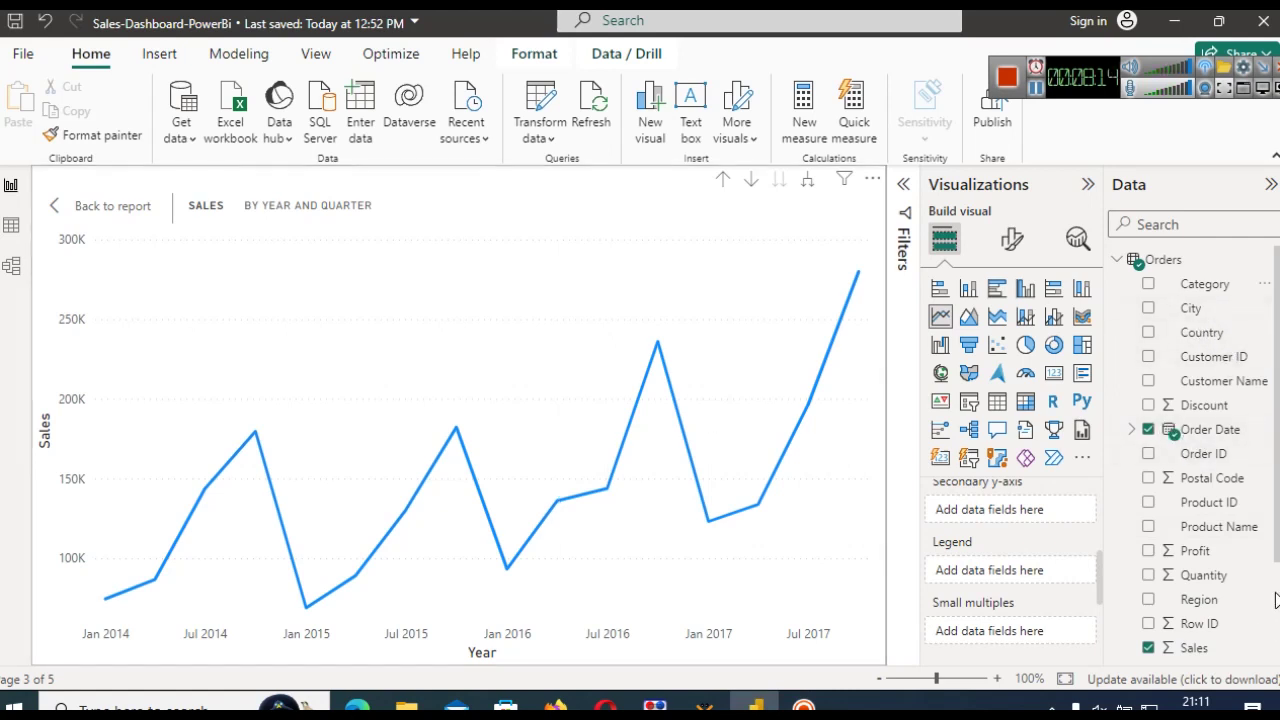
- Split the sales line by Region using the legend, and highlight the East line temporarily
drag(1210, 605, 1005, 578)
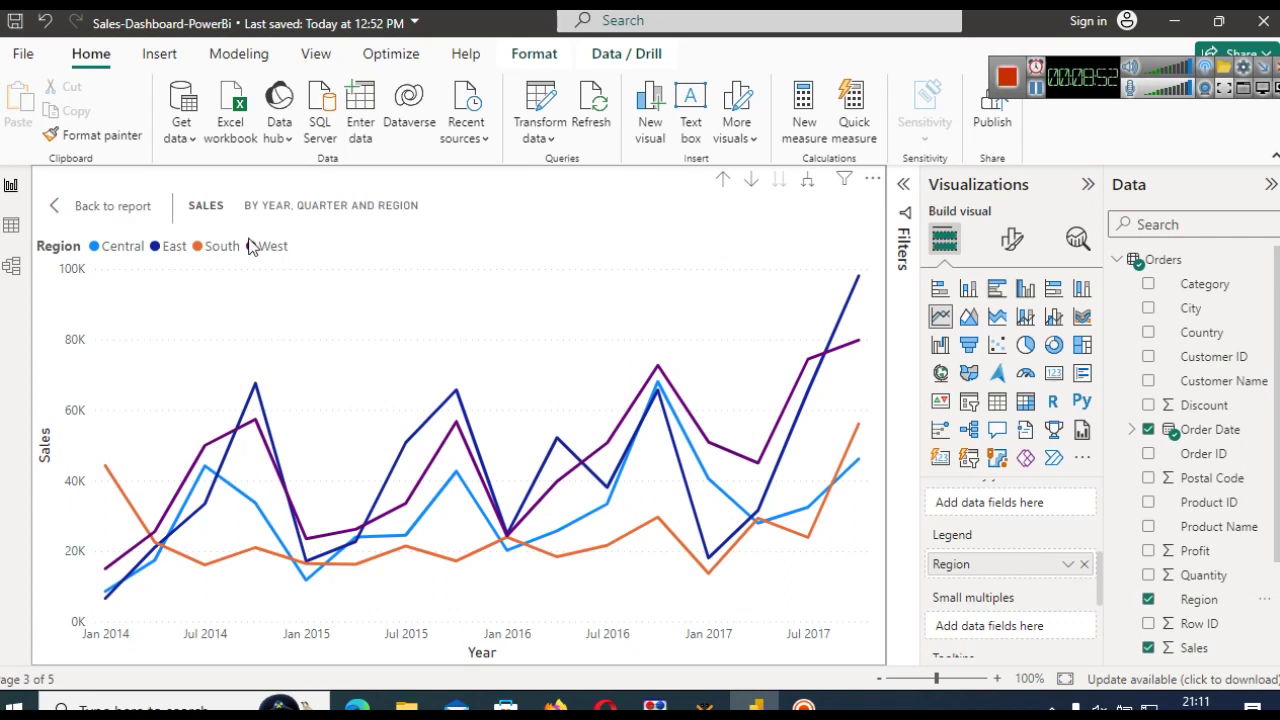
click(168, 252)
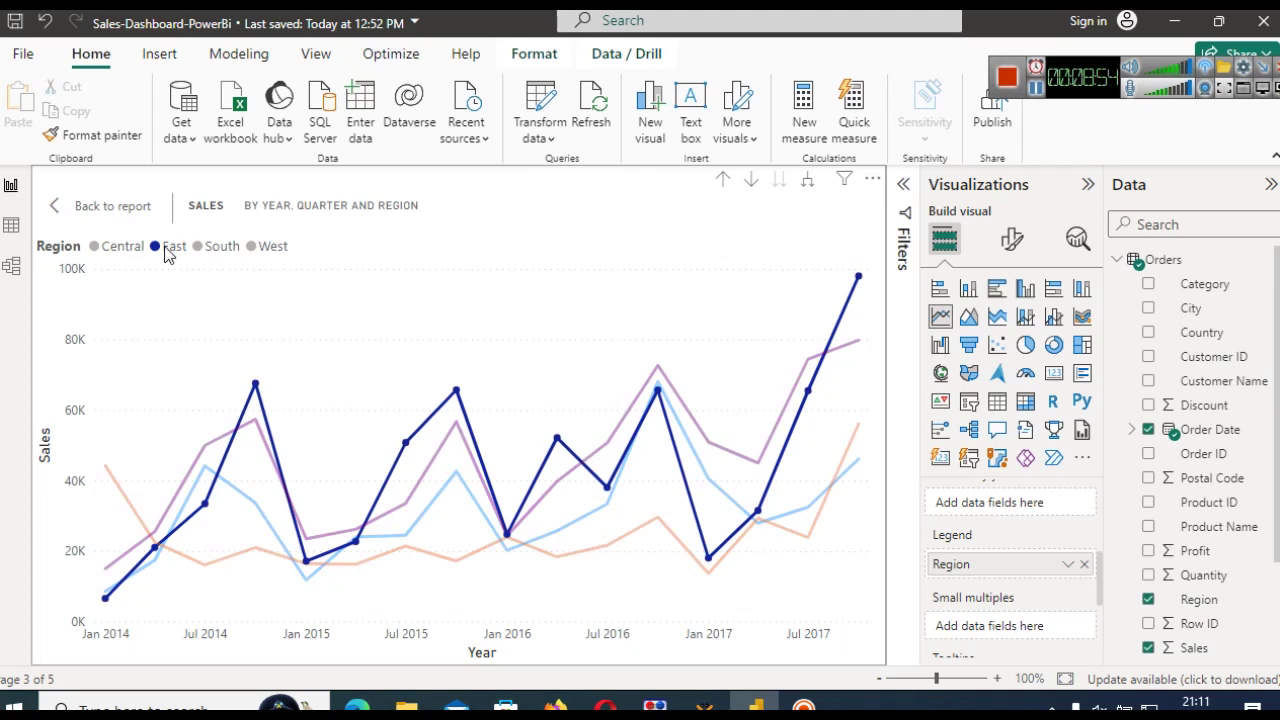
click(168, 252)
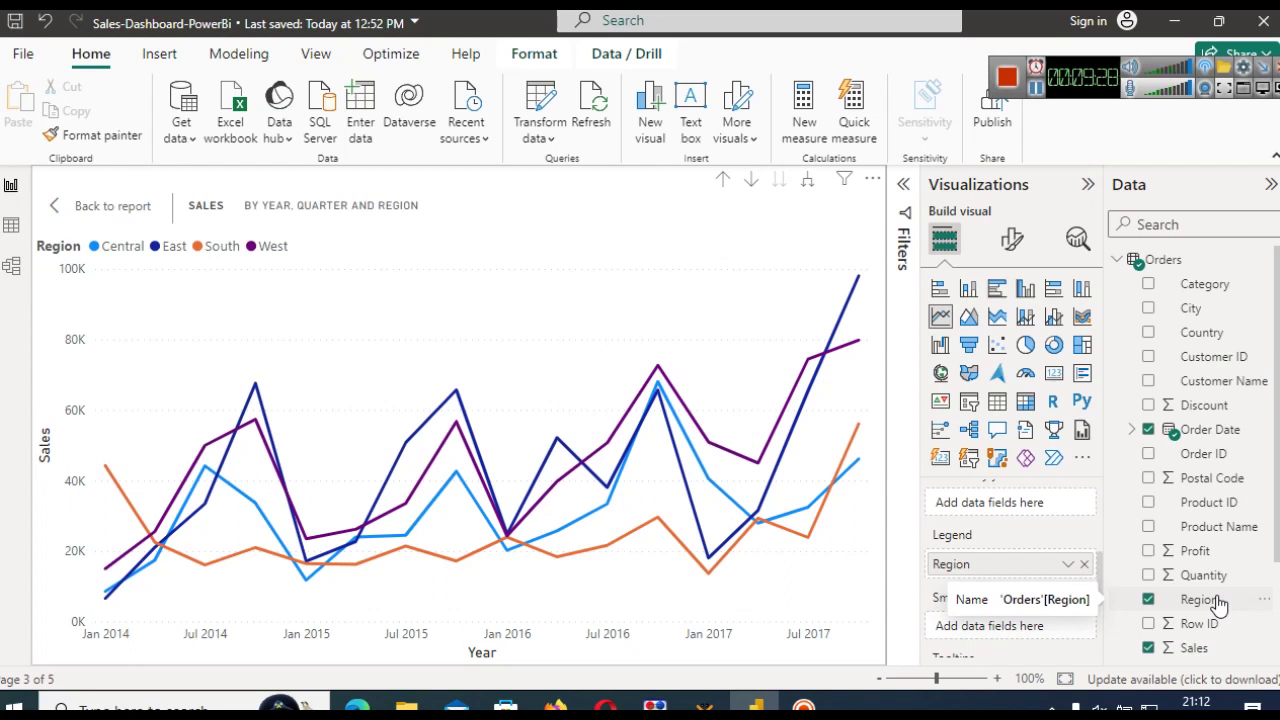
- Remove Region from the chart's legend and add it back
click(1083, 566)
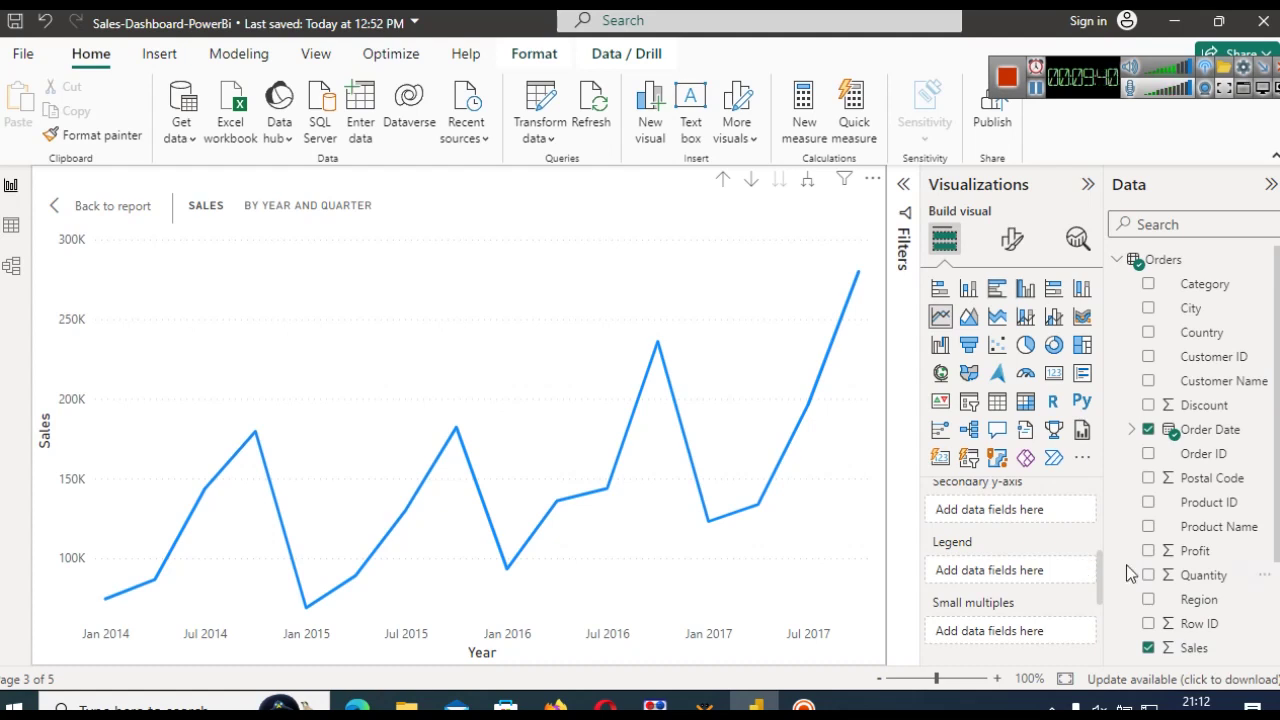
drag(1175, 599, 999, 563)
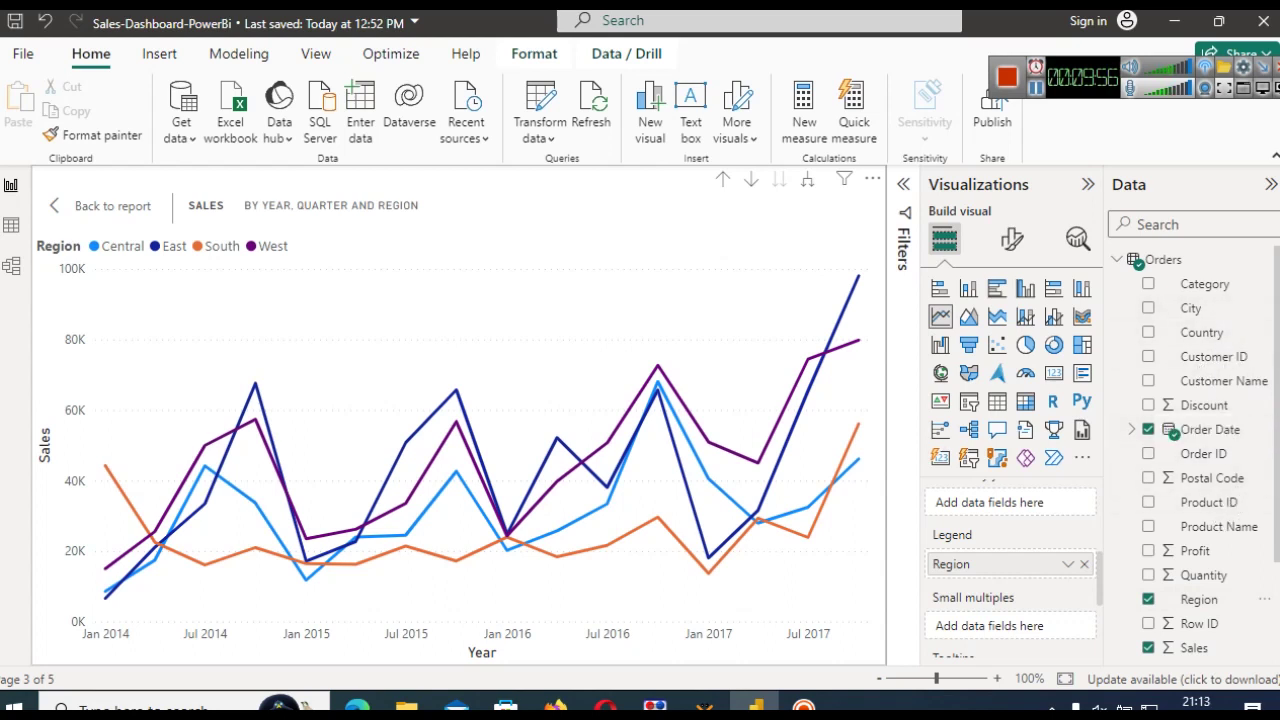
- Replace Region with Segment as the legend field of the sales line chart
scroll(1200, 450, down, 2)
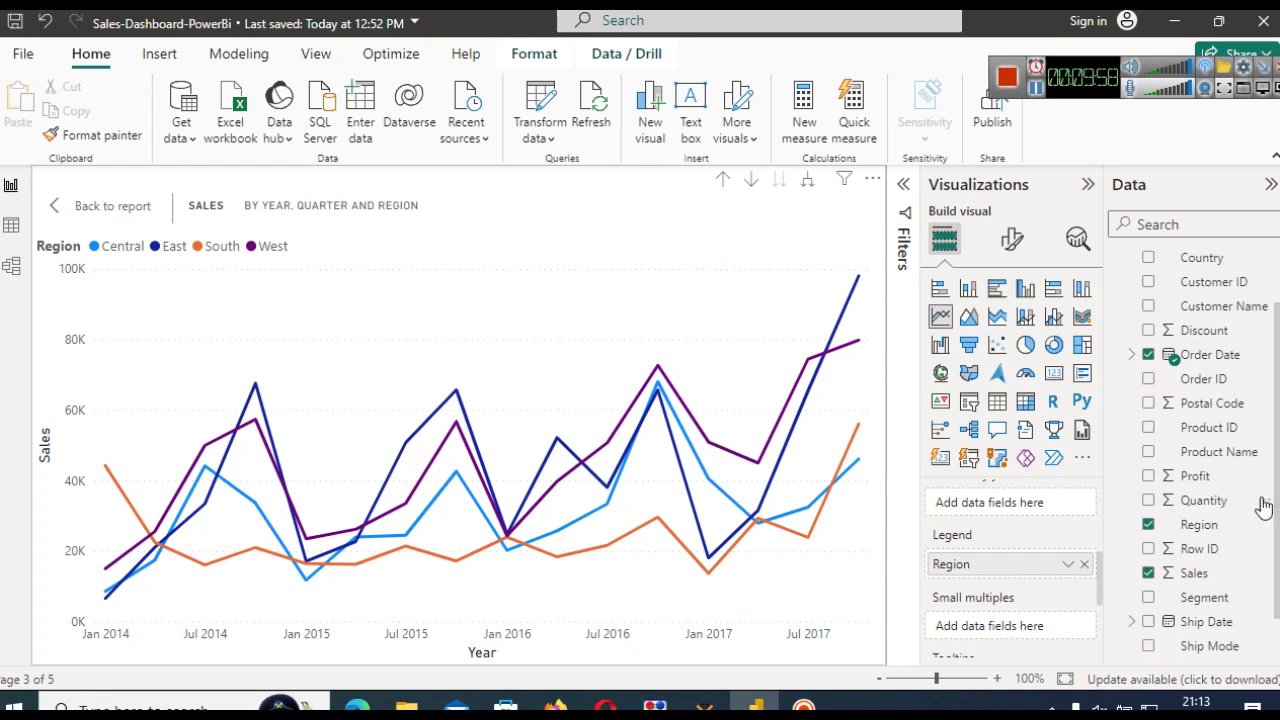
drag(1205, 597, 995, 590)
drag(1192, 600, 1048, 572)
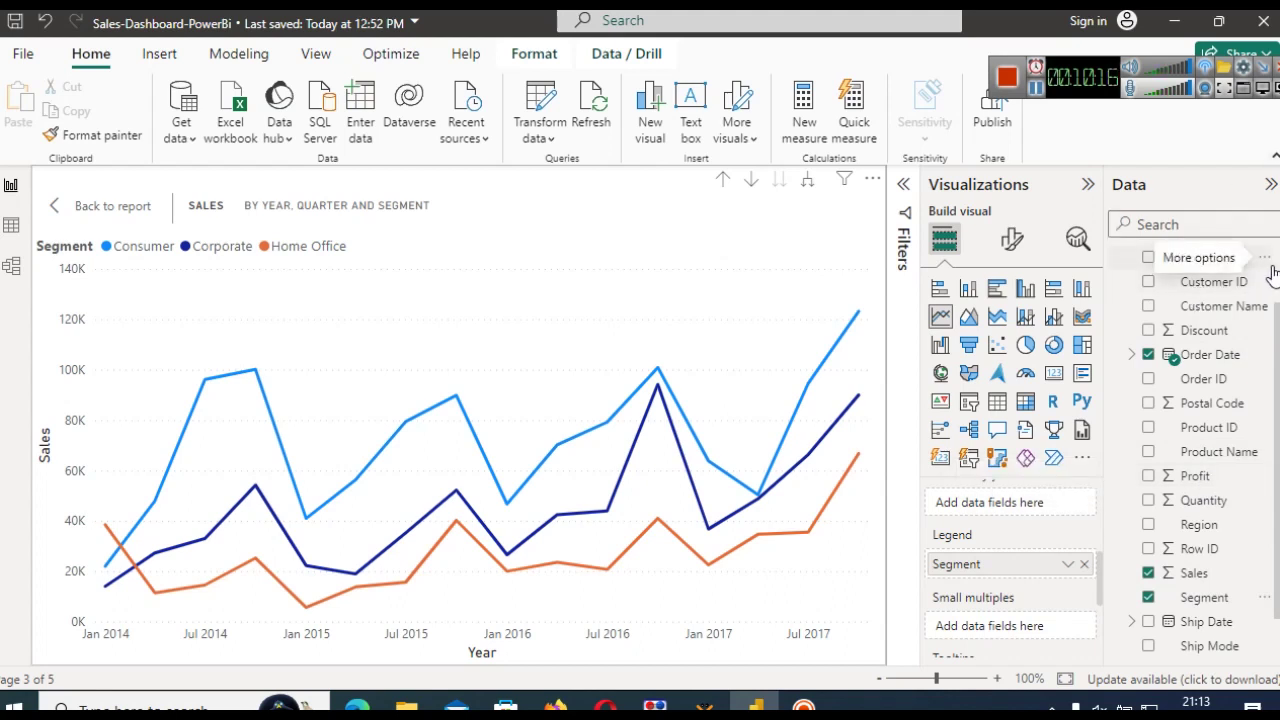
- Try Category in place of Segment as the line chart's legend field, and undo the replacement
scroll(1275, 272, up, 2)
drag(1195, 284, 984, 584)
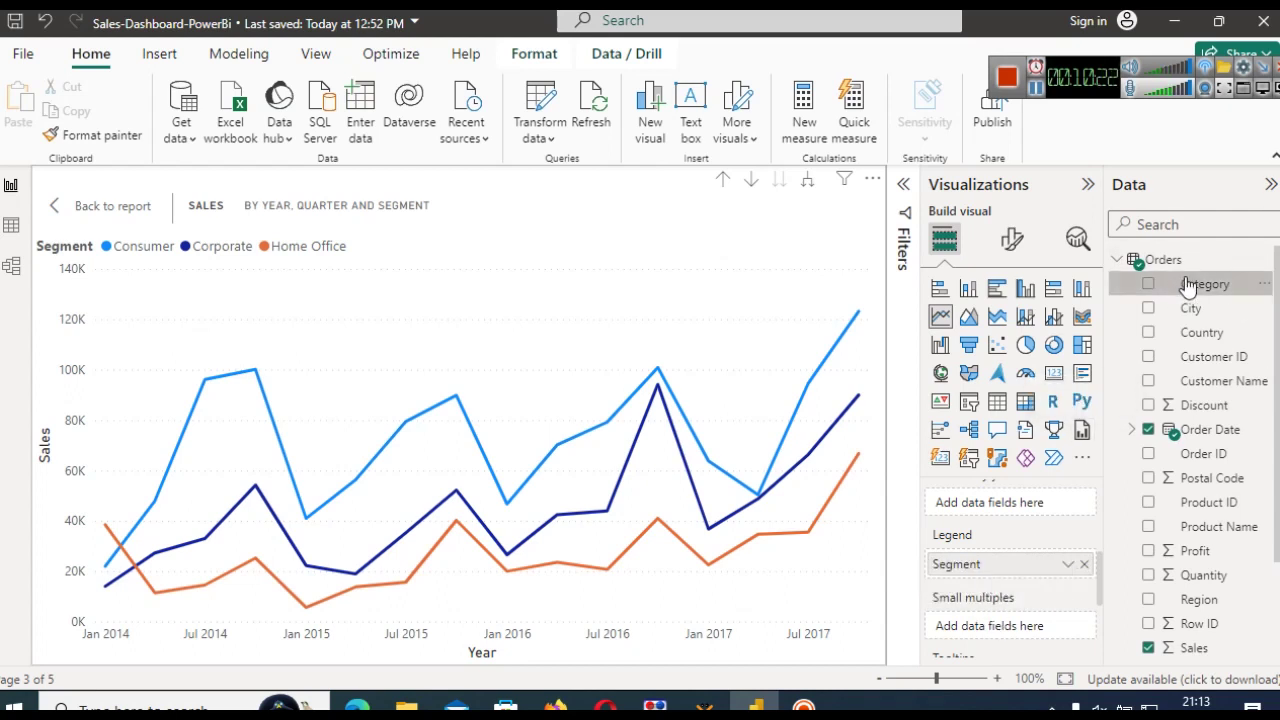
drag(1185, 285, 1006, 560)
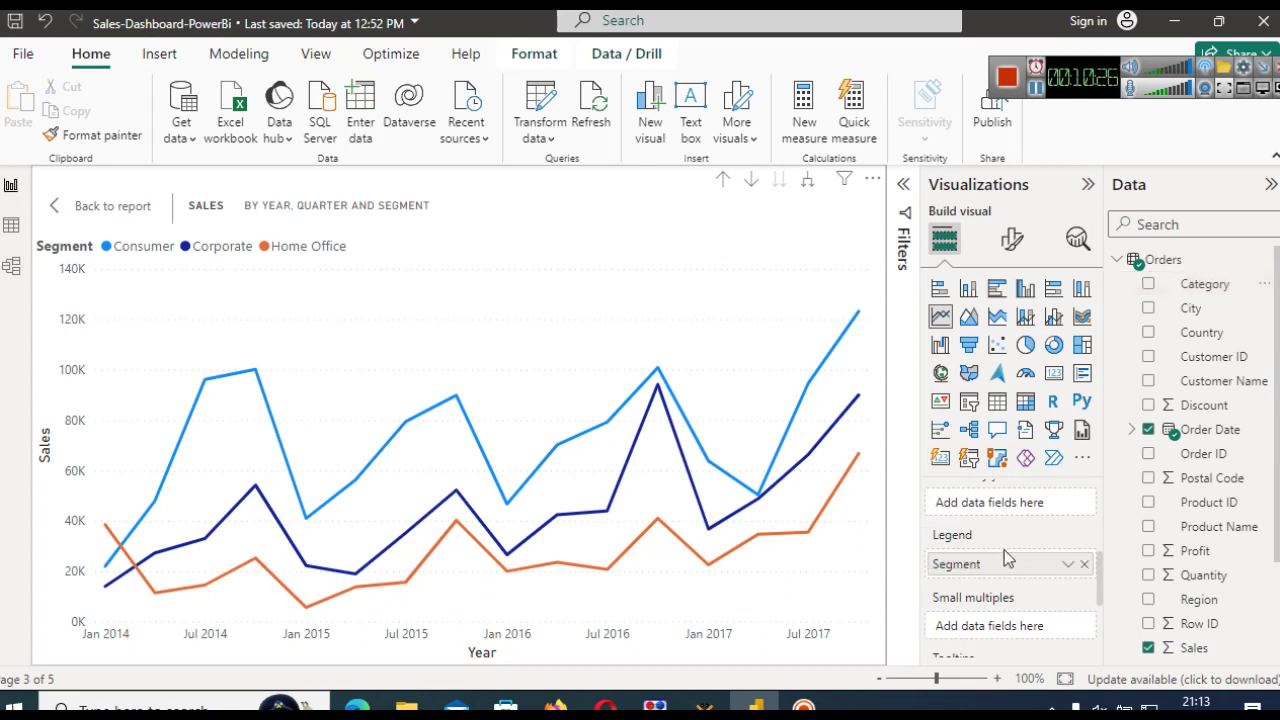
drag(1220, 290, 1012, 570)
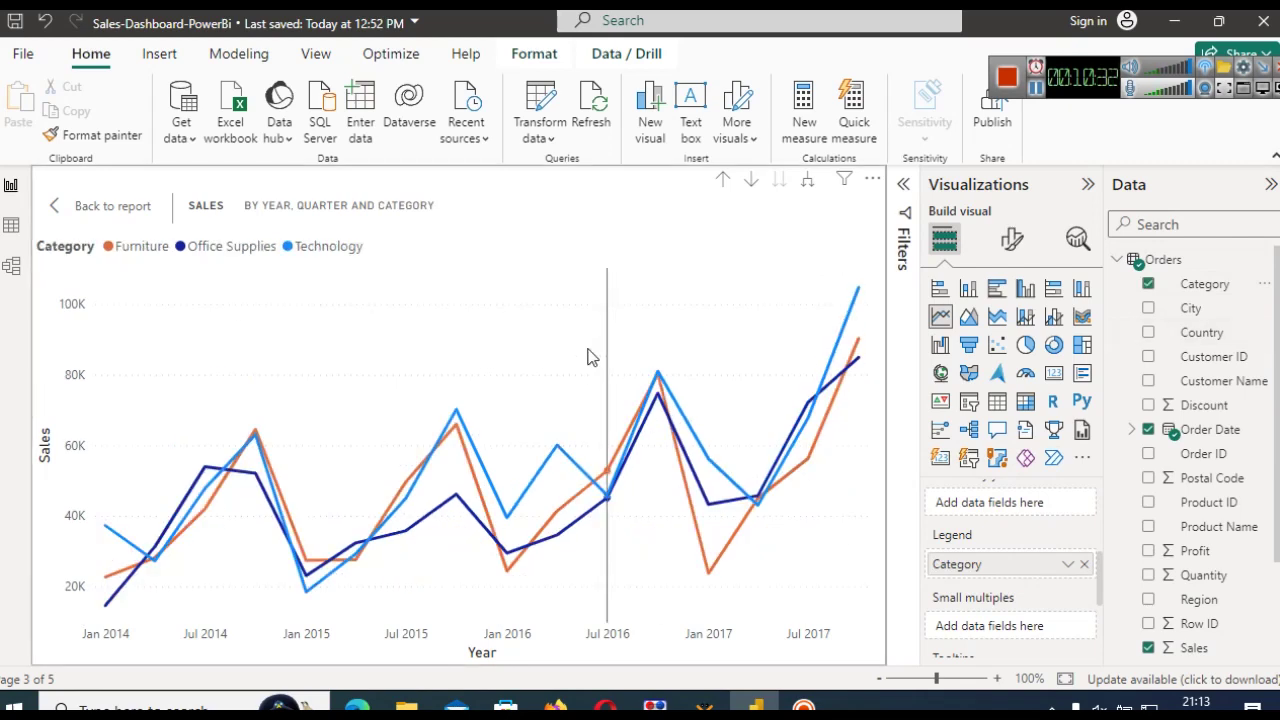
key(ctrl+z)
mouse_move(591, 357)
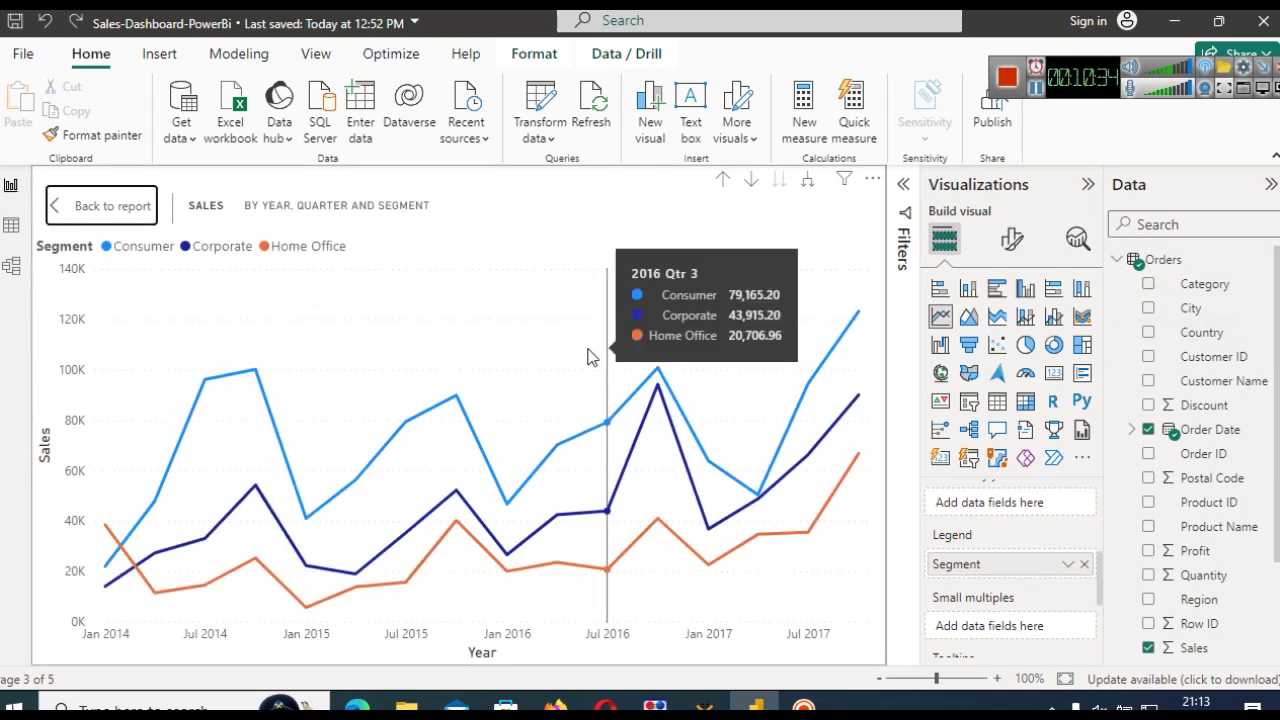
- Return the line chart from focus mode to the report page and shrink it to fit the page's upper half
click(65, 209)
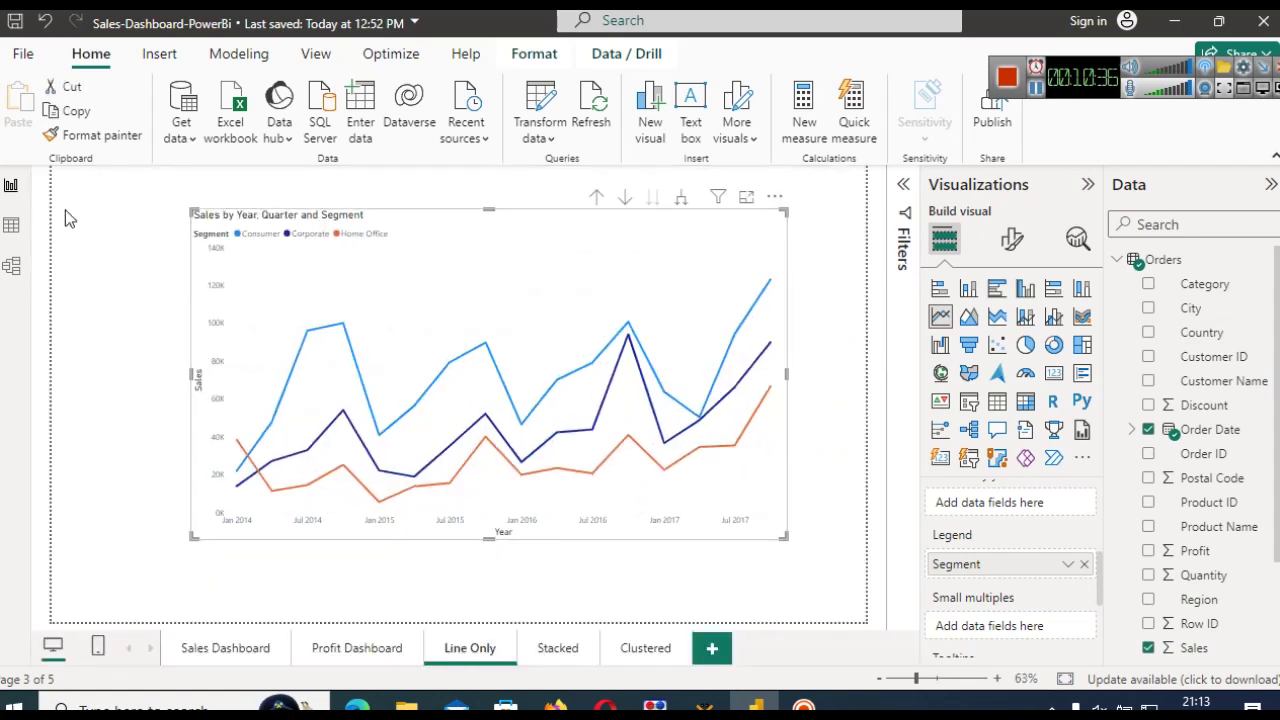
drag(779, 533, 764, 394)
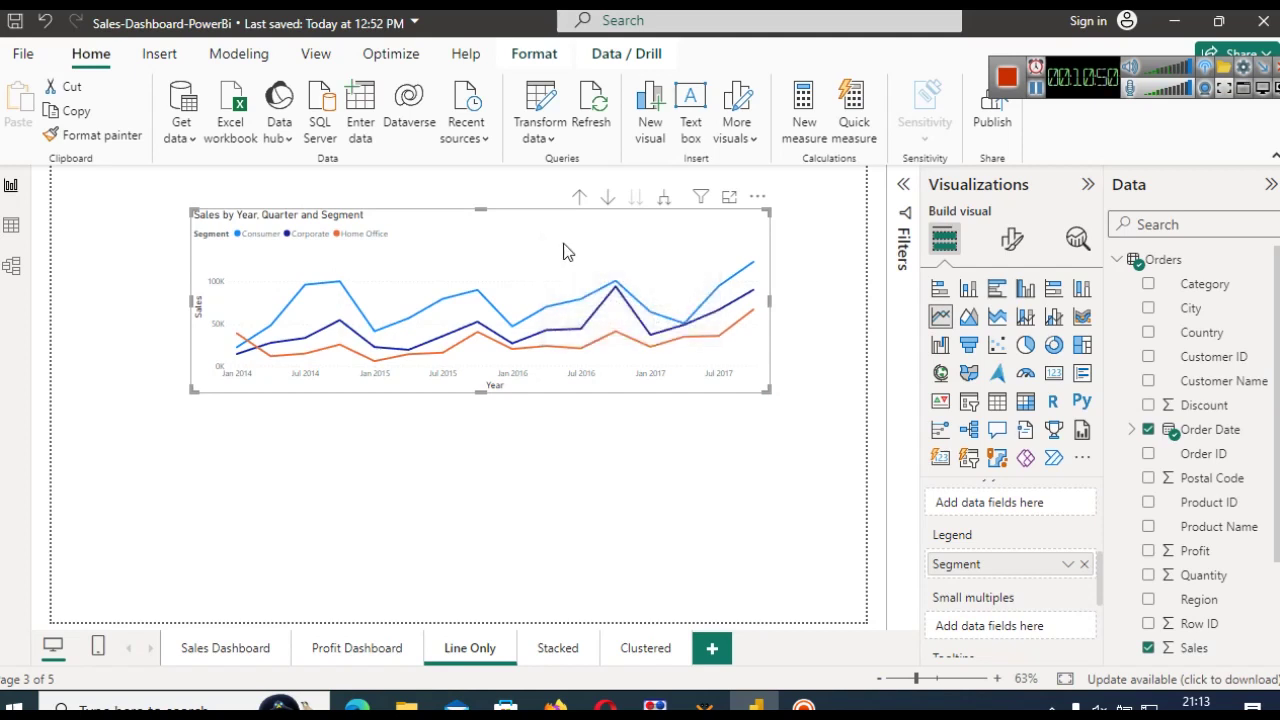
click(760, 199)
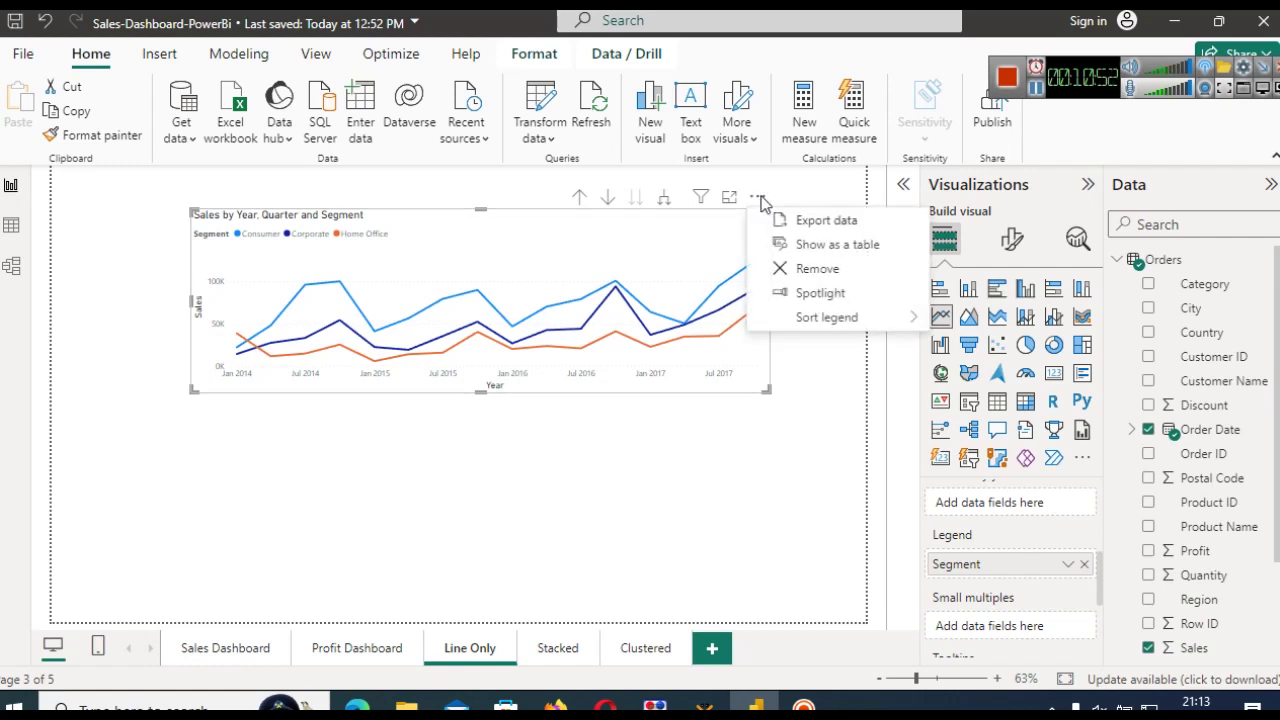
click(703, 235)
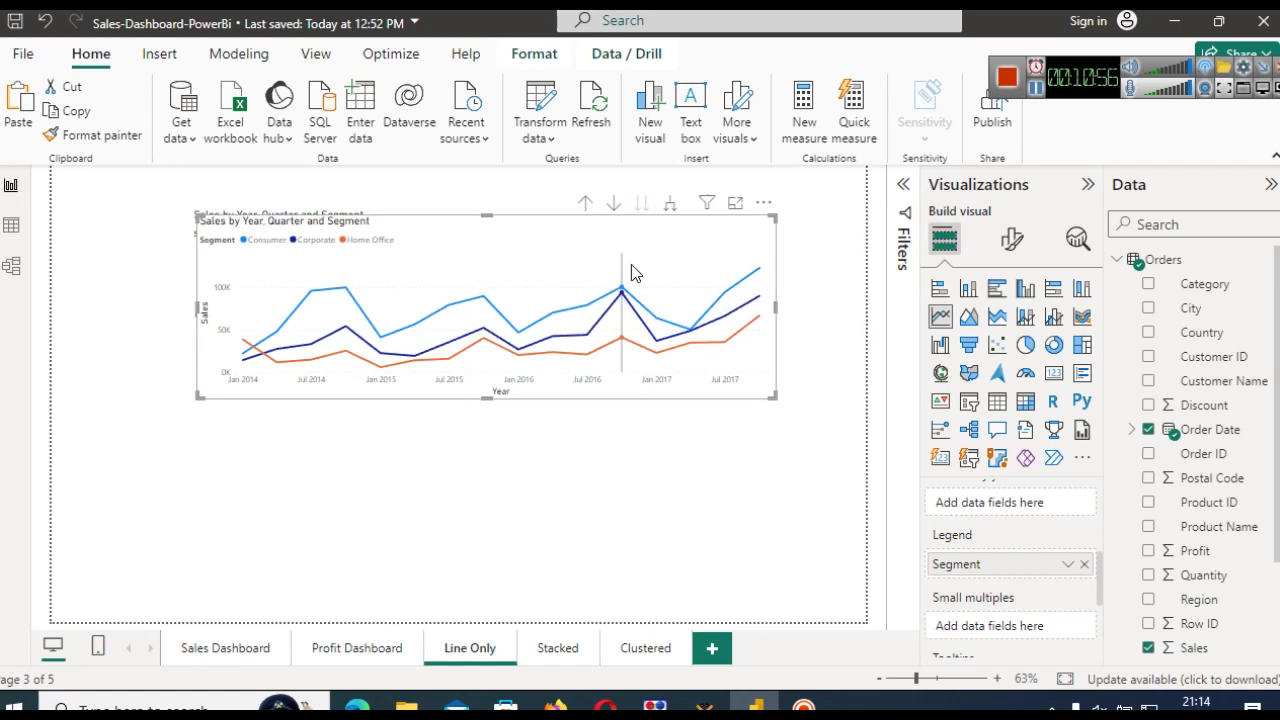
- Duplicate the Segment line chart and place the copy directly below the original on the Line Only page
key(ctrl+c)
key(ctrl+v)
drag(629, 371, 620, 463)
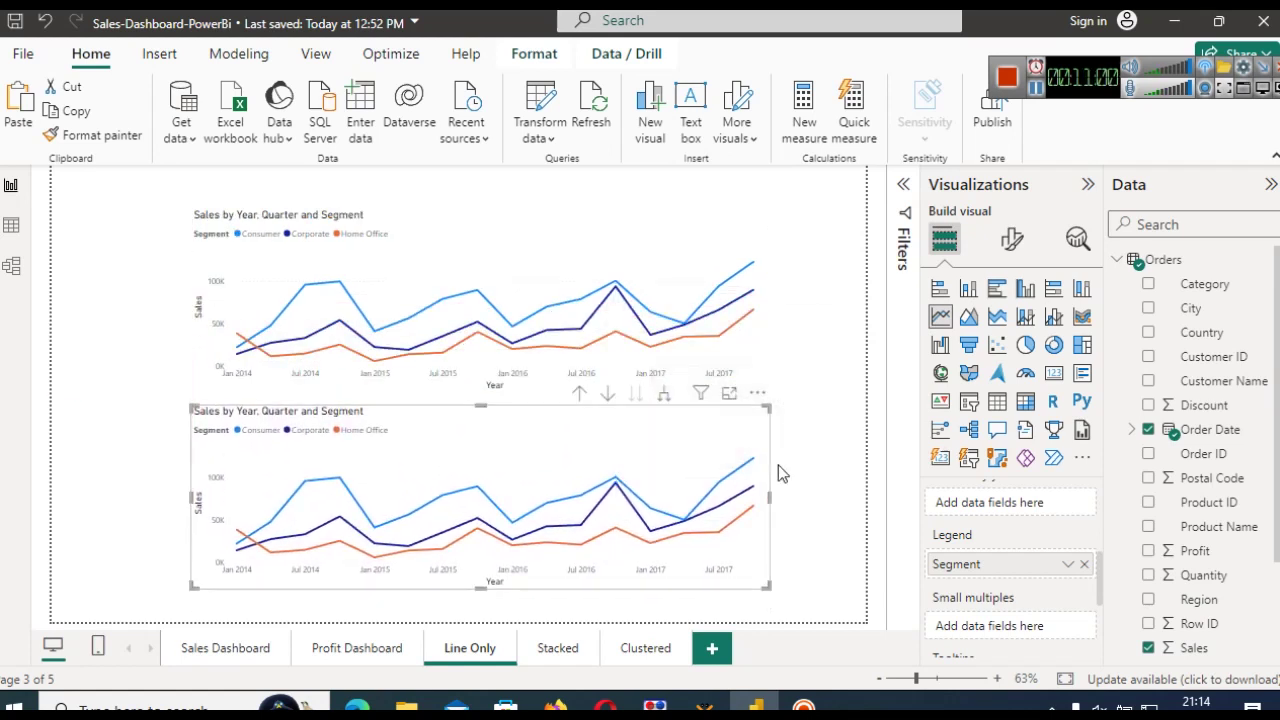
- Replace Segment with Category as the lower line chart's legend field, and clear the data-point selection filtering the upper chart
click(577, 507)
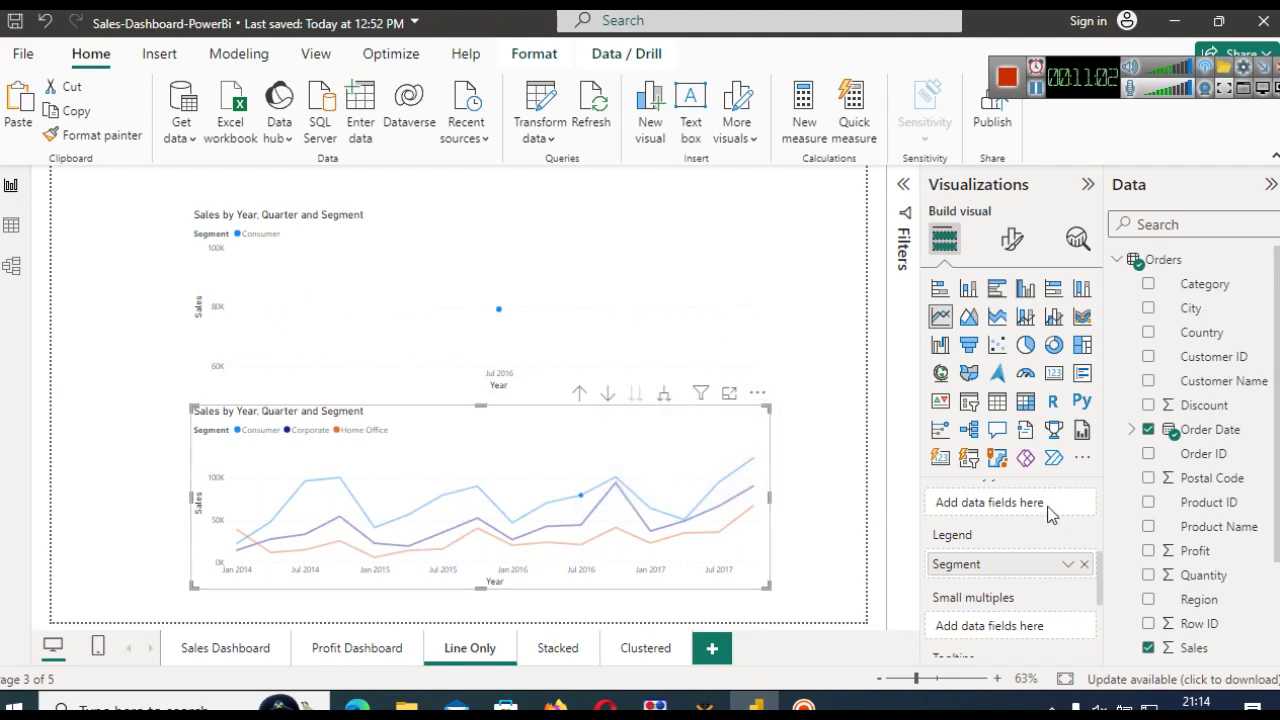
click(1088, 564)
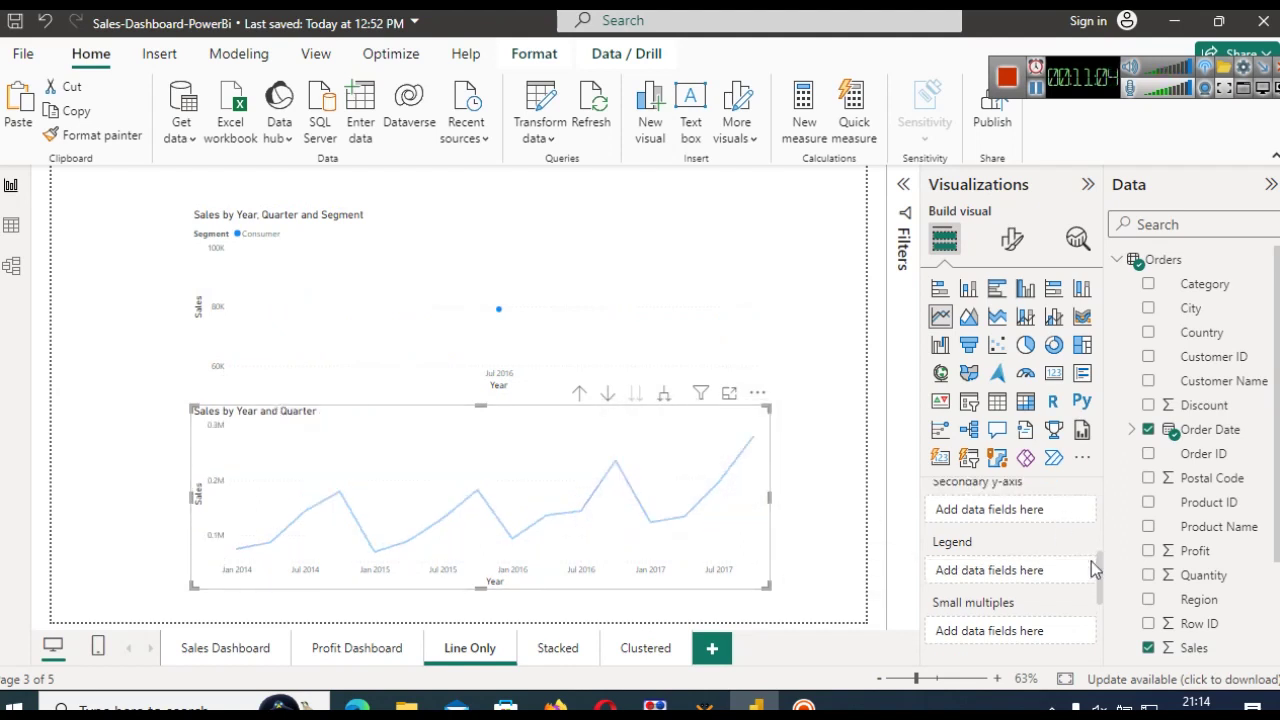
drag(1213, 290, 1045, 570)
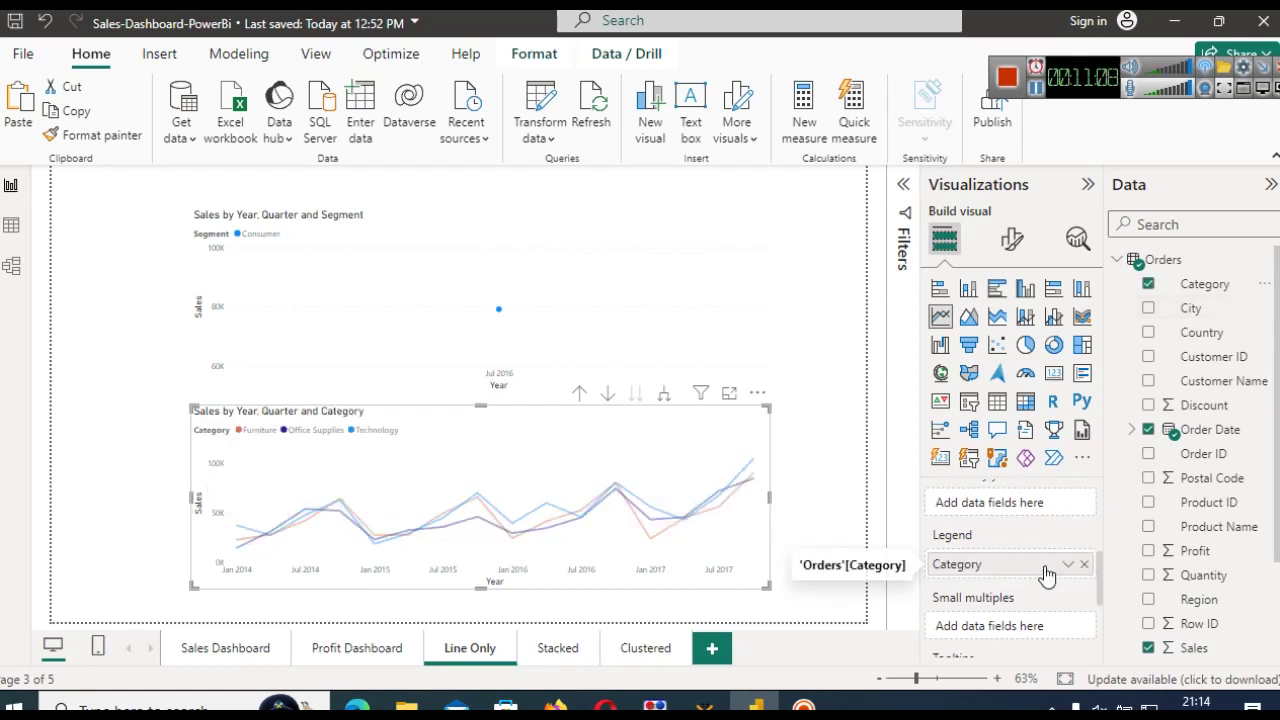
click(367, 276)
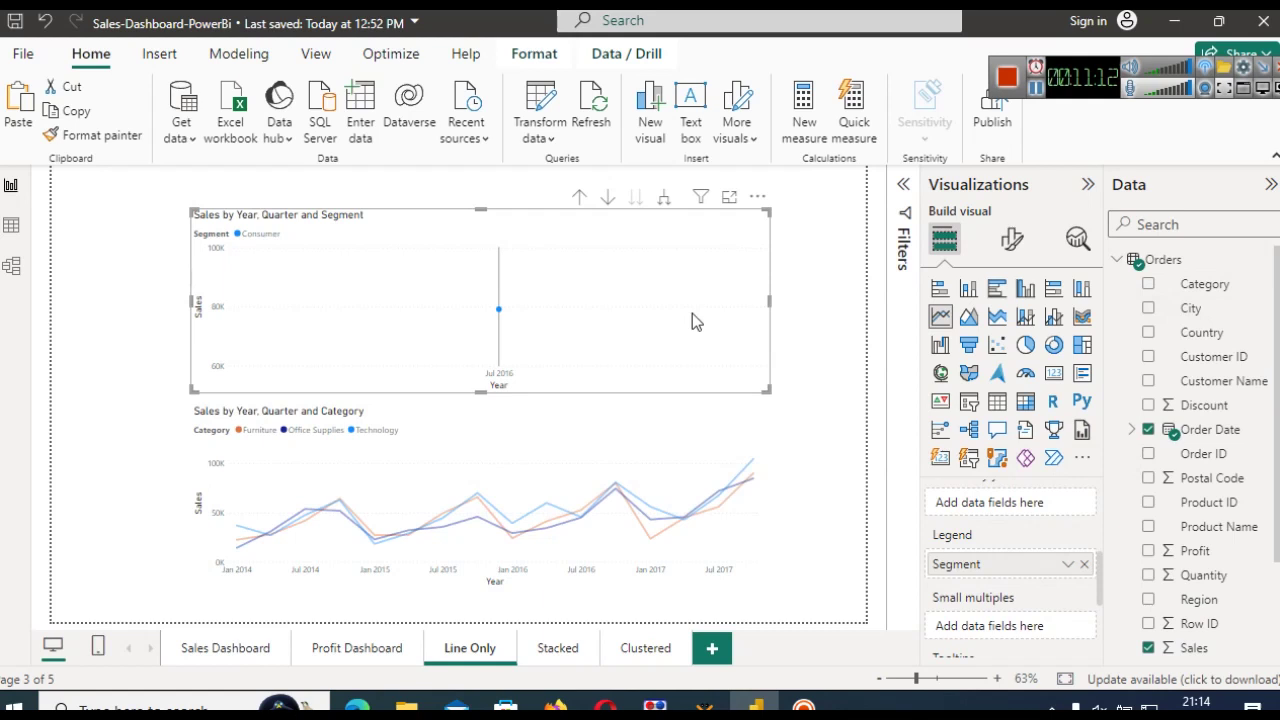
click(485, 433)
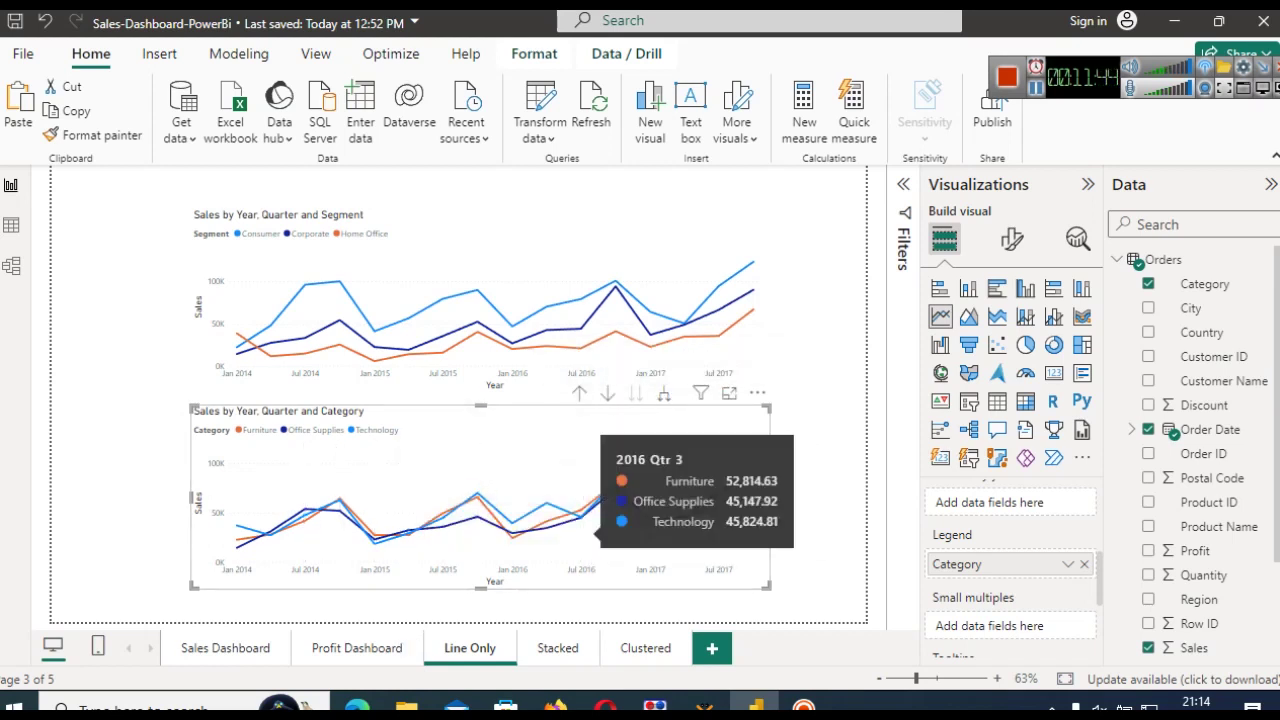
- Examine the Profit and Sales by Segment chart on the Stacked page in focus mode, and return to the report
click(578, 662)
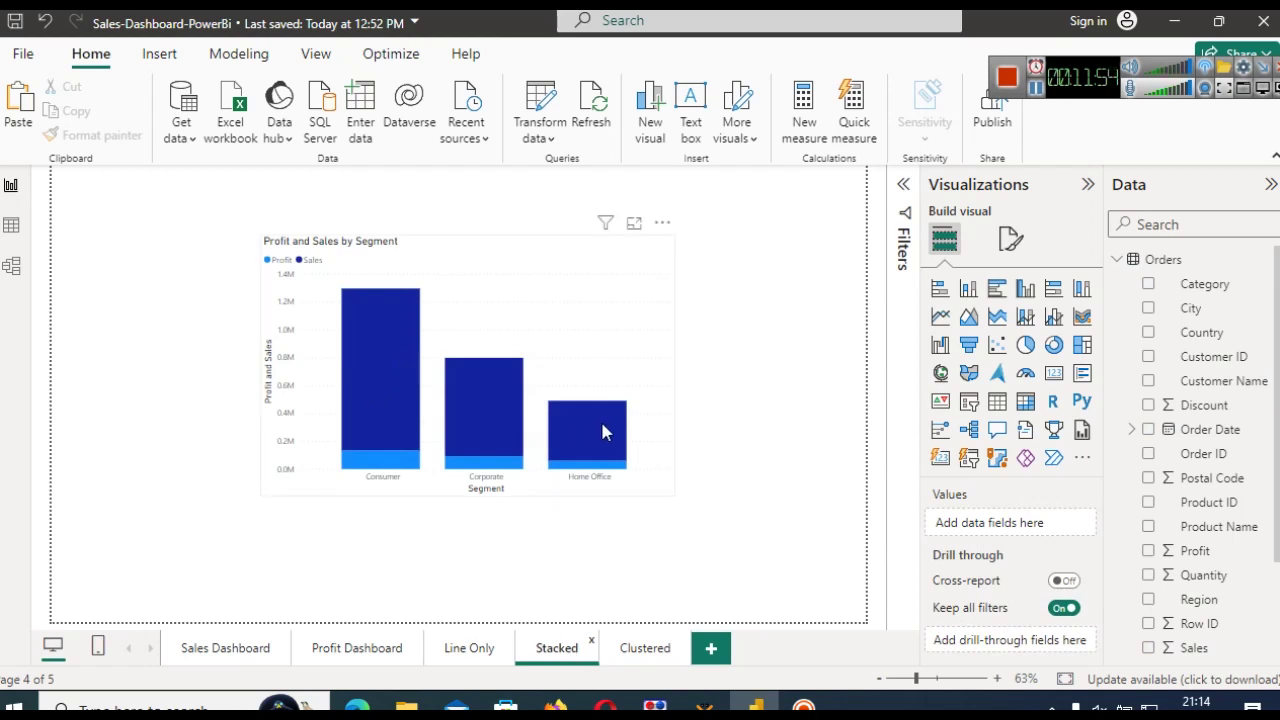
mouse_move(603, 432)
click(634, 222)
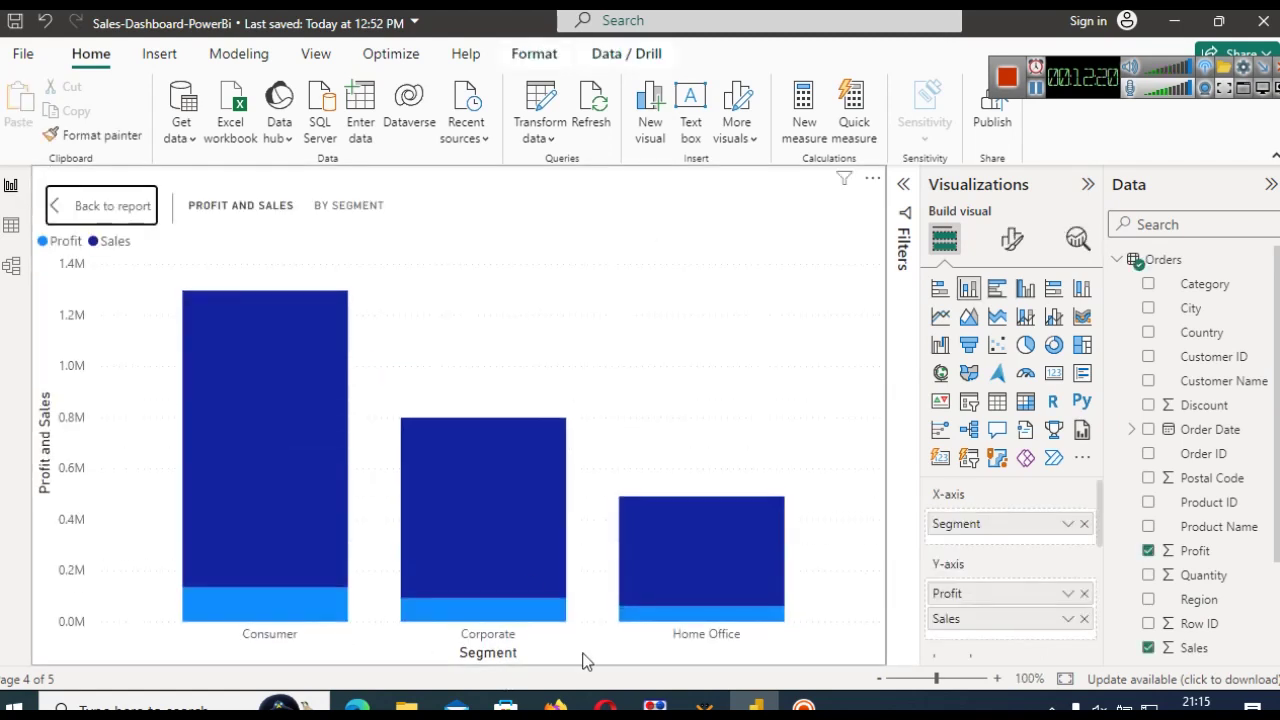
mouse_move(748, 622)
click(59, 207)
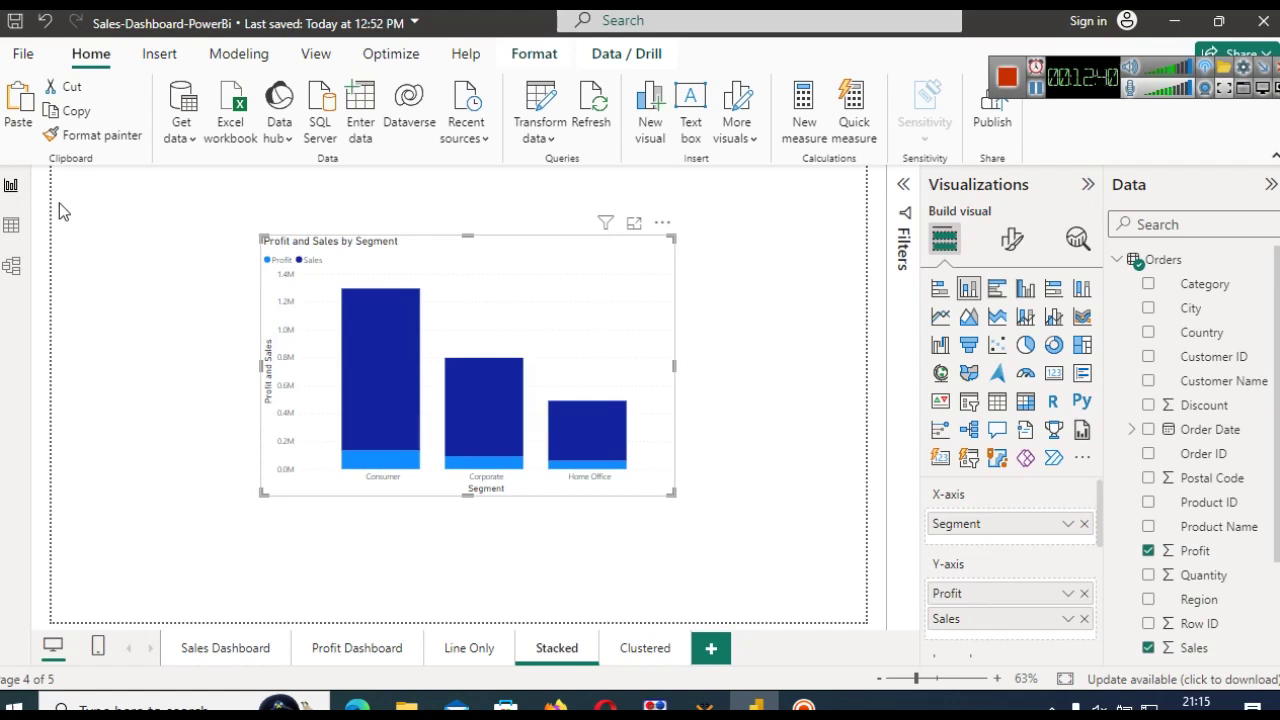
- Compare the Category line chart on the Line Only page with the Stacked page's chart, highlighting the Consumer bar temporarily and selecting the stacked chart
click(452, 659)
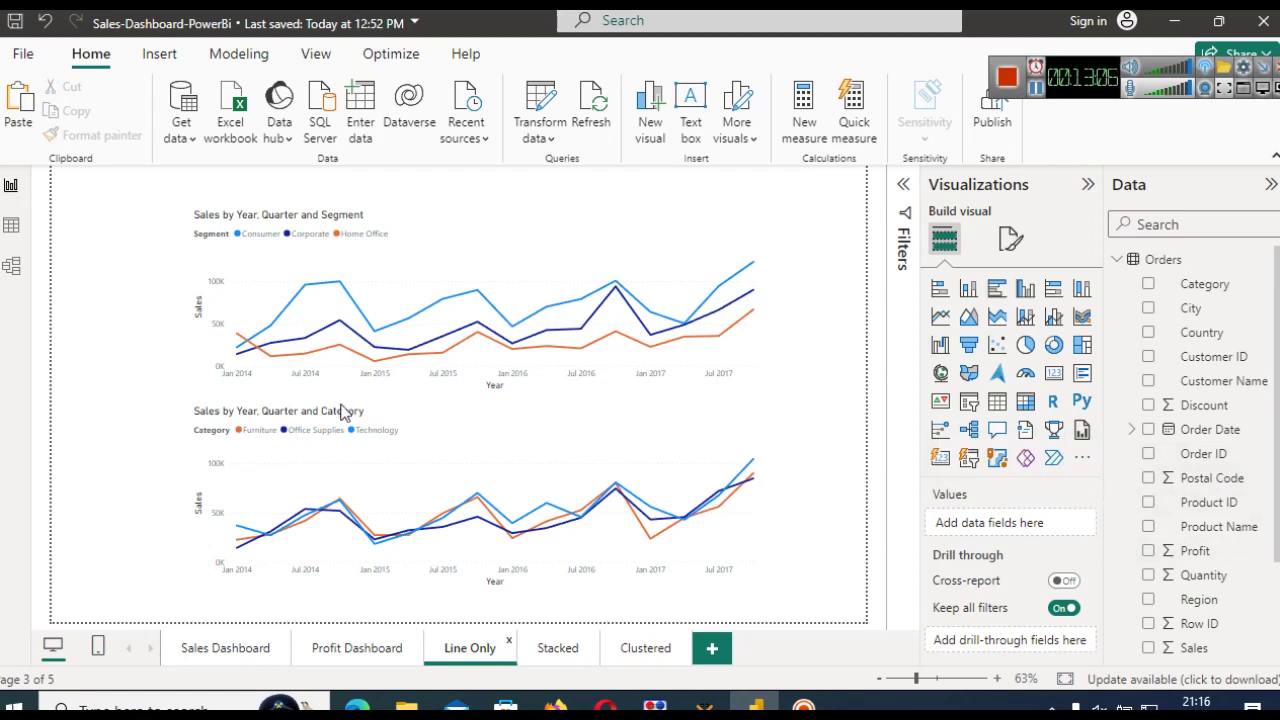
click(593, 445)
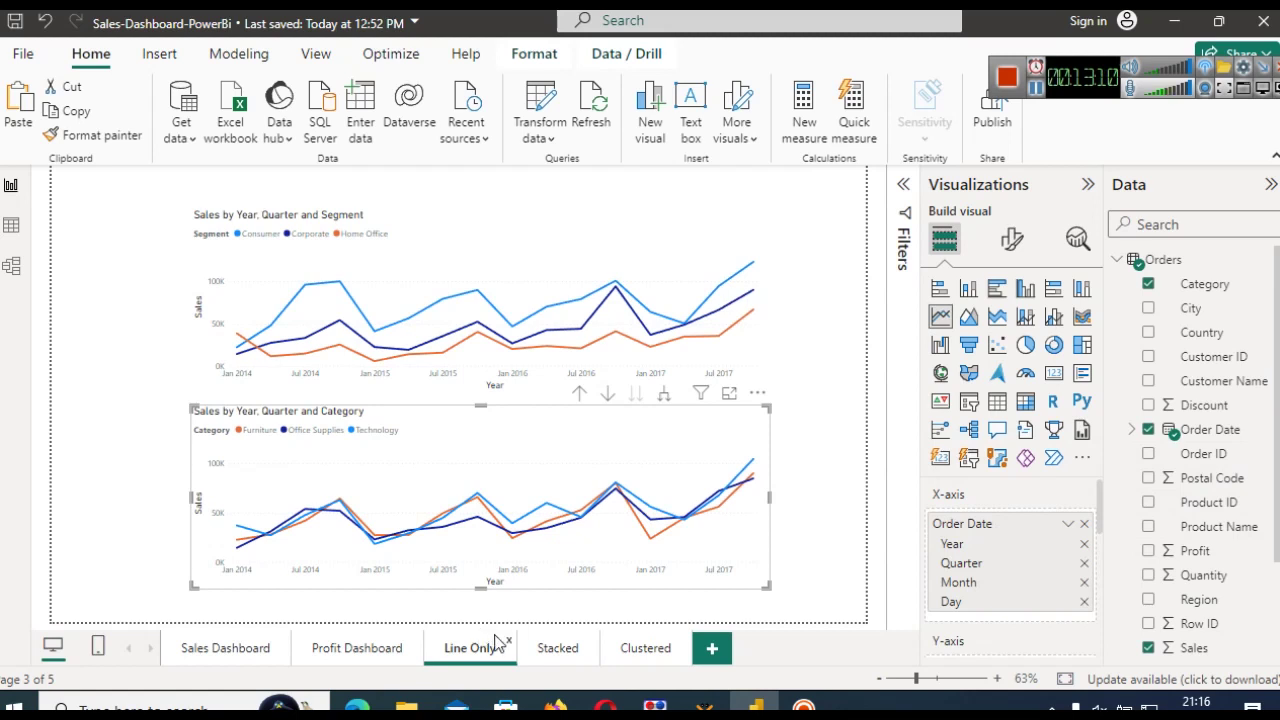
click(556, 650)
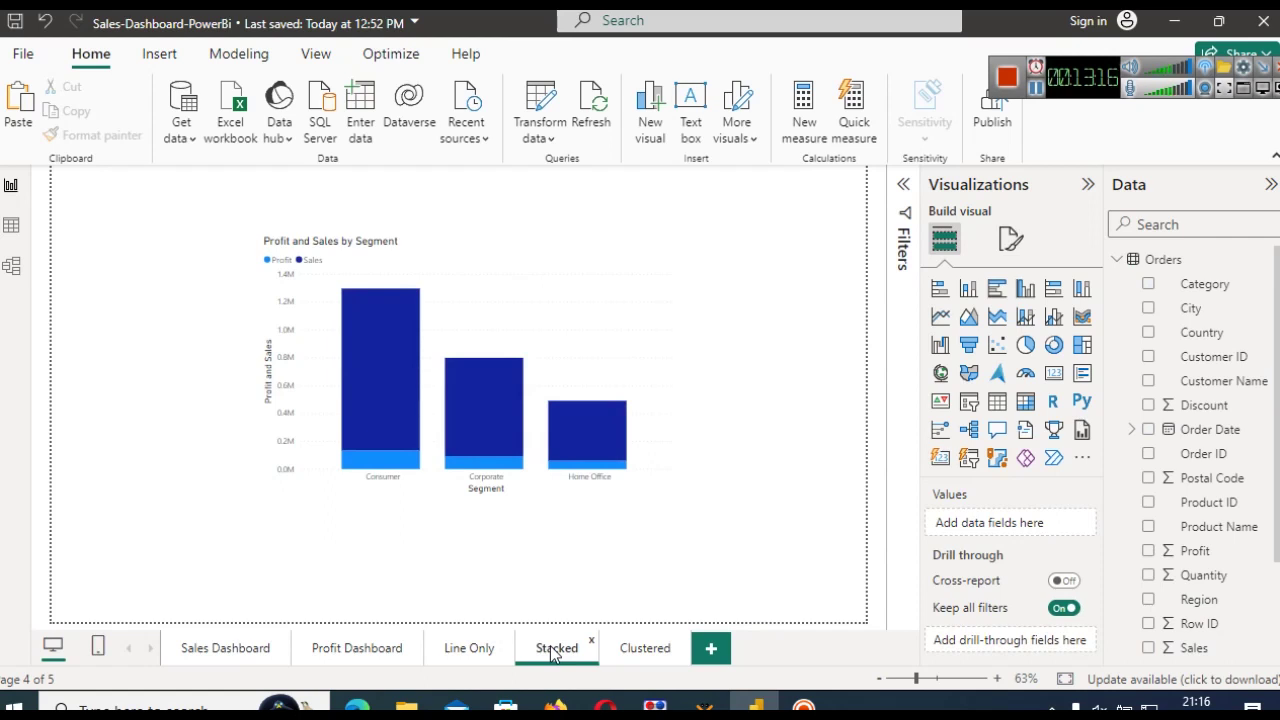
click(350, 361)
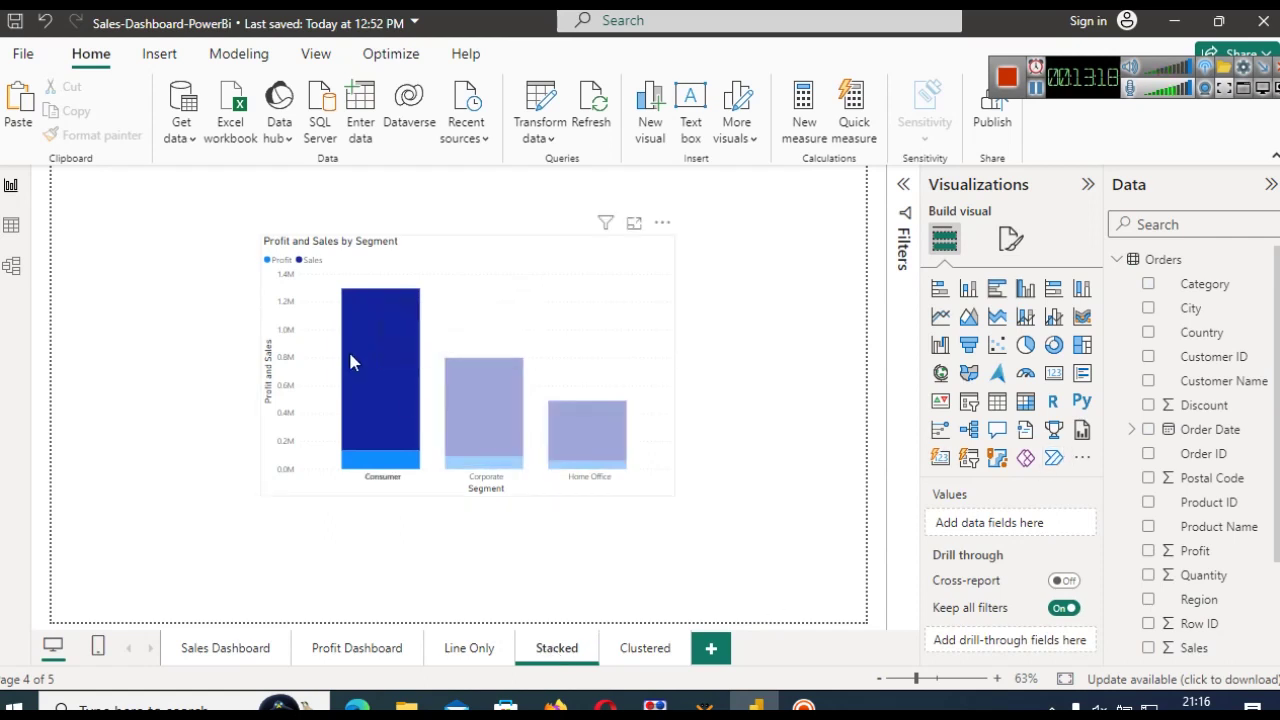
click(373, 356)
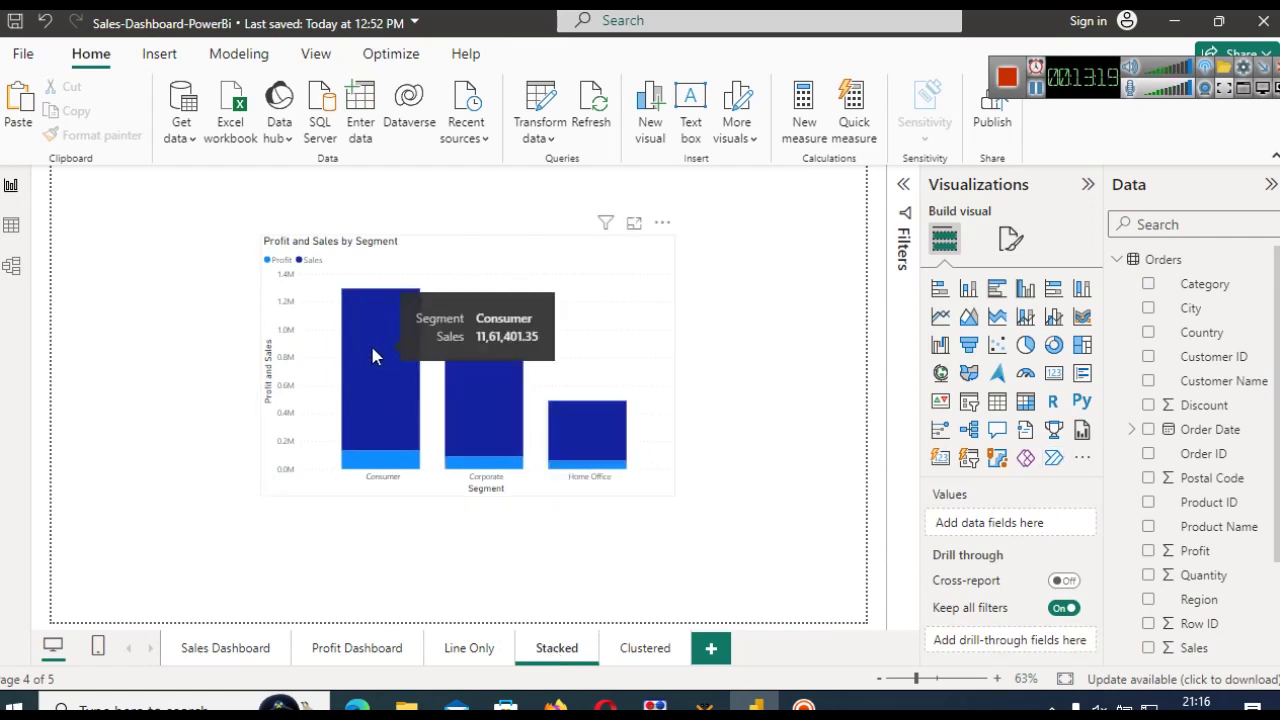
click(577, 276)
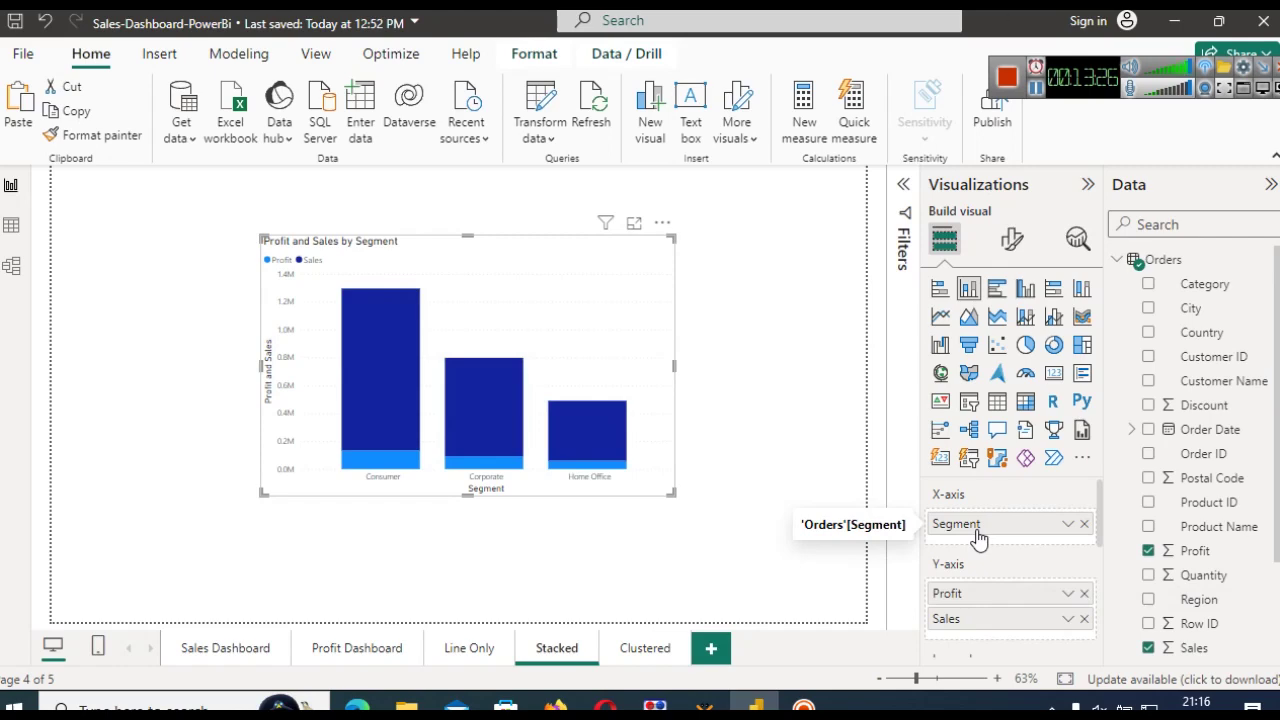
- Switch to the browser's categorical data search page, highlight "nominal category" and "qualitative" in the definition, and return to Power BI
key(alt+Tab)
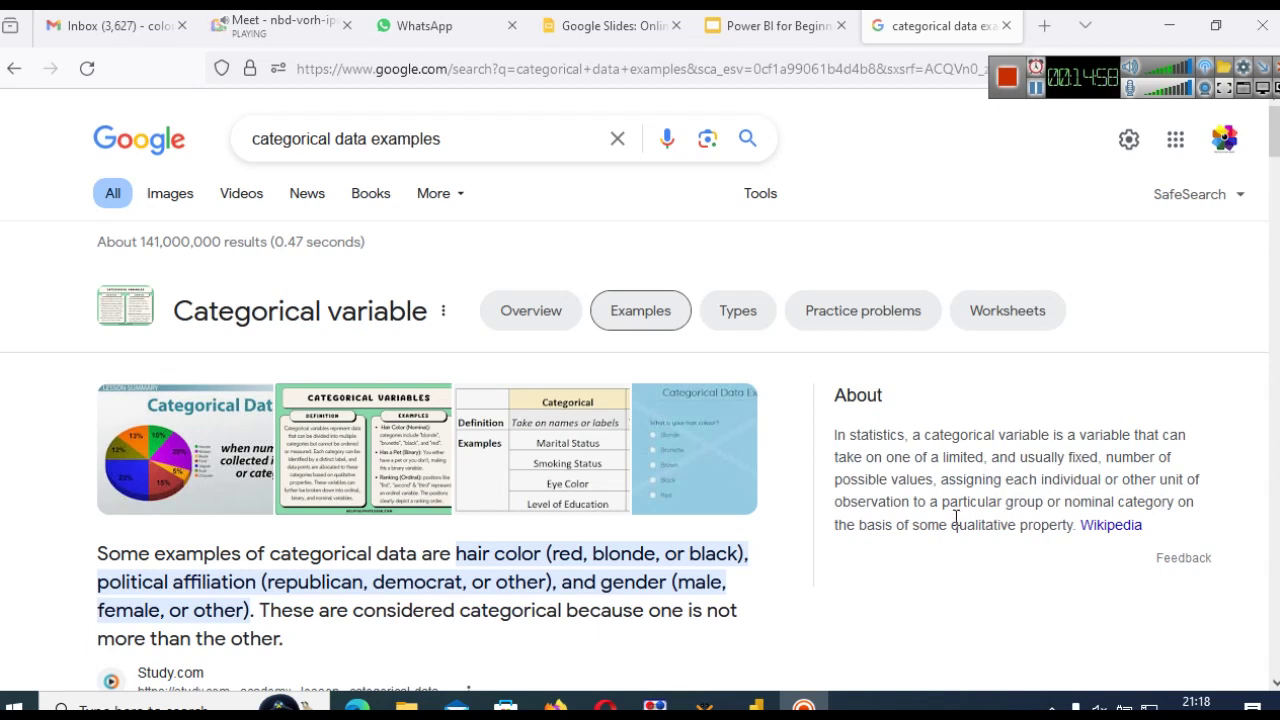
drag(1066, 503, 1161, 503)
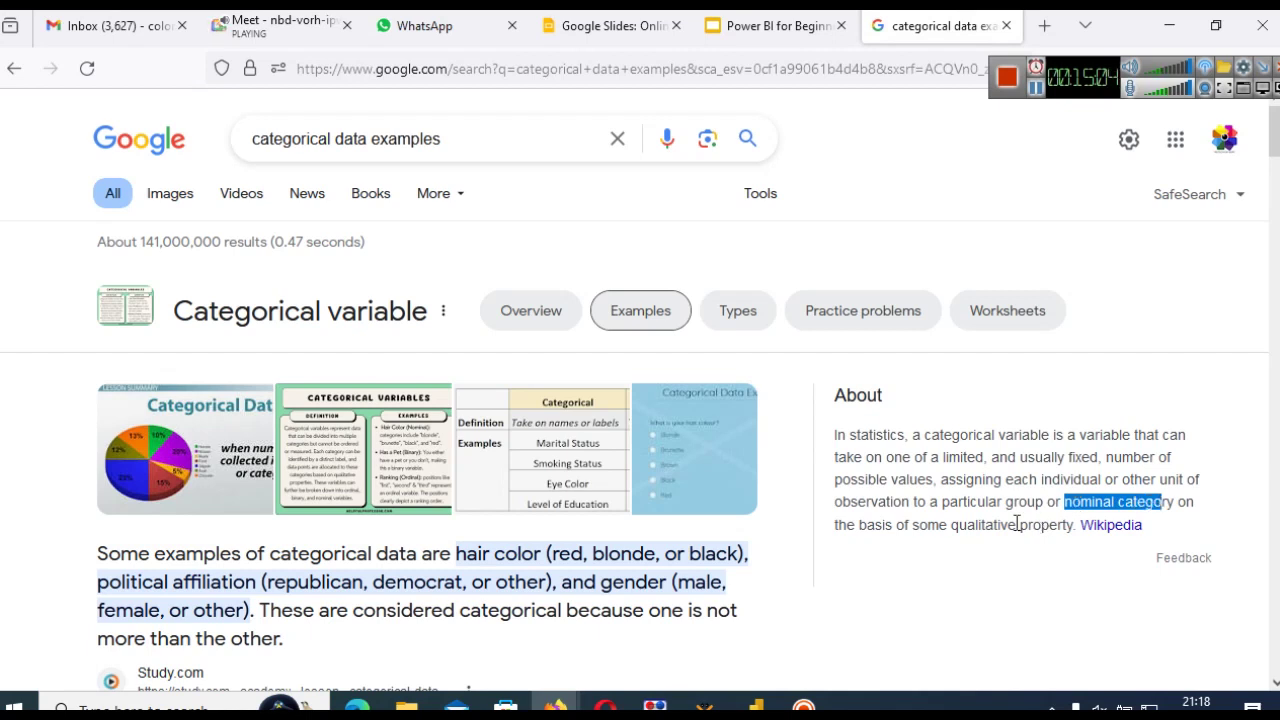
drag(951, 525, 1018, 525)
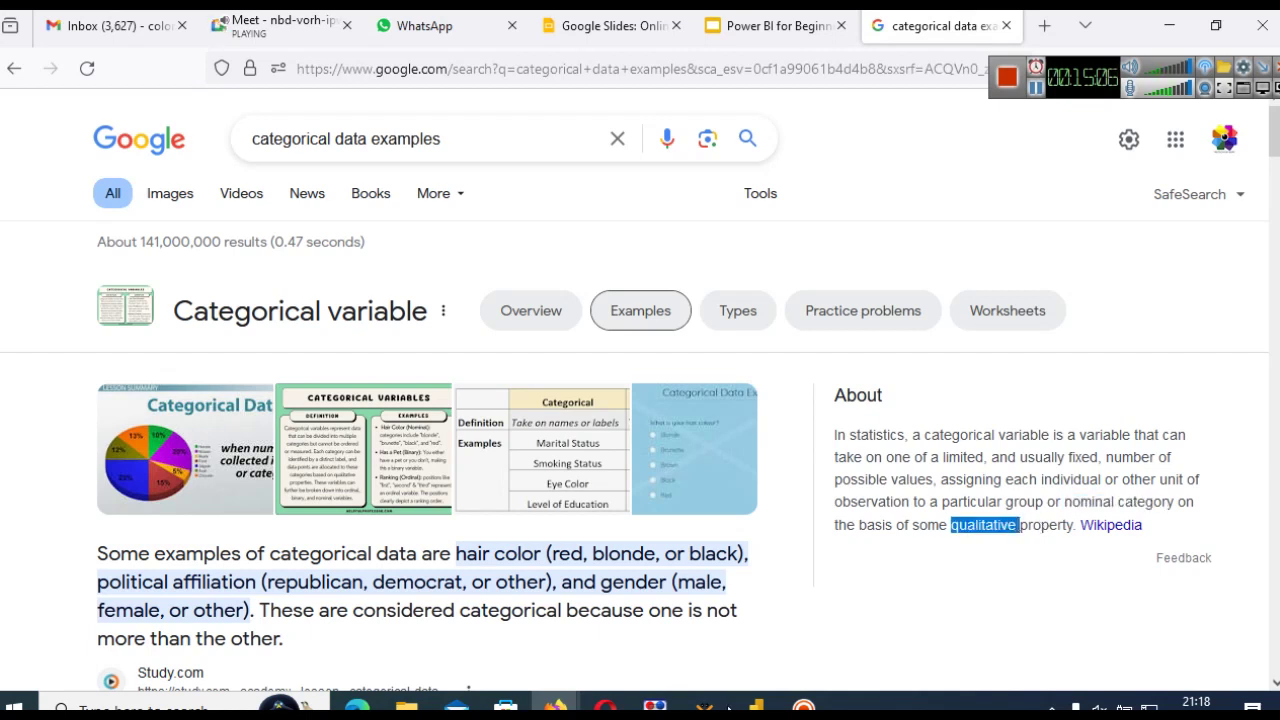
click(737, 706)
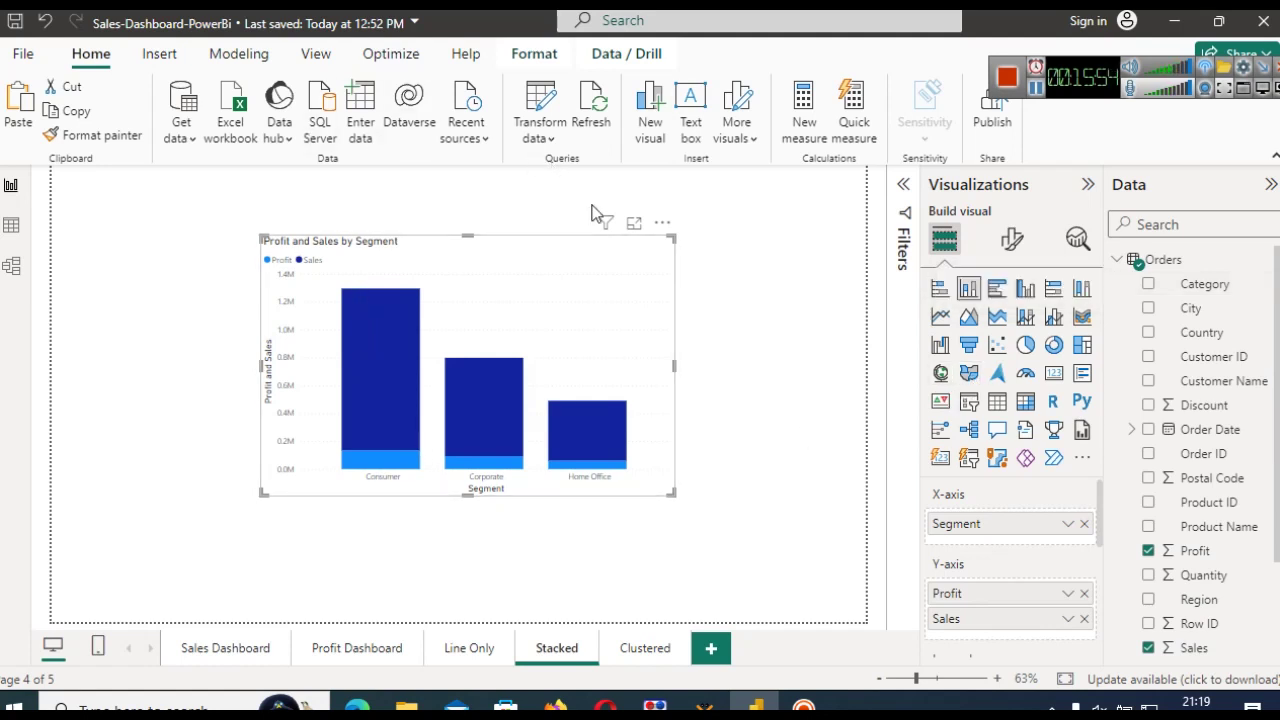
- View the stacked Profit and Sales by Segment chart in focus mode, return to the report and add a blank page
click(629, 224)
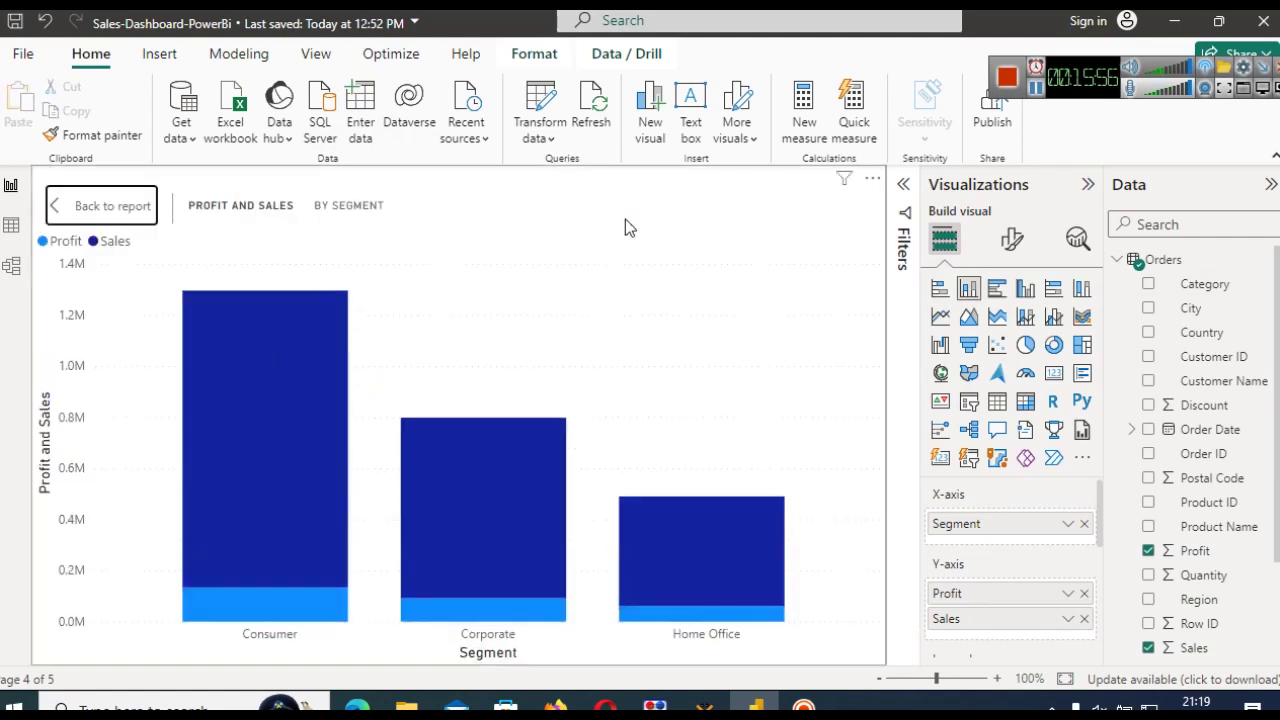
mouse_move(741, 599)
click(62, 206)
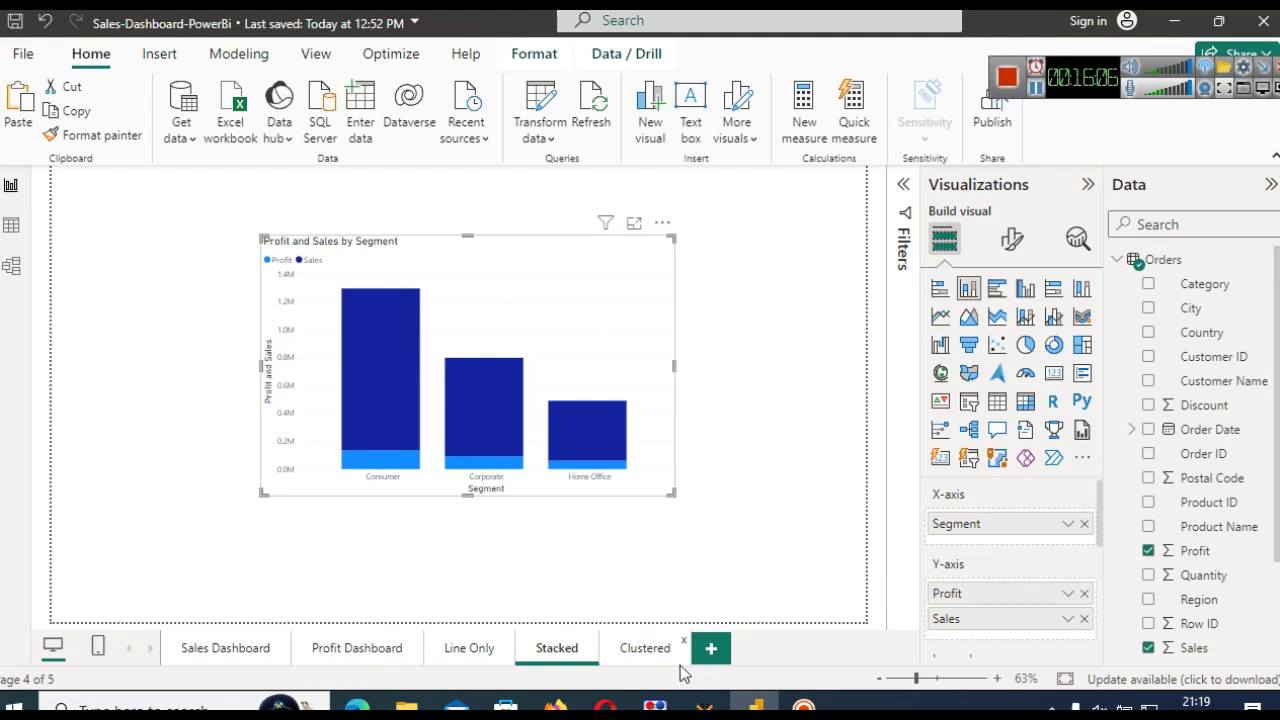
click(720, 657)
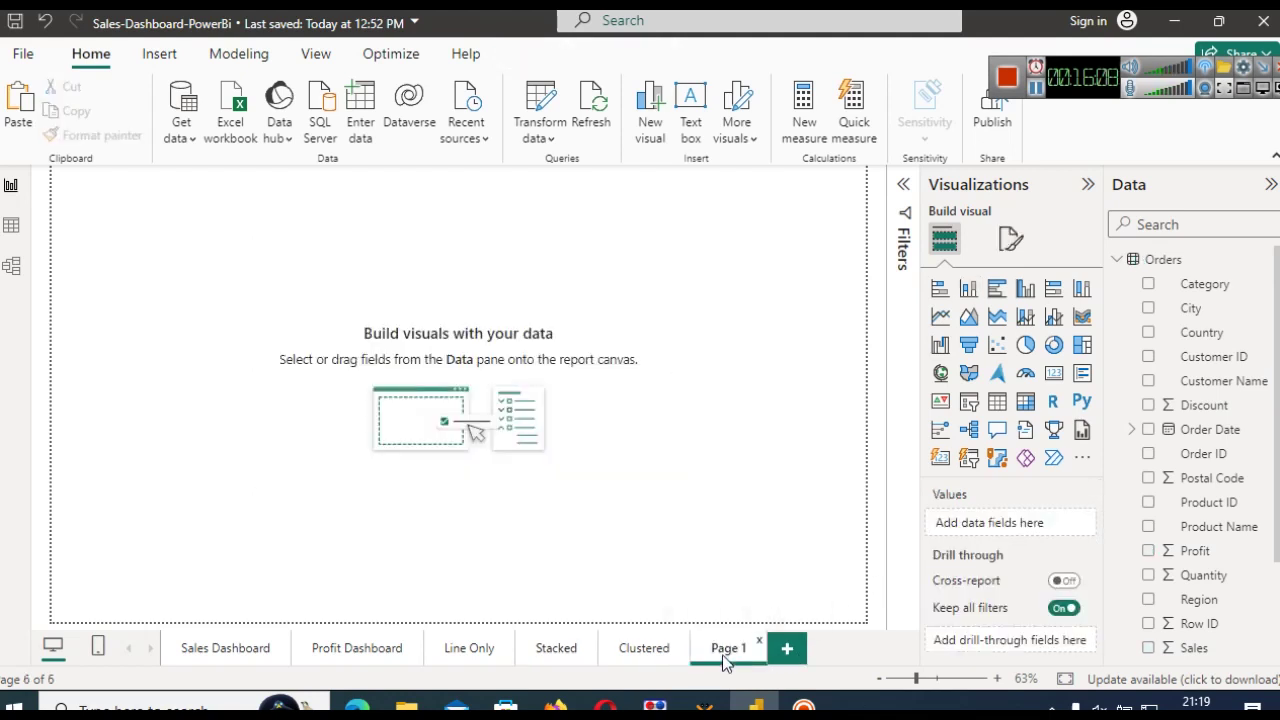
- Examine the Profit and Sales by Category chart on the Clustered page in focus mode, and go back to the Stacked page
click(642, 658)
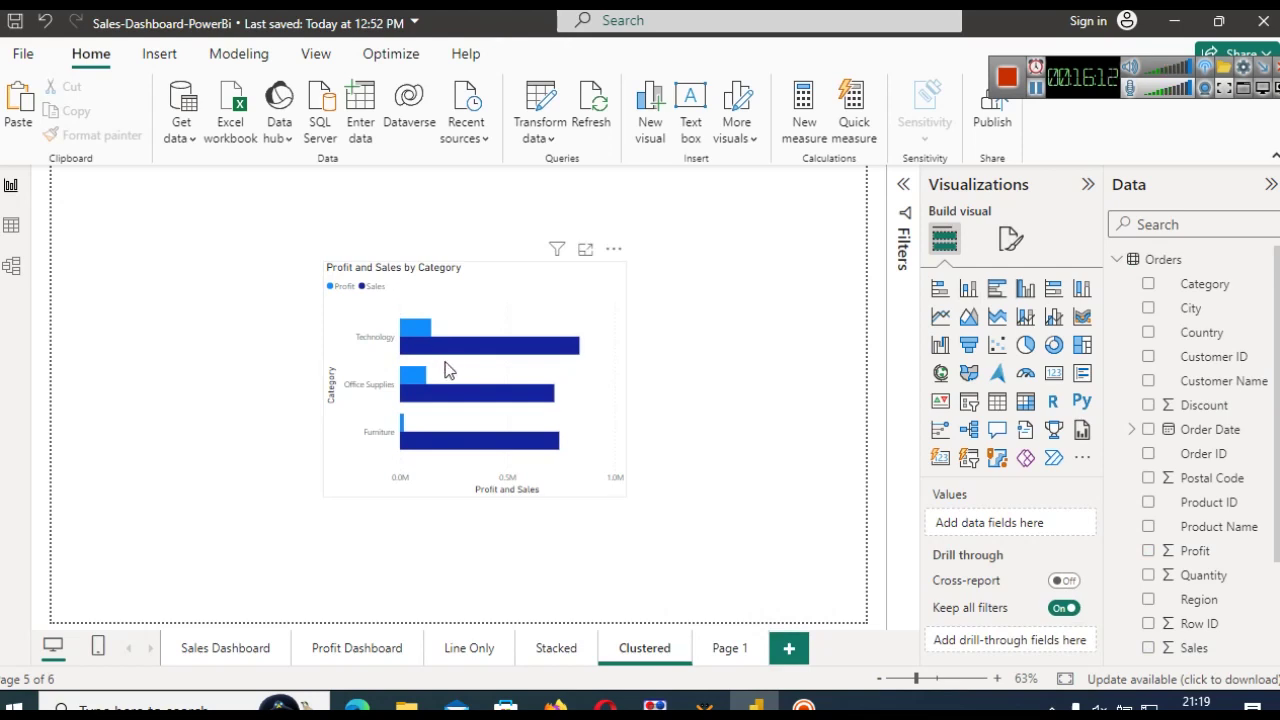
click(447, 371)
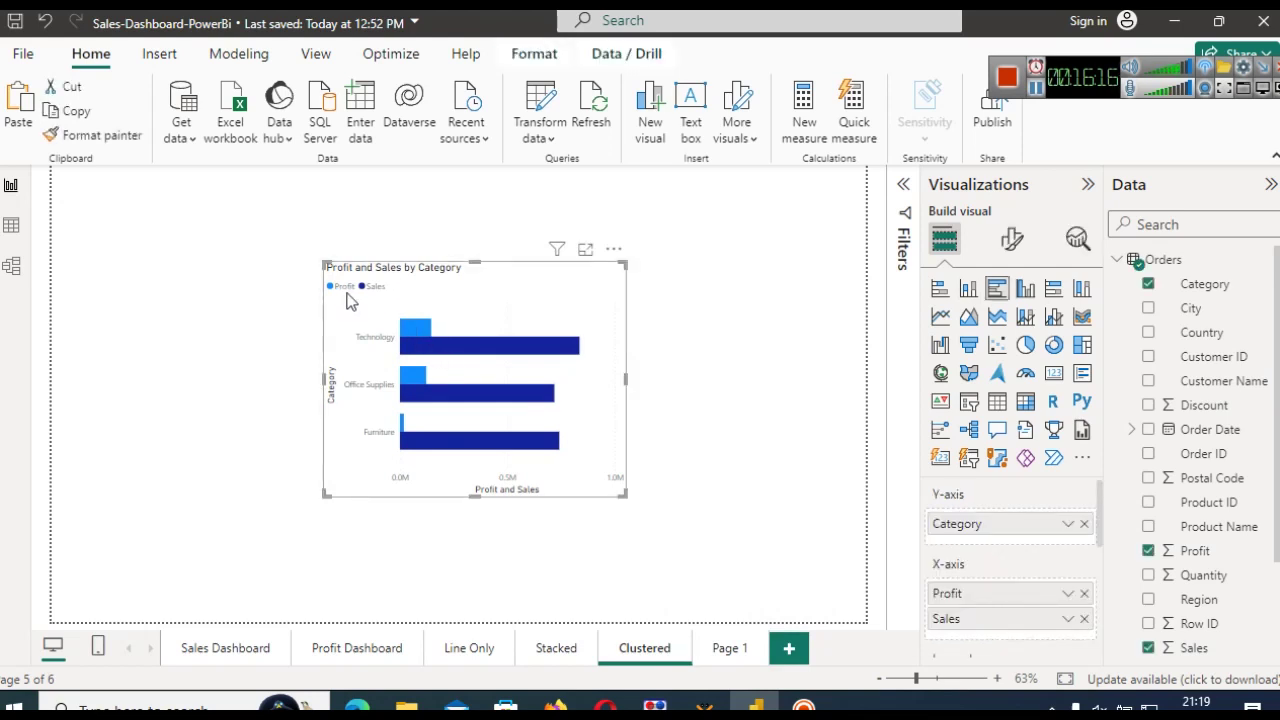
click(585, 250)
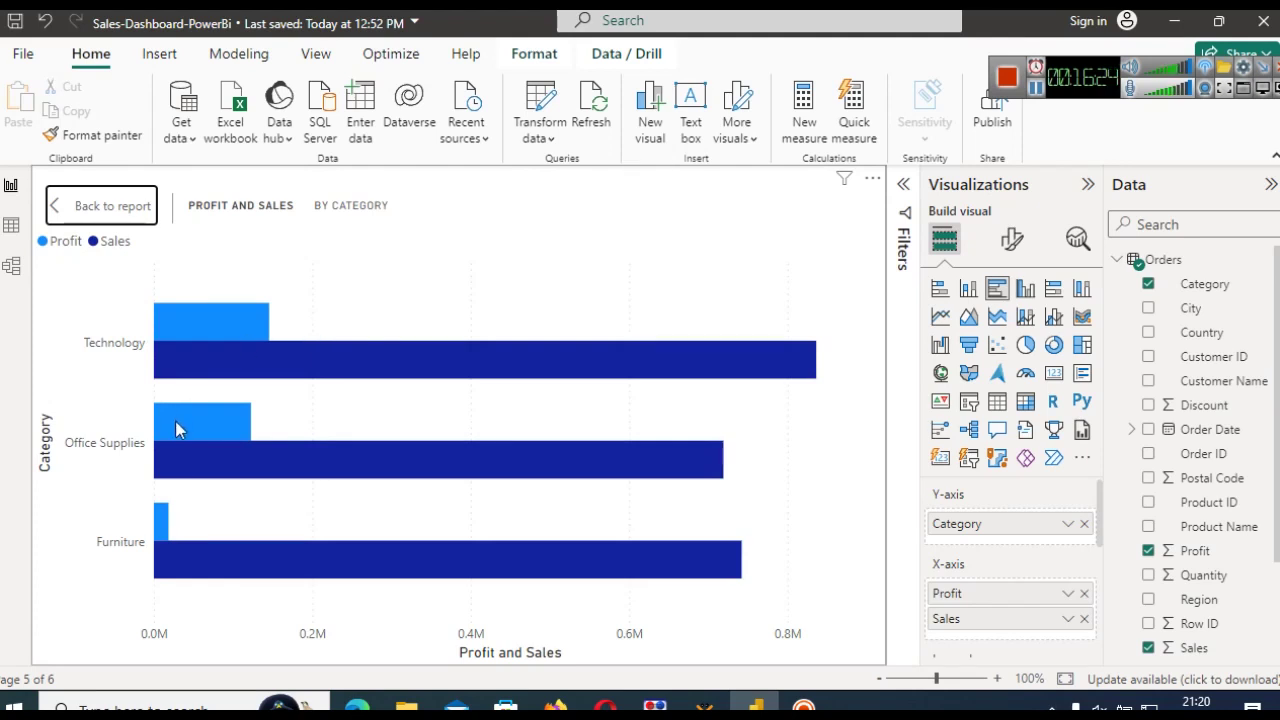
mouse_move(176, 429)
click(64, 205)
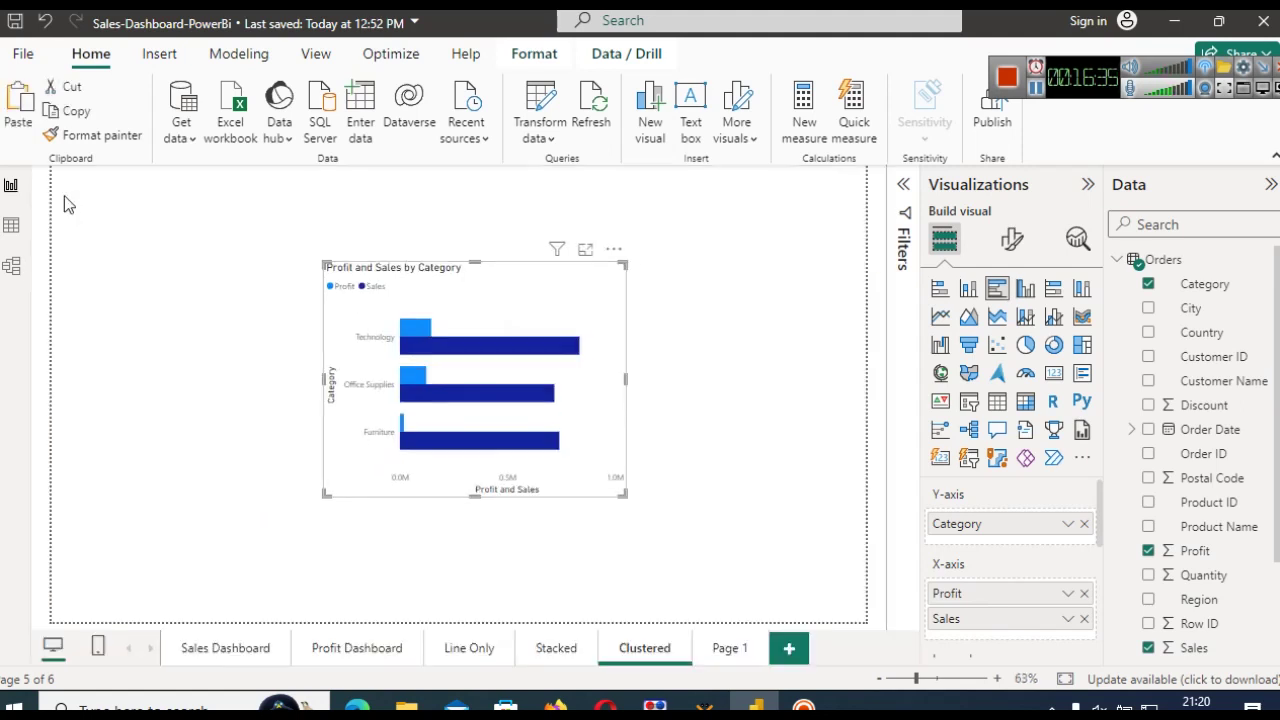
click(556, 648)
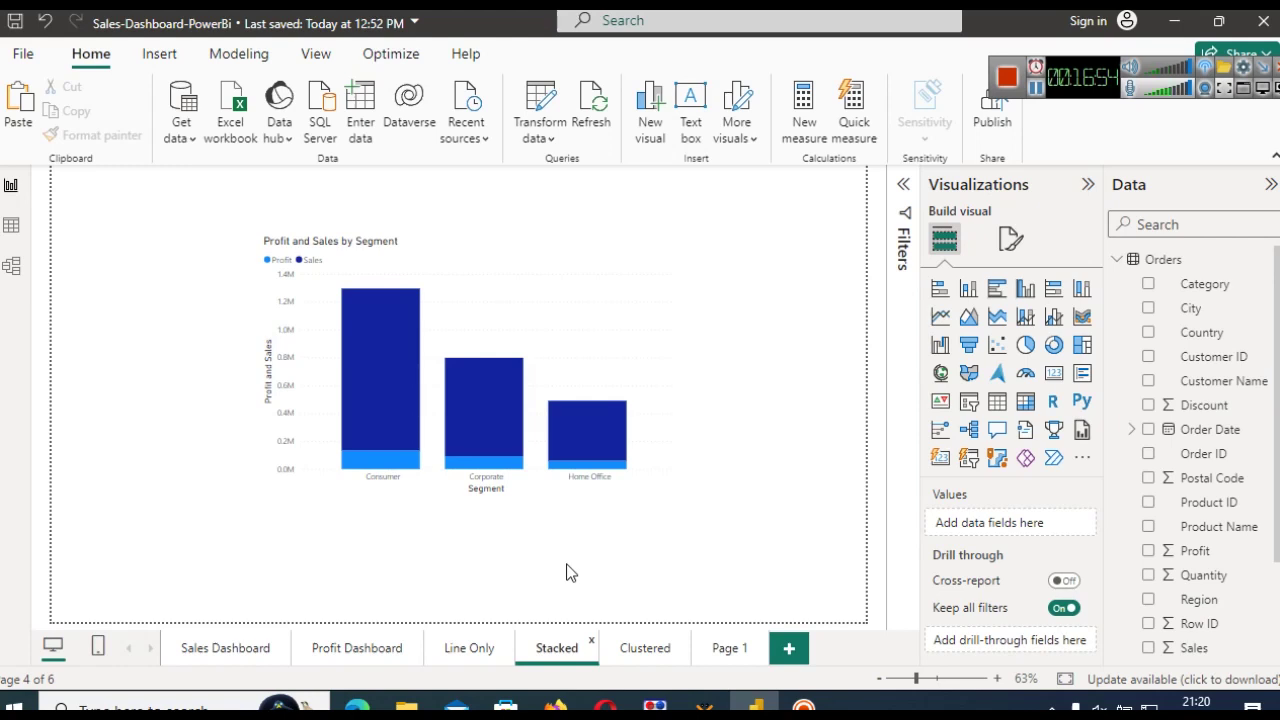
- Compare the Clustered page's Category chart with the Stacked page's Segment chart, inspecting the Consumer bar's sales, and open Page 1
click(642, 650)
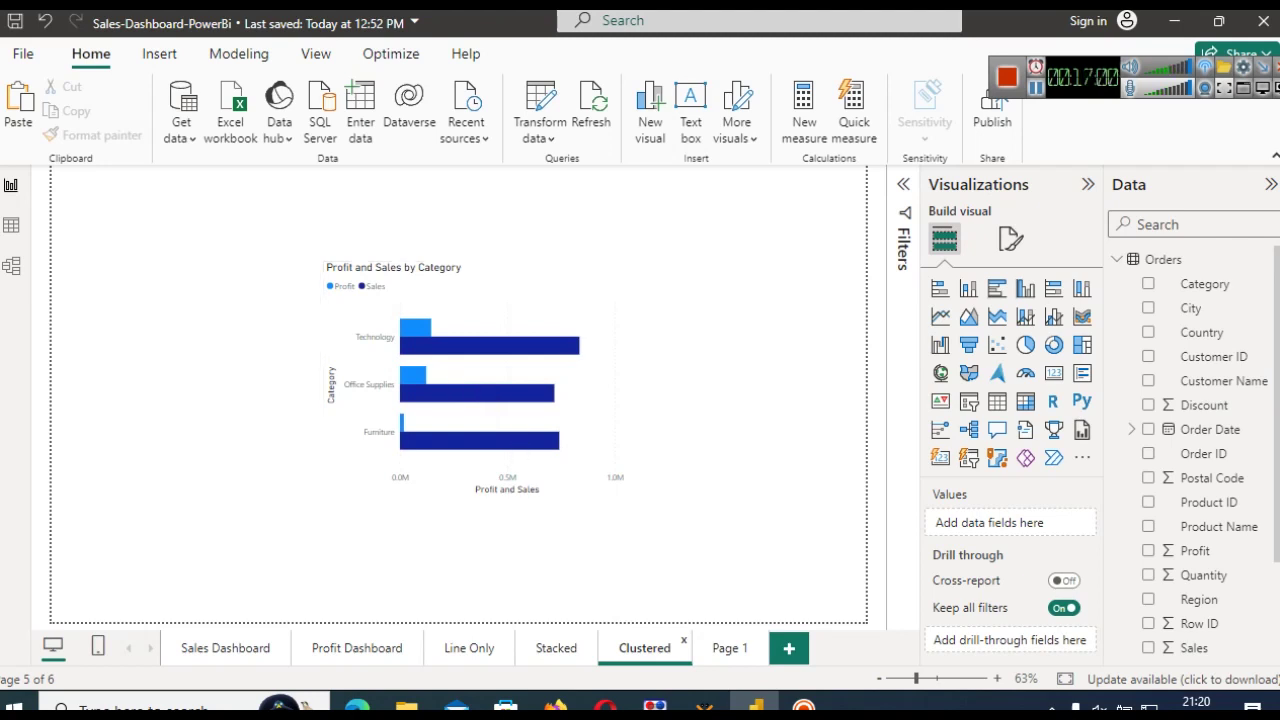
click(569, 651)
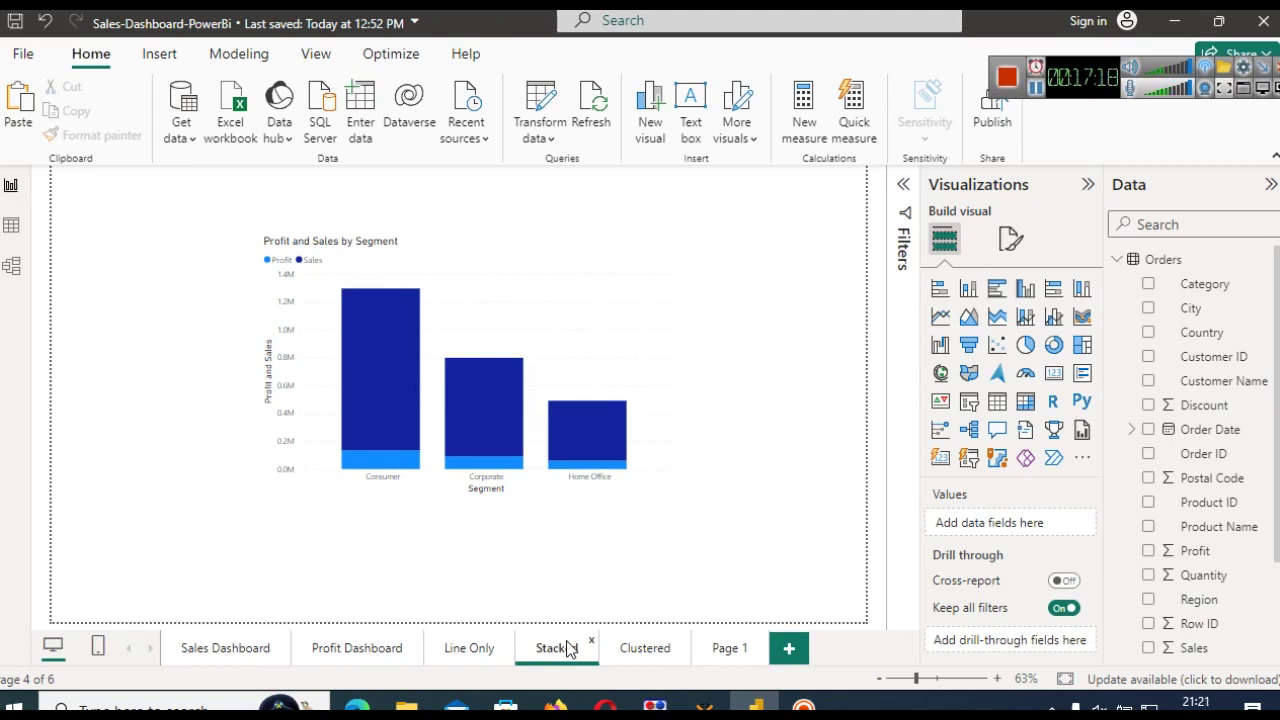
mouse_move(378, 313)
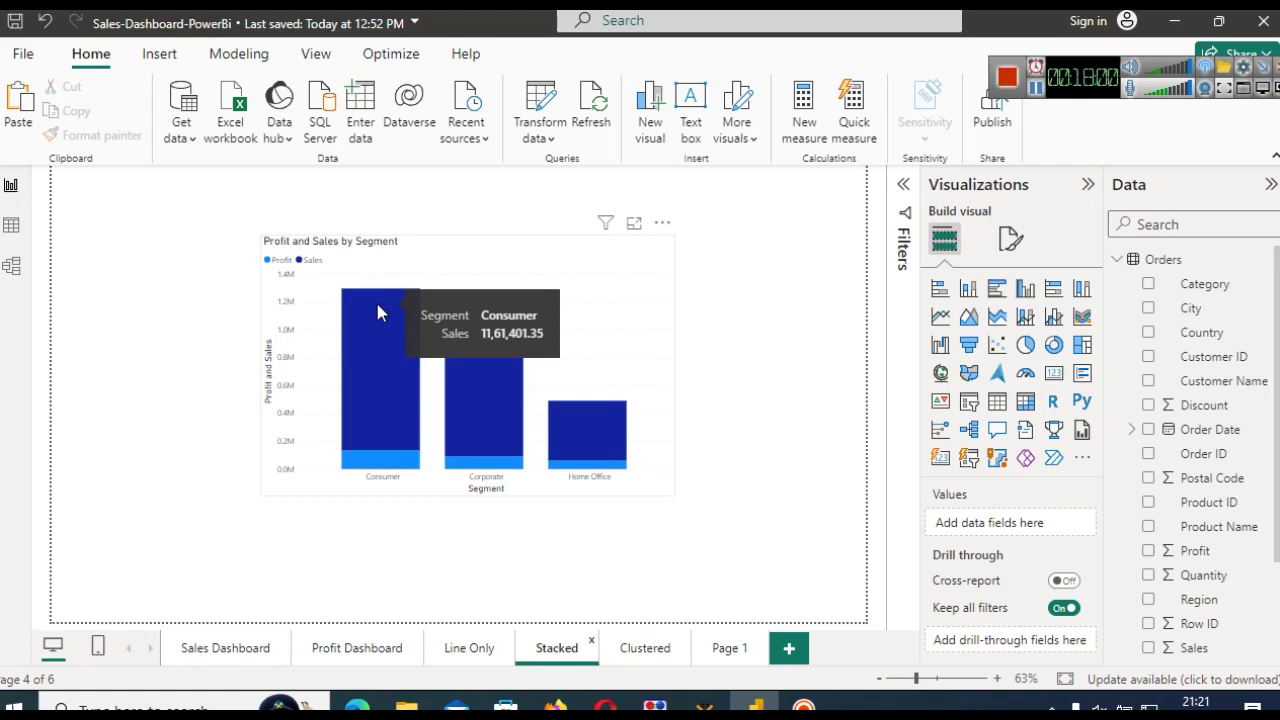
click(628, 653)
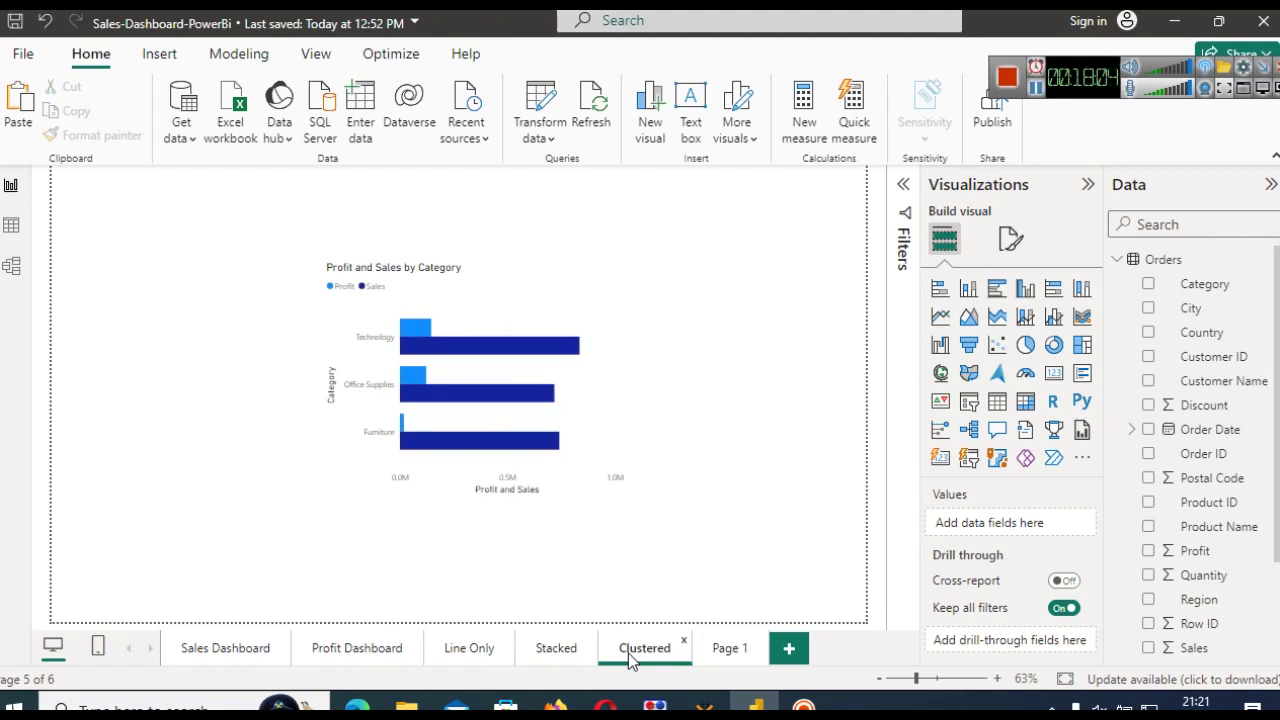
click(731, 649)
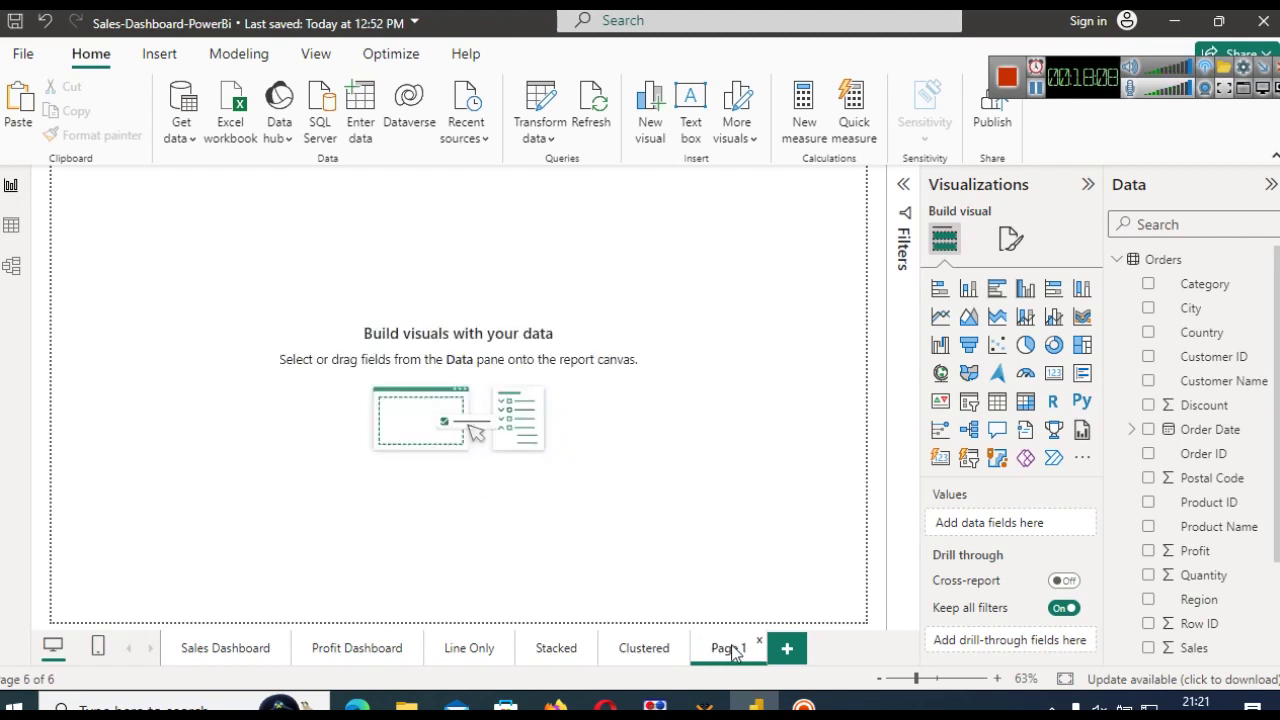
- Switch to the browser's Google Slides presentation to review the Bar Graphs in Power Bi slide, and return to Power BI
mouse_move(572, 703)
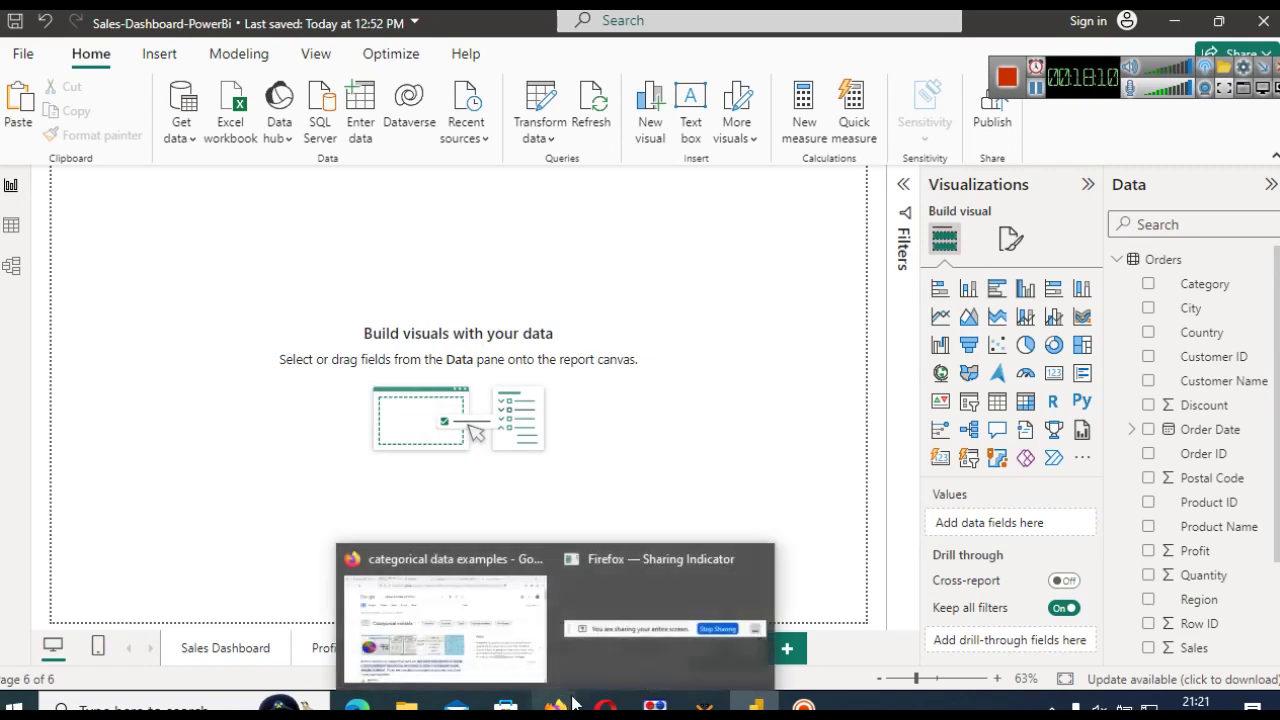
click(452, 606)
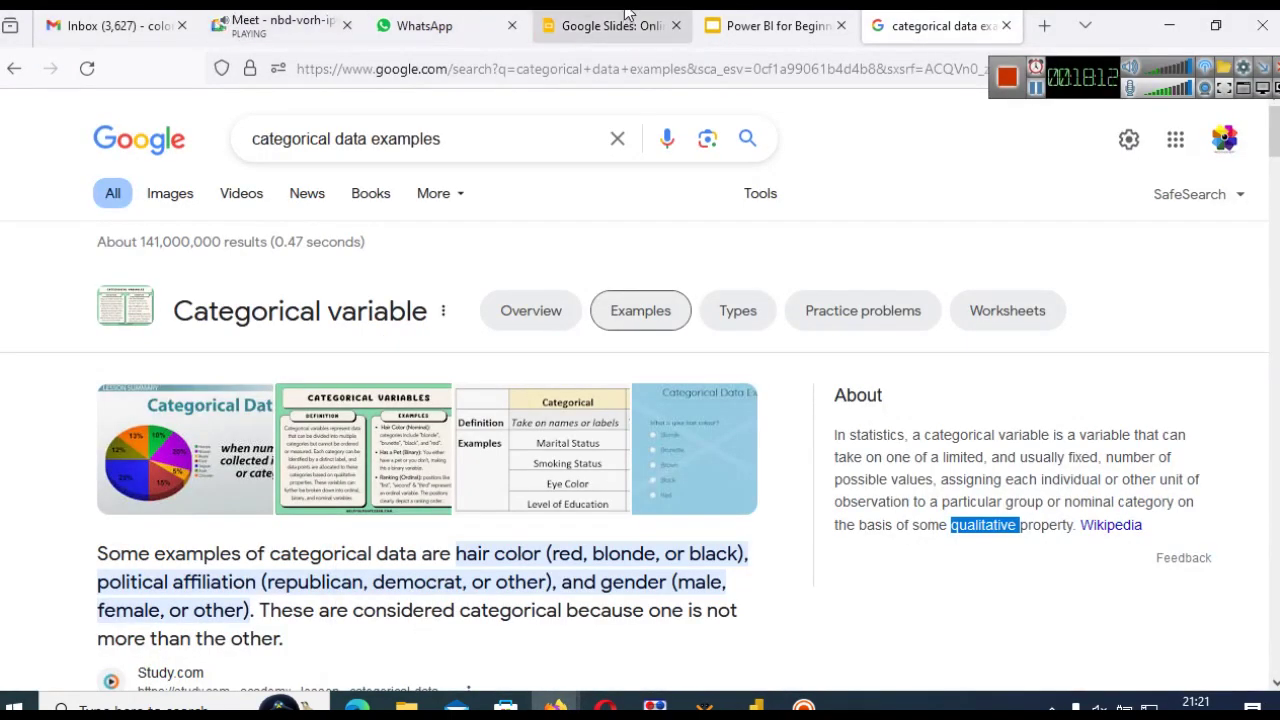
click(718, 14)
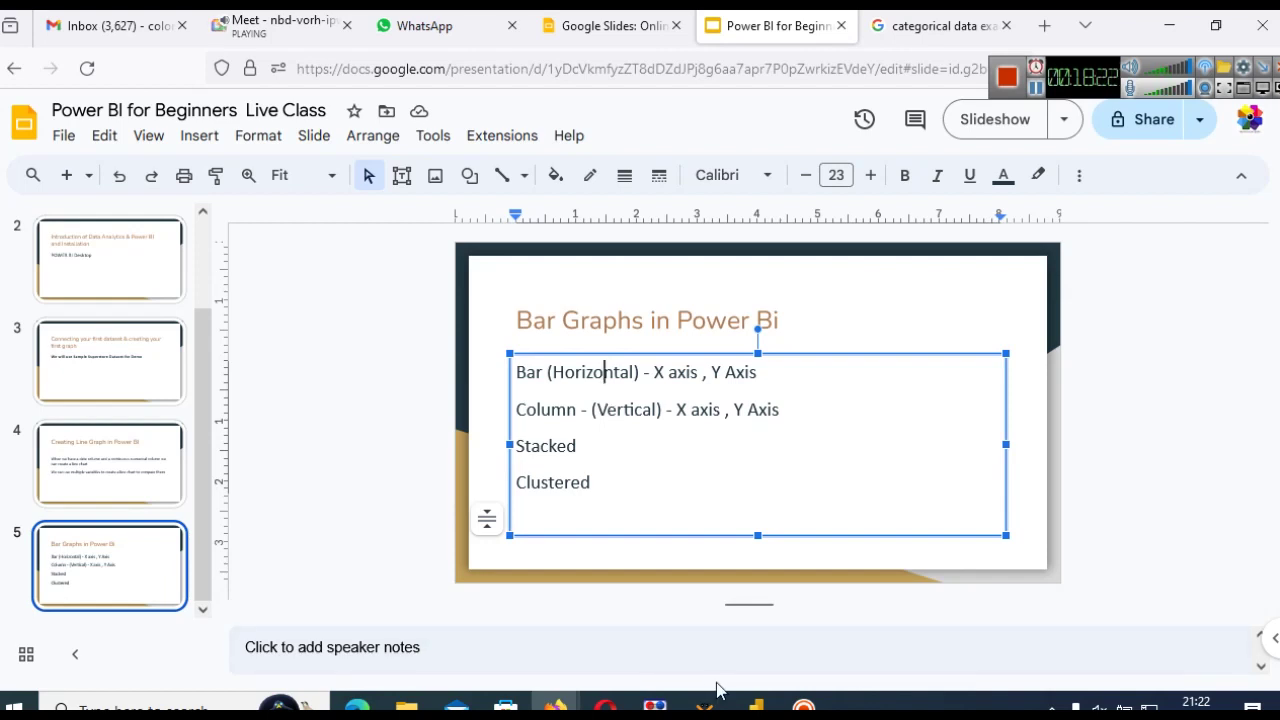
click(757, 706)
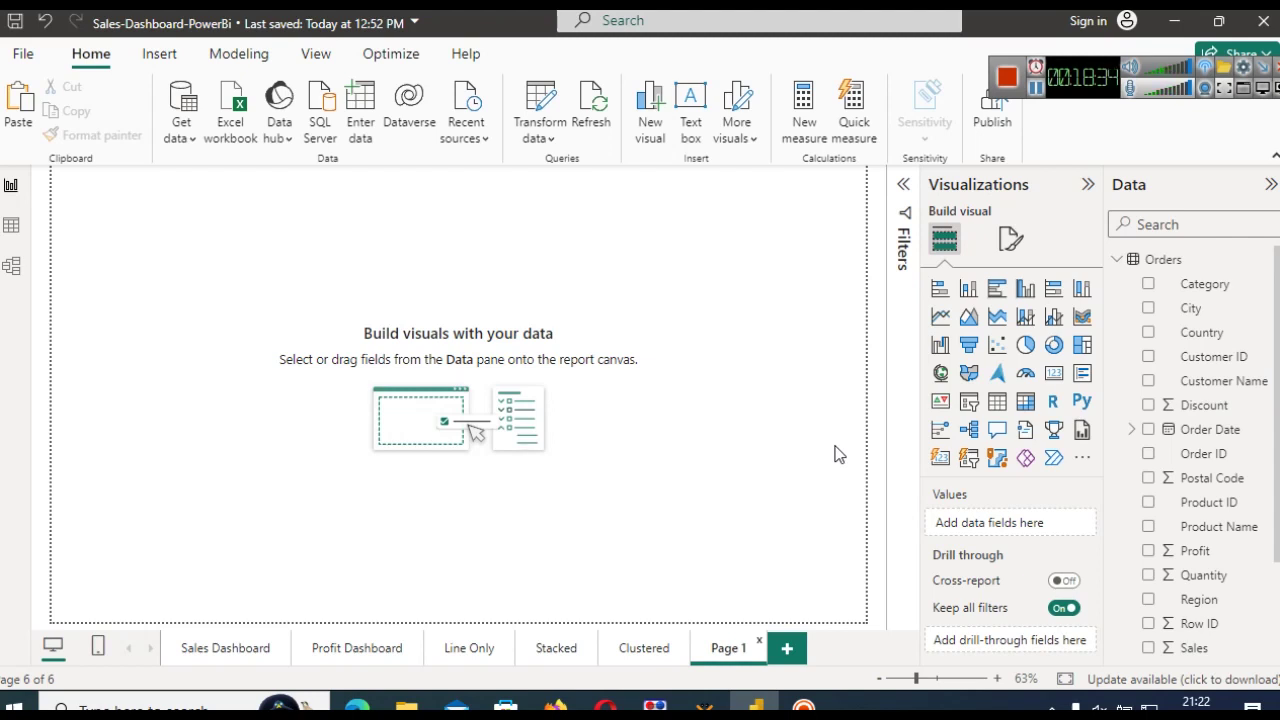
- Inspect the segment and yearly region charts on the Sales Dashboard page, and go back to the Stacked page
click(204, 654)
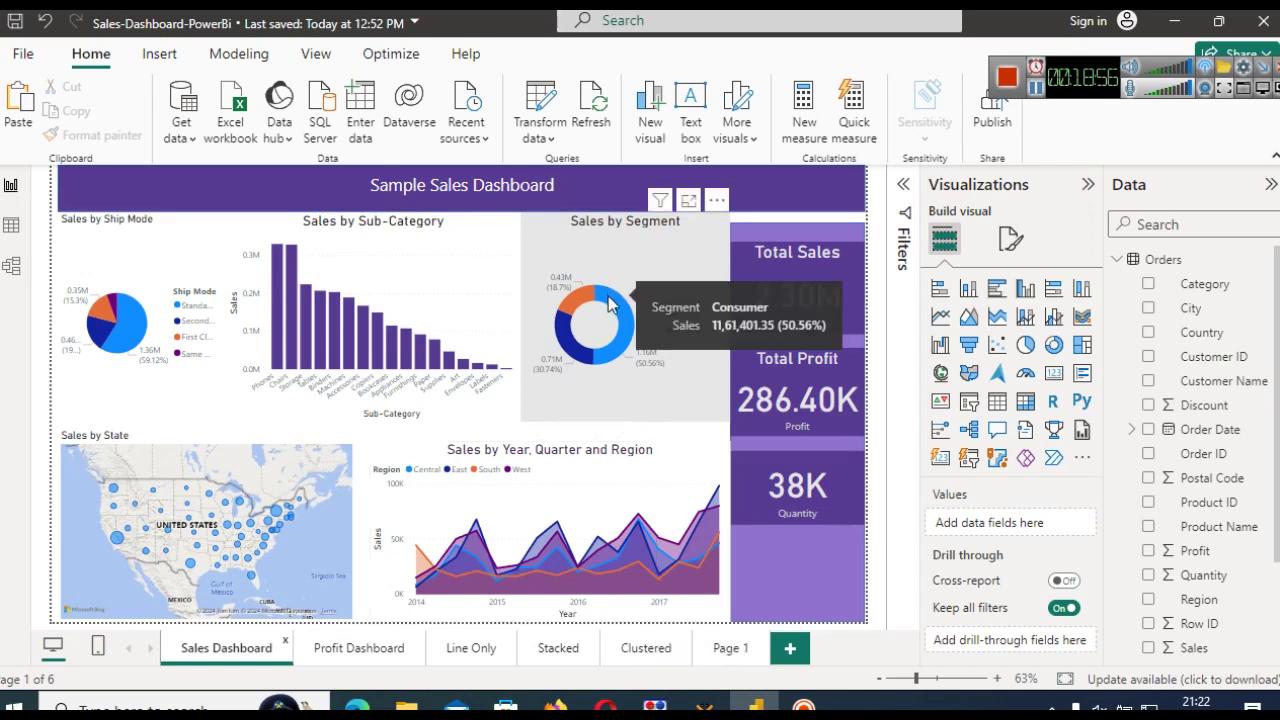
mouse_move(588, 535)
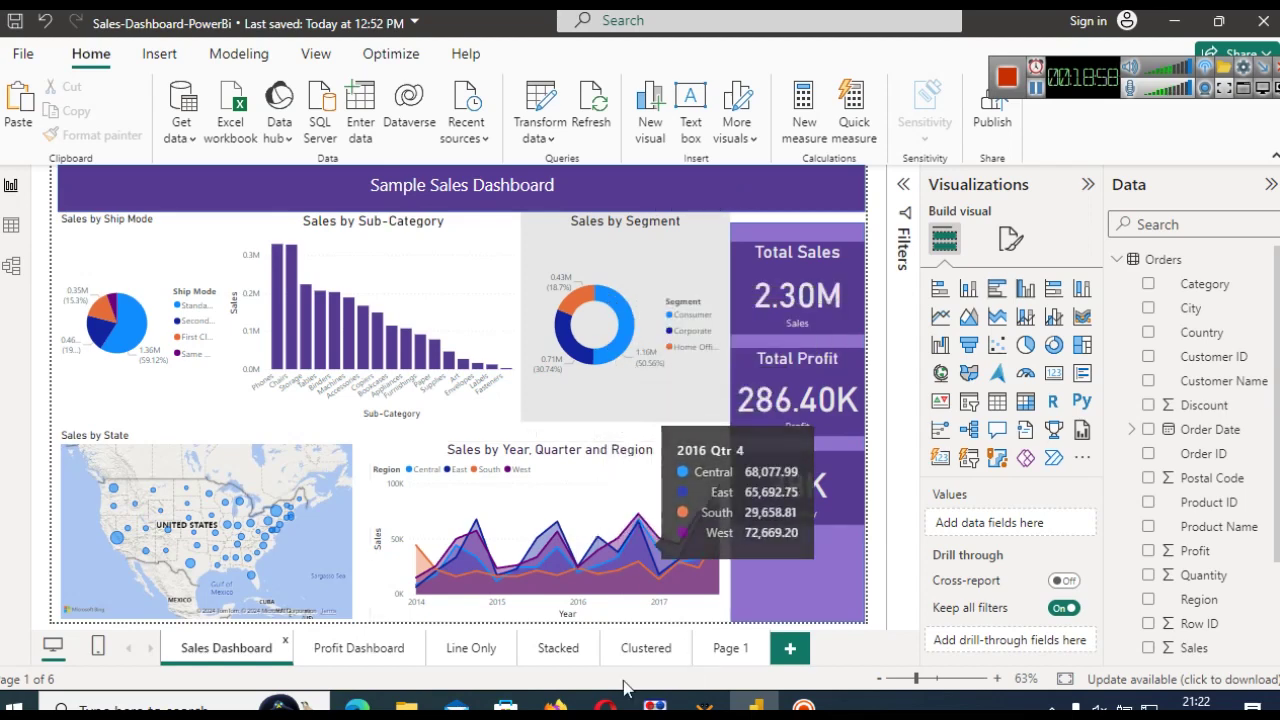
click(574, 660)
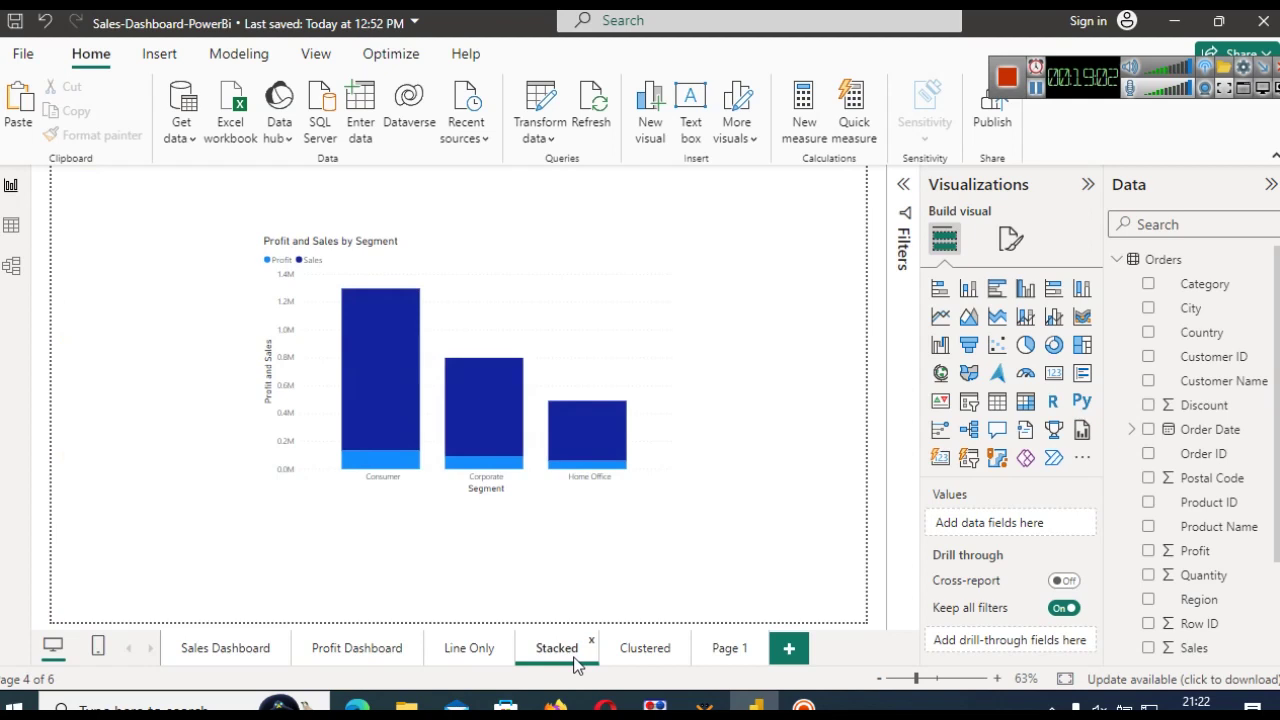
- Add a stacked column chart to Page 1 and move it towards the middle of the canvas
click(734, 667)
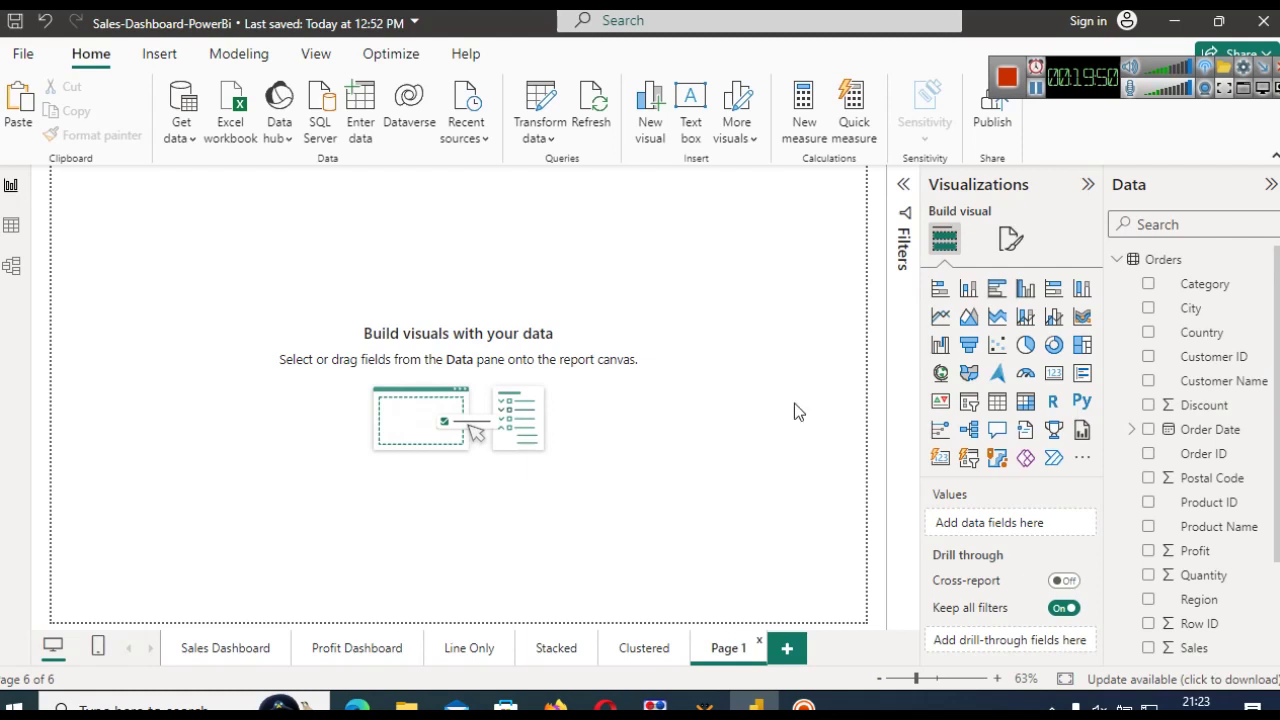
click(970, 293)
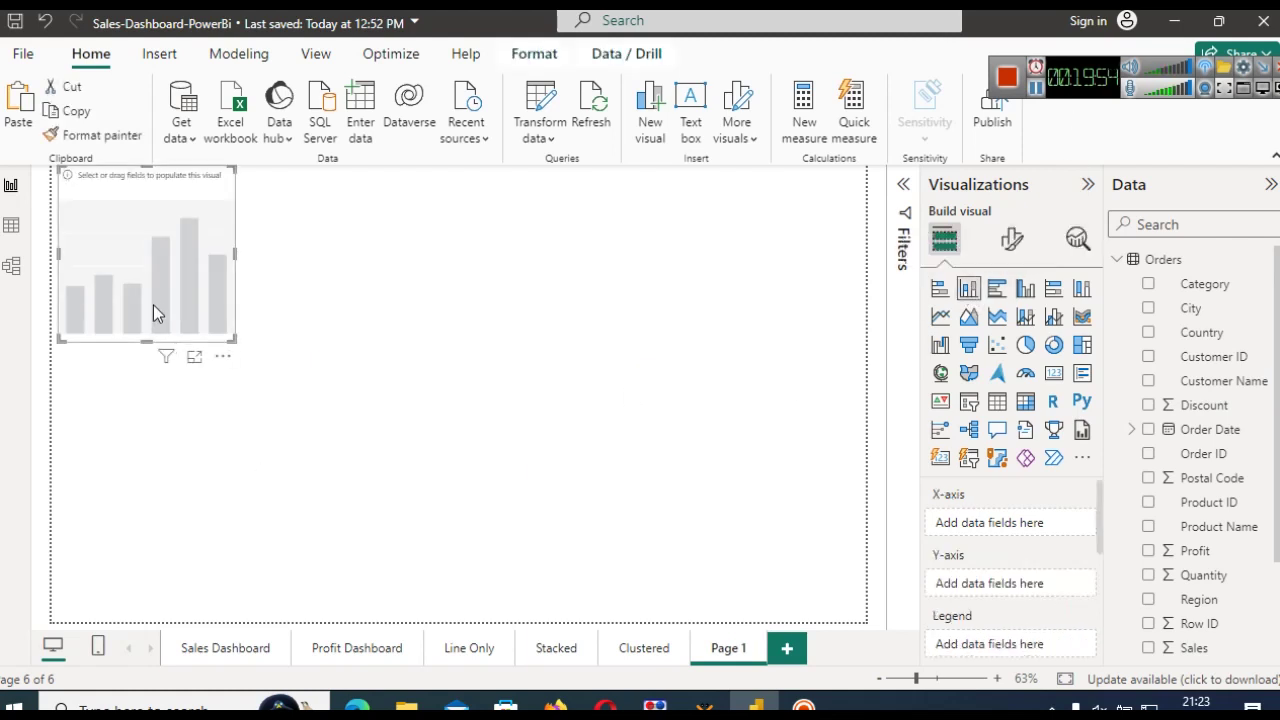
drag(151, 298, 454, 384)
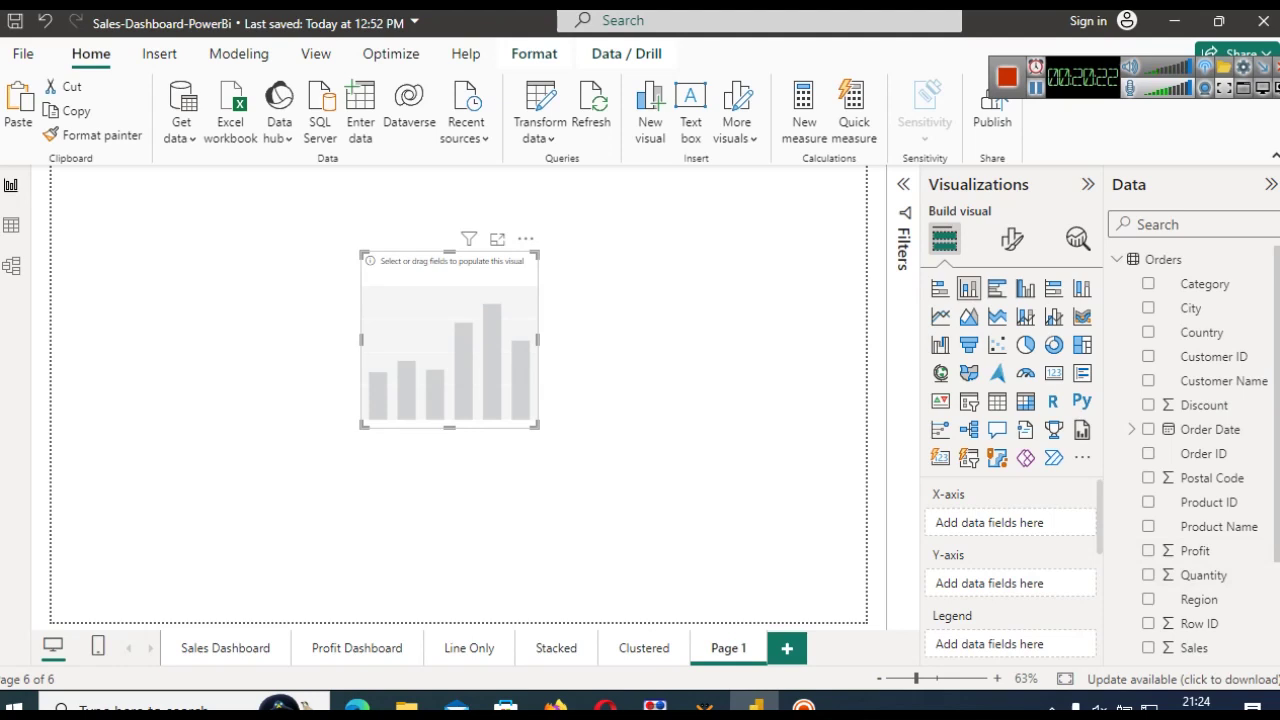
- Assign Ship Mode to the column chart's X-axis and Quantity to its Y-axis
scroll(1190, 450, down, 3)
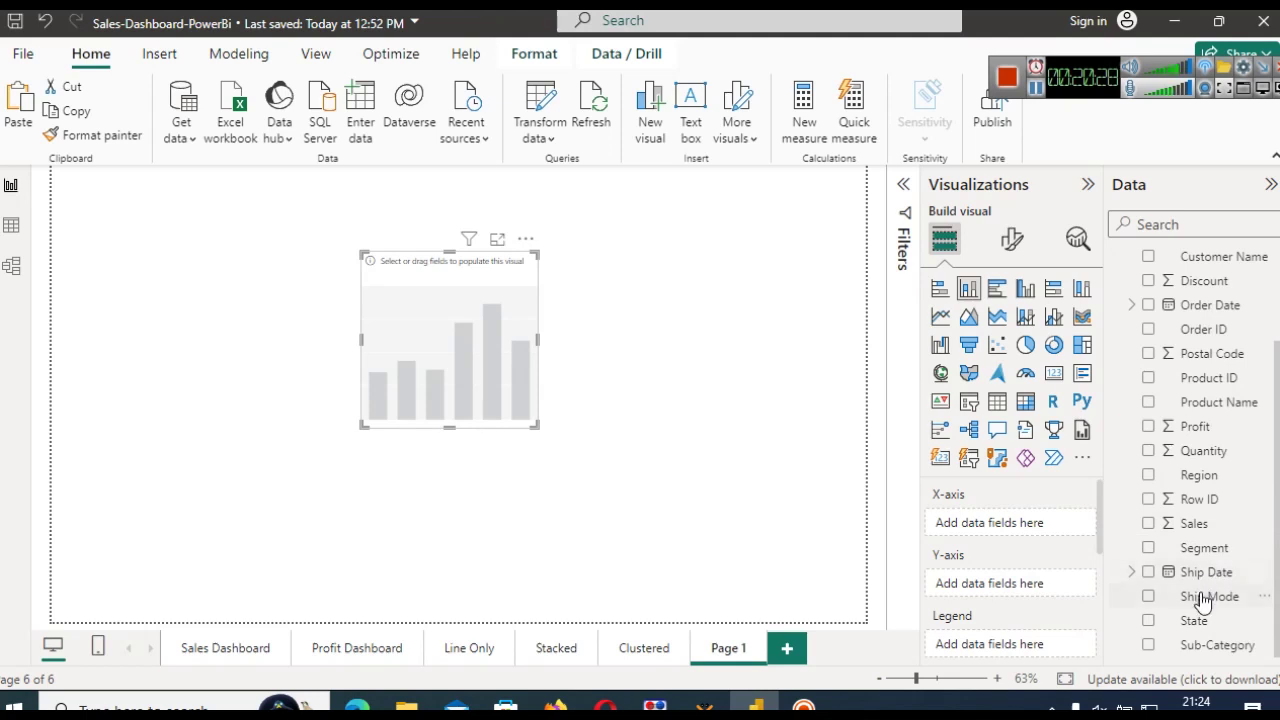
drag(1203, 598, 995, 521)
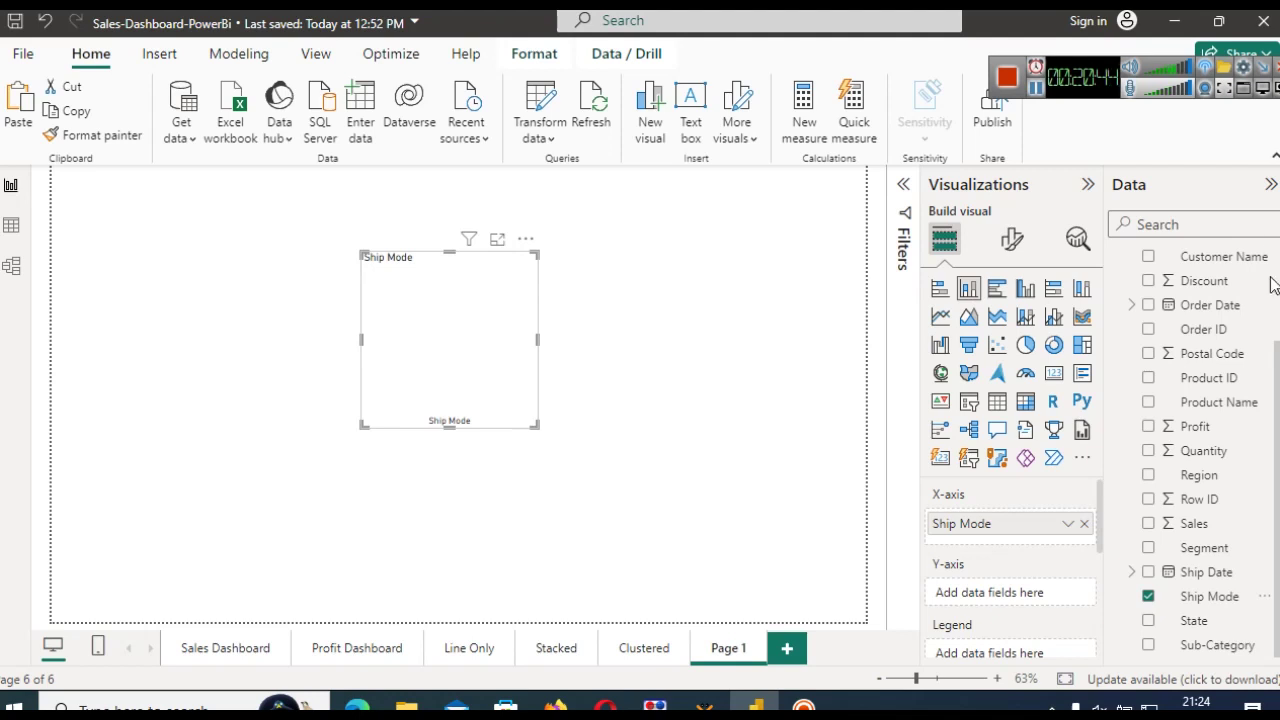
drag(1209, 455, 981, 592)
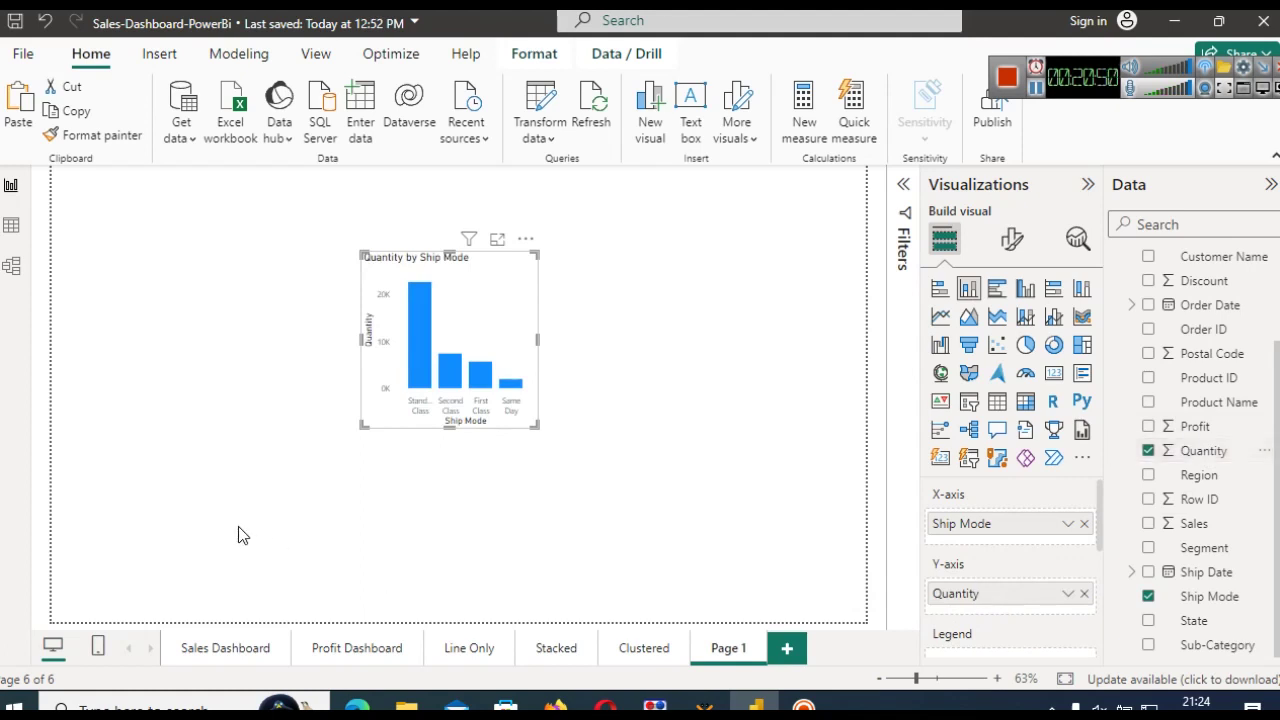
- View the Quantity by Ship Mode chart in focus mode, inspect the Standard Class bar and return to the report
click(498, 241)
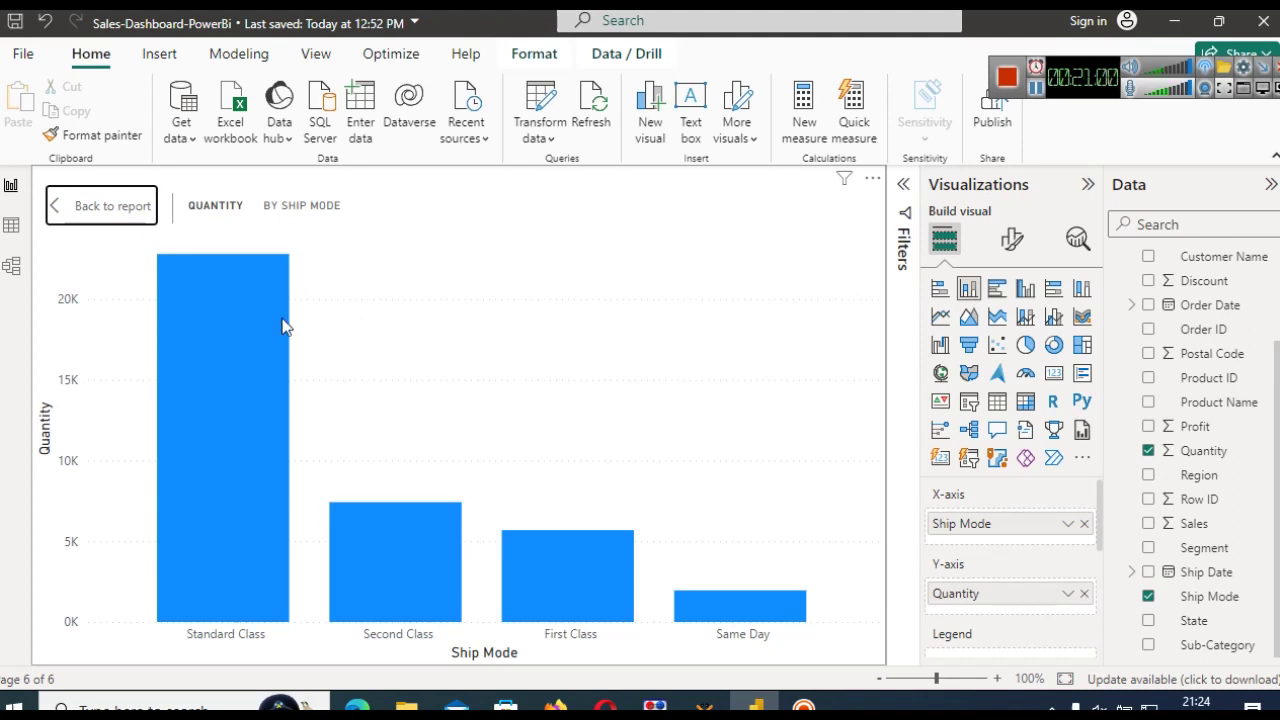
mouse_move(447, 594)
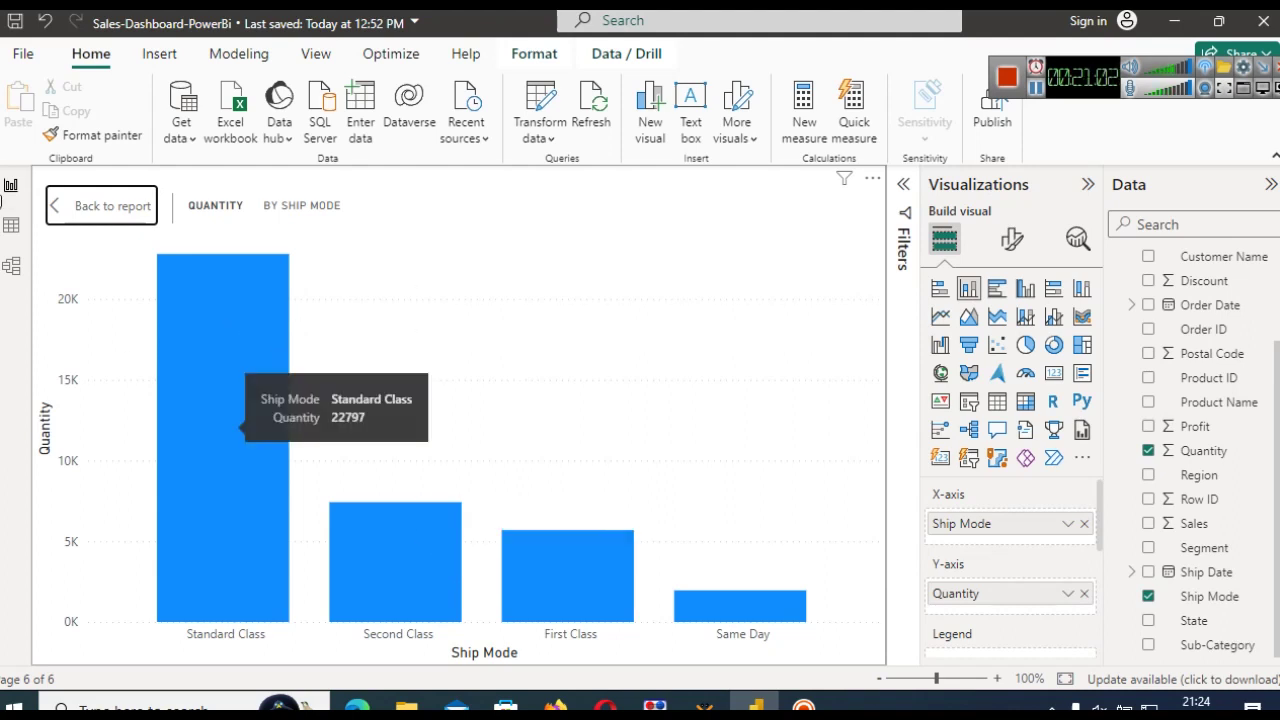
click(92, 205)
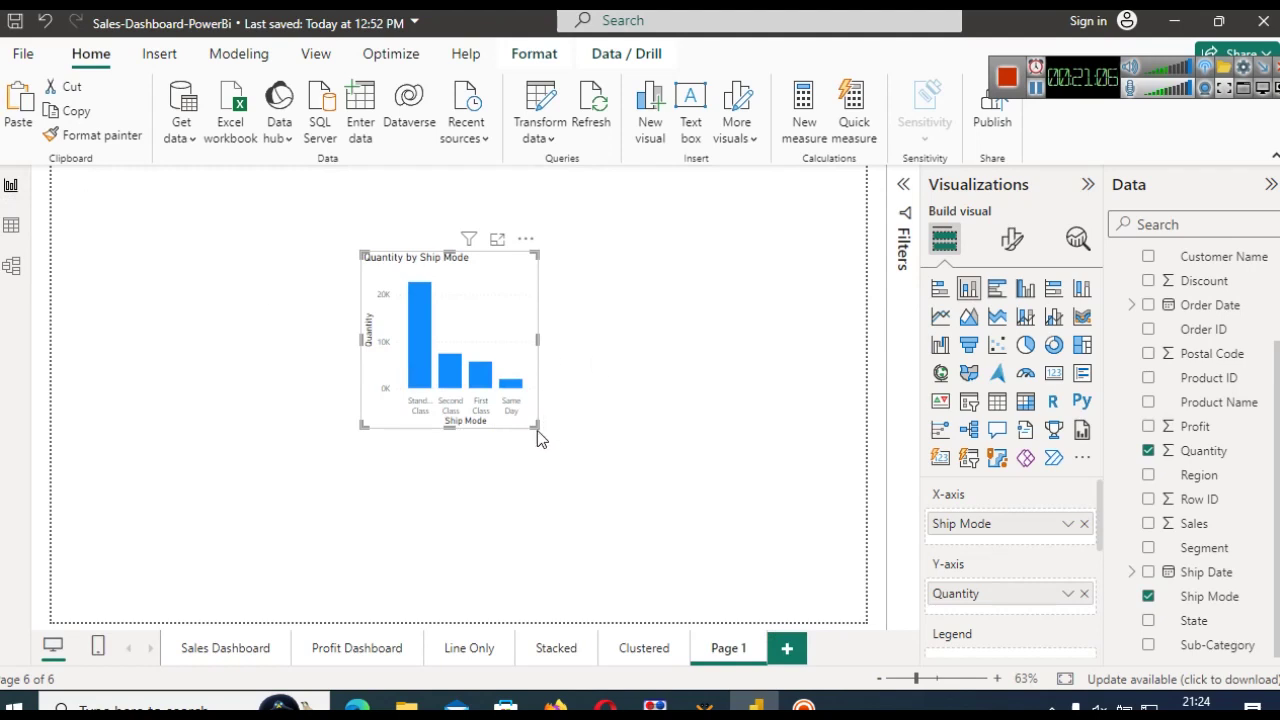
- Enlarge the Quantity by Ship Mode chart, reposition it near the centre of the page and deselect it
drag(536, 427, 763, 540)
drag(509, 314, 404, 314)
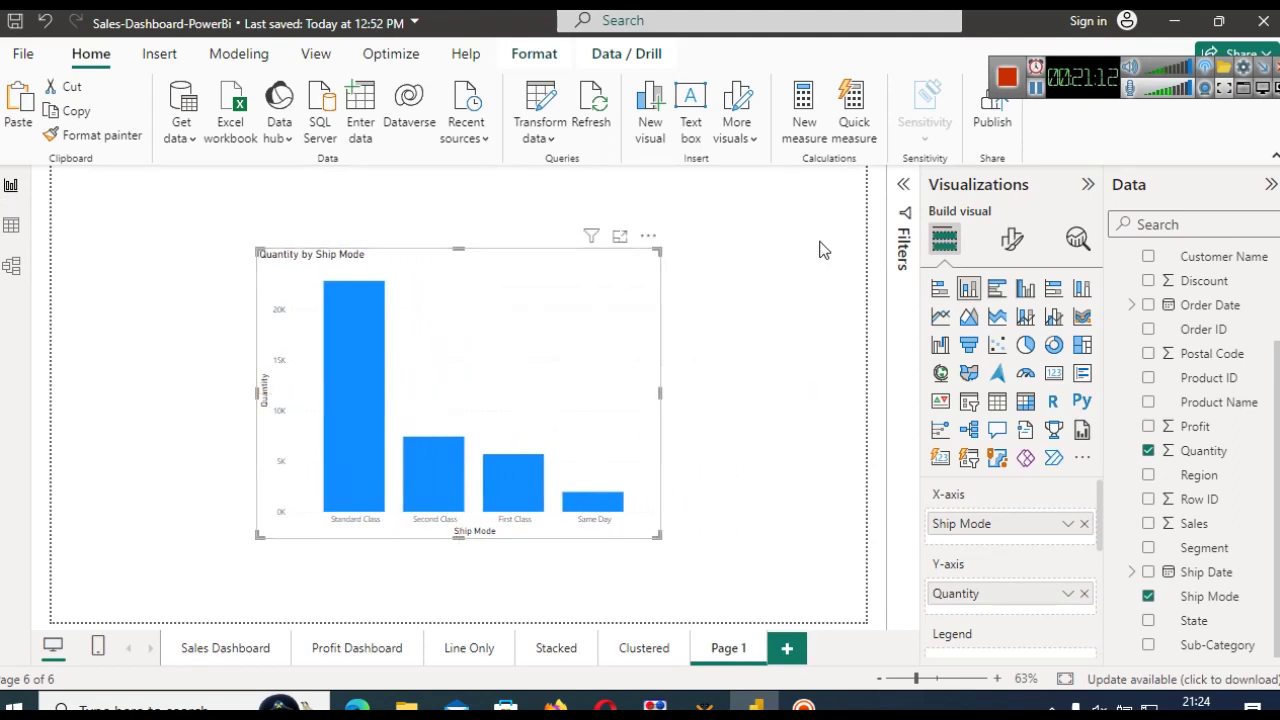
click(819, 250)
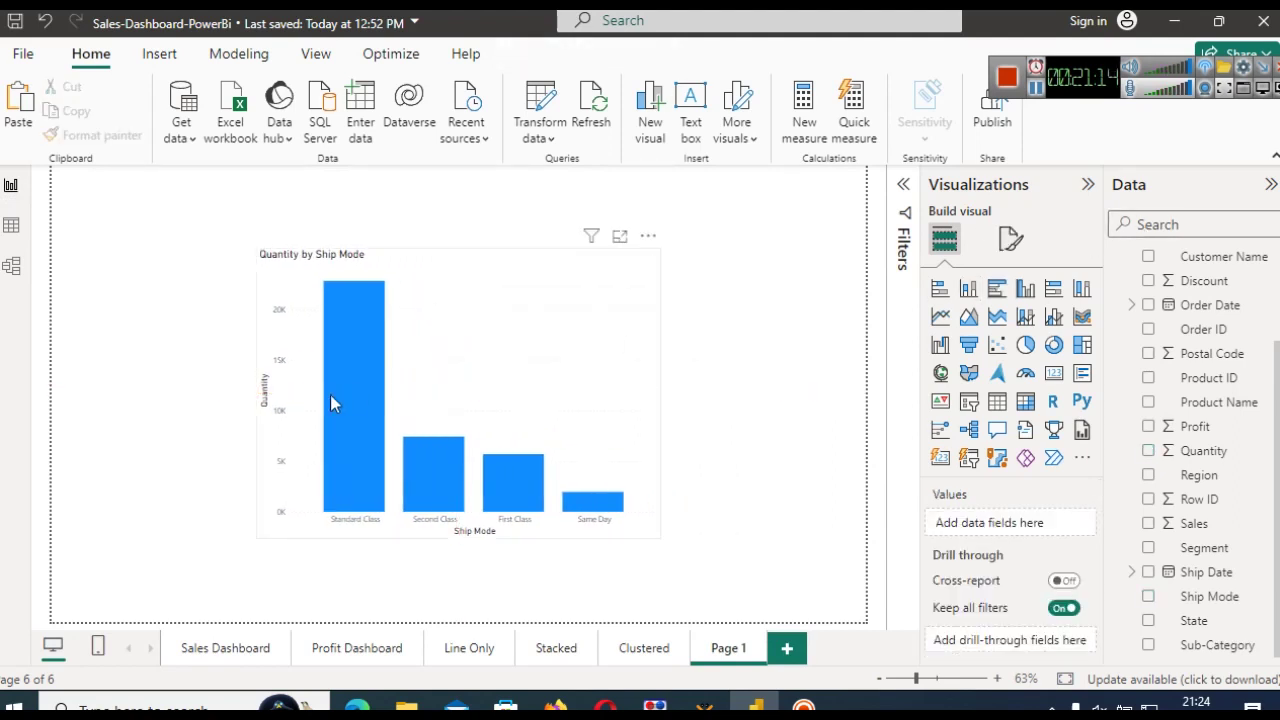
- Set the font size of the Quantity by Ship Mode chart's X-axis values to 12 and widen the chart
click(431, 309)
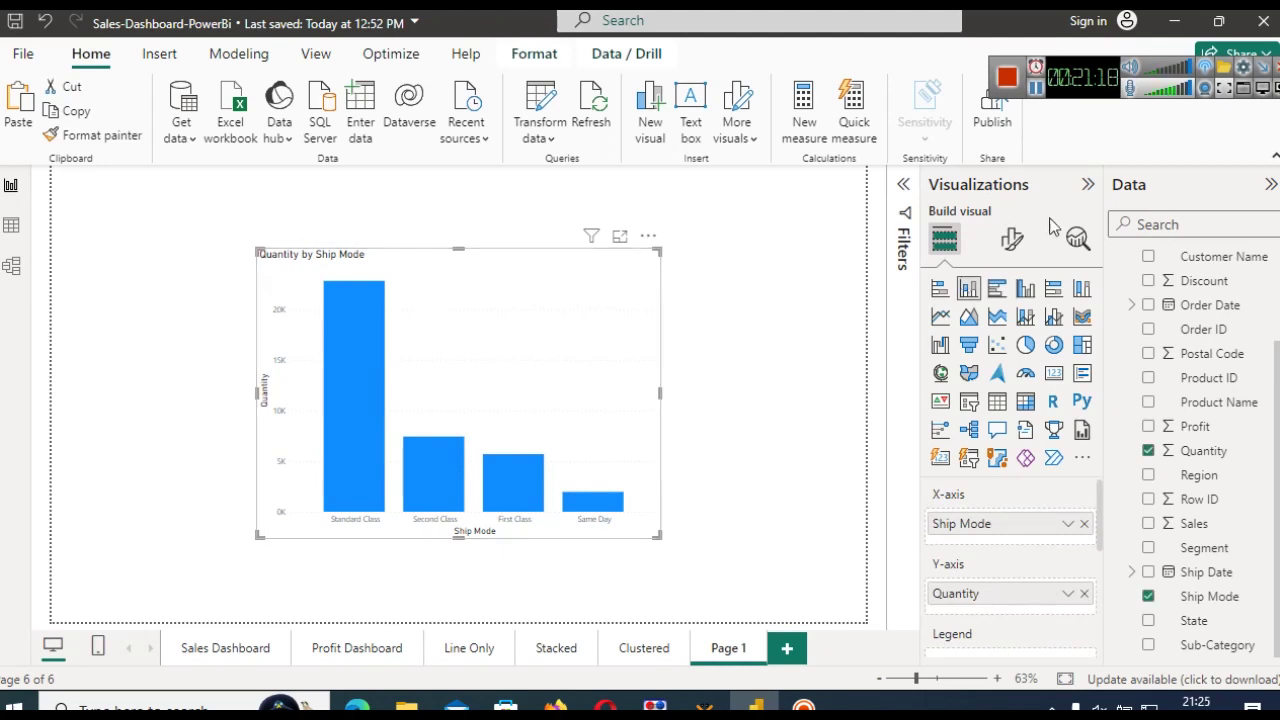
click(1013, 242)
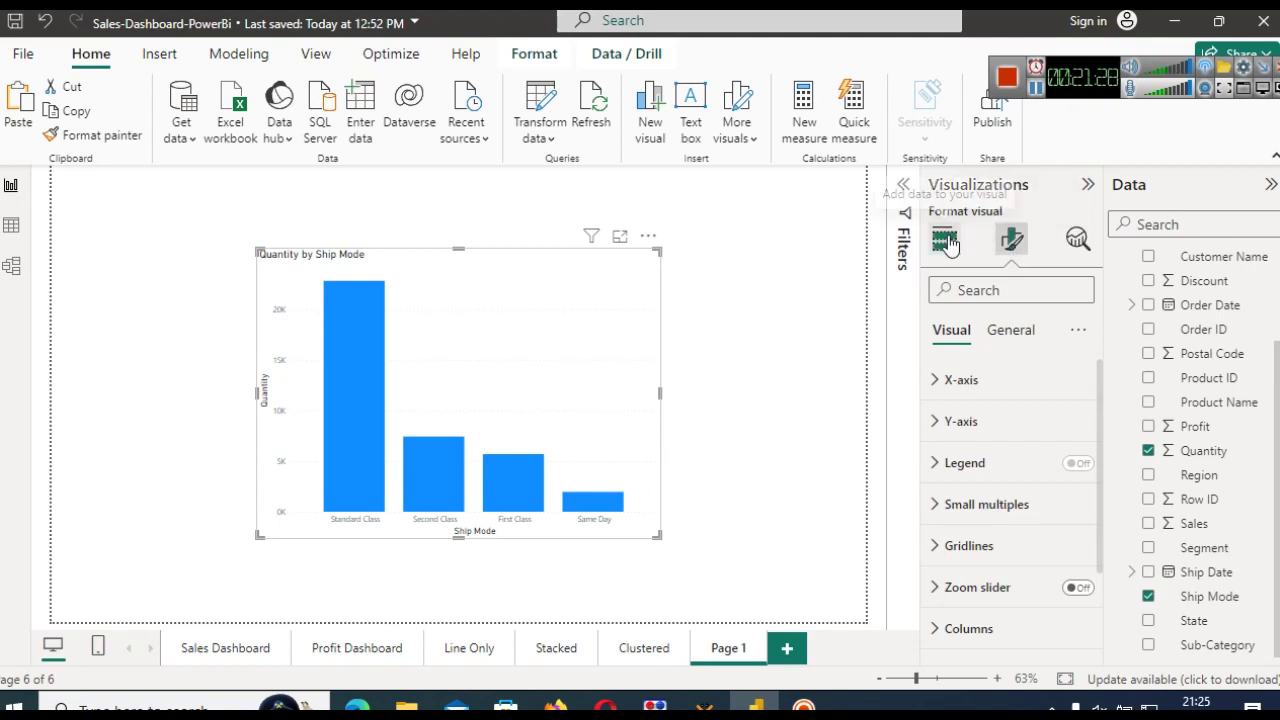
click(945, 241)
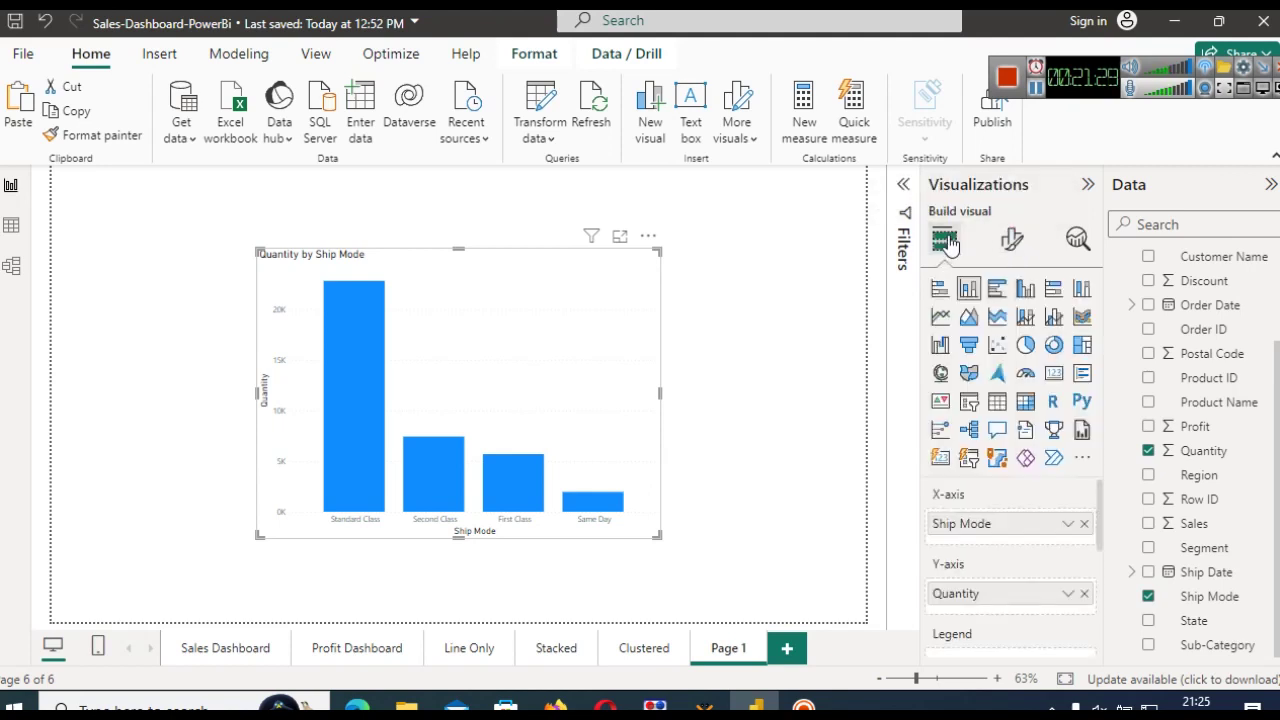
click(1011, 238)
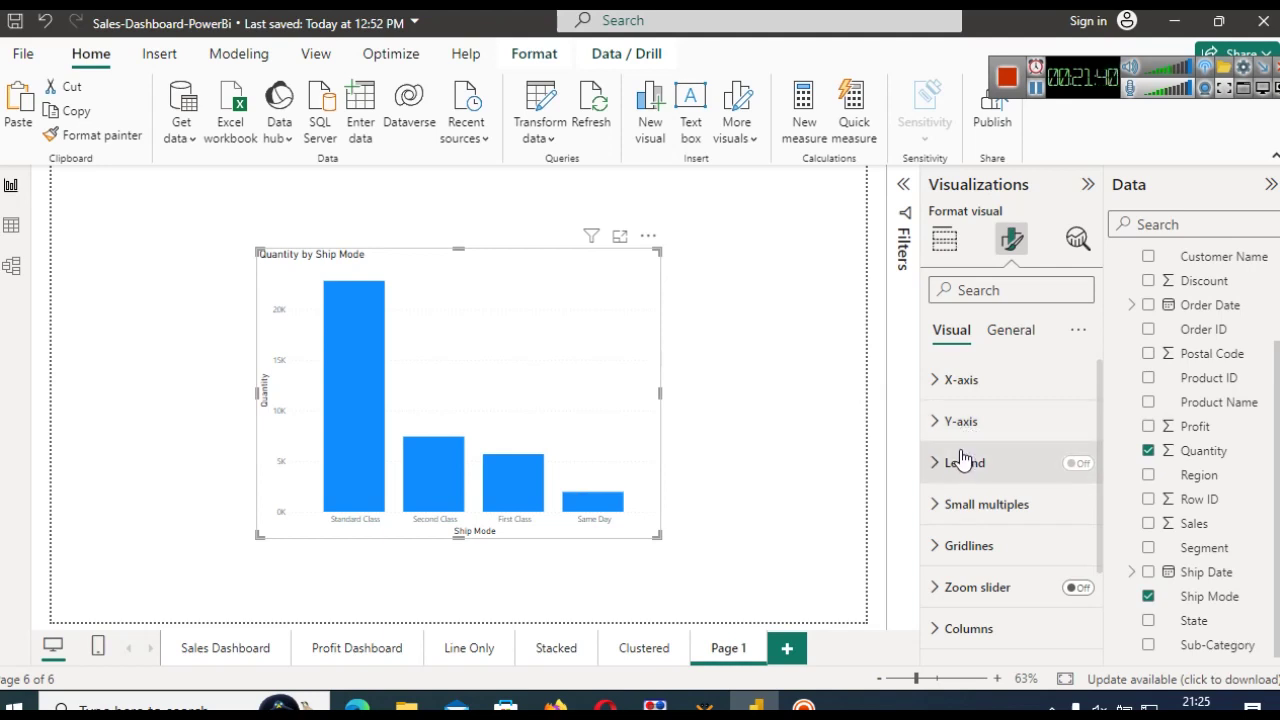
click(962, 381)
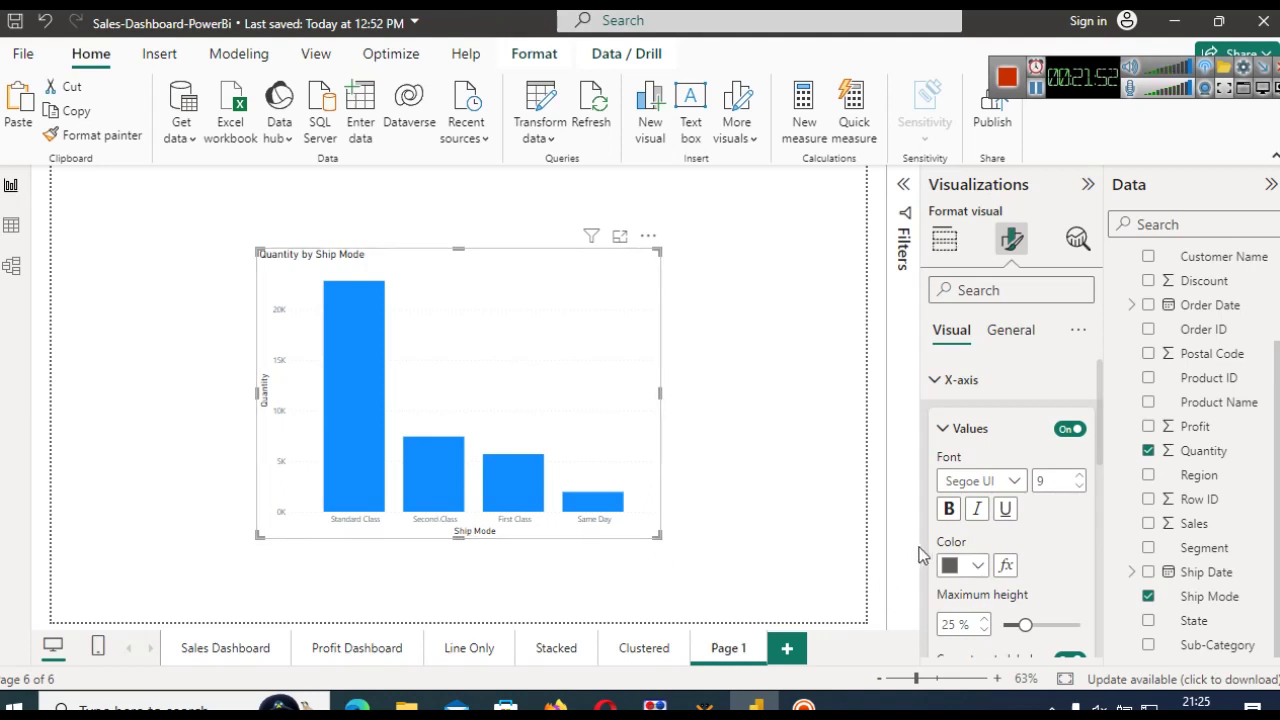
click(1080, 476)
click(1080, 476)
click(1080, 476)
click(1080, 476)
click(1080, 476)
click(1080, 476)
click(1080, 476)
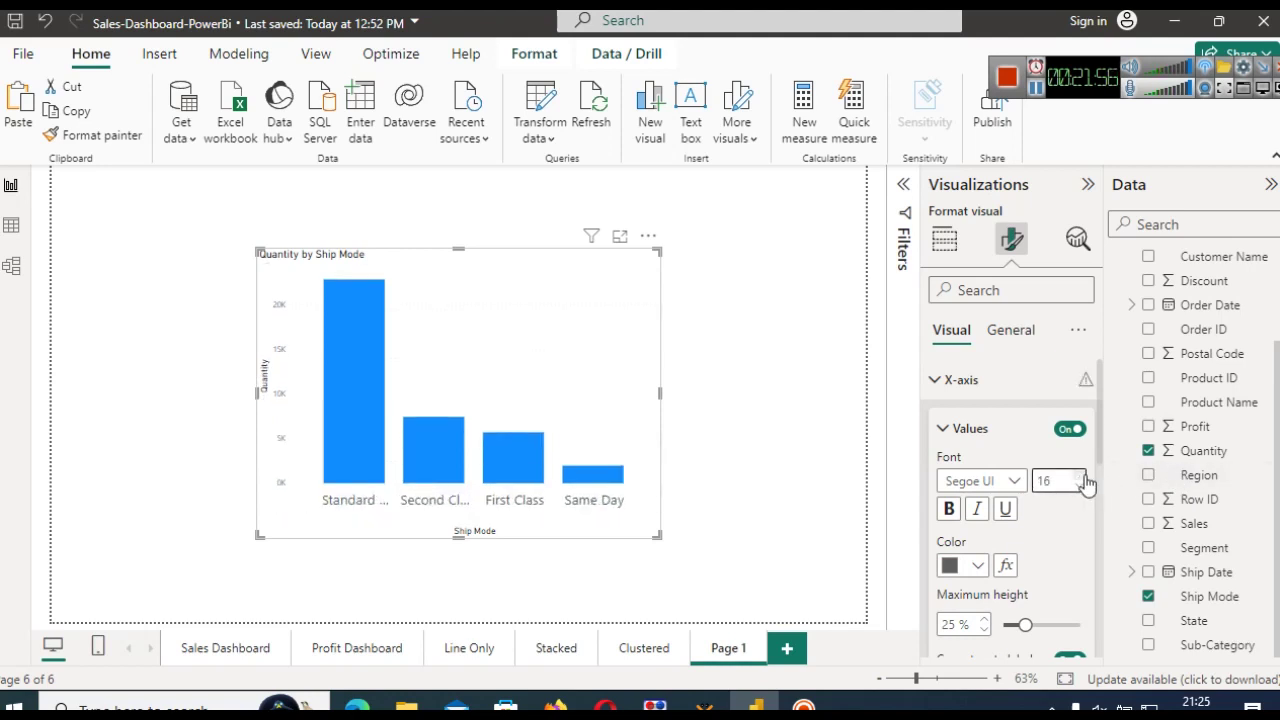
click(1080, 488)
click(1080, 488)
click(1080, 488)
click(1080, 488)
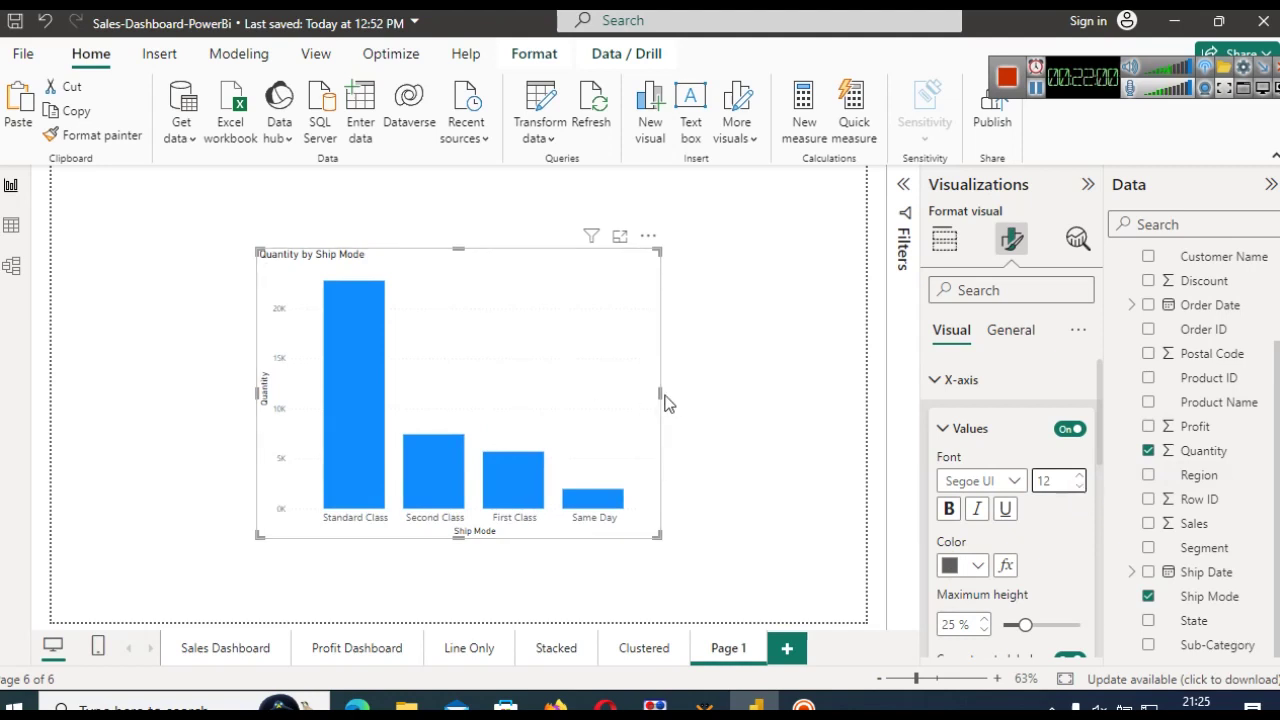
drag(662, 394, 722, 393)
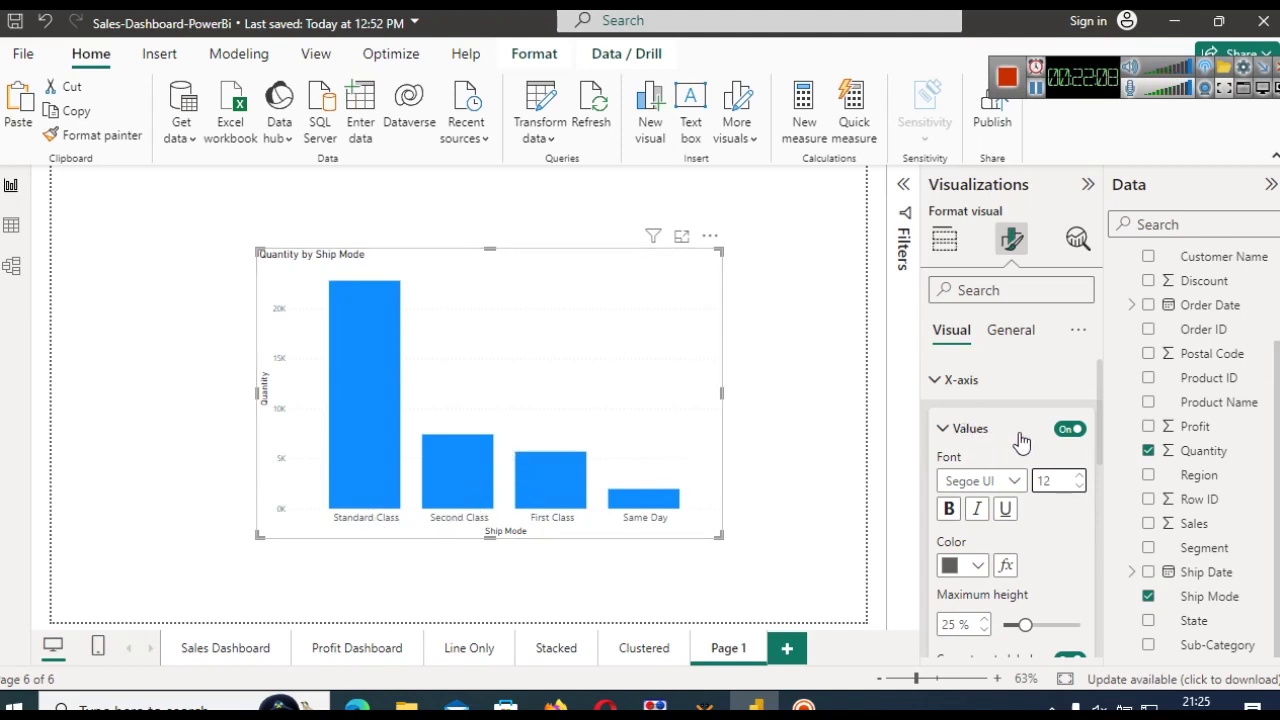
- Turn the X-axis values off and back on, and set their text color to dark red
click(1064, 430)
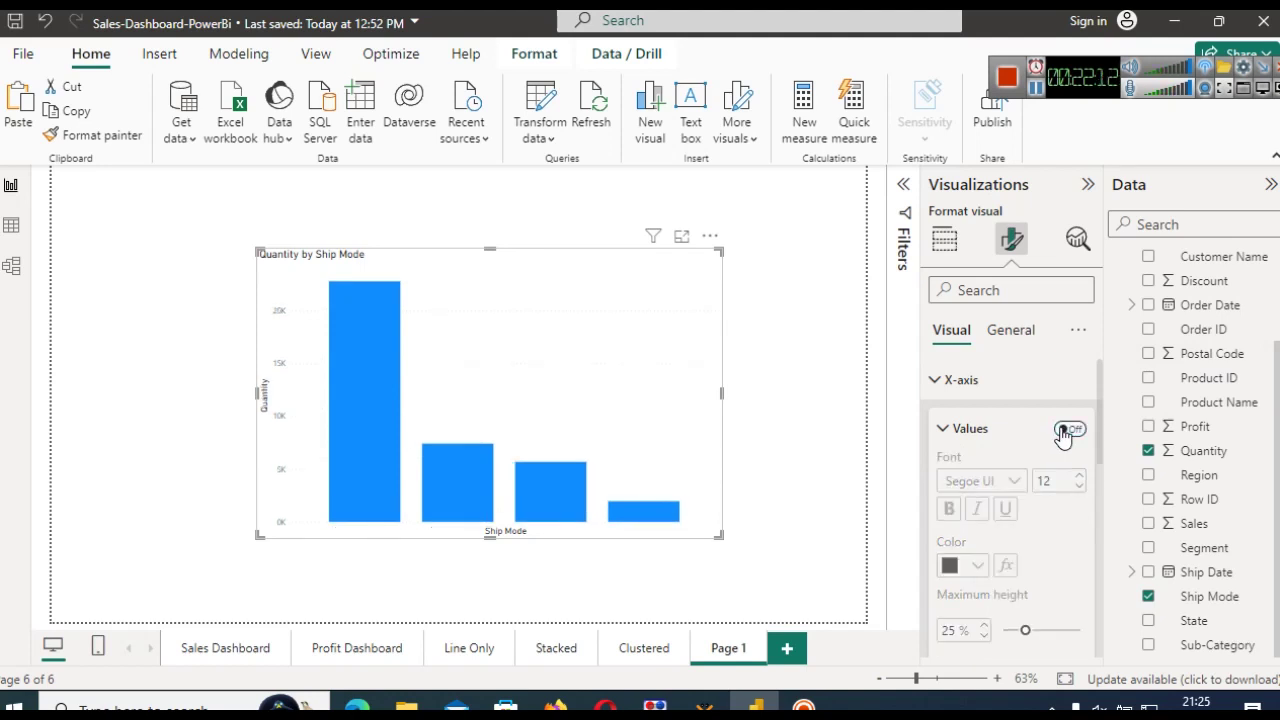
click(1064, 430)
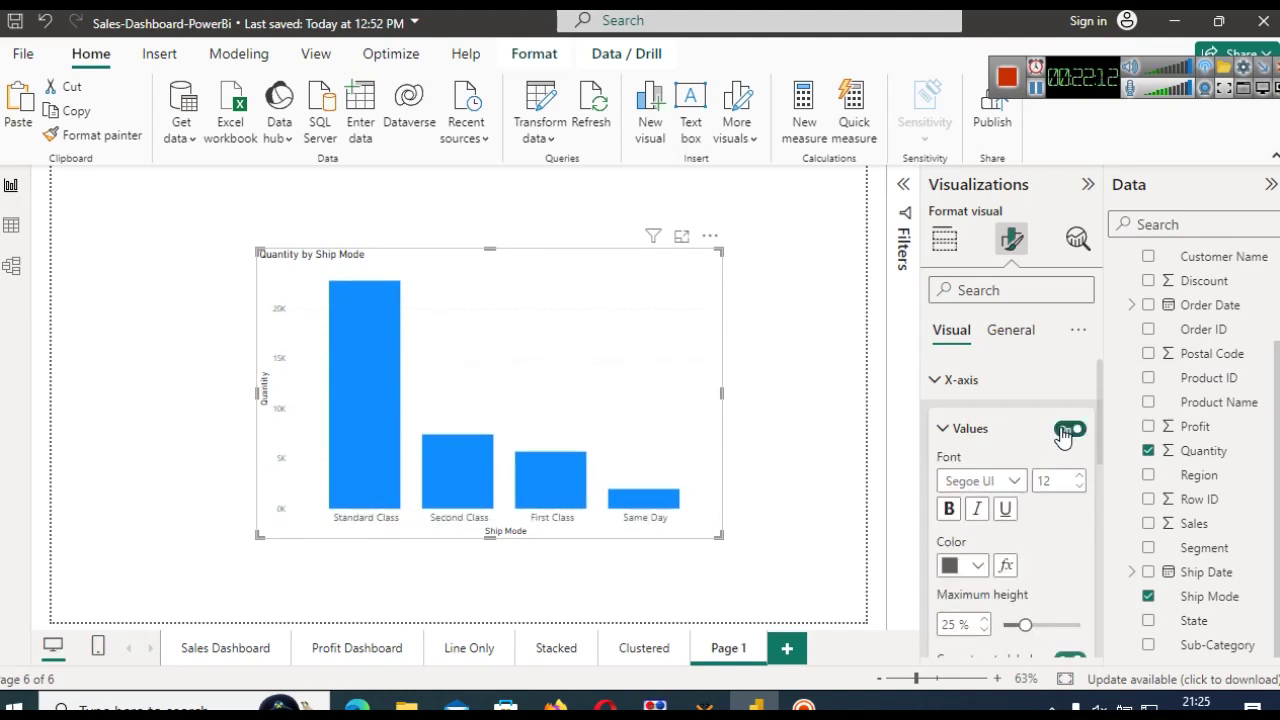
click(977, 566)
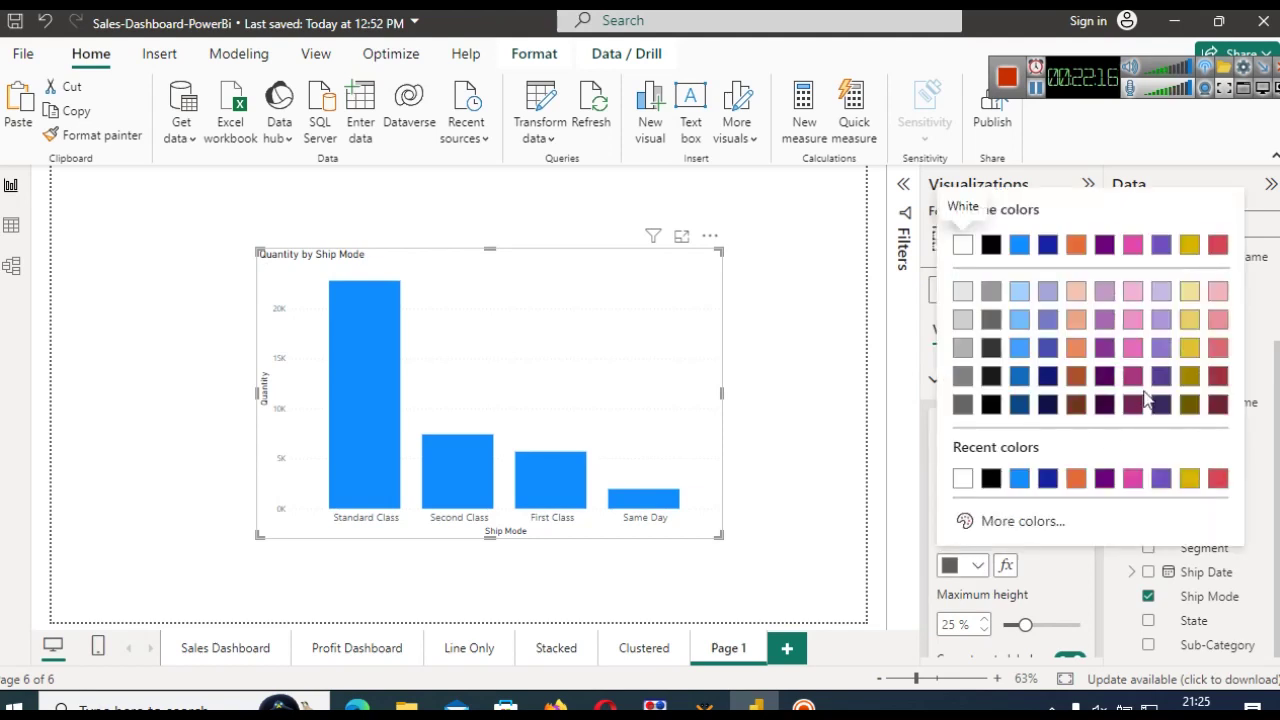
click(1218, 377)
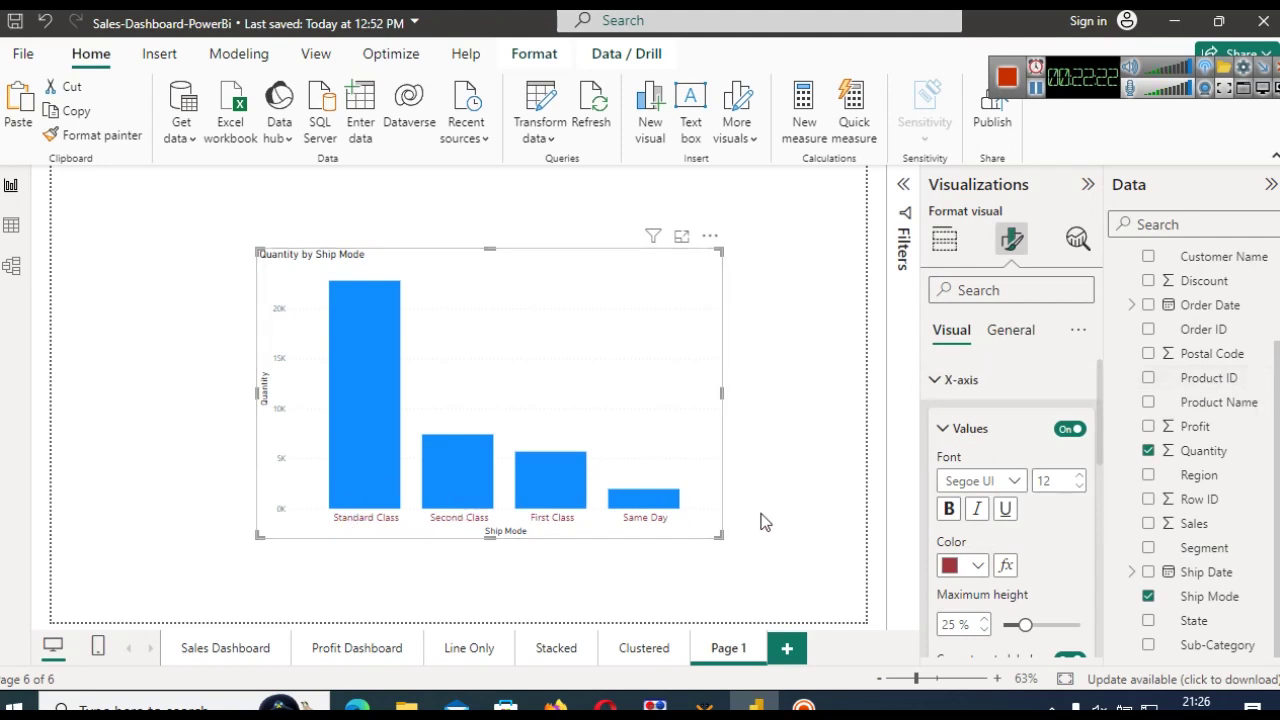
- Make the Quantity by Ship Mode chart's X-axis values bold
click(948, 511)
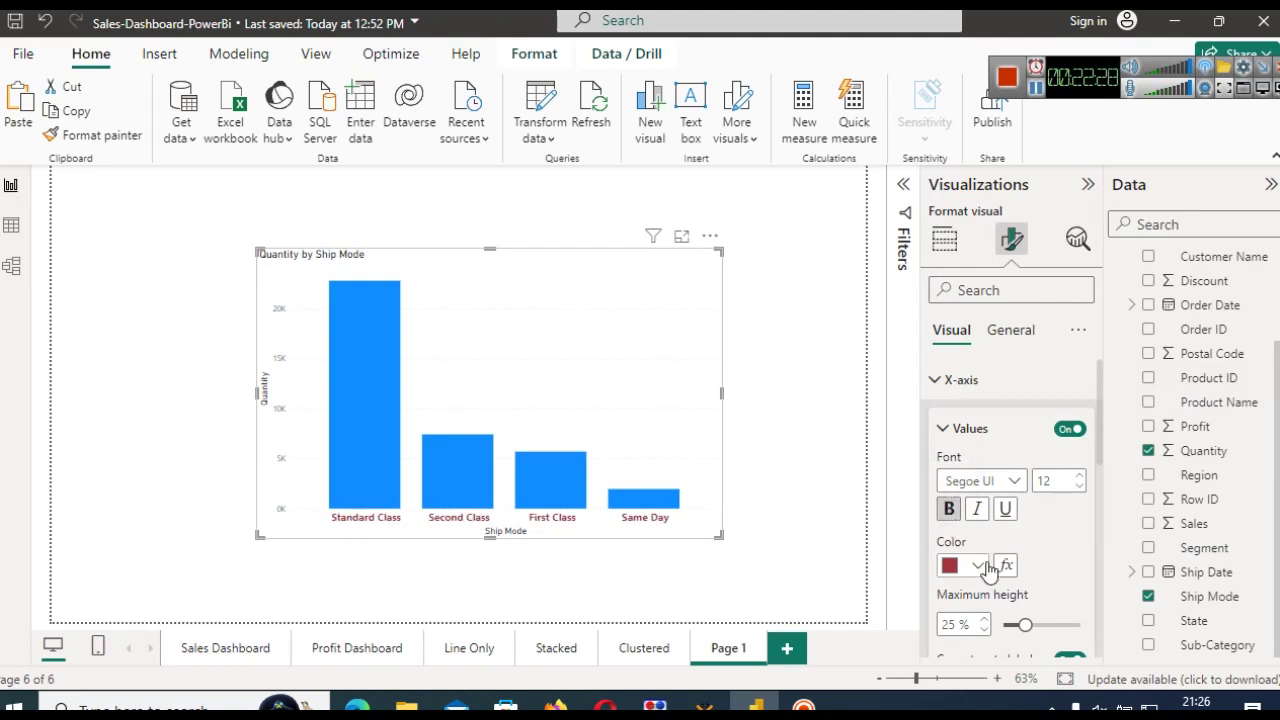
mouse_move(1025, 624)
mouse_down()
mouse_move(1055, 624)
mouse_move(1025, 624)
mouse_up()
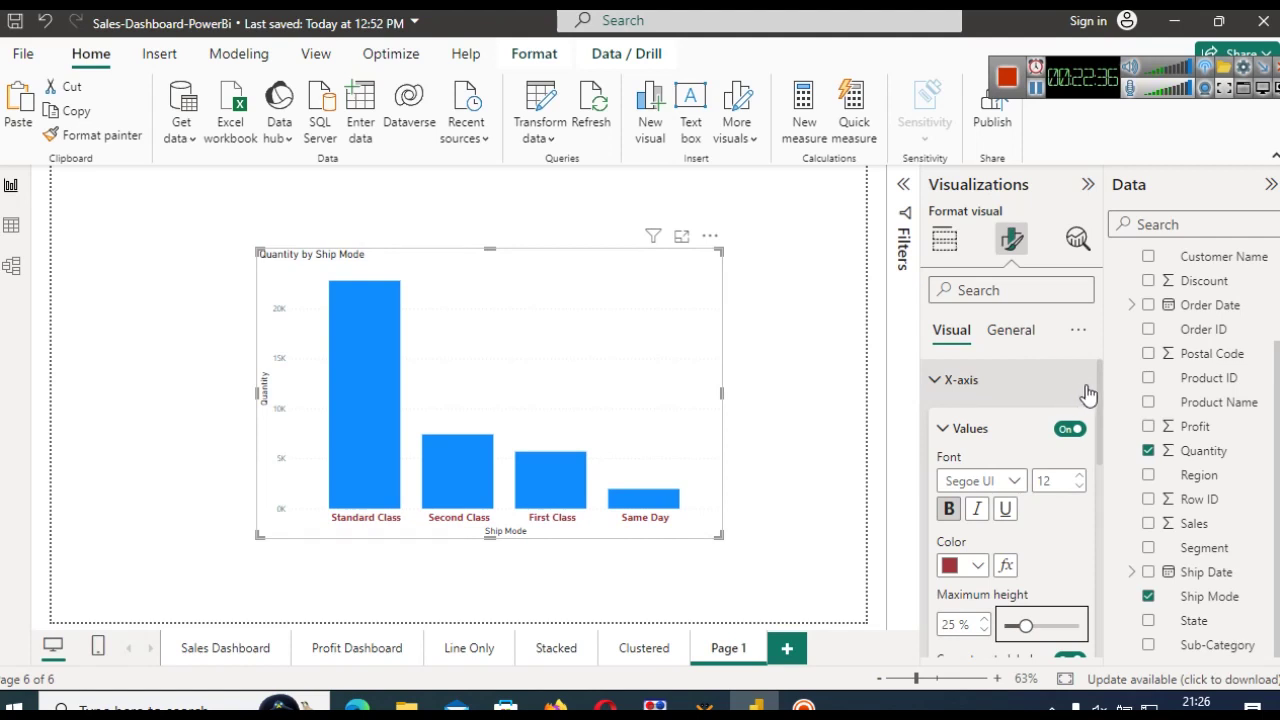
- Set the X-axis title text of the Quantity by Ship Mode chart to "Shippping Mode"
drag(1098, 386, 1096, 481)
scroll(1101, 448, up, 1)
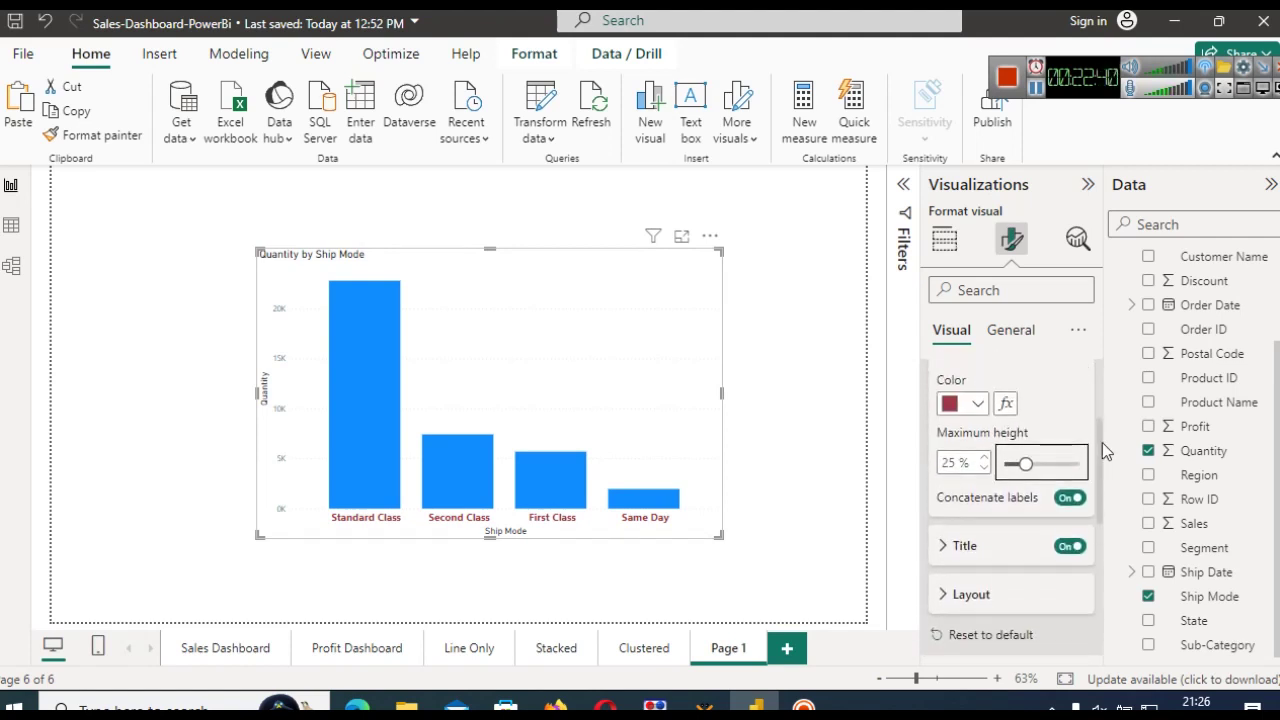
click(943, 547)
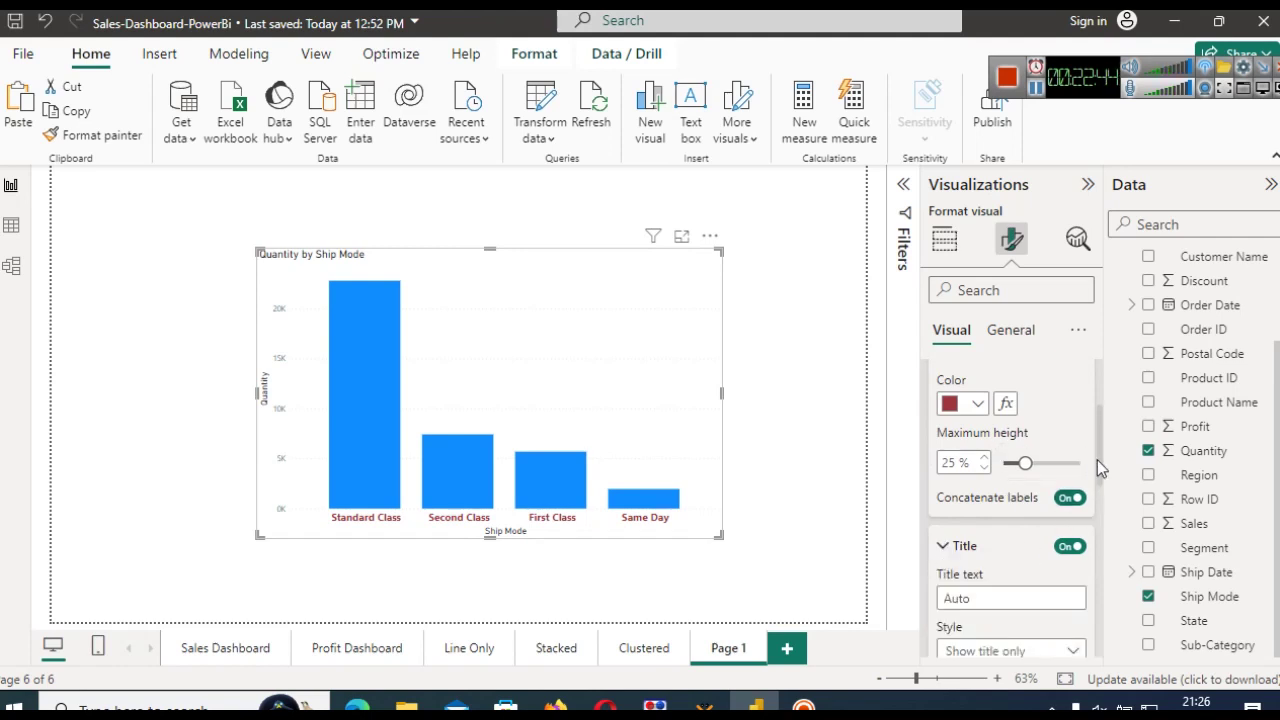
drag(1101, 460, 1105, 497)
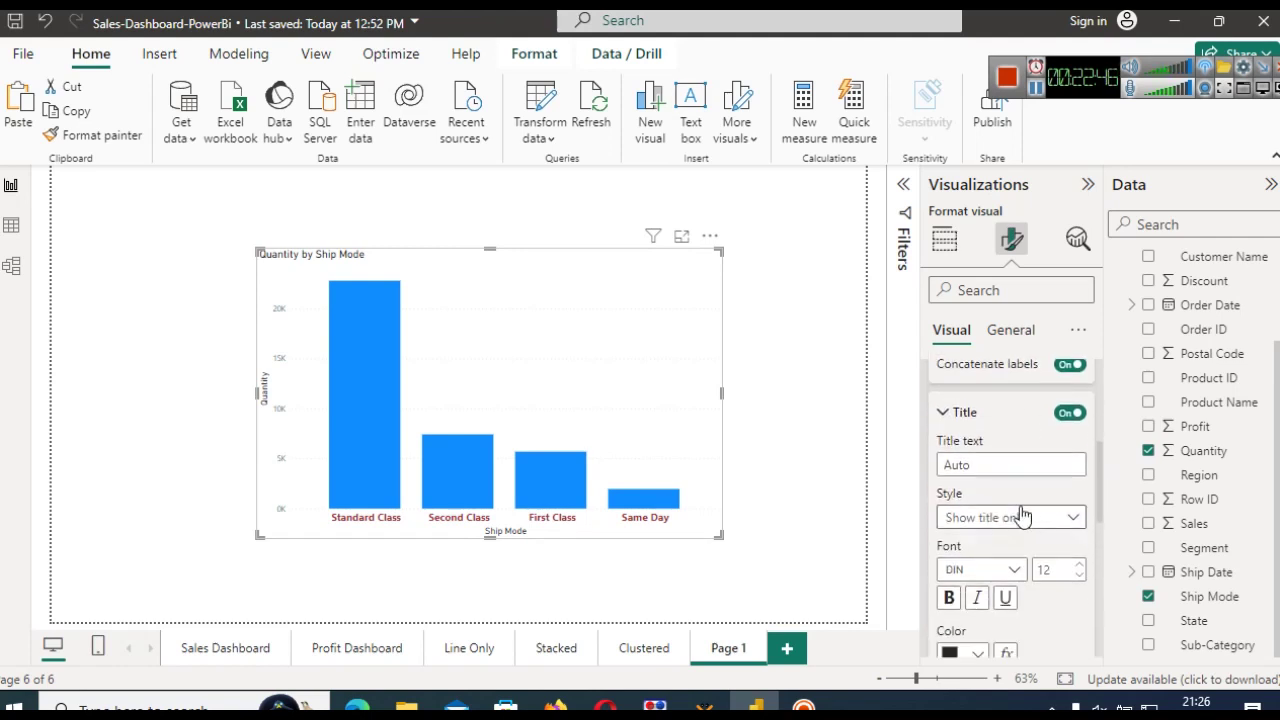
click(984, 468)
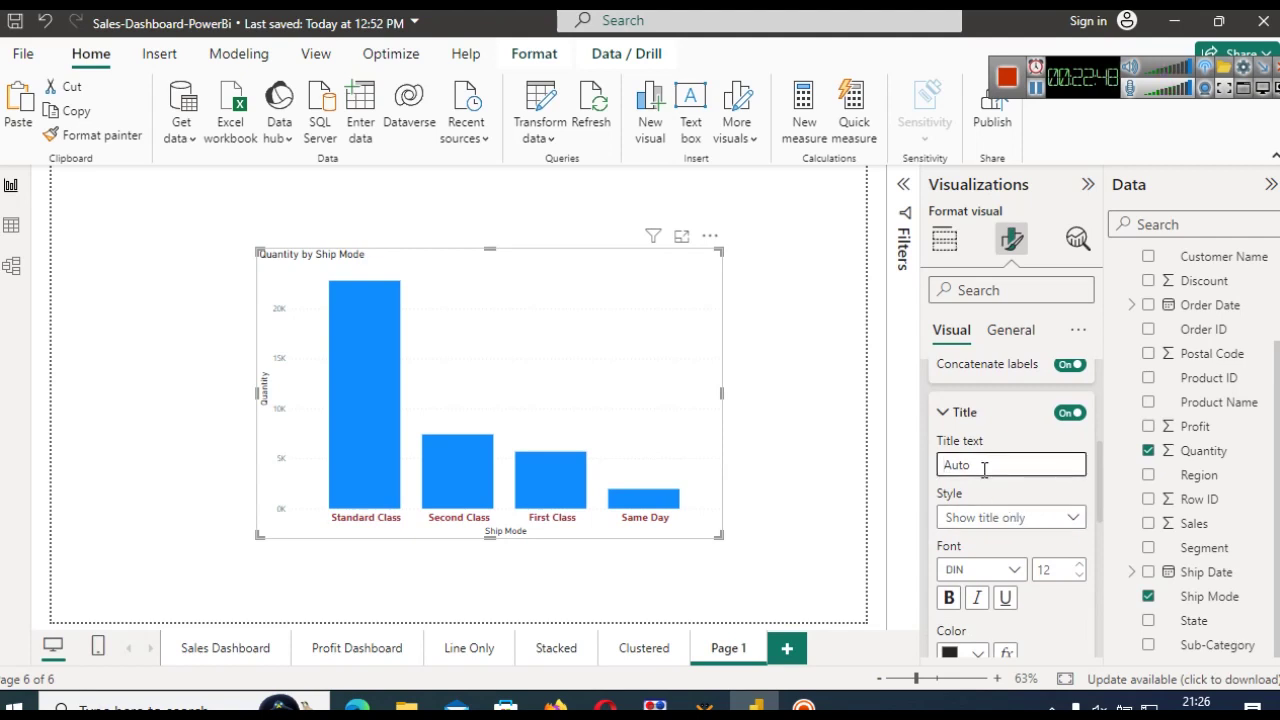
text(My Titl)
key(ctrl+a)
key(BackSpace)
text(Shippping Mode)
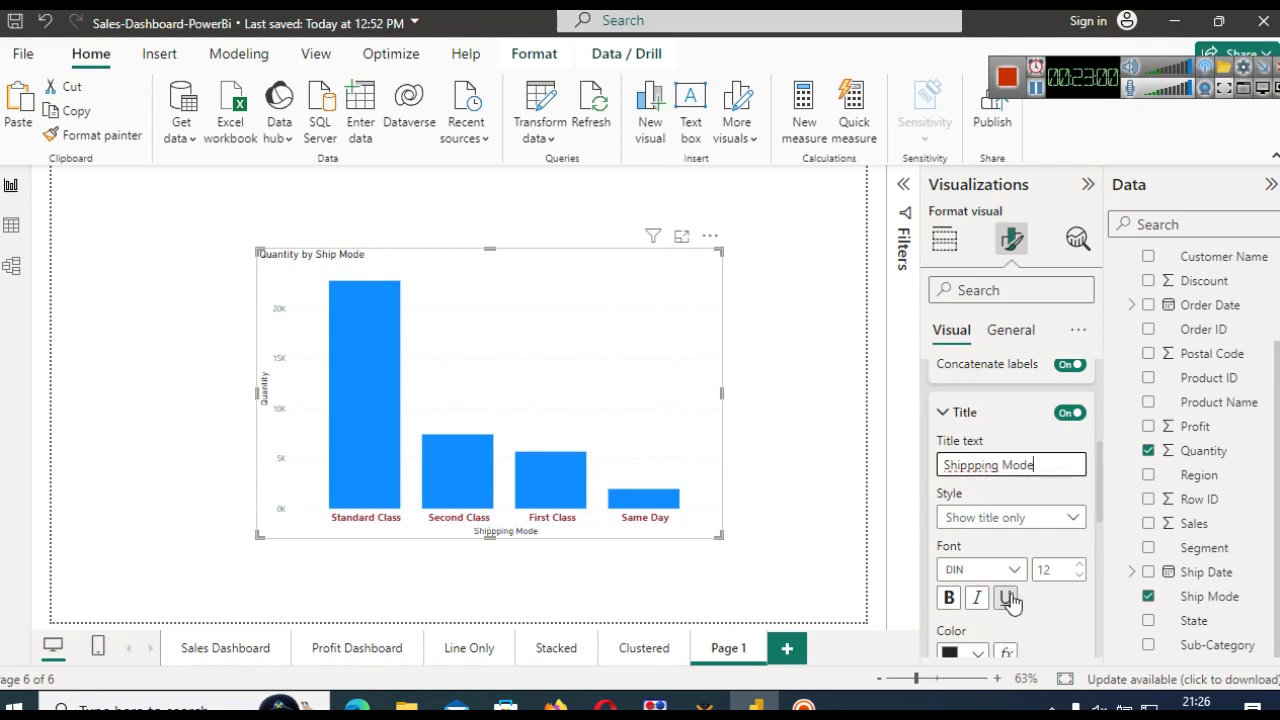
- Set the X-axis title's font size to 22 and make it bold
click(1080, 564)
click(1080, 564)
click(1080, 564)
click(1080, 564)
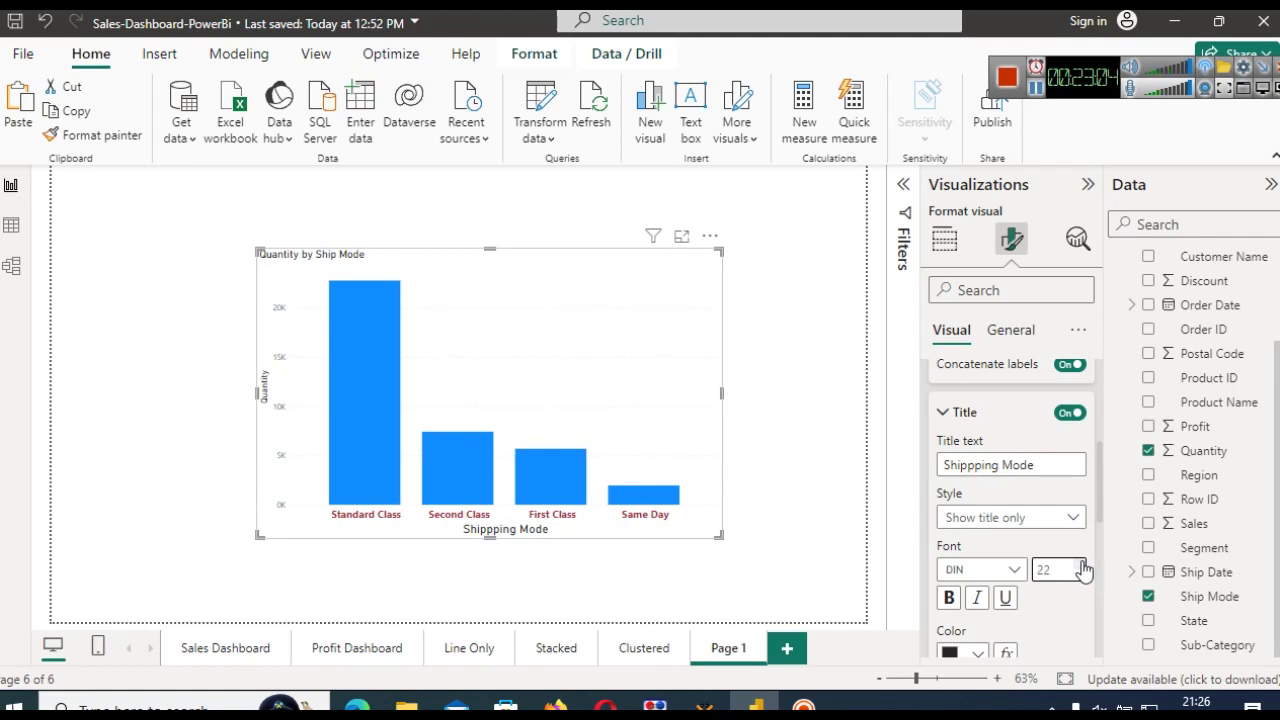
click(952, 598)
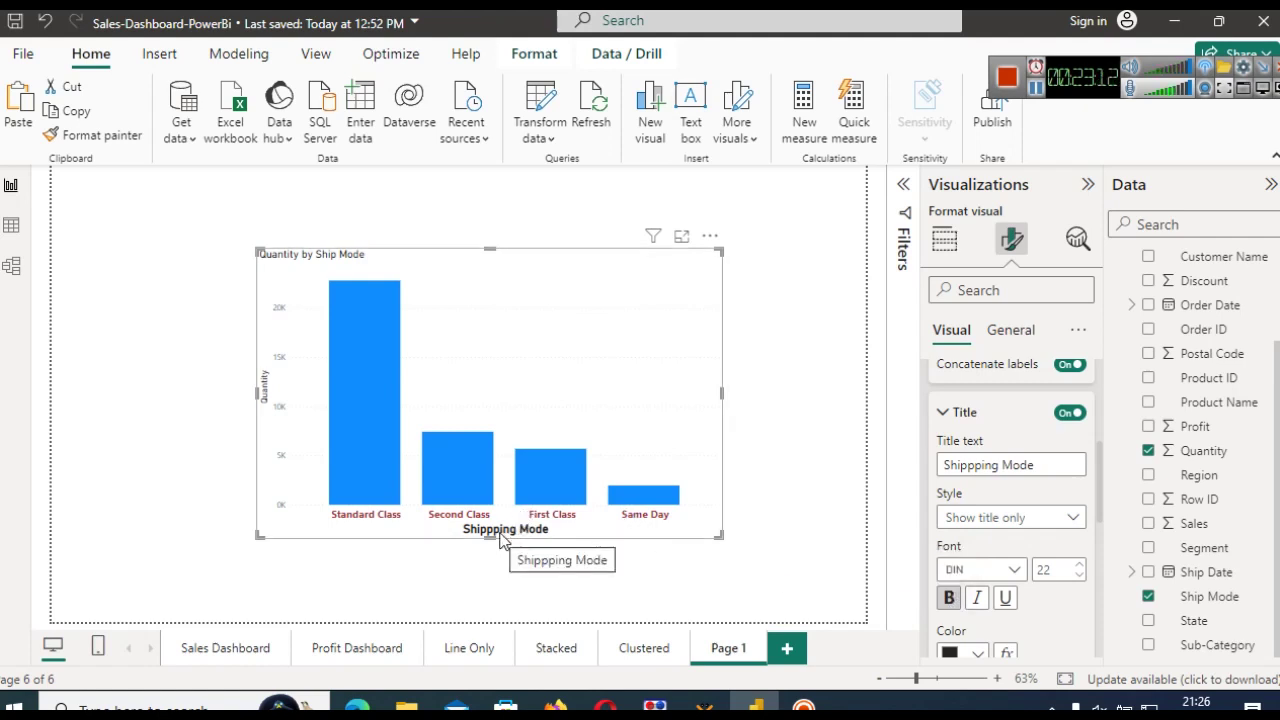
click(941, 416)
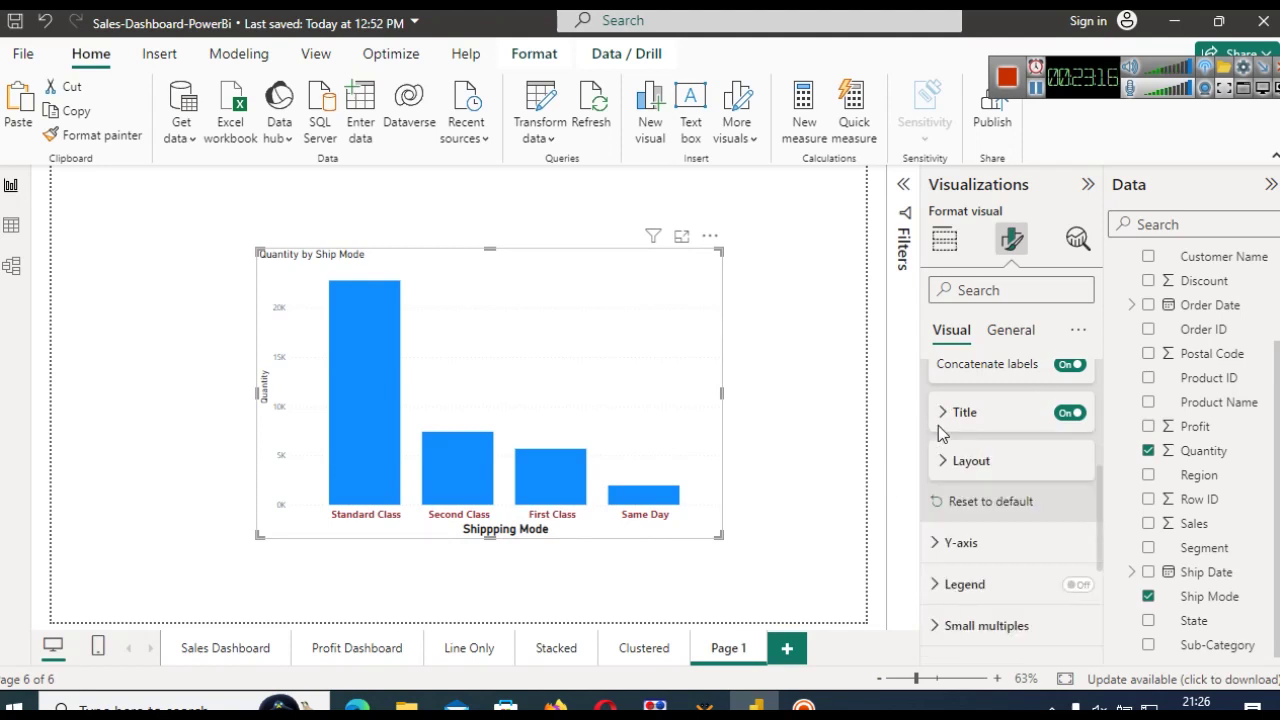
- Examine the minimum category width option in the X-axis layout settings
click(941, 462)
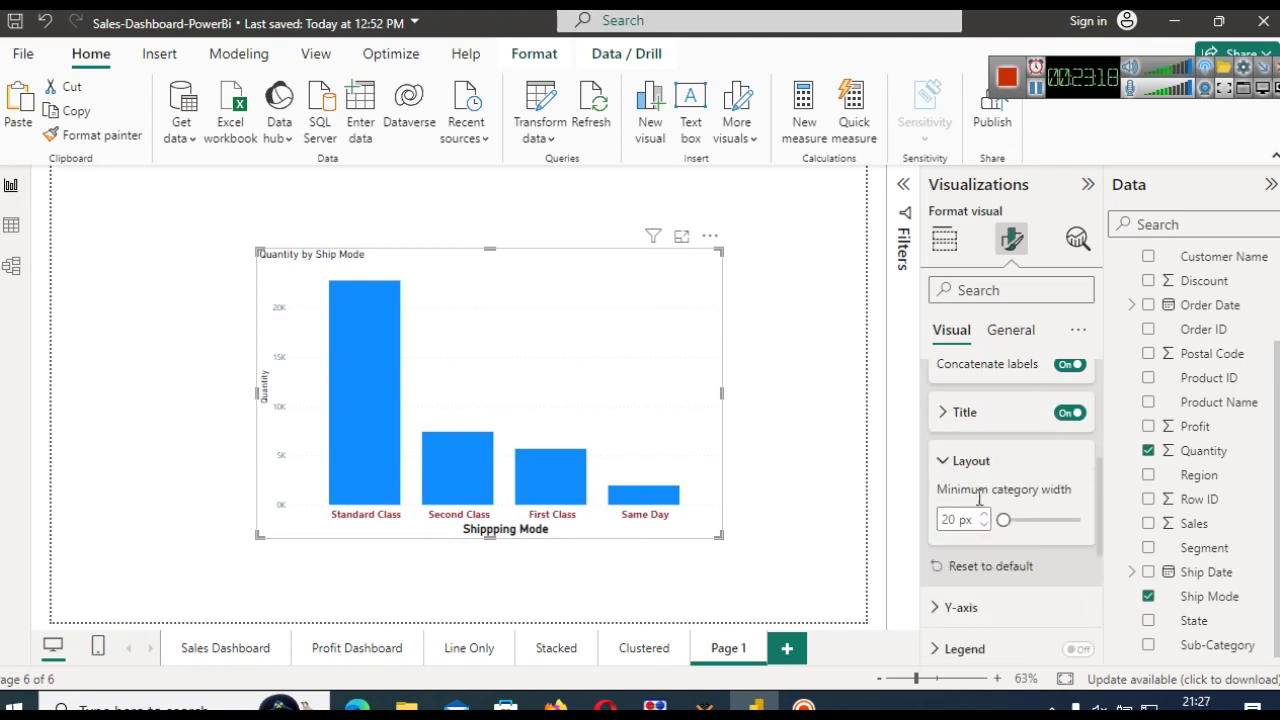
mouse_move(1003, 520)
mouse_down()
mouse_move(1027, 518)
mouse_move(1001, 518)
mouse_up()
click(957, 463)
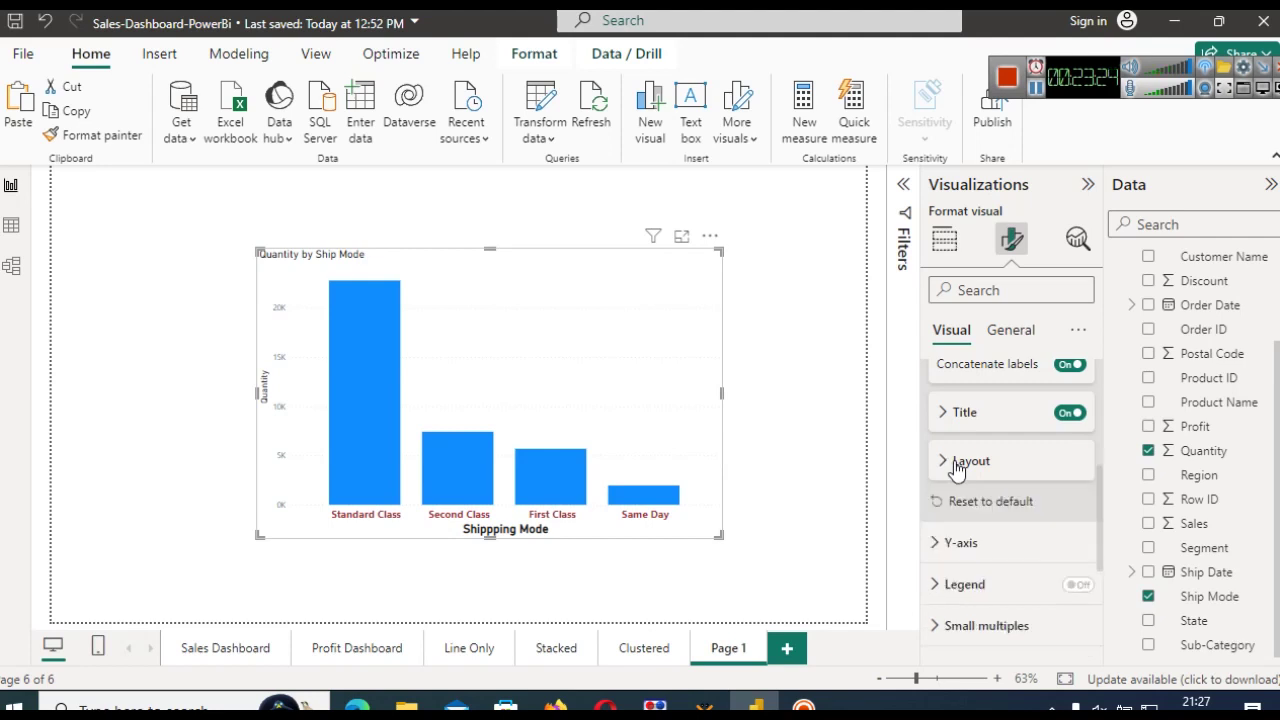
- Set the font size of the chart's Y-axis values to 20
click(952, 543)
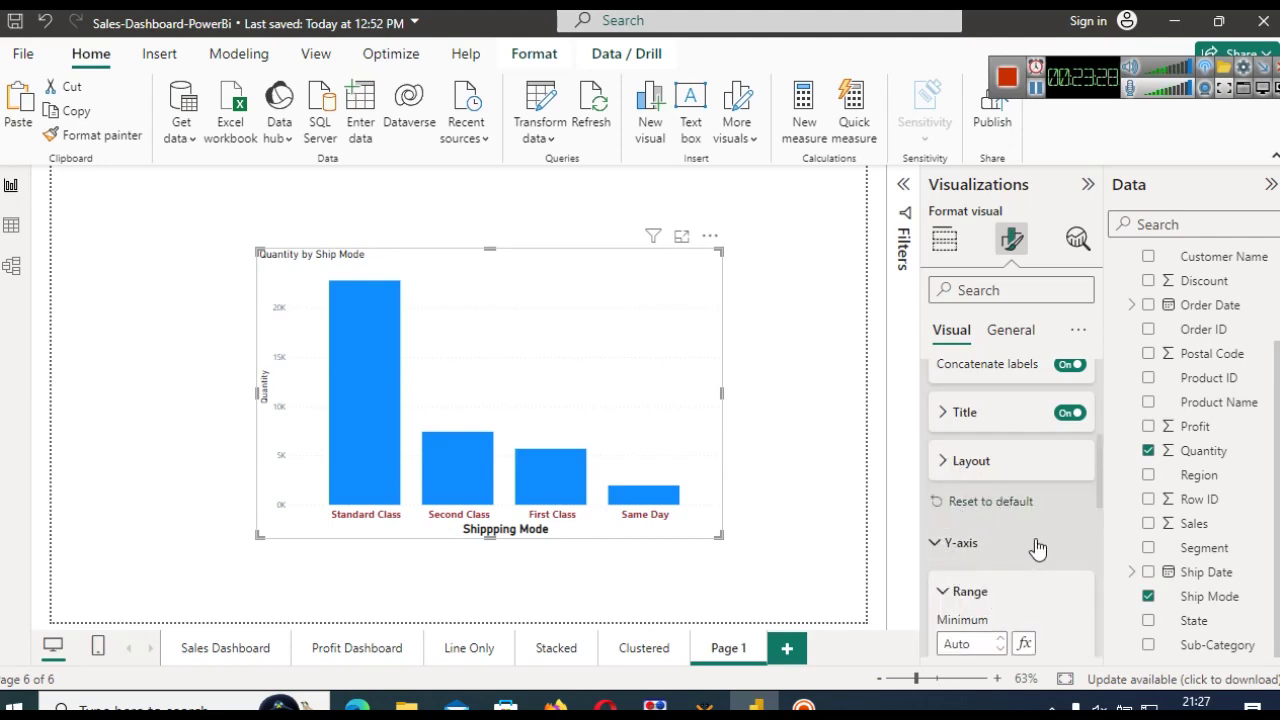
scroll(1101, 483, down, 2)
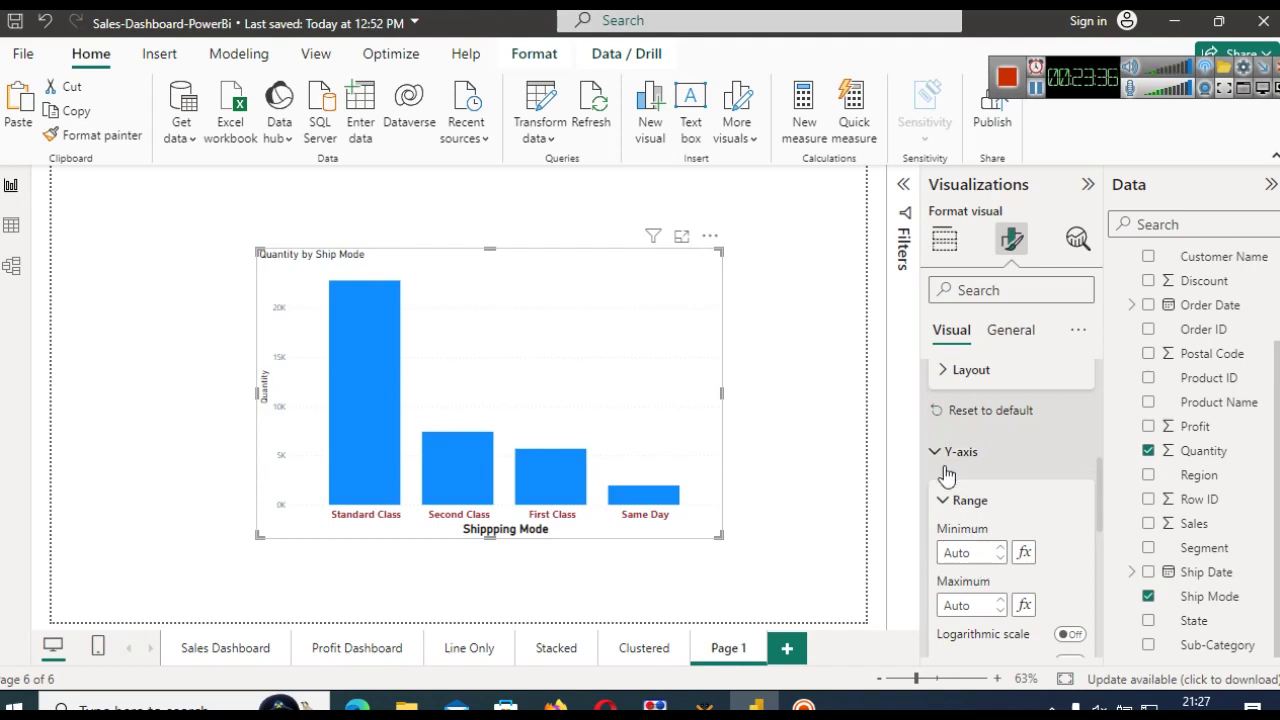
click(953, 503)
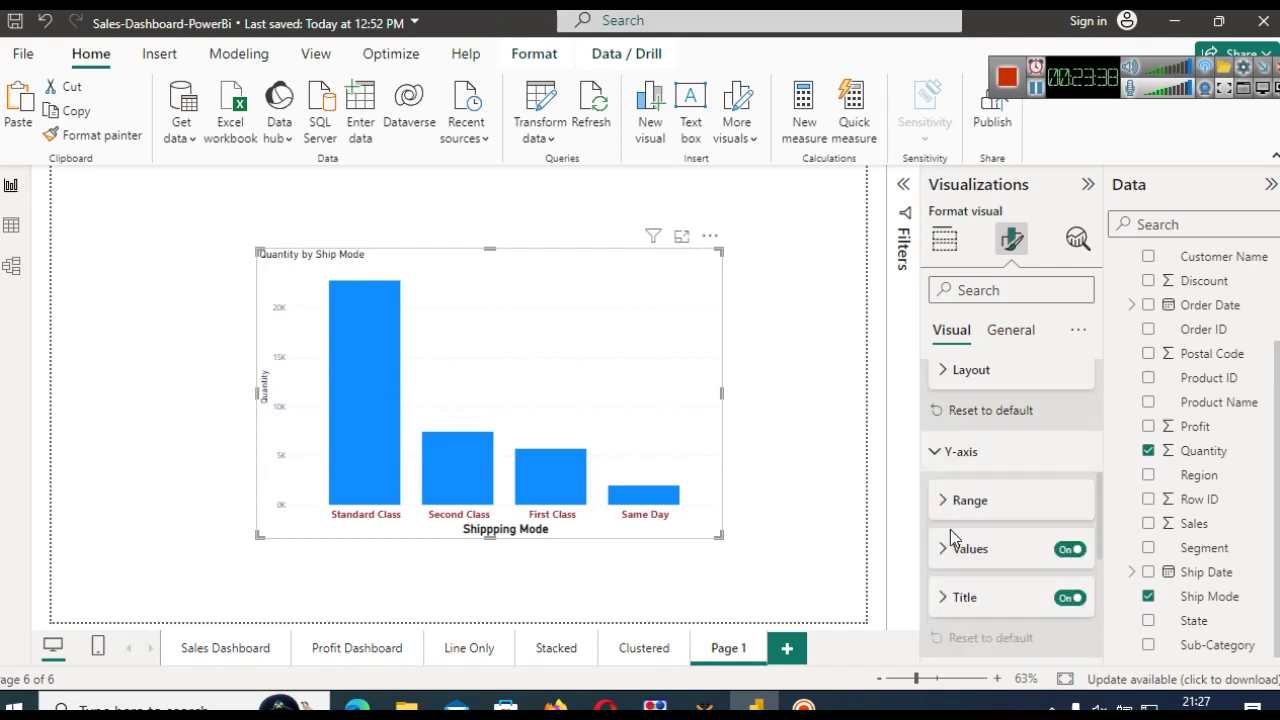
click(951, 552)
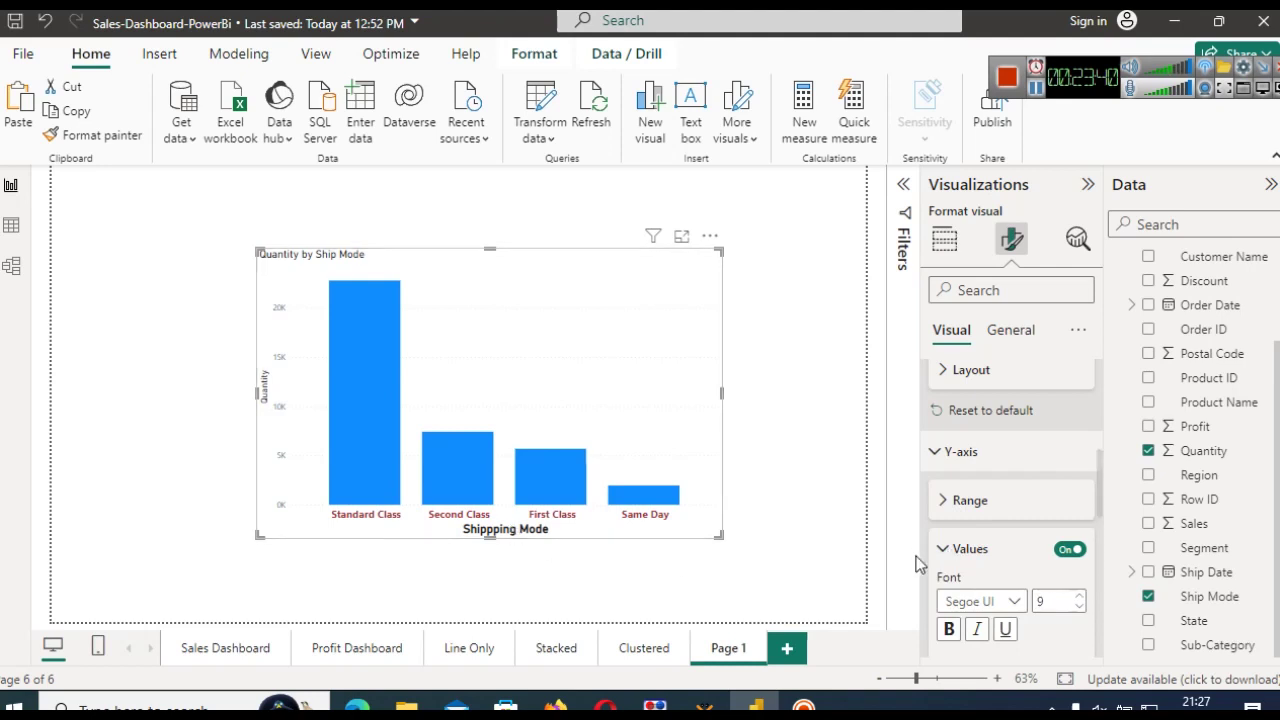
drag(1100, 487, 1100, 507)
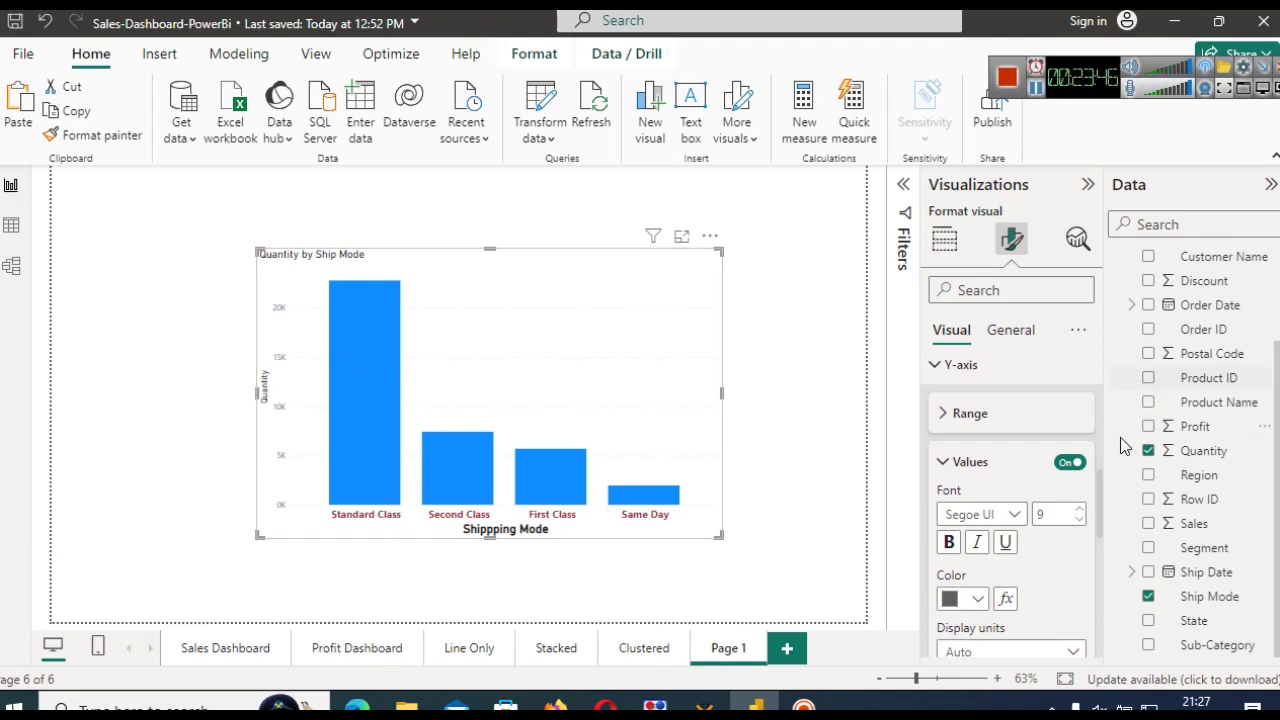
click(1083, 508)
click(1083, 508)
click(1083, 508)
click(1083, 508)
click(1083, 508)
click(1083, 508)
click(1083, 508)
click(1083, 508)
click(1083, 508)
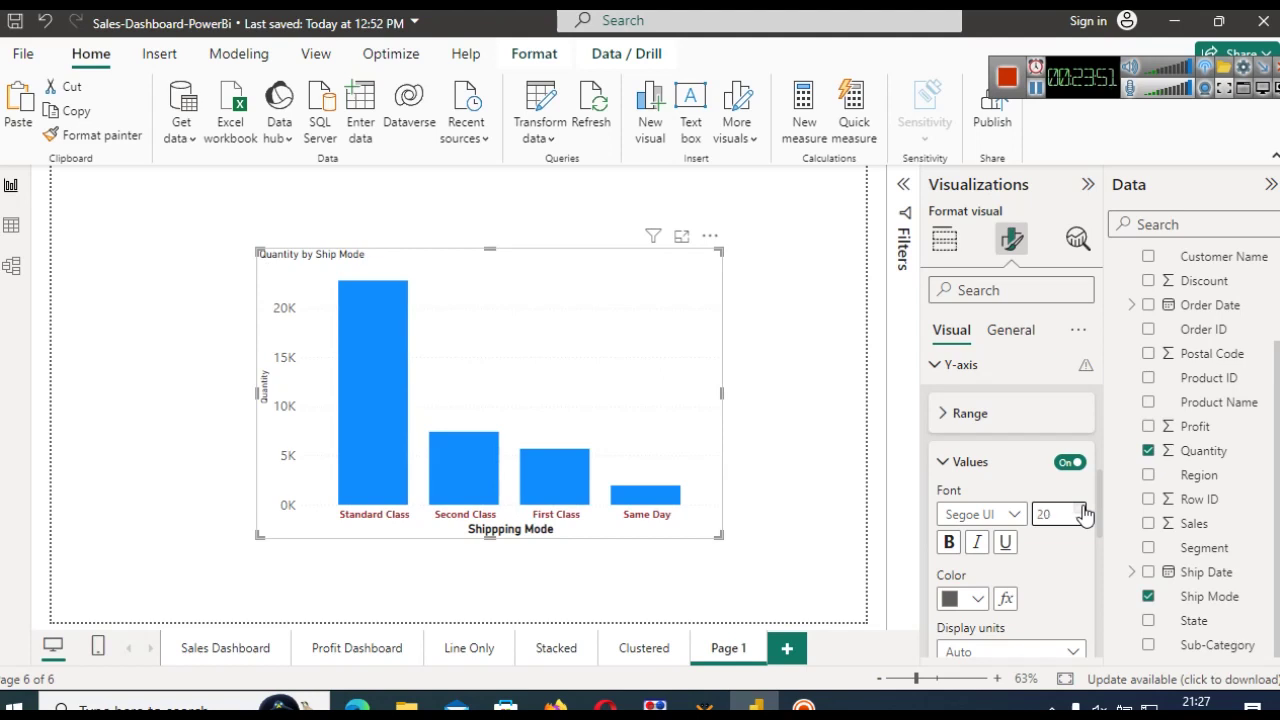
- Make the Y-axis values bold and set their text color to dark blue
click(955, 546)
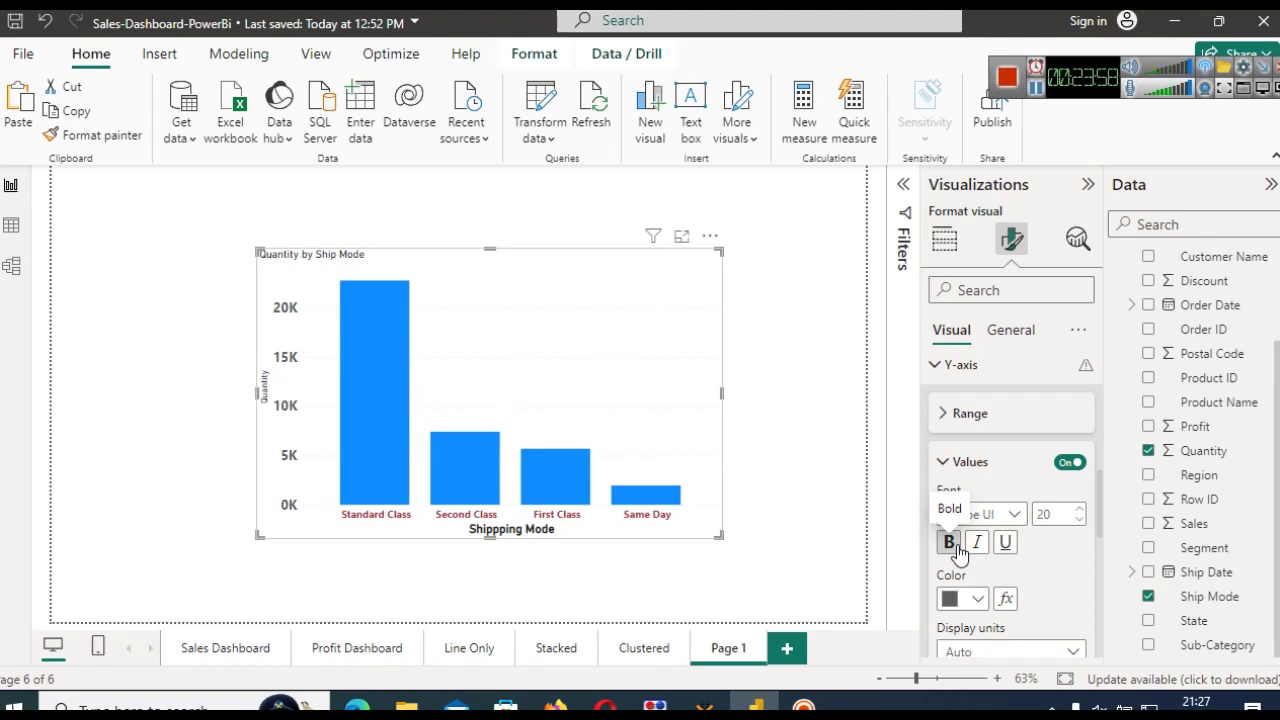
click(955, 598)
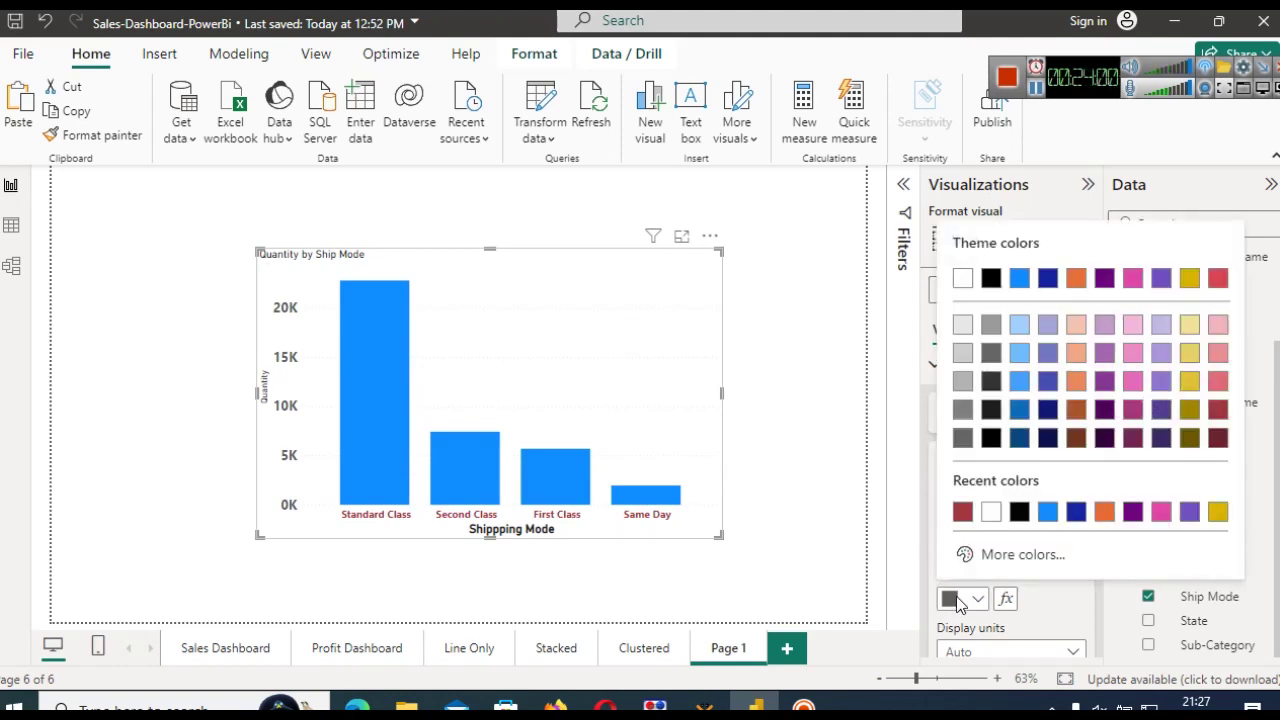
click(1047, 411)
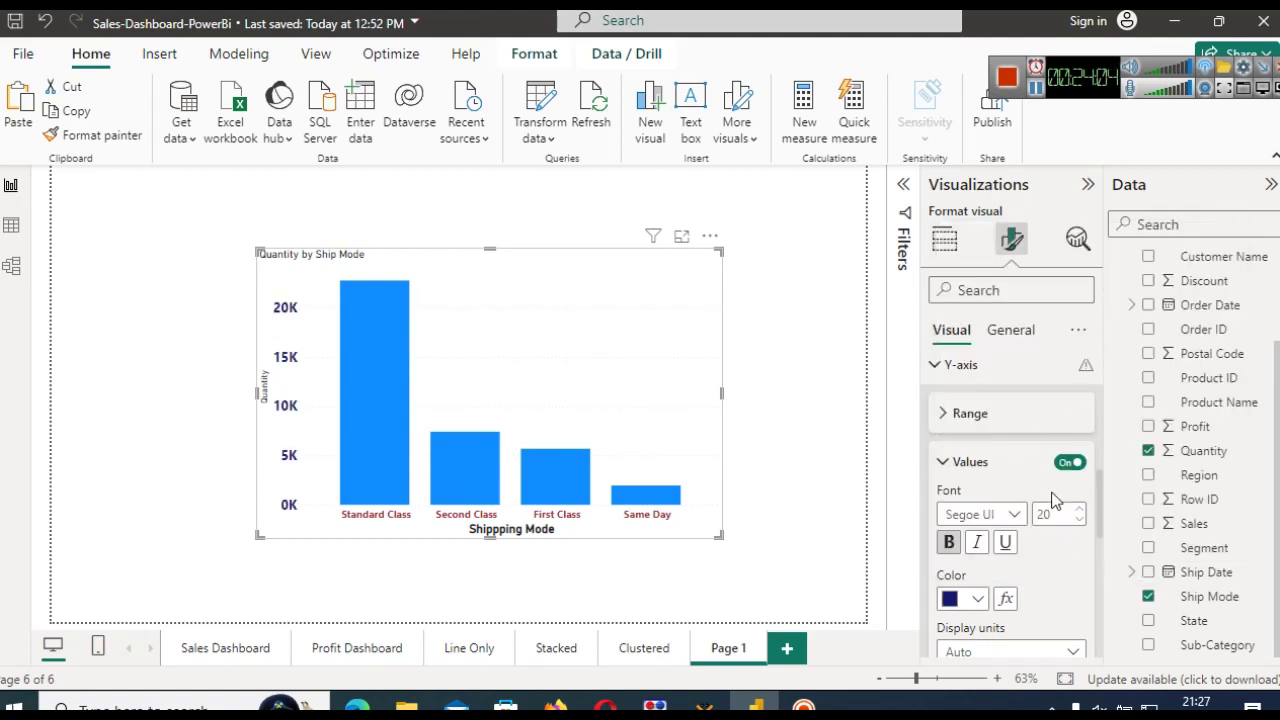
click(945, 370)
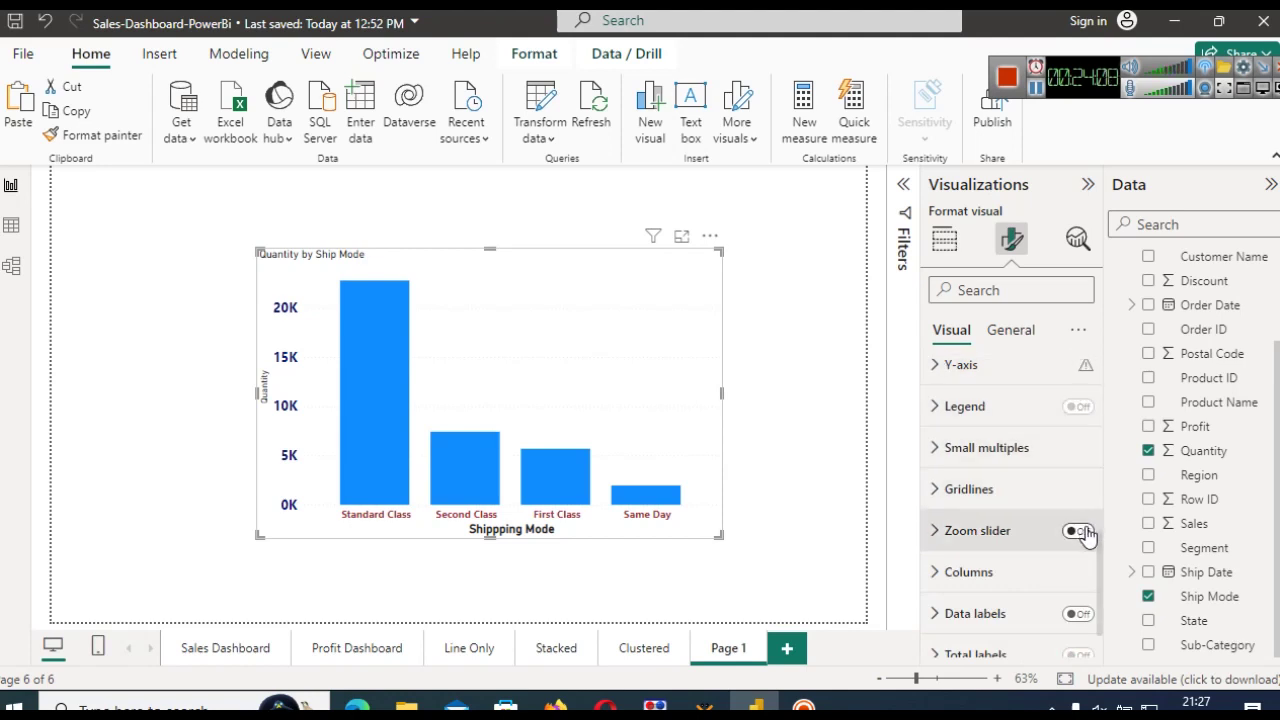
- Set the font size of the X-axis values to 14 so each ship mode label fits on one line
drag(1099, 542, 1102, 400)
click(1078, 398)
click(1078, 398)
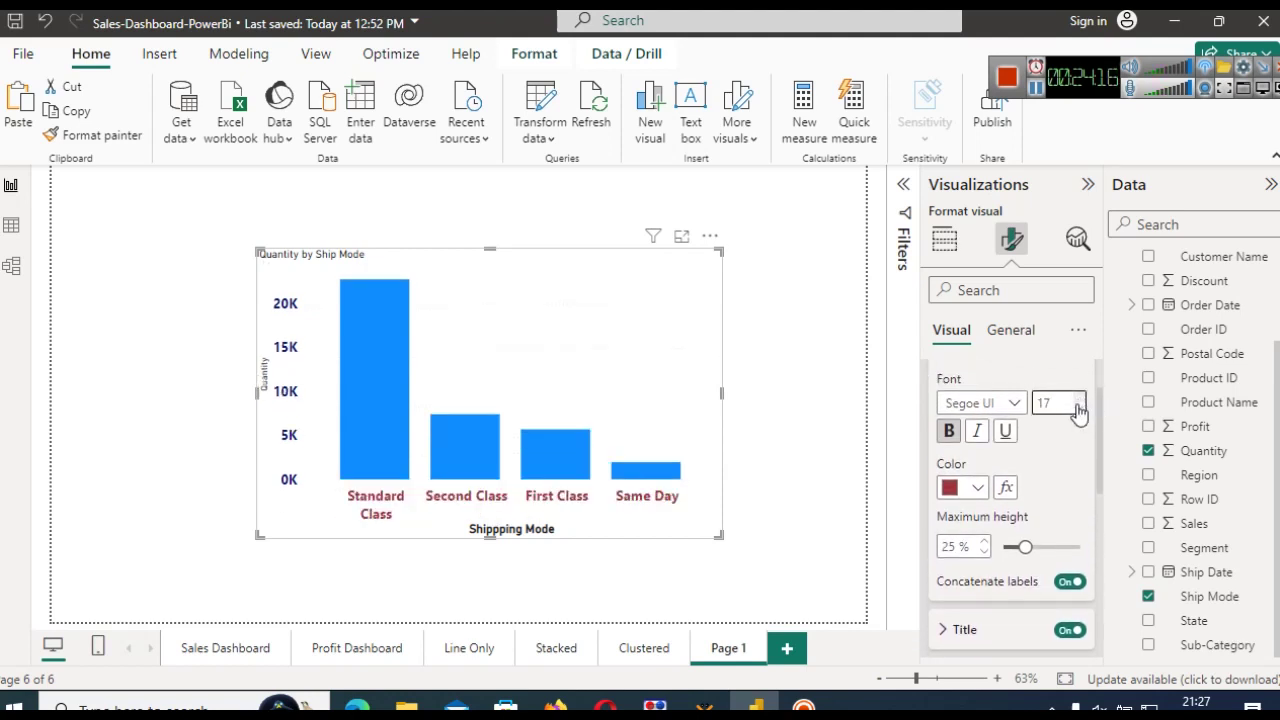
click(1079, 410)
click(1079, 410)
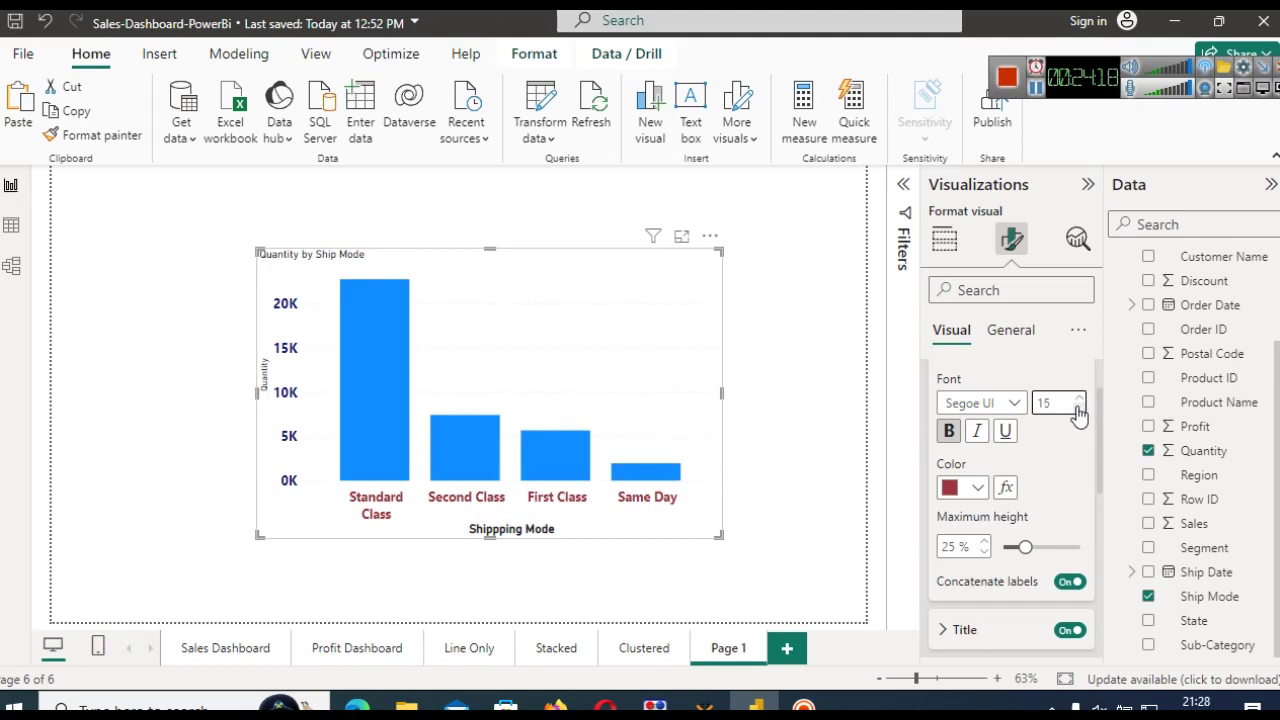
click(1079, 410)
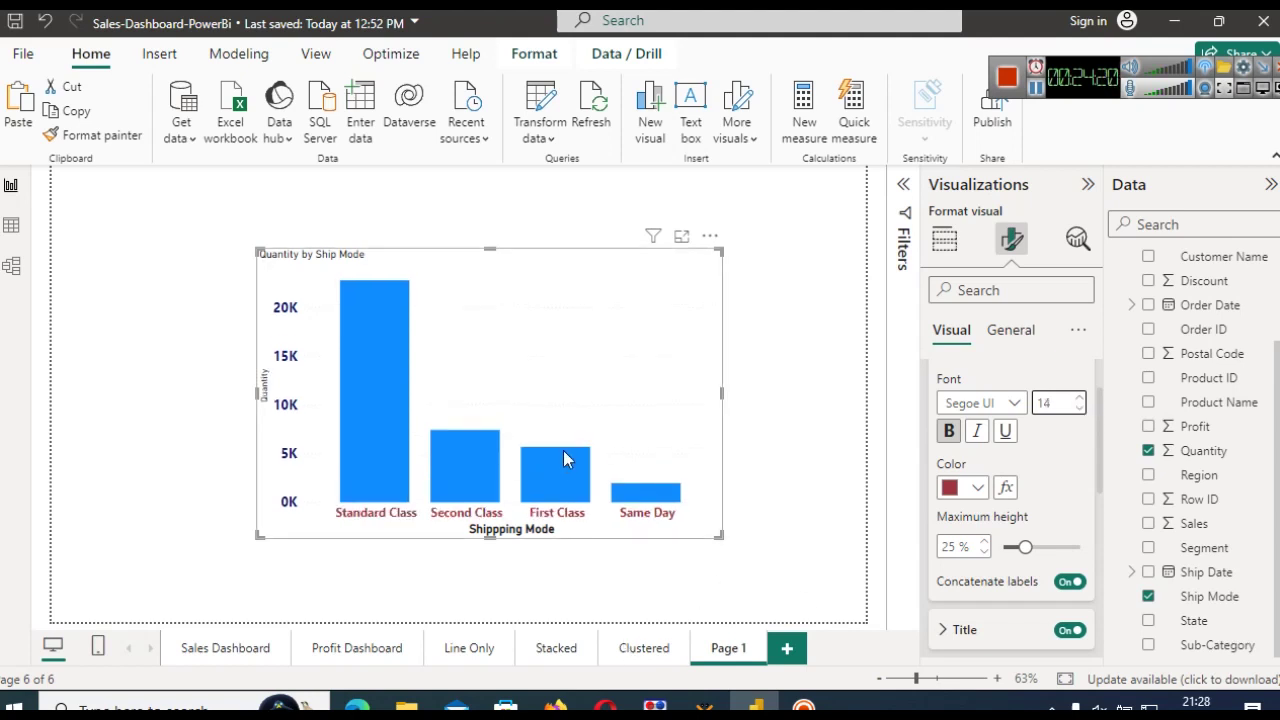
mouse_move(565, 458)
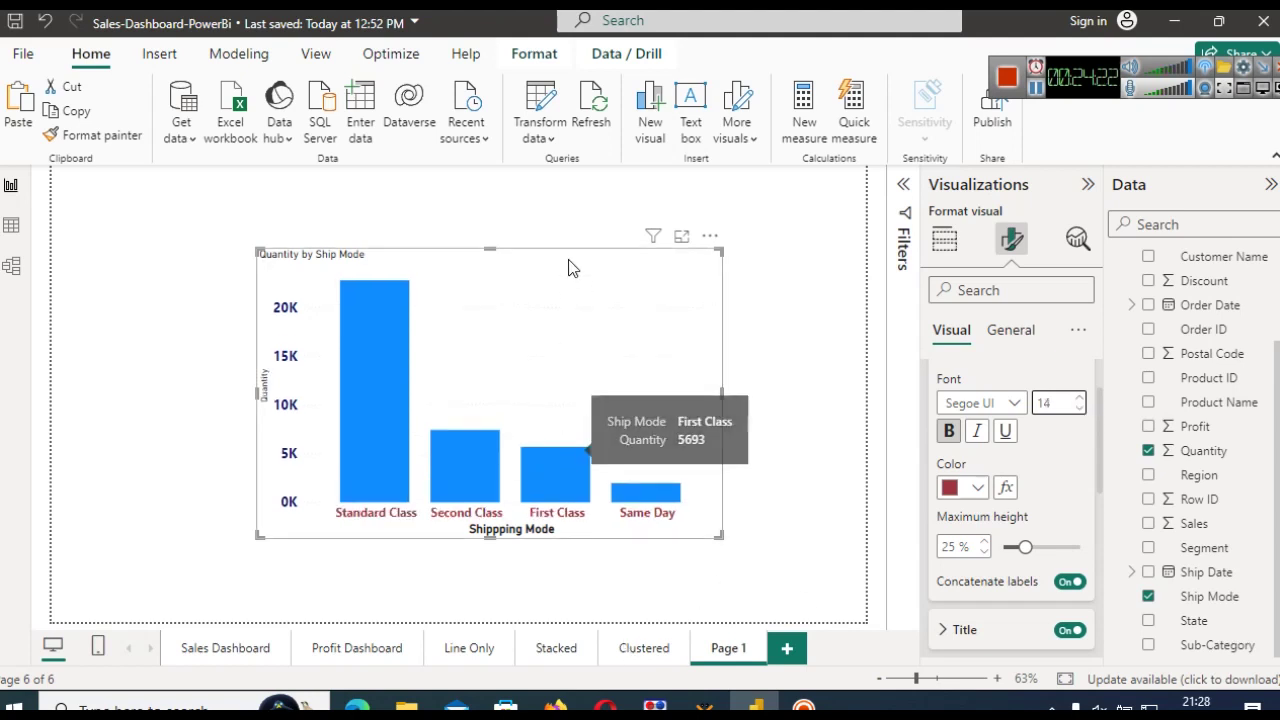
- Set the chart's horizontal position to 316 in its general properties
click(1012, 333)
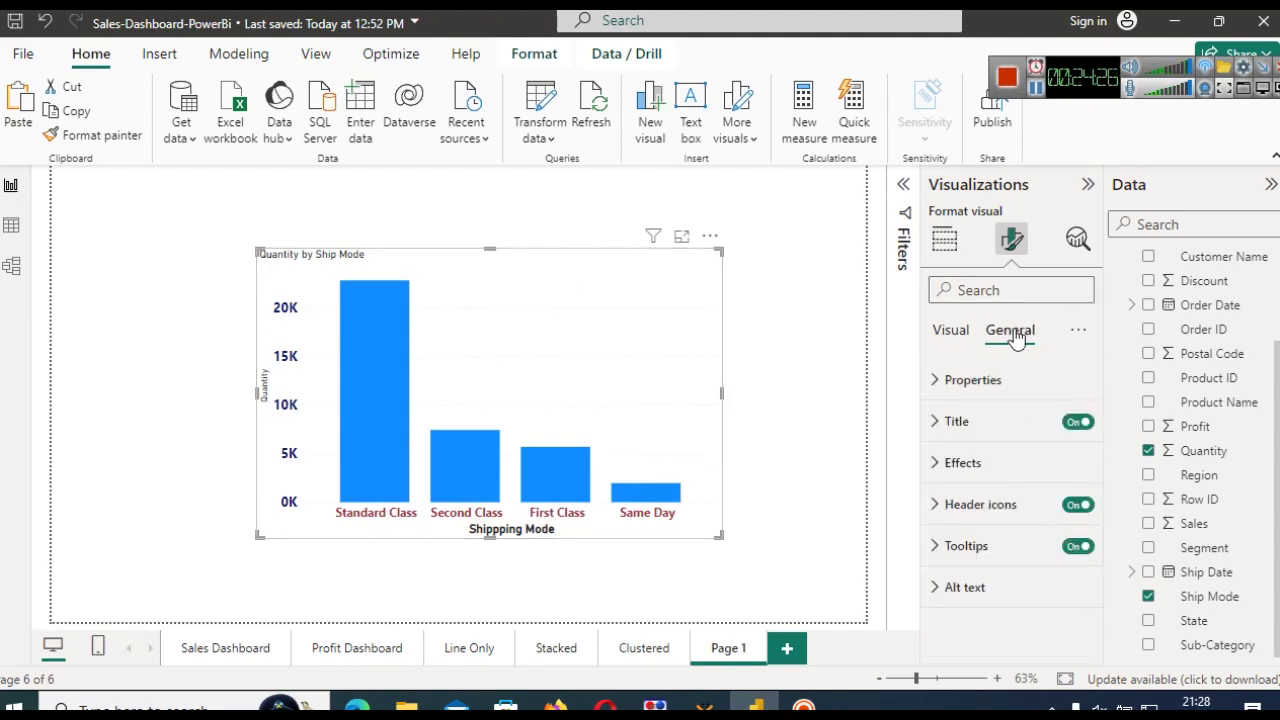
click(976, 386)
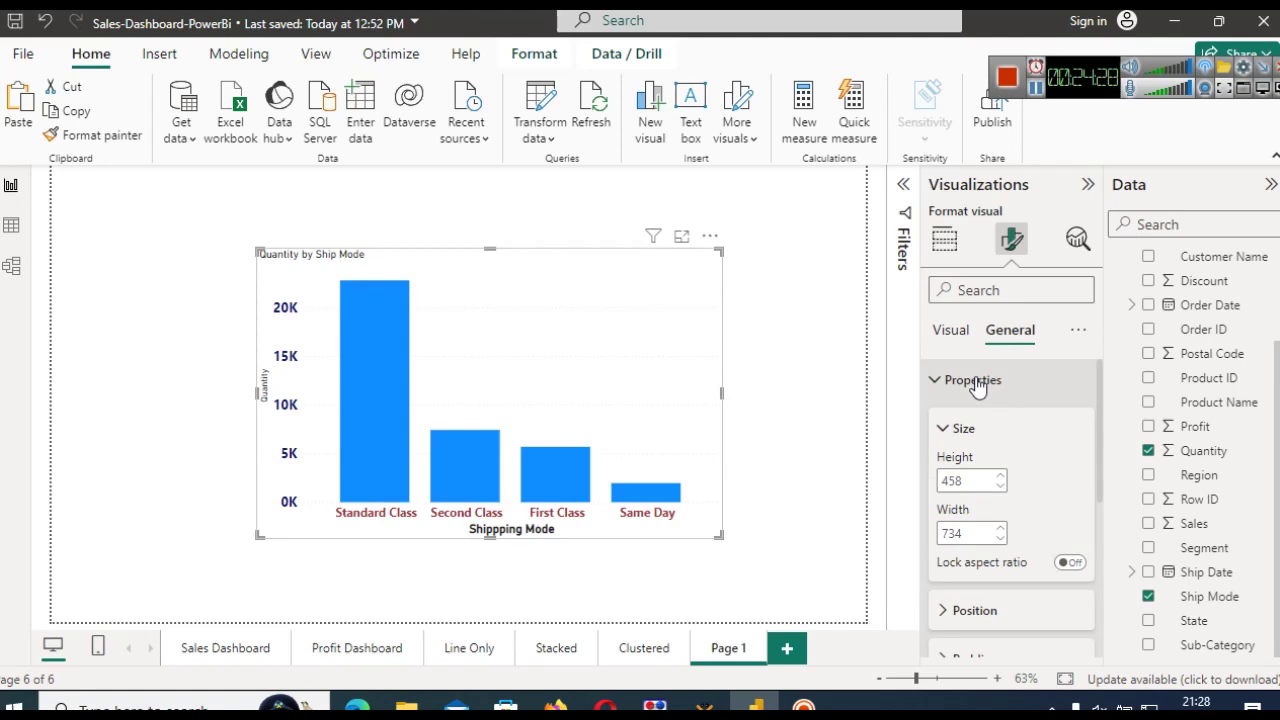
click(944, 430)
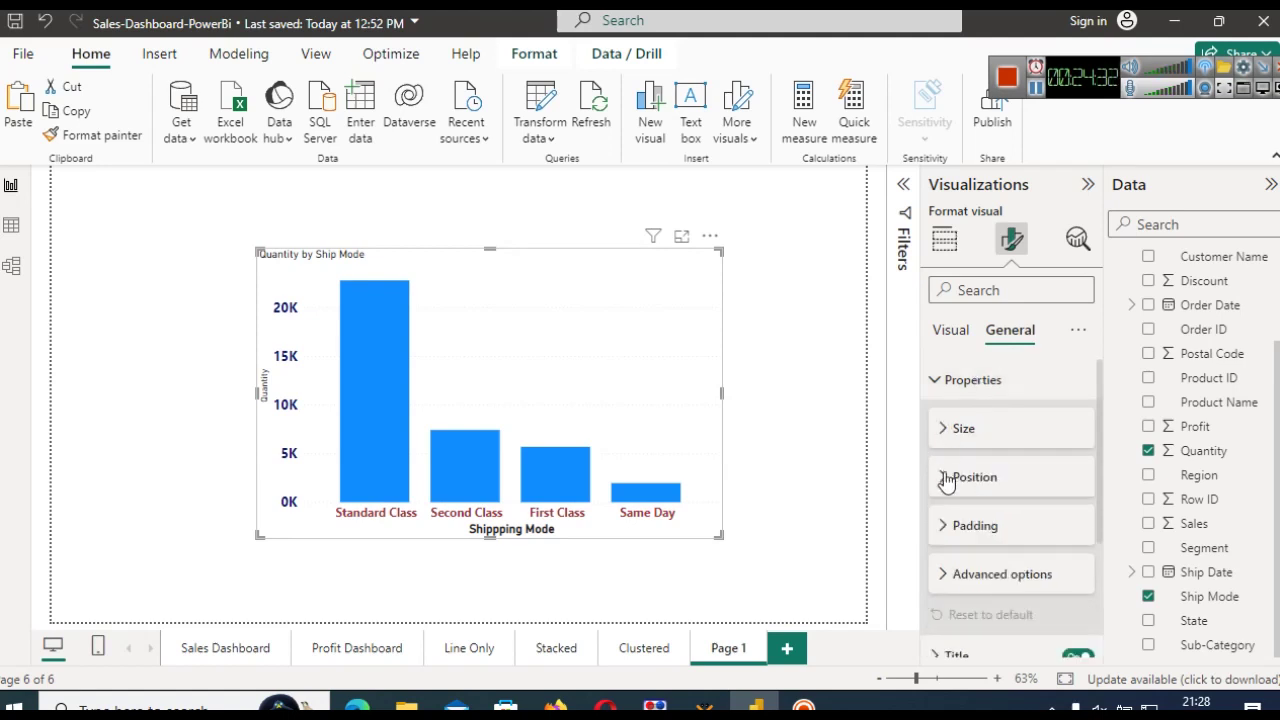
click(945, 478)
click(1000, 524)
click(1000, 524)
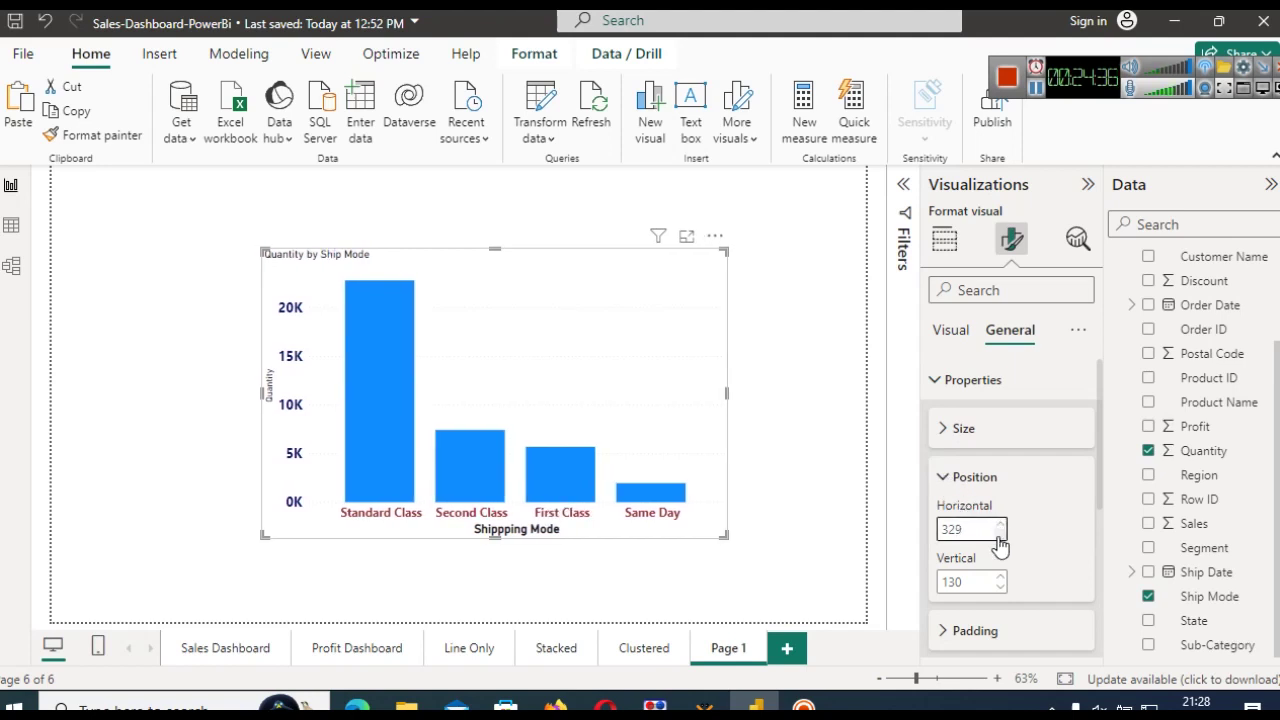
click(1000, 535)
click(1000, 535)
click(1000, 535)
click(1000, 535)
click(1000, 535)
click(1000, 535)
click(1000, 535)
click(1000, 535)
click(1000, 535)
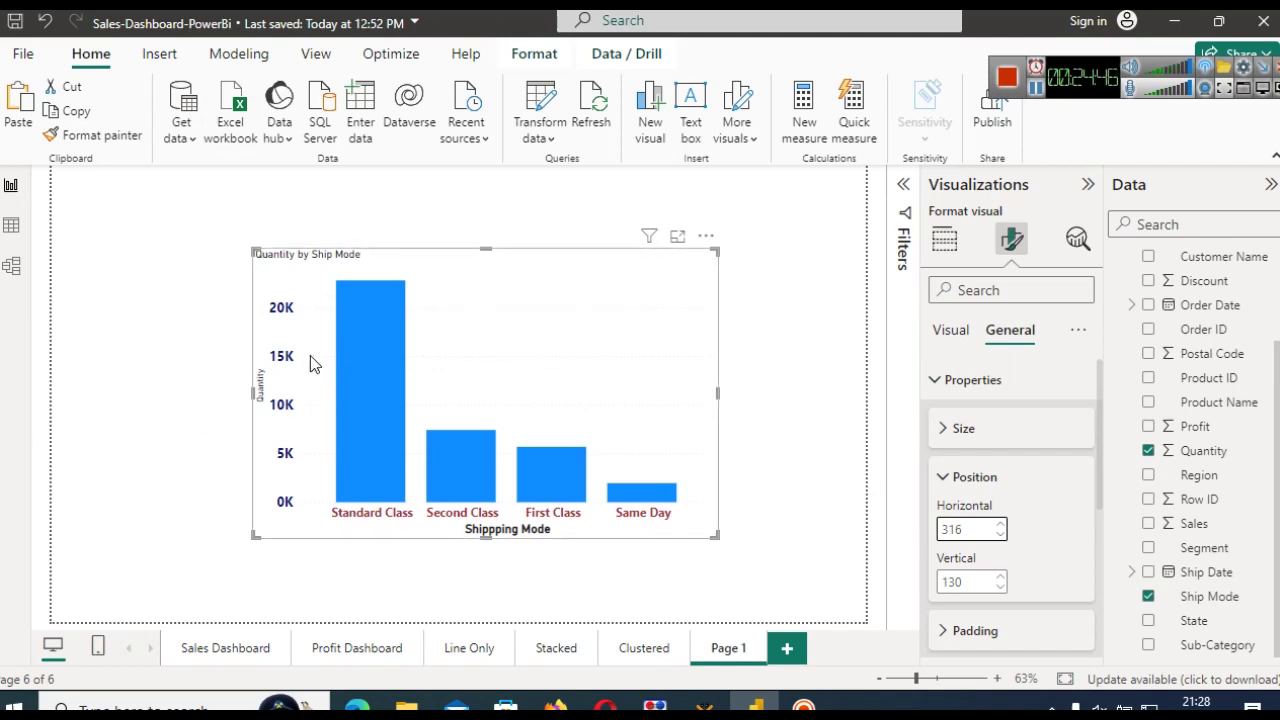
- Set the chart's vertical position to 133
click(1000, 577)
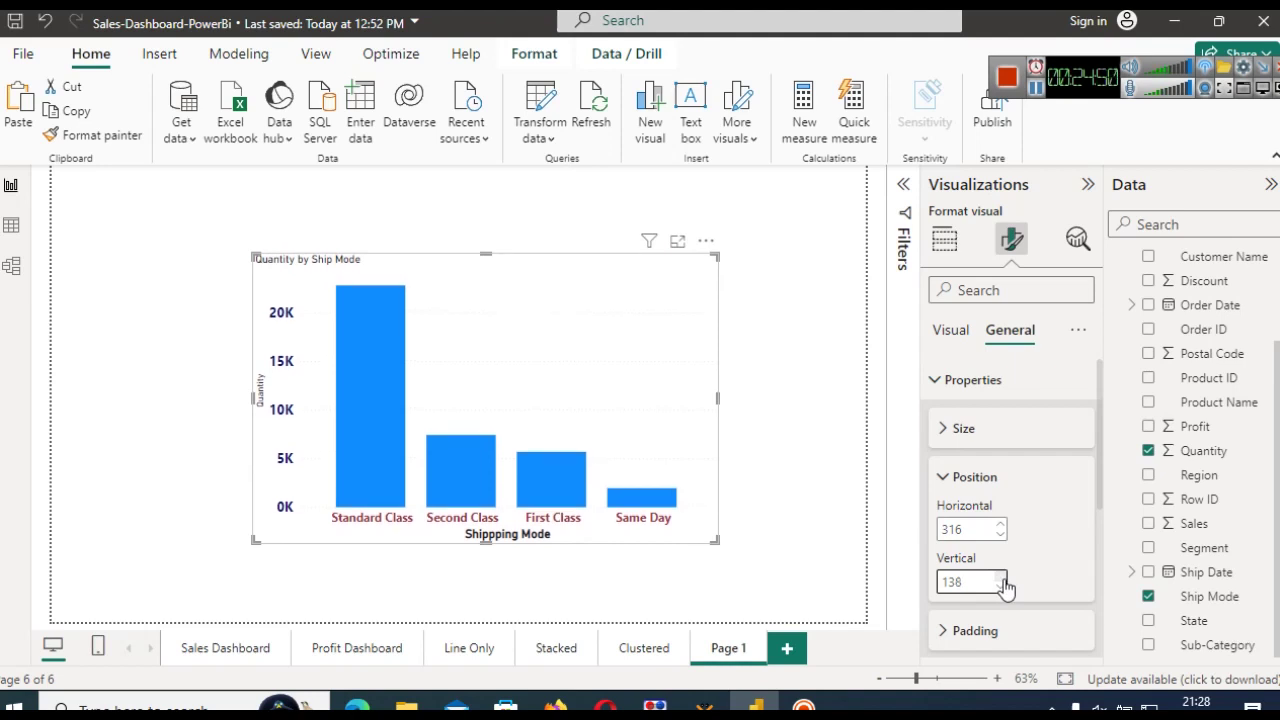
click(1000, 587)
click(1000, 587)
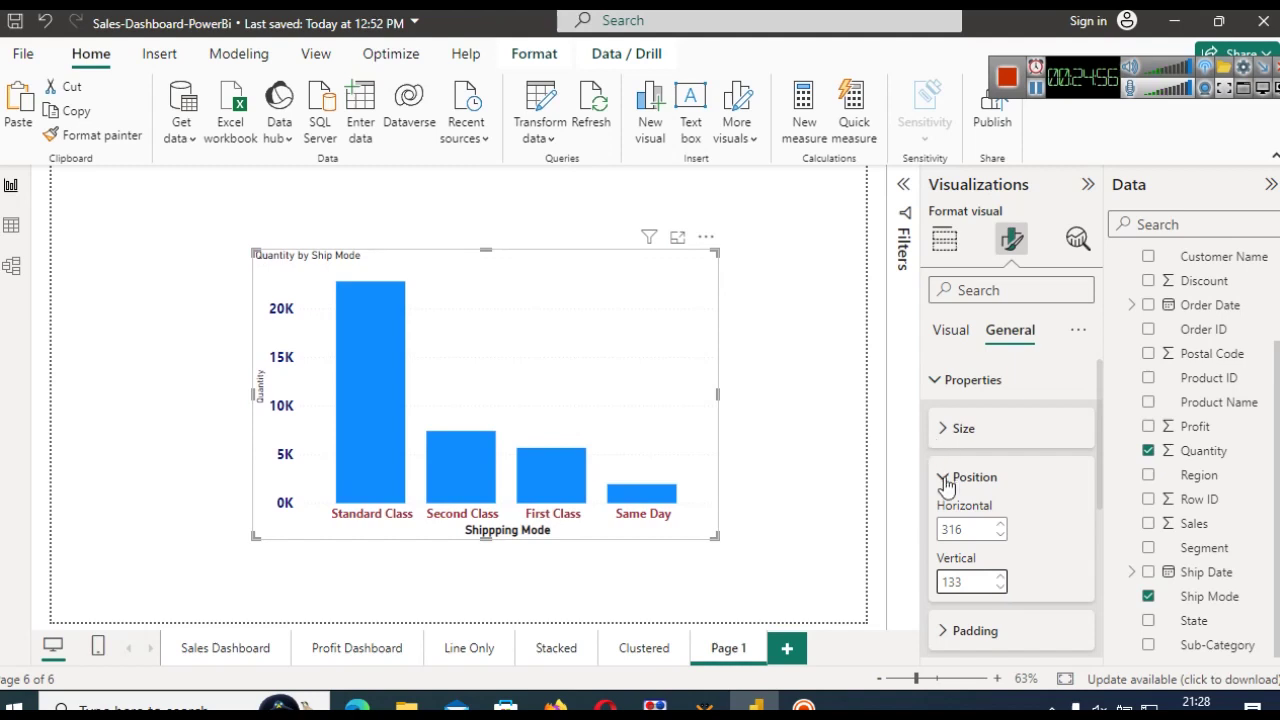
- Move the chart to the page's lower-right corner and from there up to the upper-right corner, at horizontal 546 and vertical 0
drag(624, 386, 768, 455)
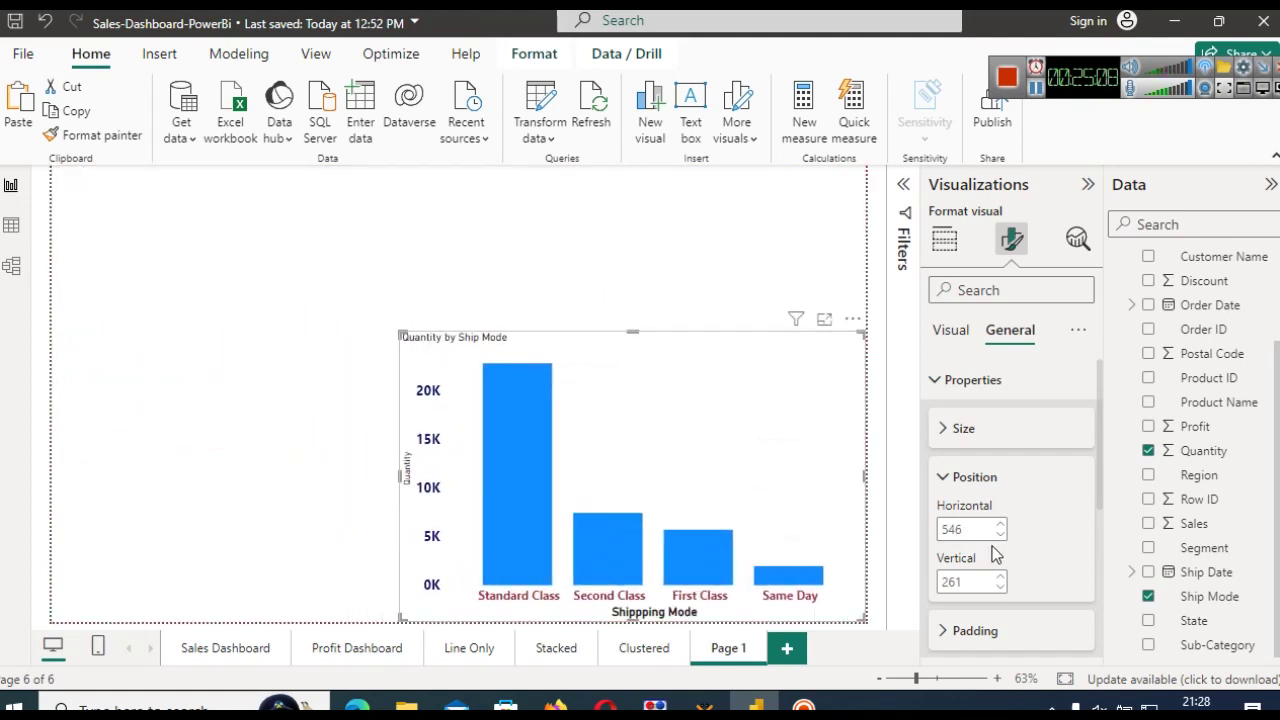
drag(666, 423, 898, 206)
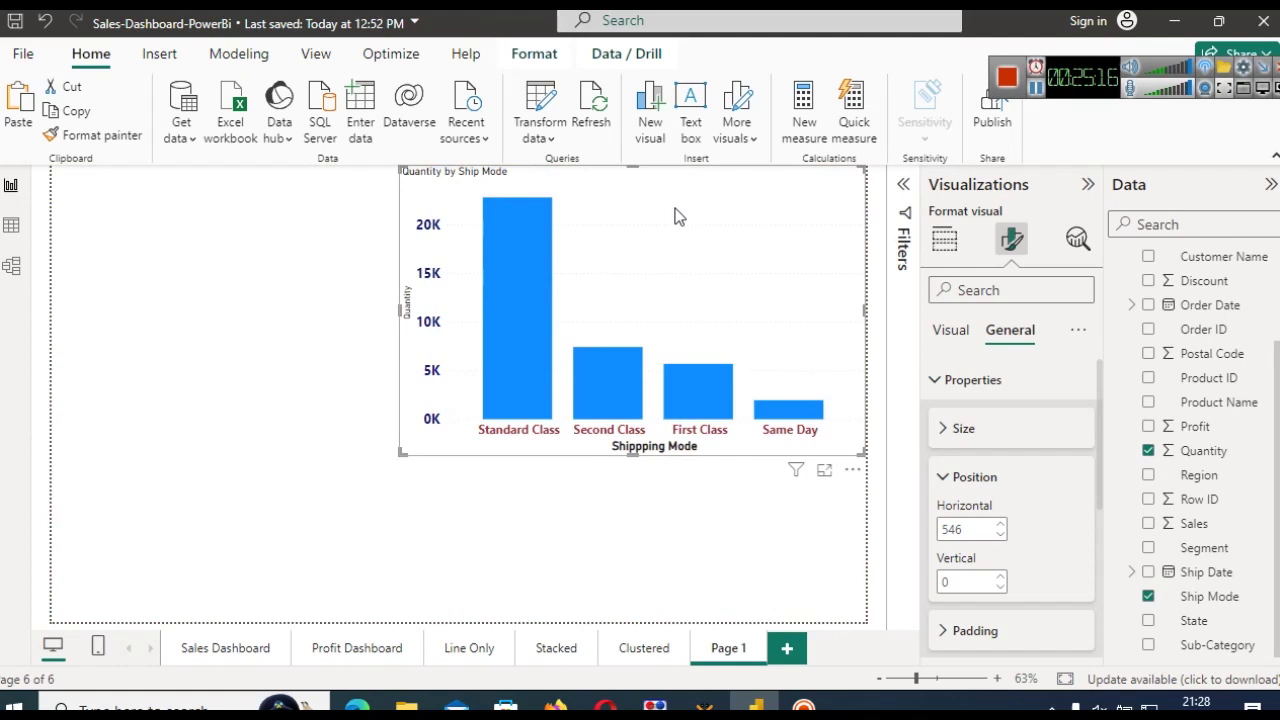
- Move the chart to the middle of the page, at horizontal 272 and vertical 130, and view the Sales Dashboard page for comparison
drag(675, 216, 499, 294)
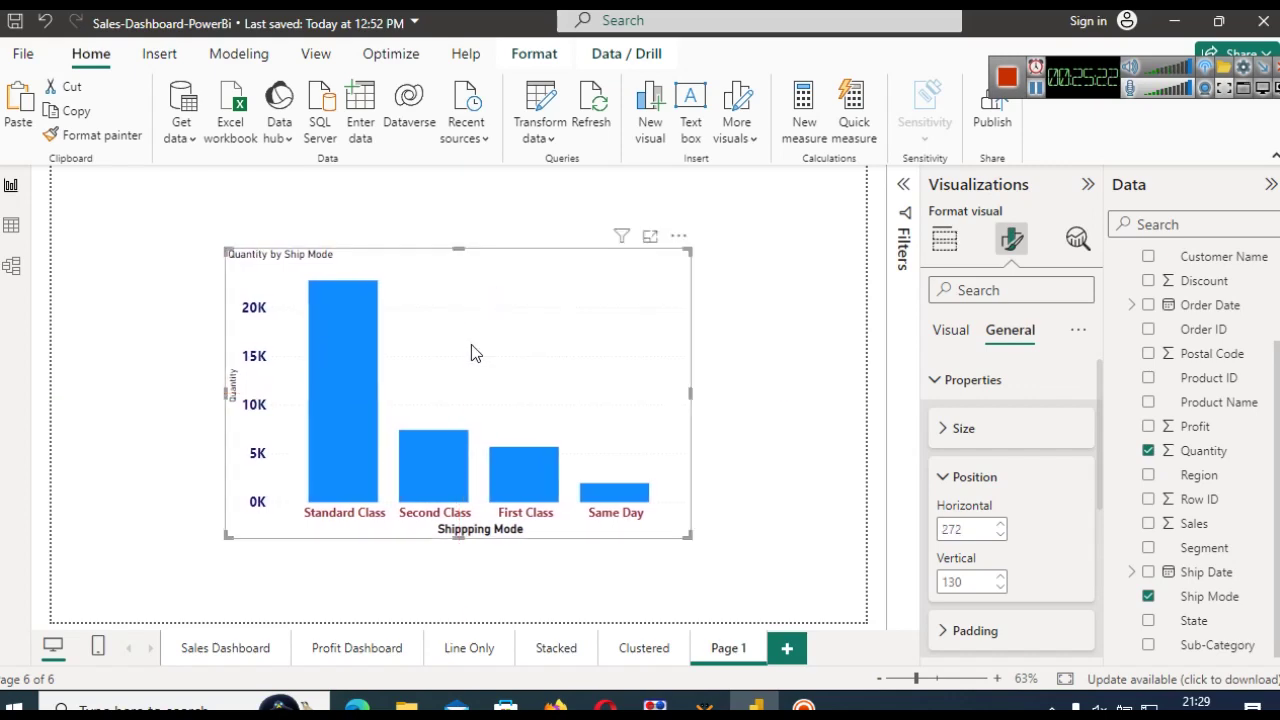
click(226, 650)
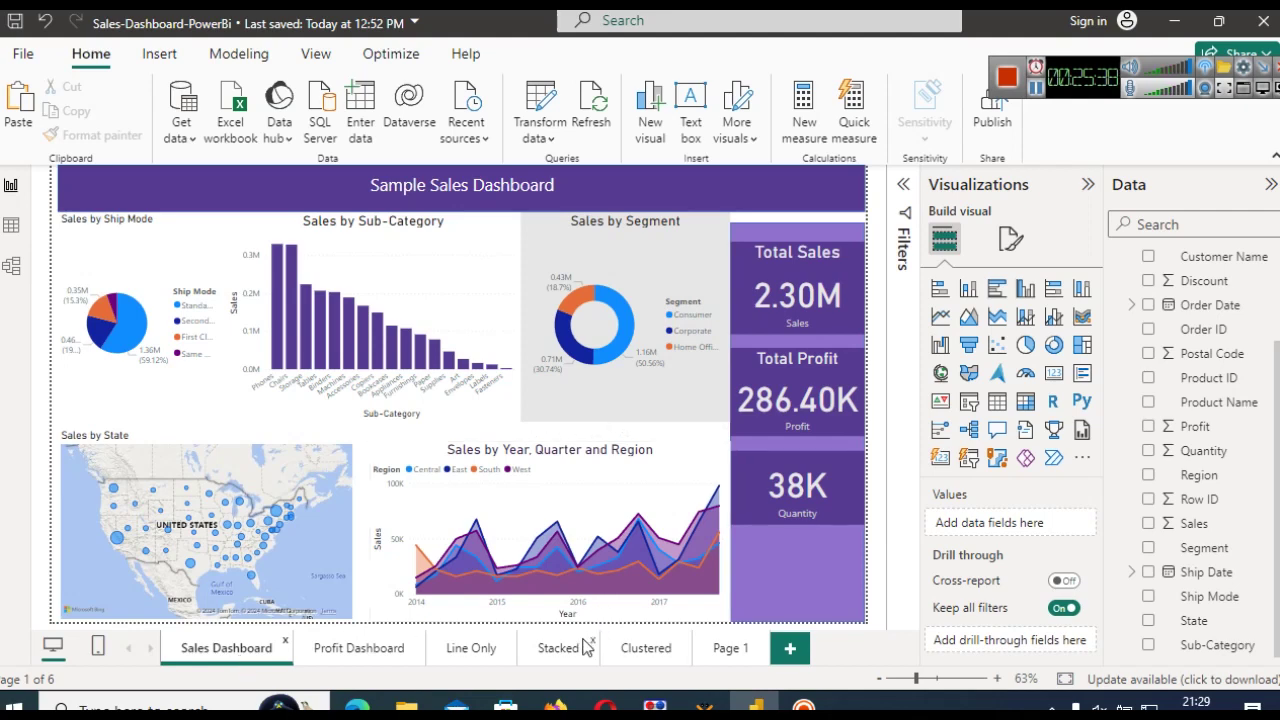
click(737, 648)
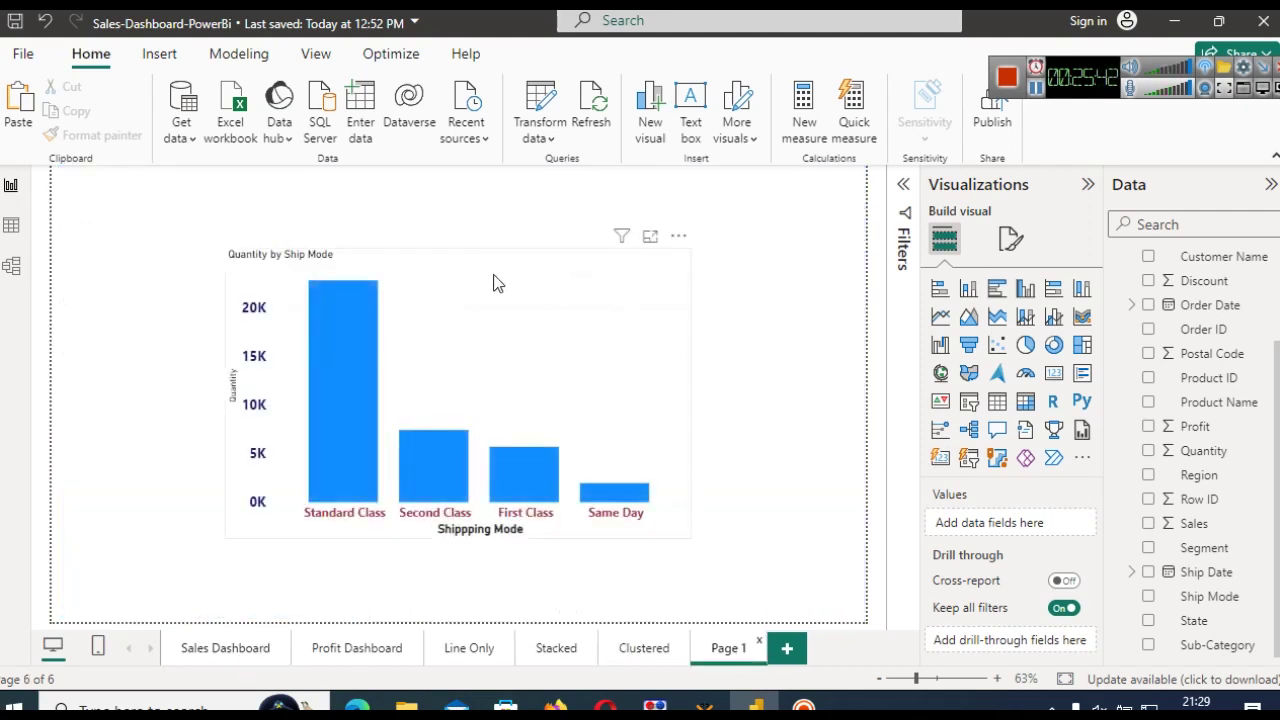
- Open the Columns formatting settings of the Quantity by Ship Mode chart on Page 1
click(497, 283)
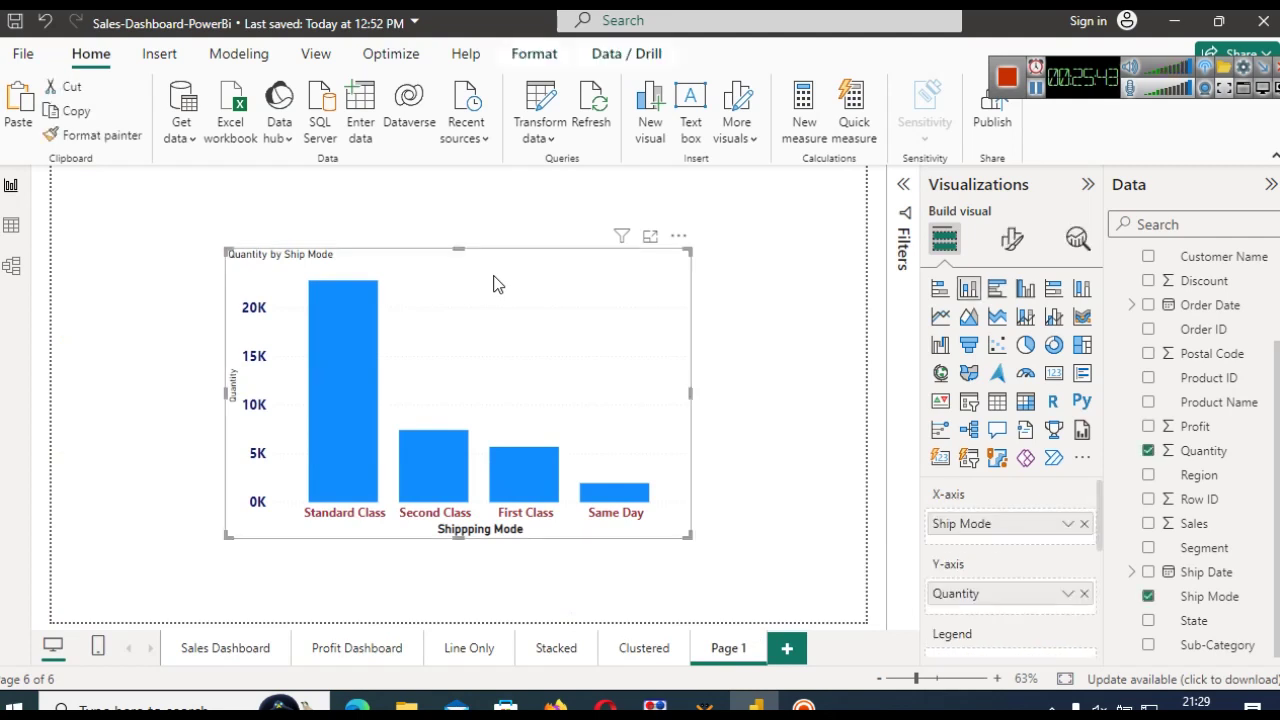
click(1016, 238)
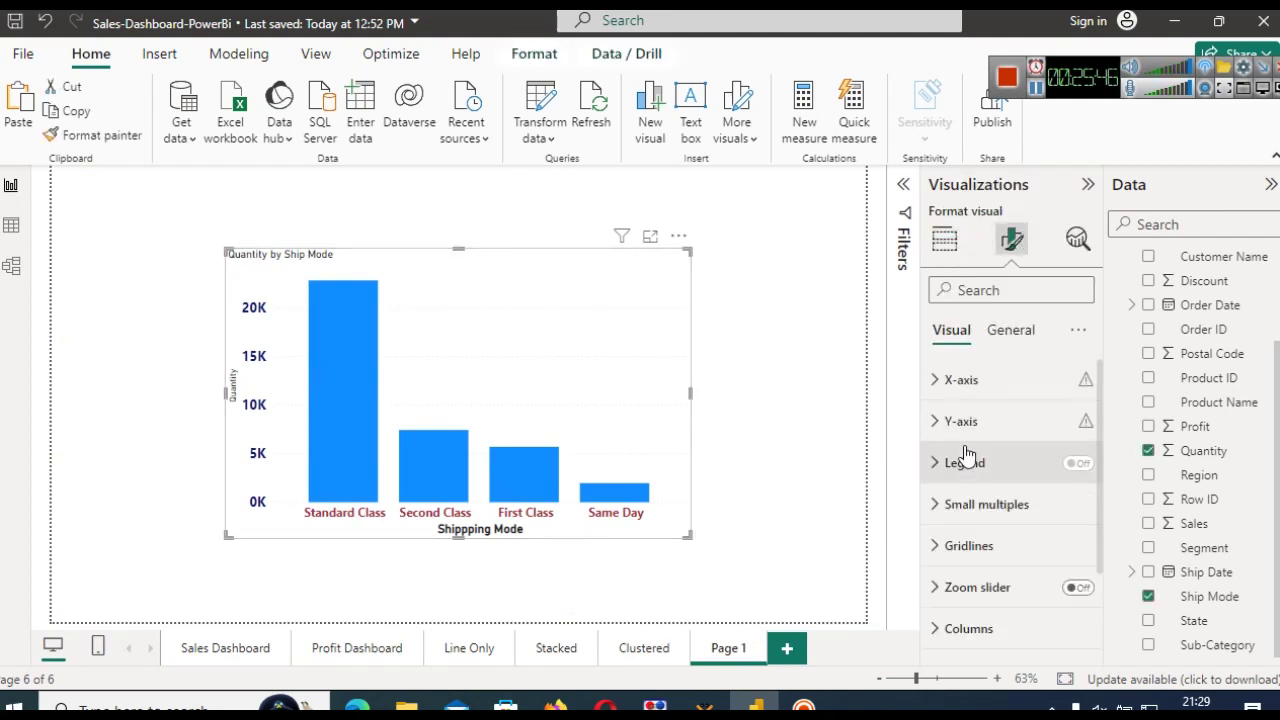
scroll(1102, 439, down, 3)
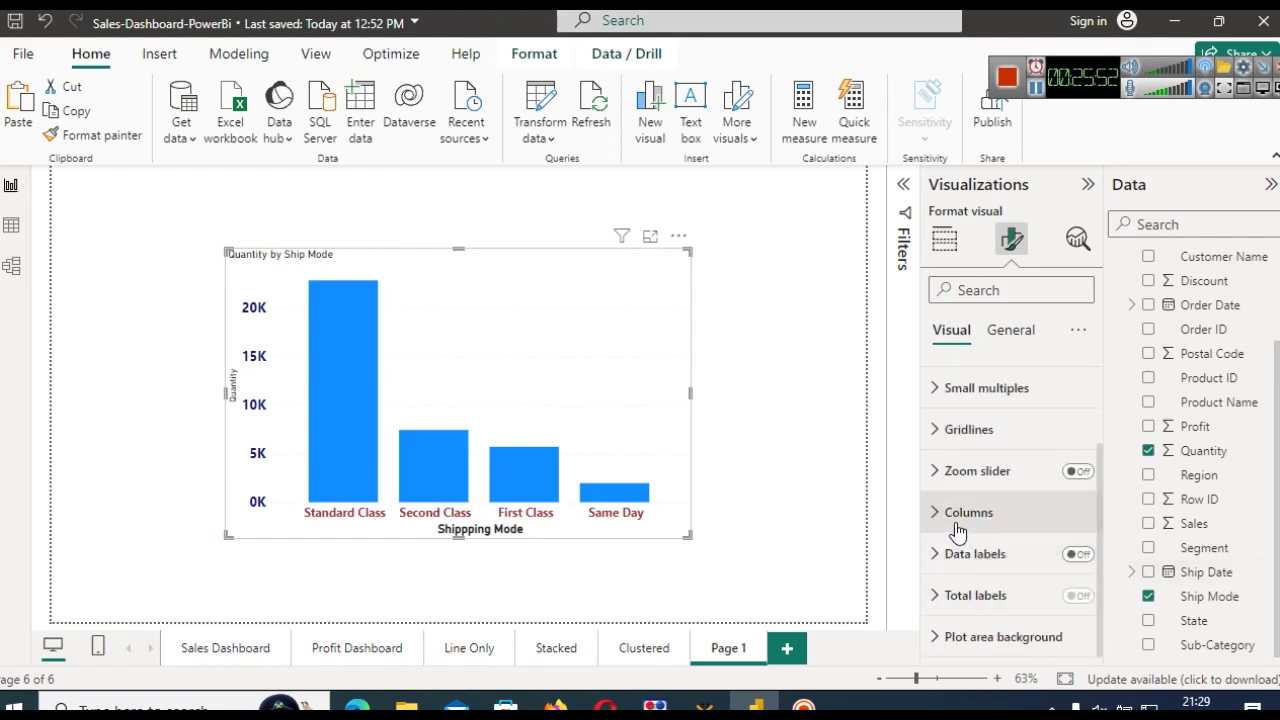
click(958, 532)
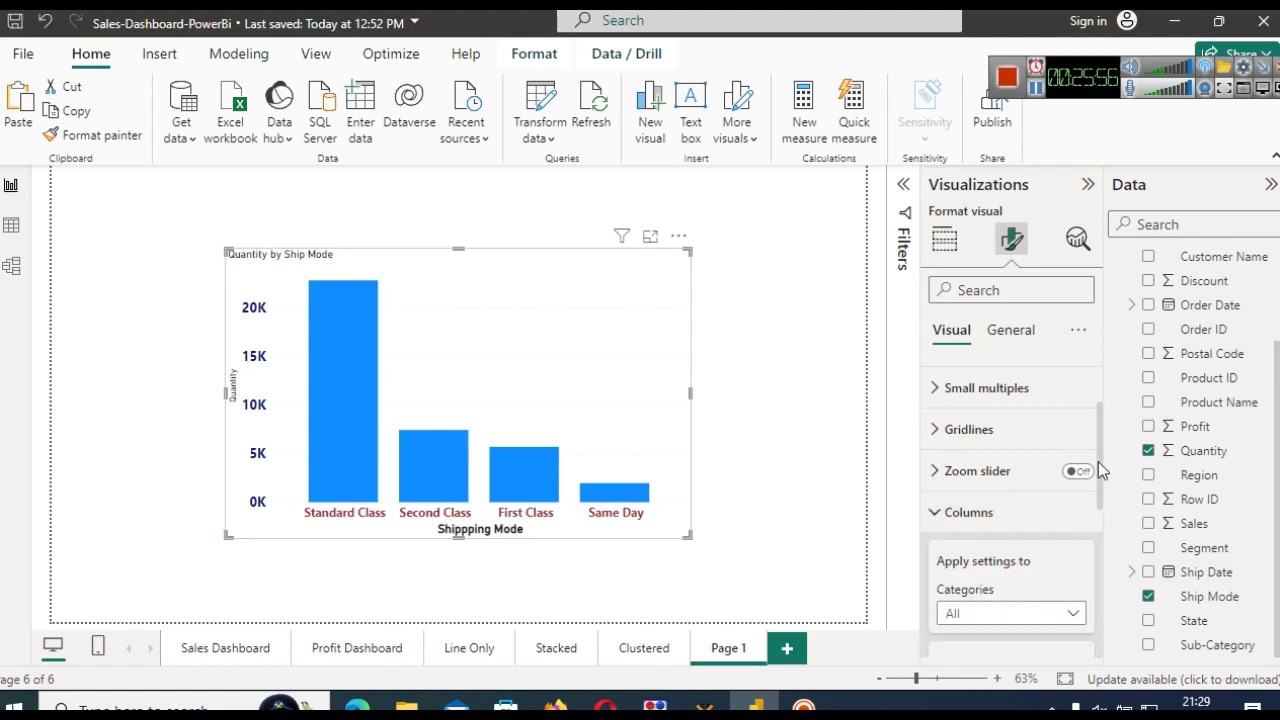
scroll(1100, 490, down, 1)
scroll(1100, 490, down, 1)
- Apply the column settings to the Second Class category only and color its column with the red theme color
click(1006, 474)
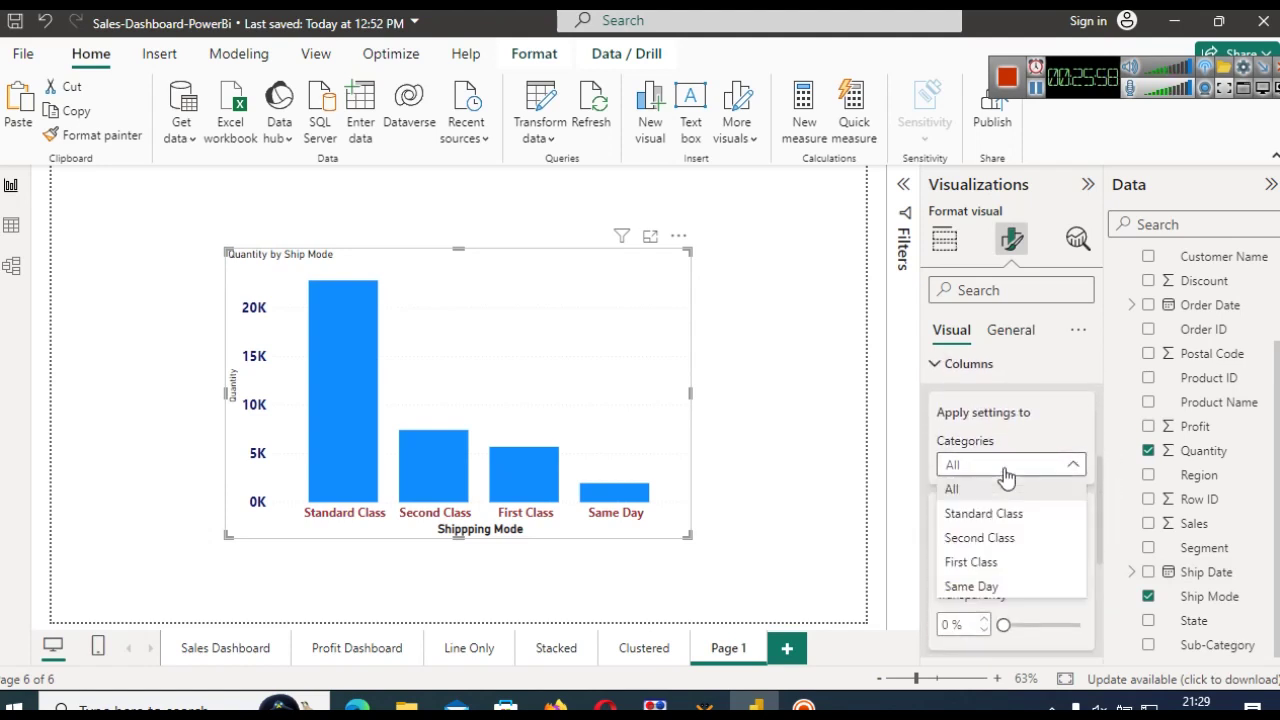
click(984, 539)
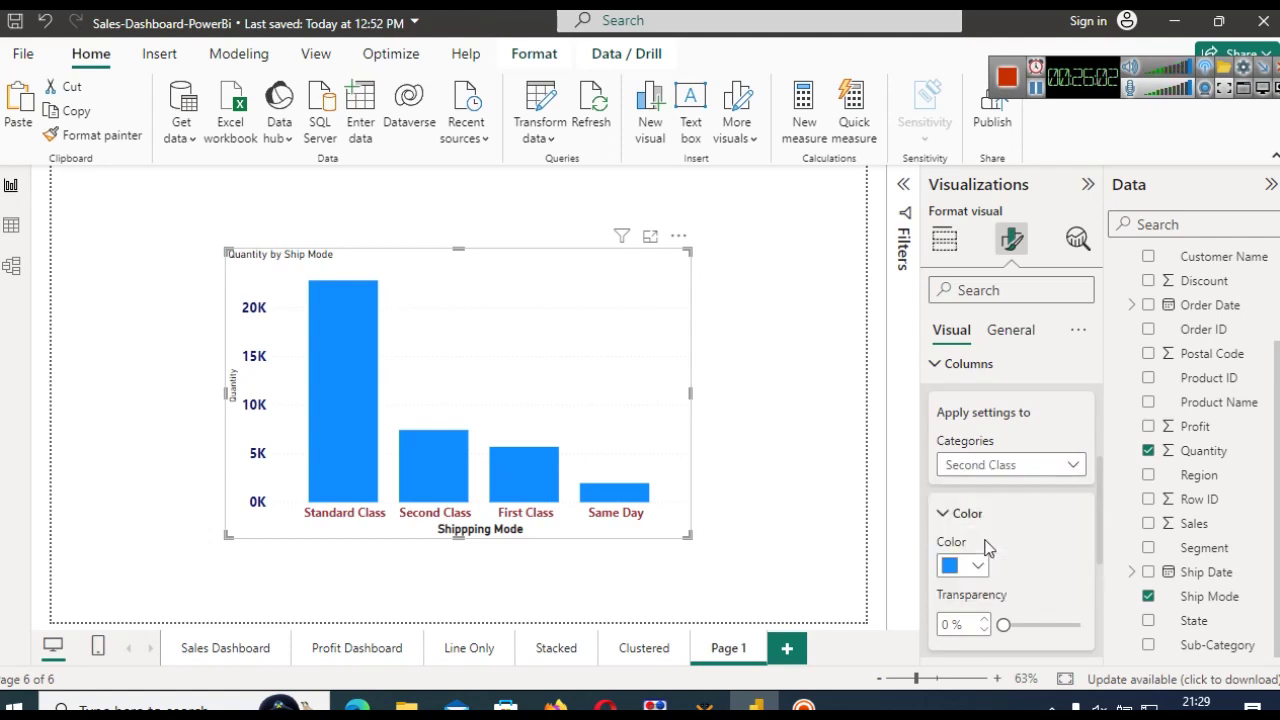
click(1010, 466)
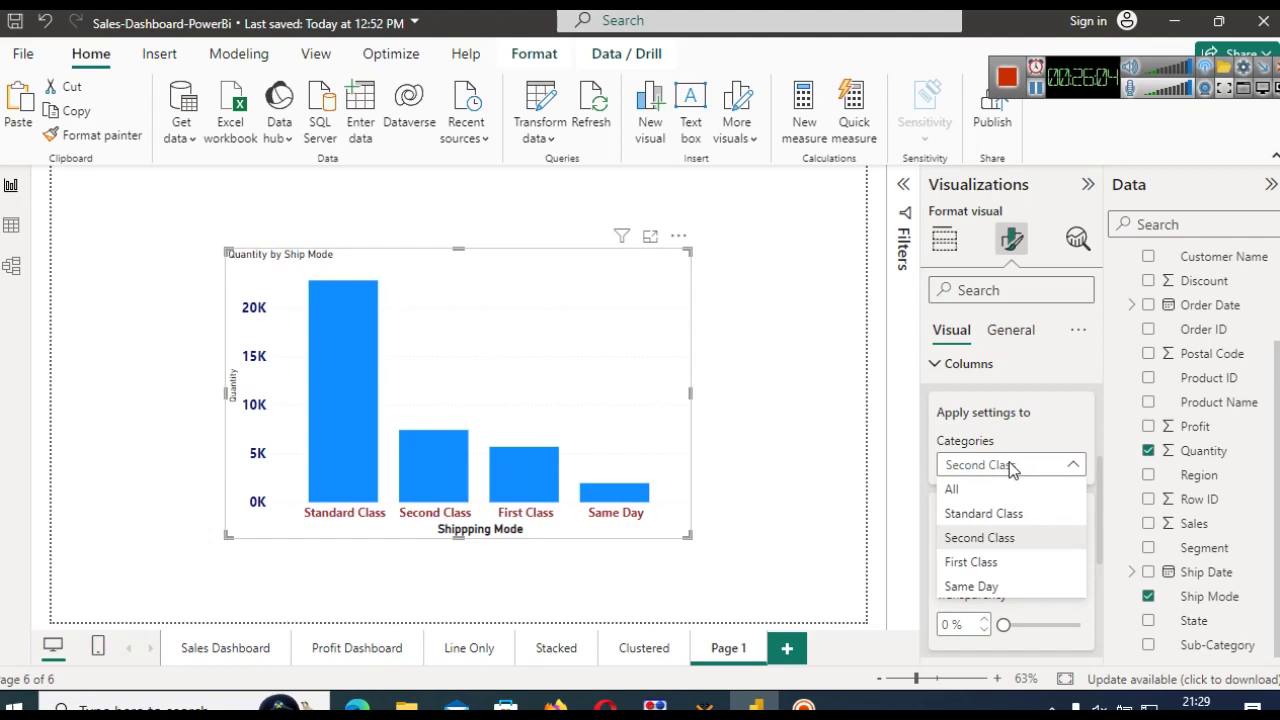
click(1012, 468)
click(985, 566)
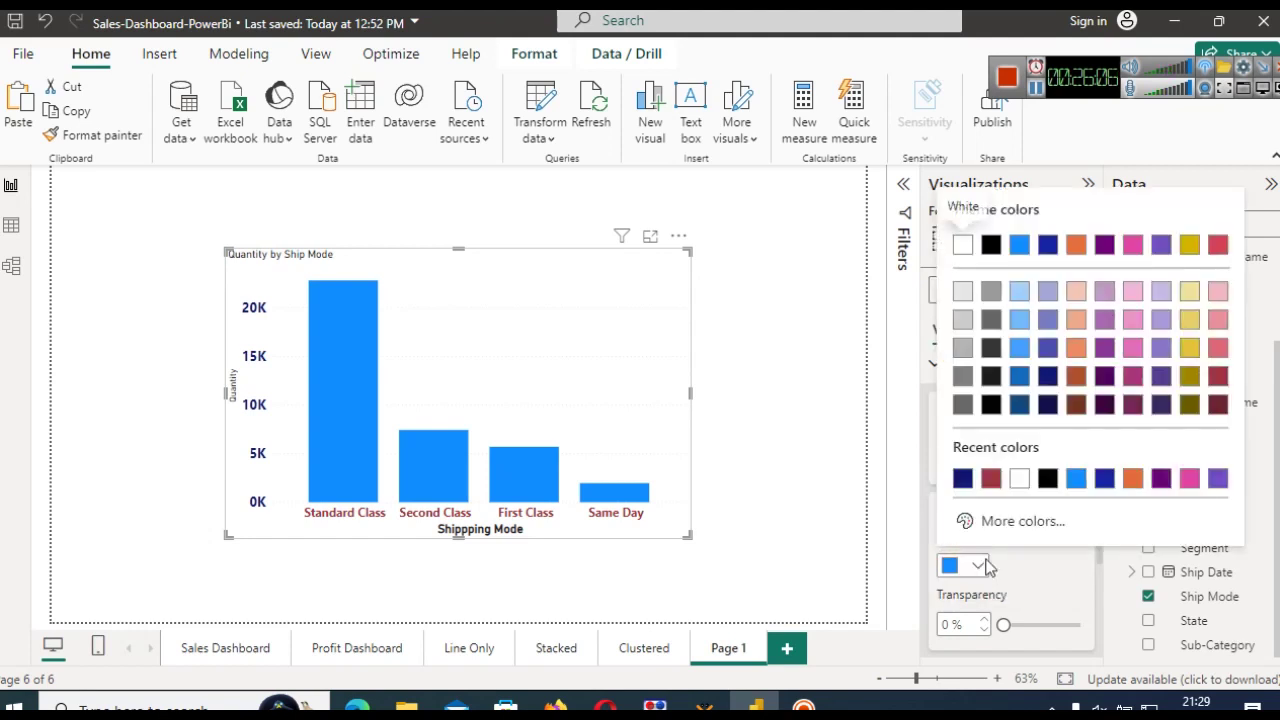
click(1218, 246)
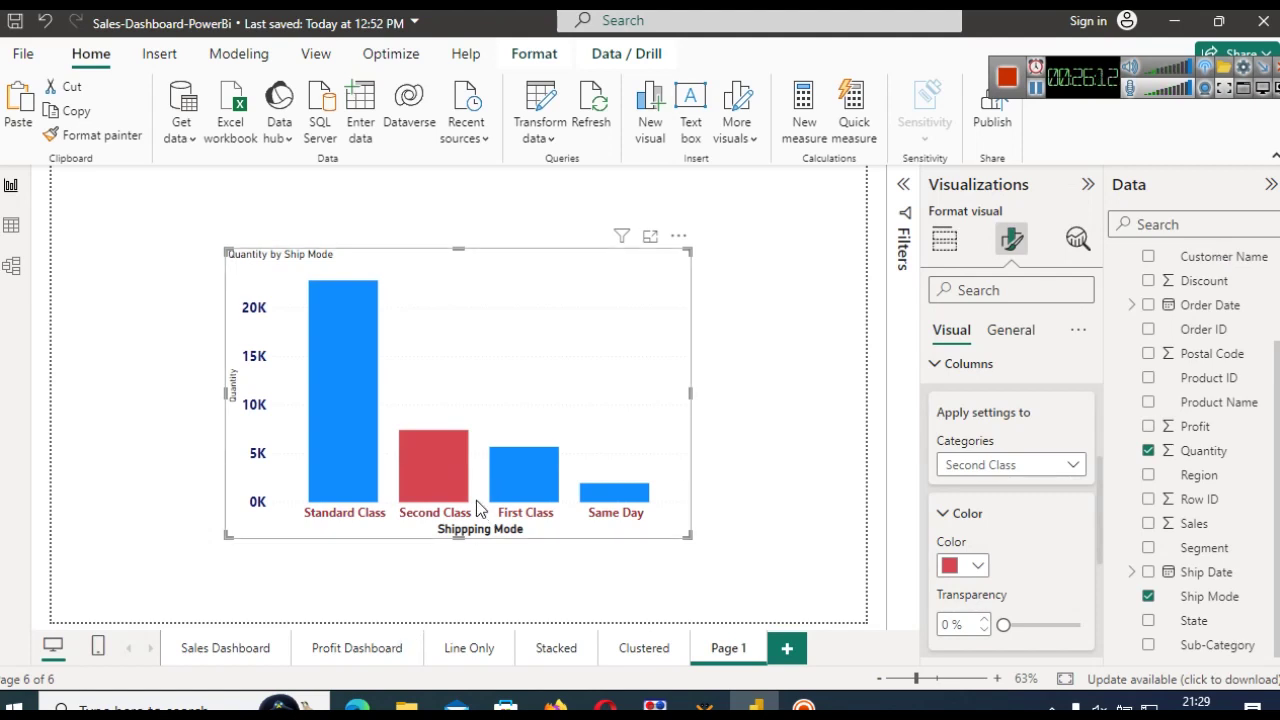
- Color the Standard Class column yellow, using a lighter shade of the gold theme color
click(1072, 466)
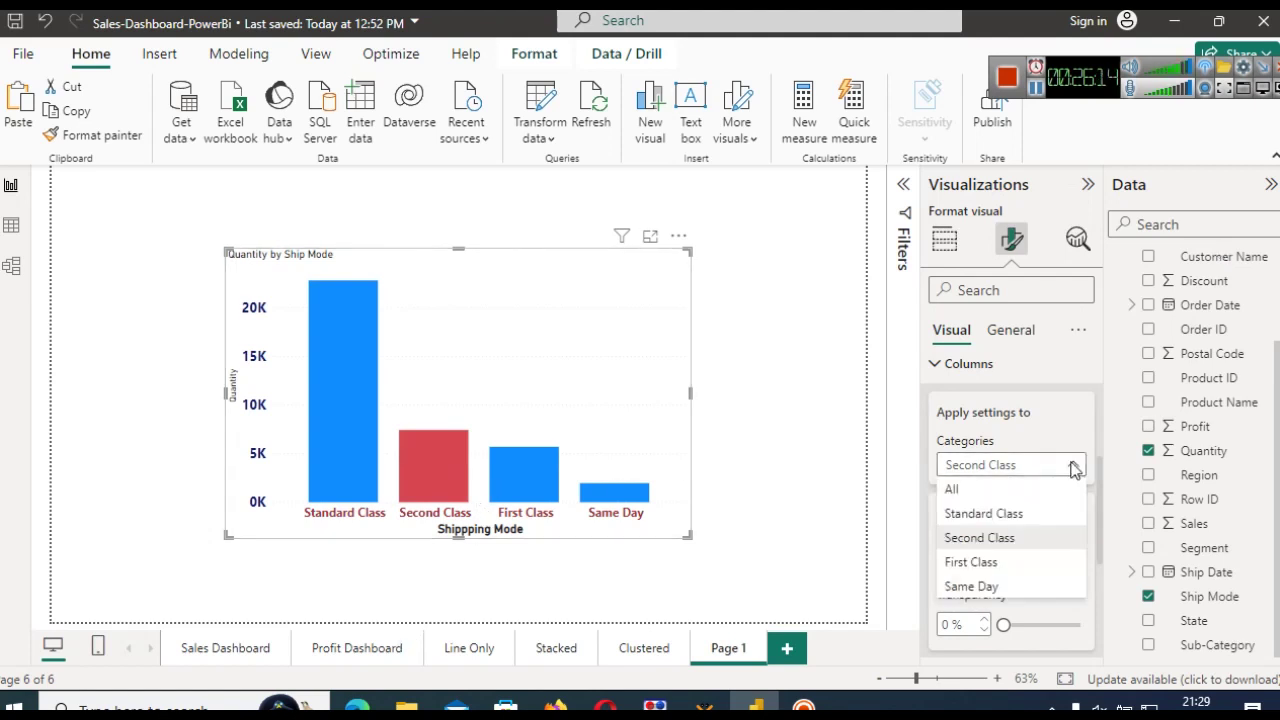
click(1073, 470)
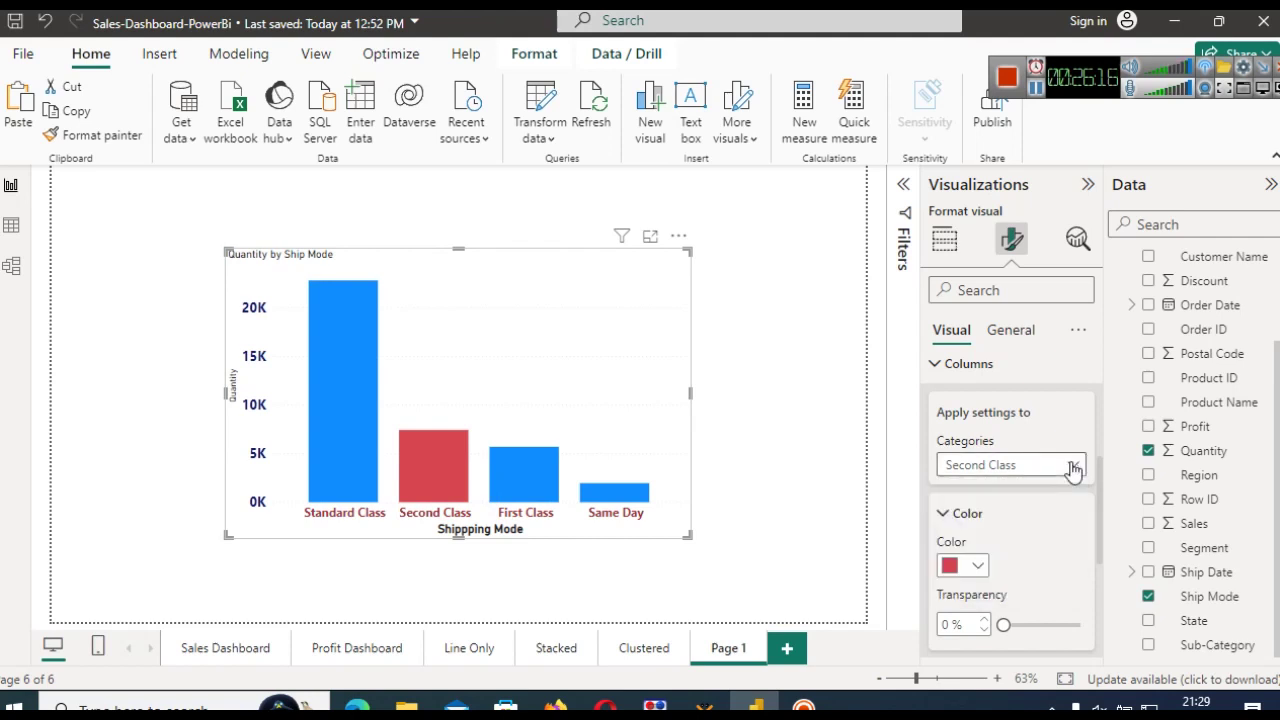
click(1073, 470)
click(1022, 523)
click(978, 566)
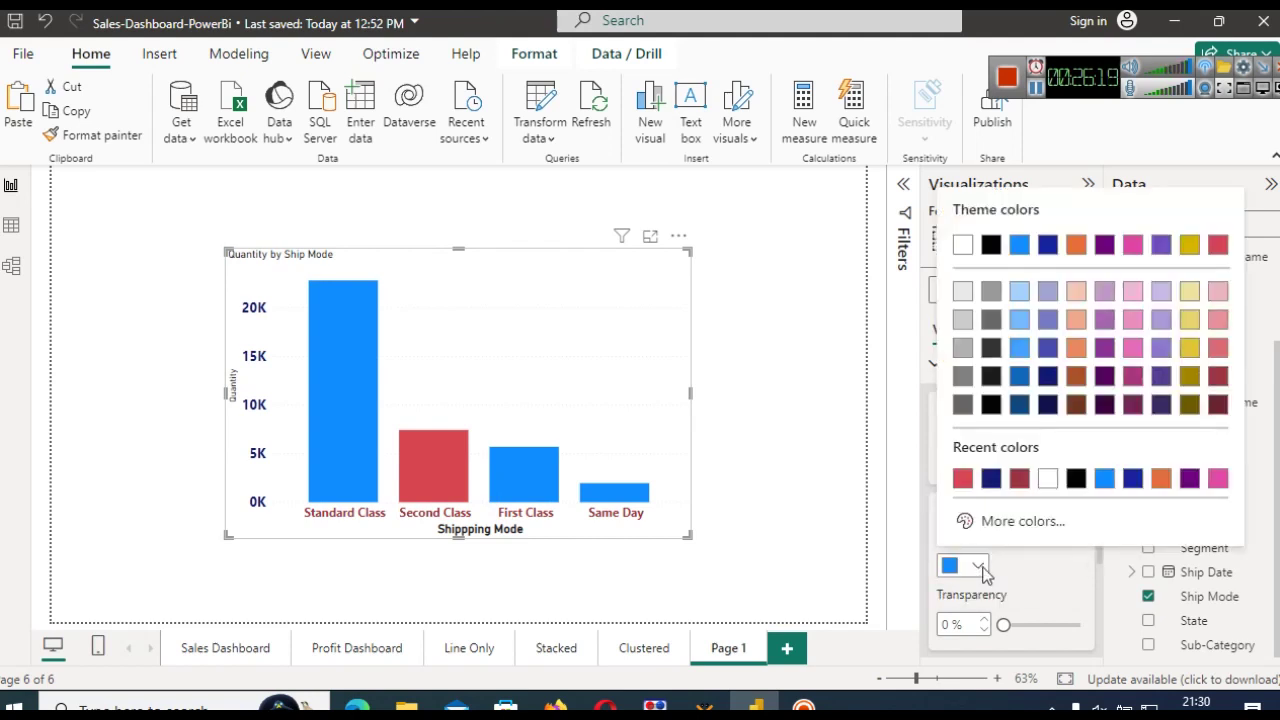
click(1189, 349)
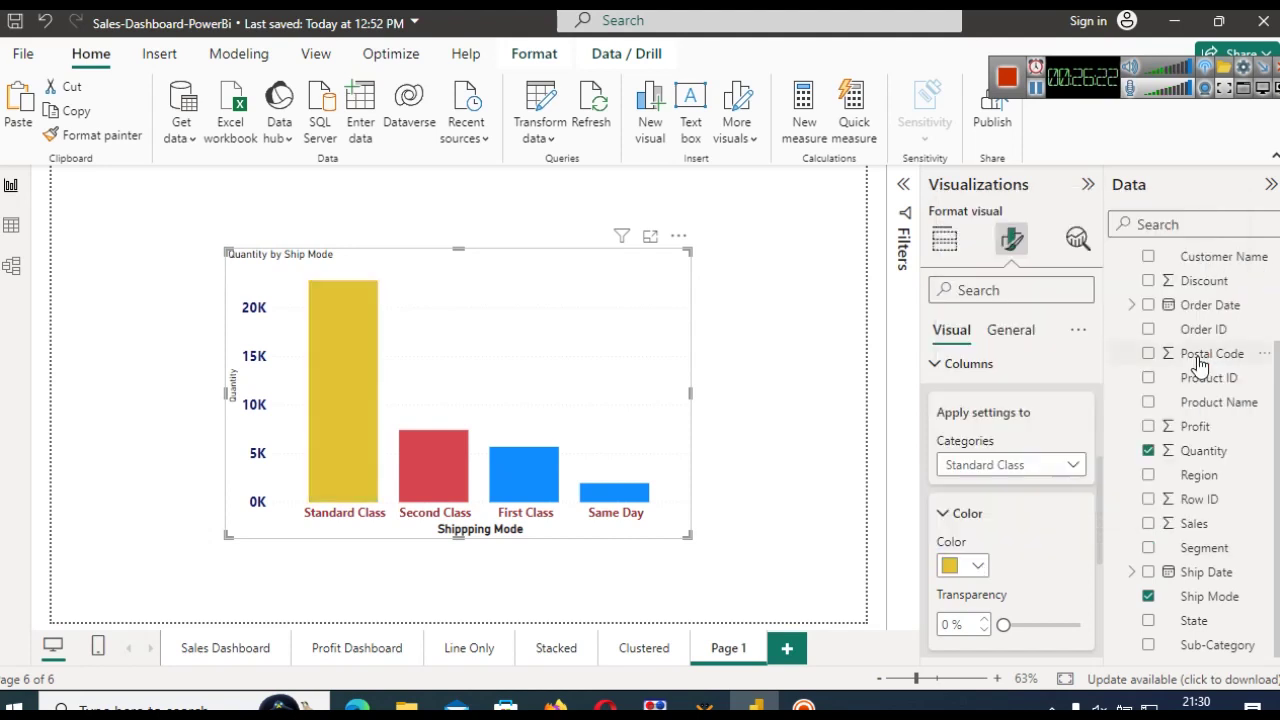
- Color the First Class column dark magenta, using a darker shade of the pink theme color
click(1017, 468)
click(997, 566)
click(977, 566)
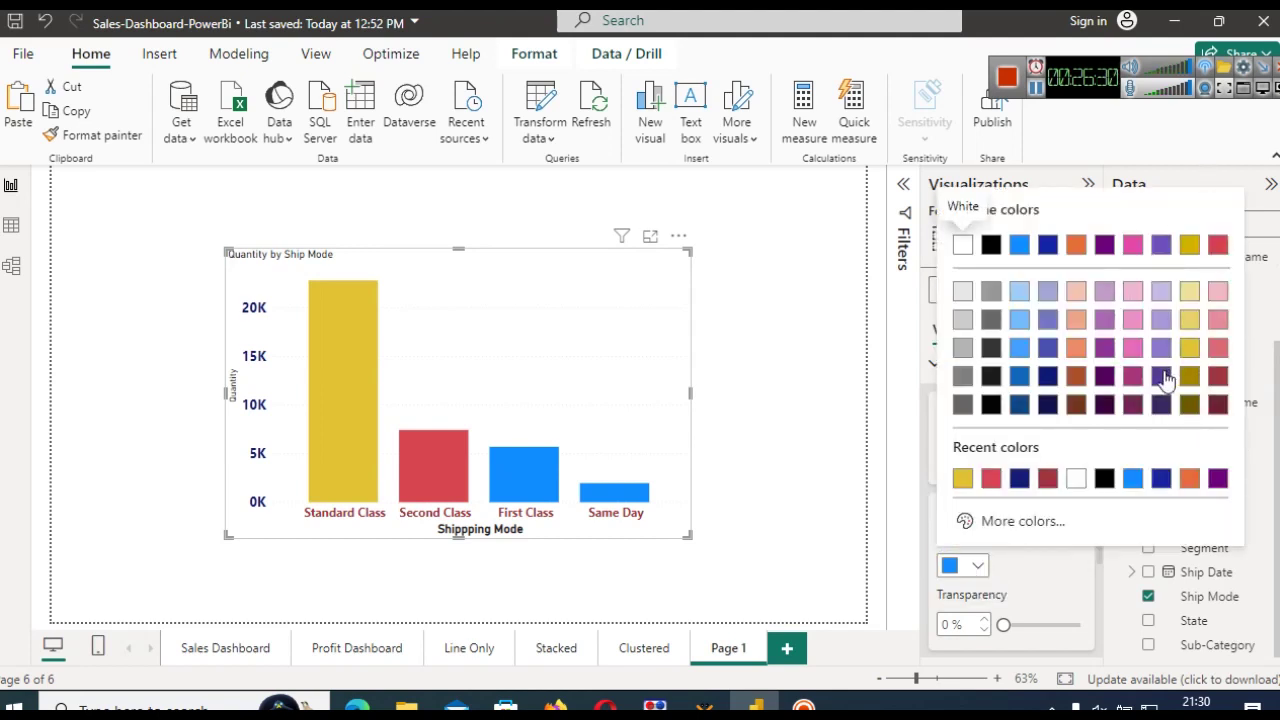
click(1131, 393)
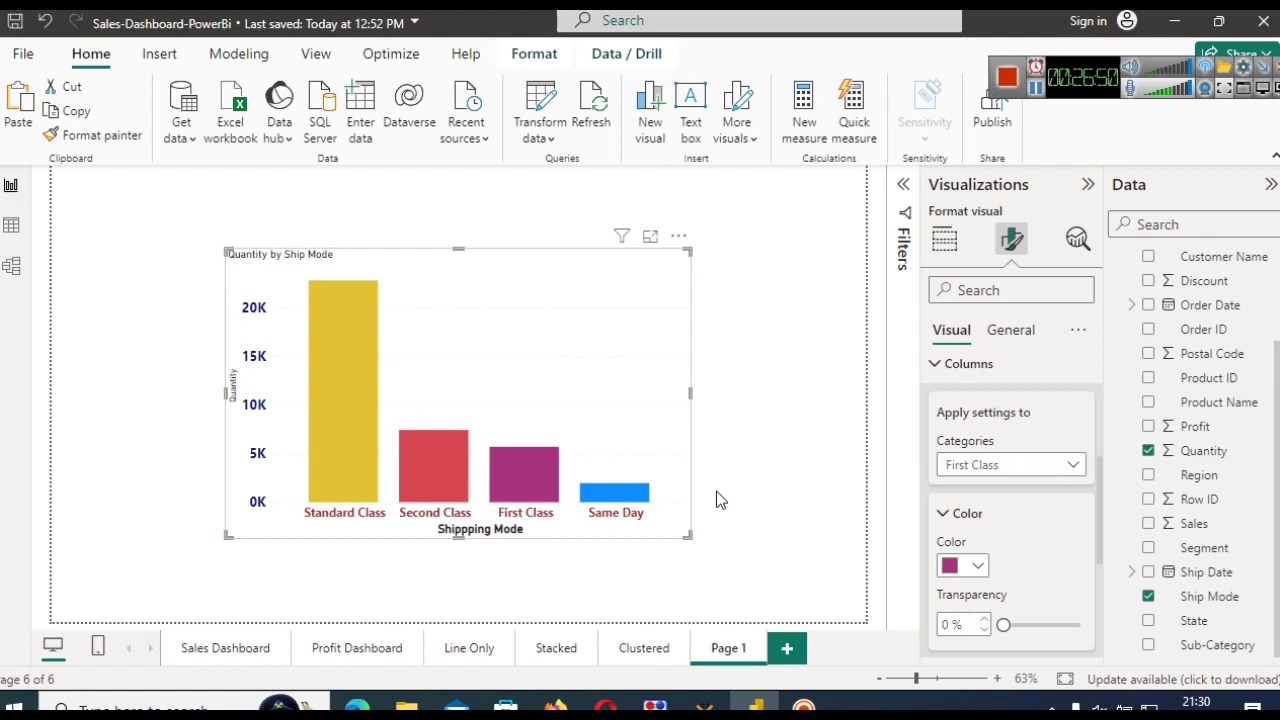
- Recolor the Standard Class column with the darkest shade of the blue theme color
click(979, 474)
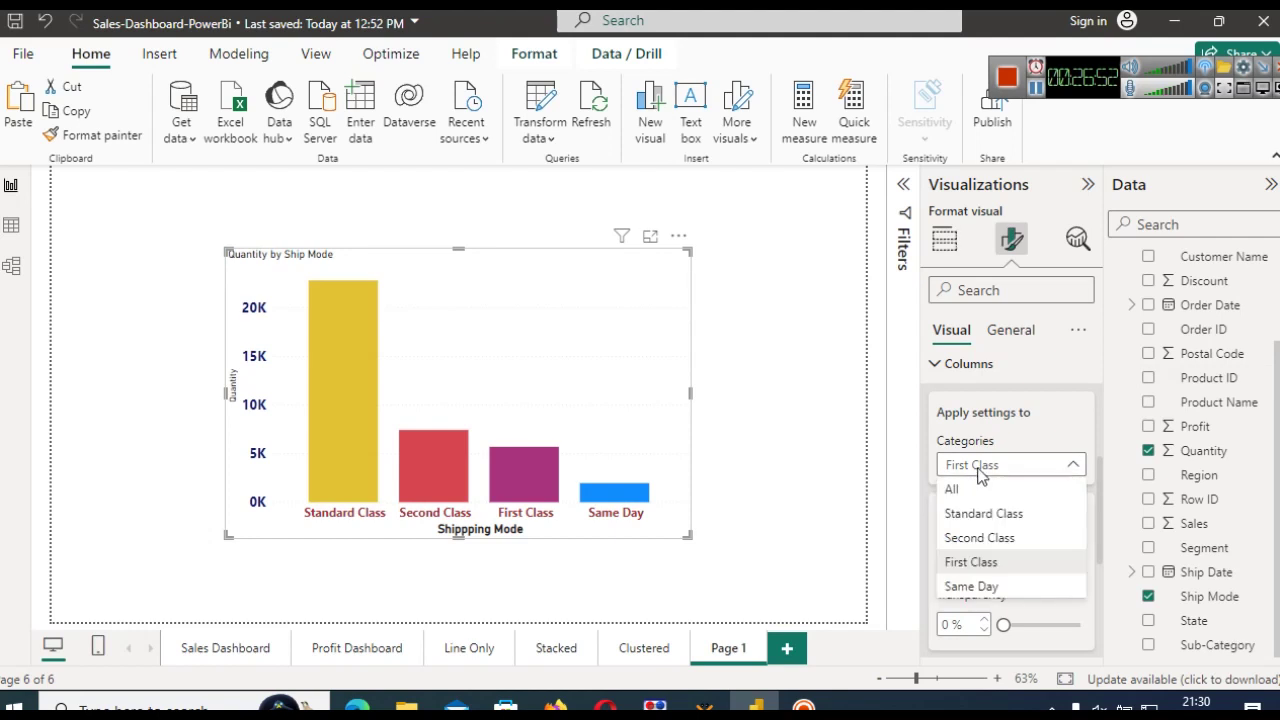
click(986, 522)
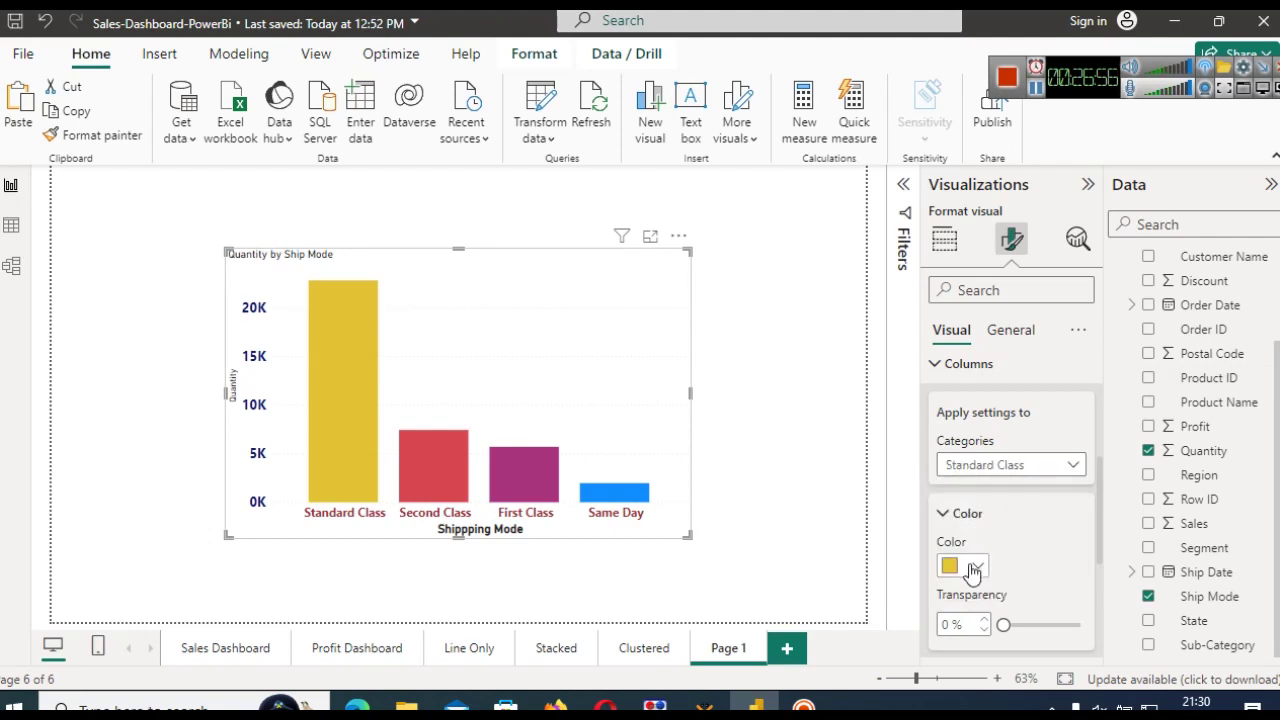
click(975, 566)
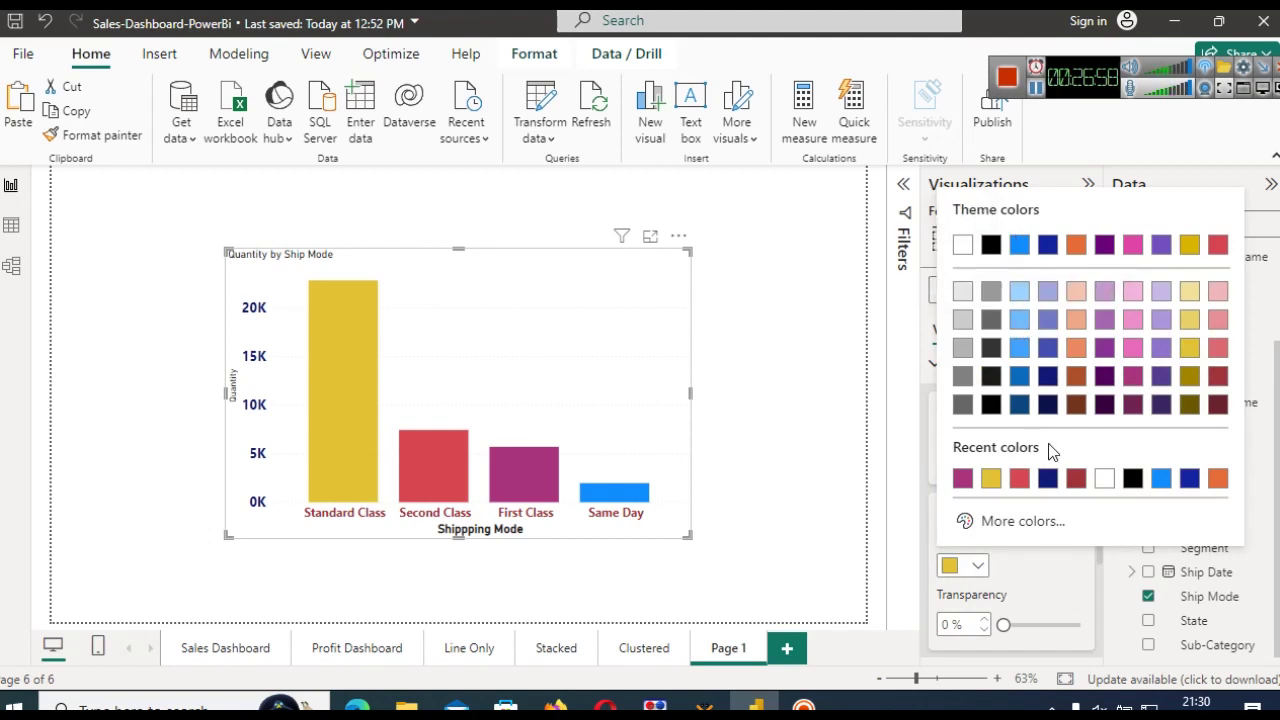
click(1026, 402)
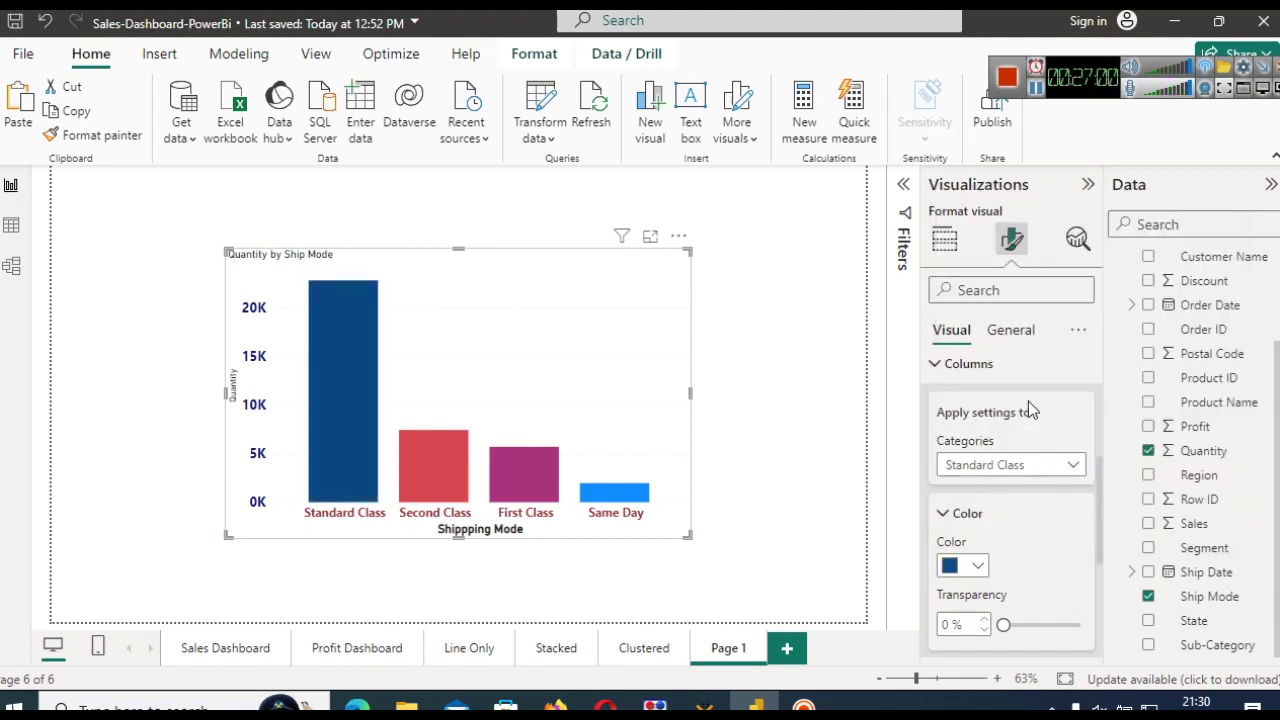
- Recolor the Second Class column with the second-darkest shade of the blue theme color
click(976, 470)
click(973, 537)
click(966, 566)
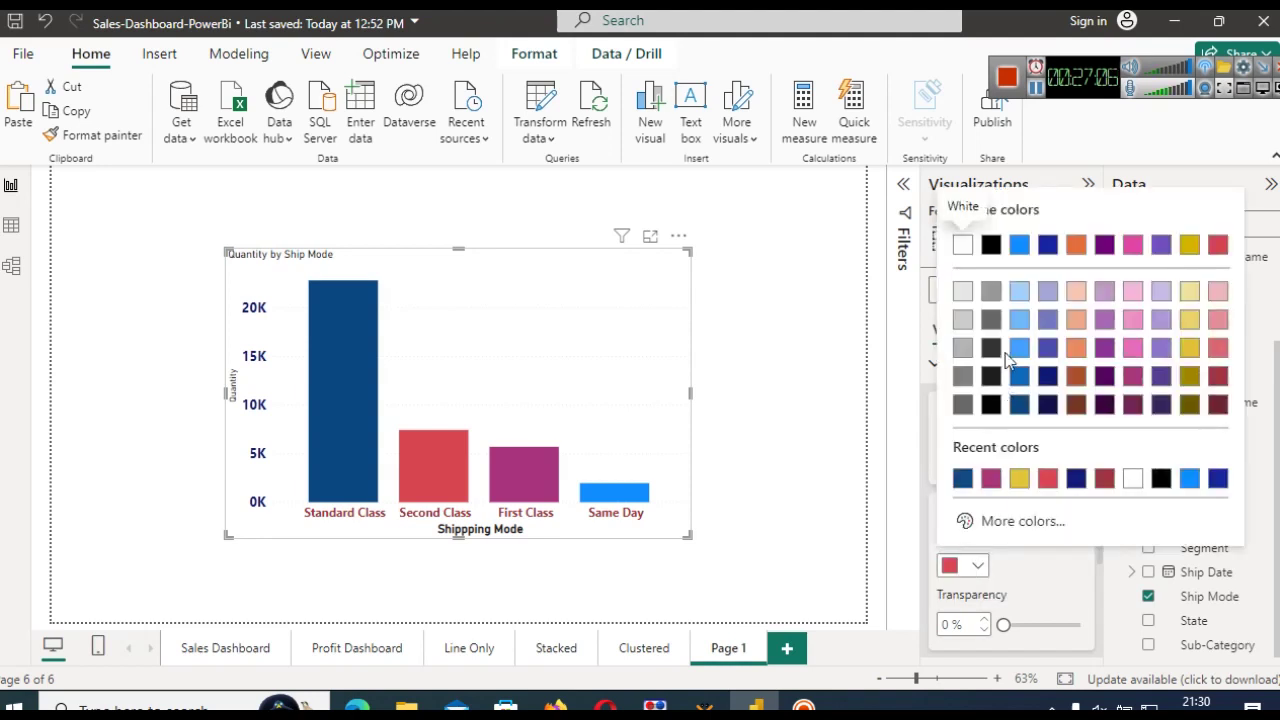
click(1020, 376)
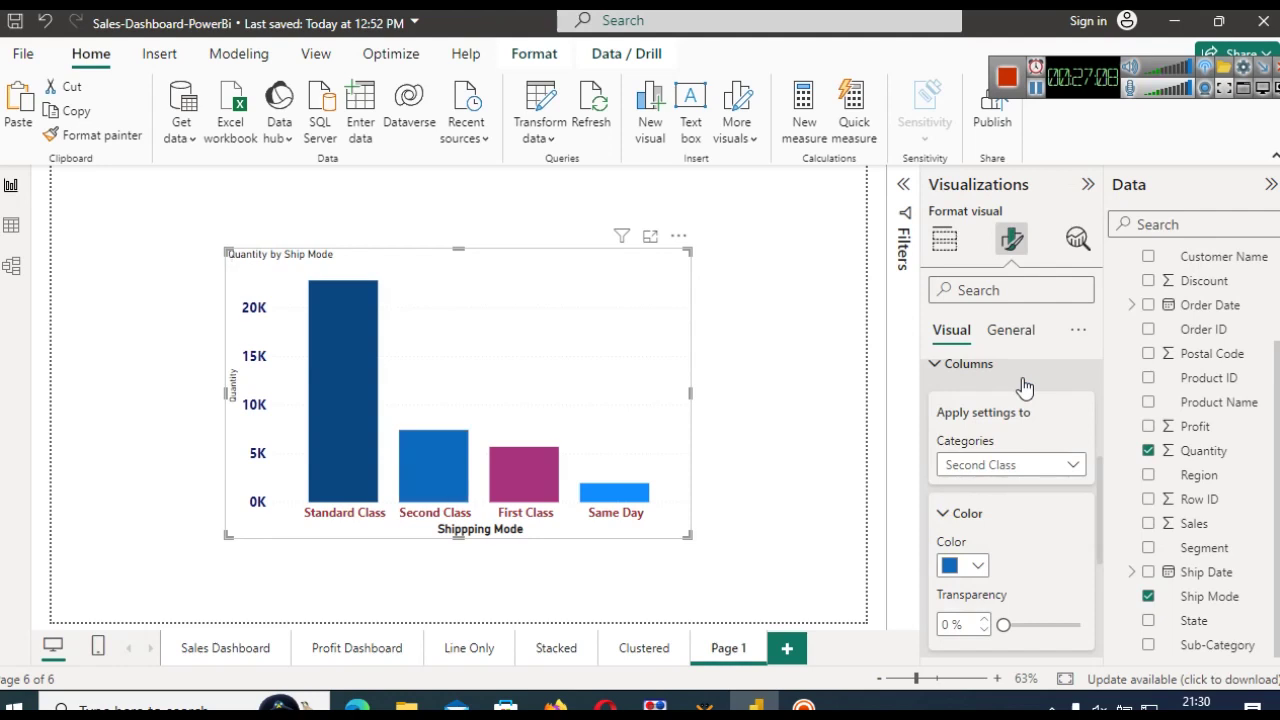
- Recolor the First Class column light blue, one shade lighter in the palette than the Second Class column
click(990, 465)
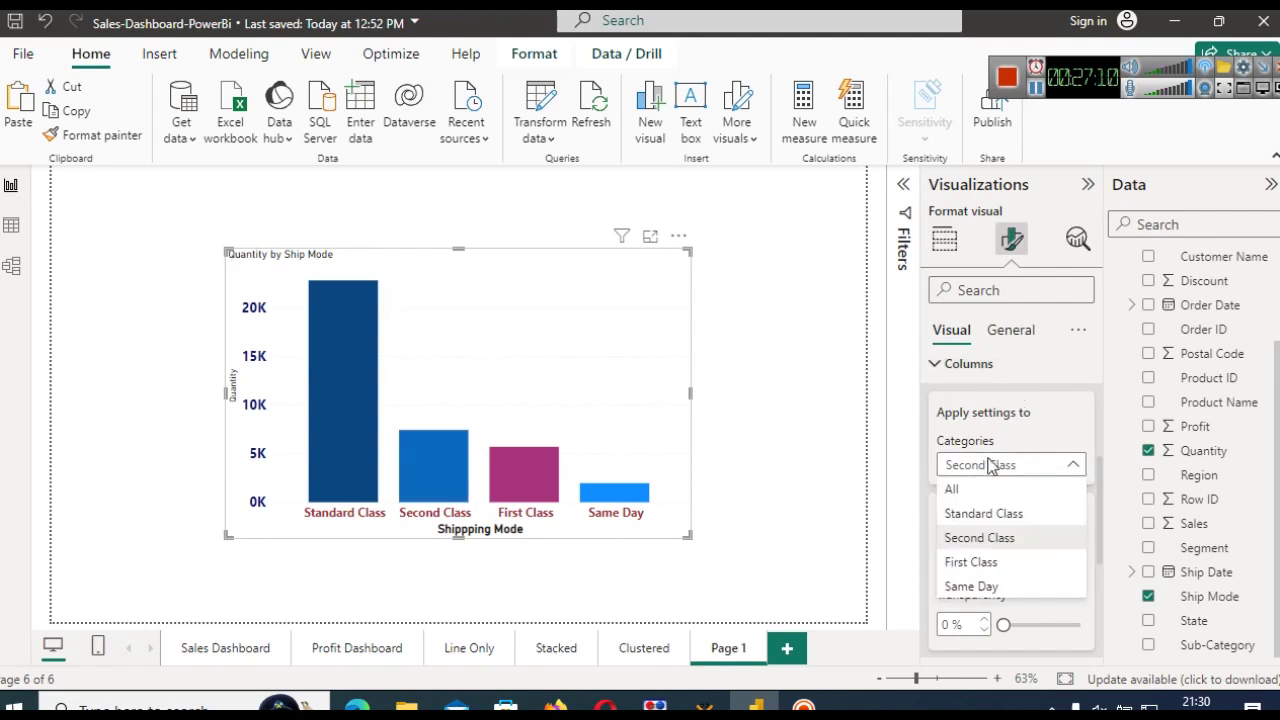
click(975, 564)
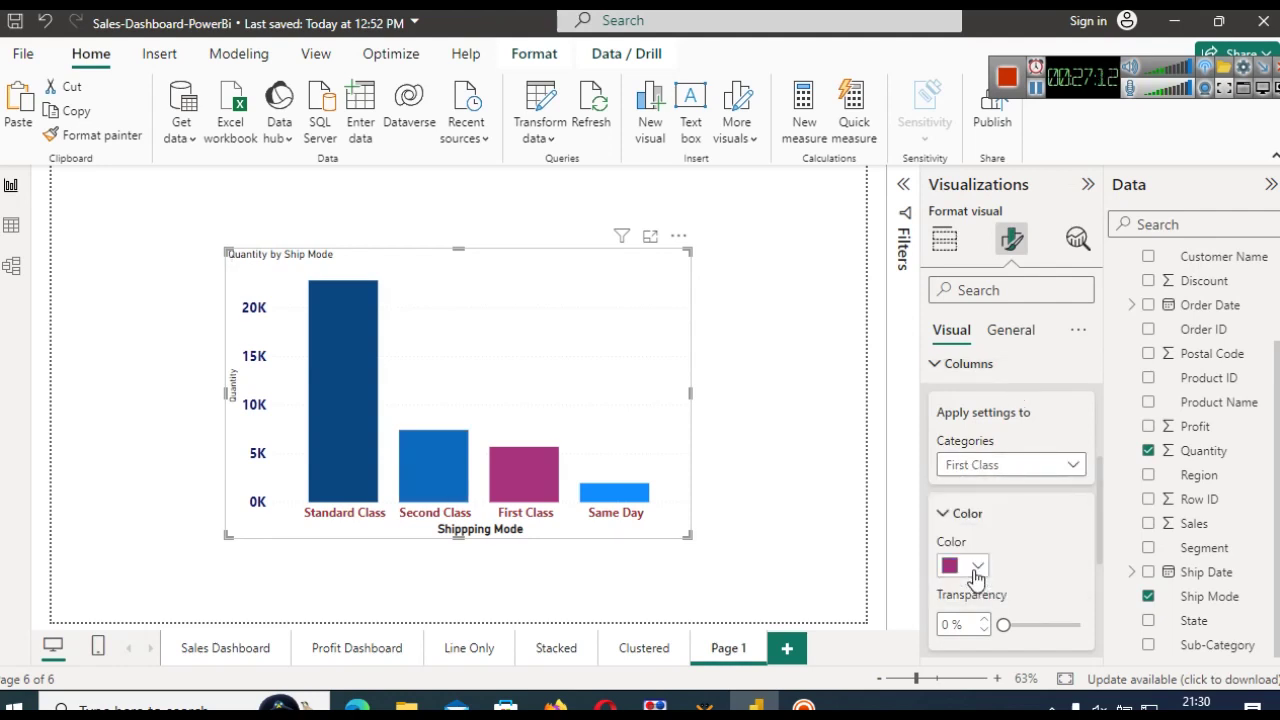
click(976, 568)
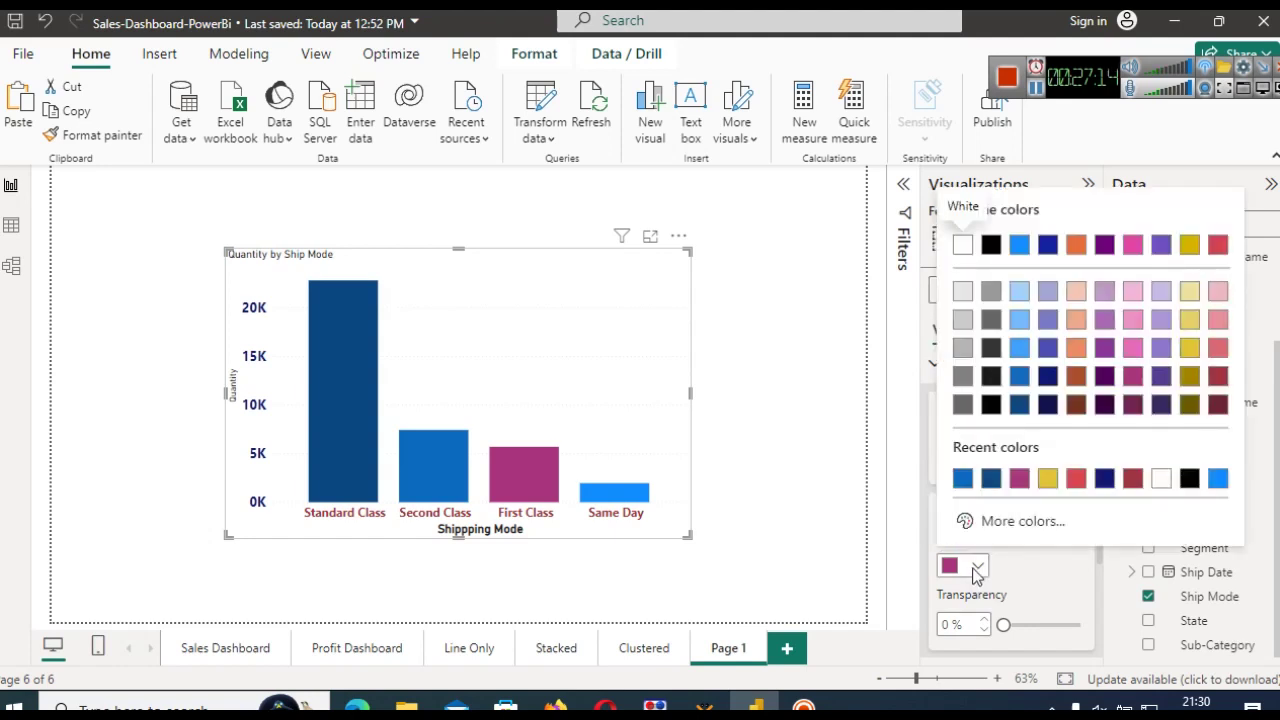
click(1020, 347)
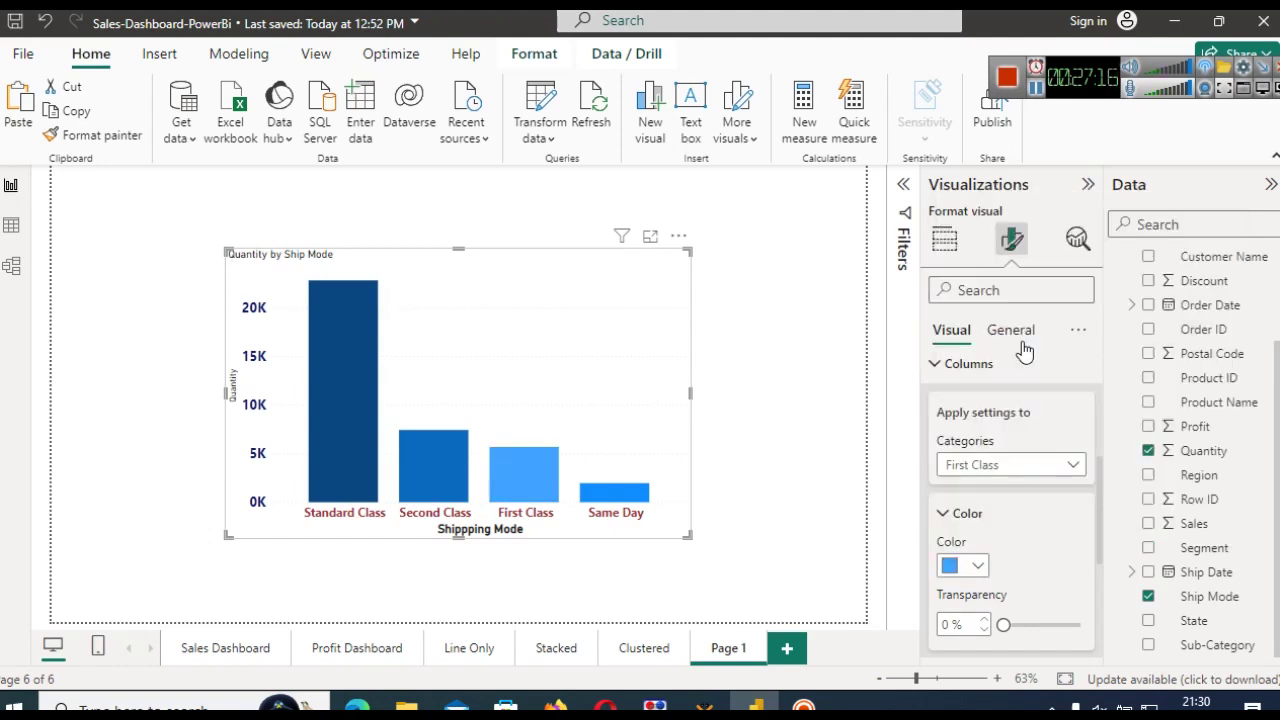
- Color the Same Day column with a paler blue, one shade lighter in the palette than the First Class column
click(978, 482)
click(982, 587)
click(978, 566)
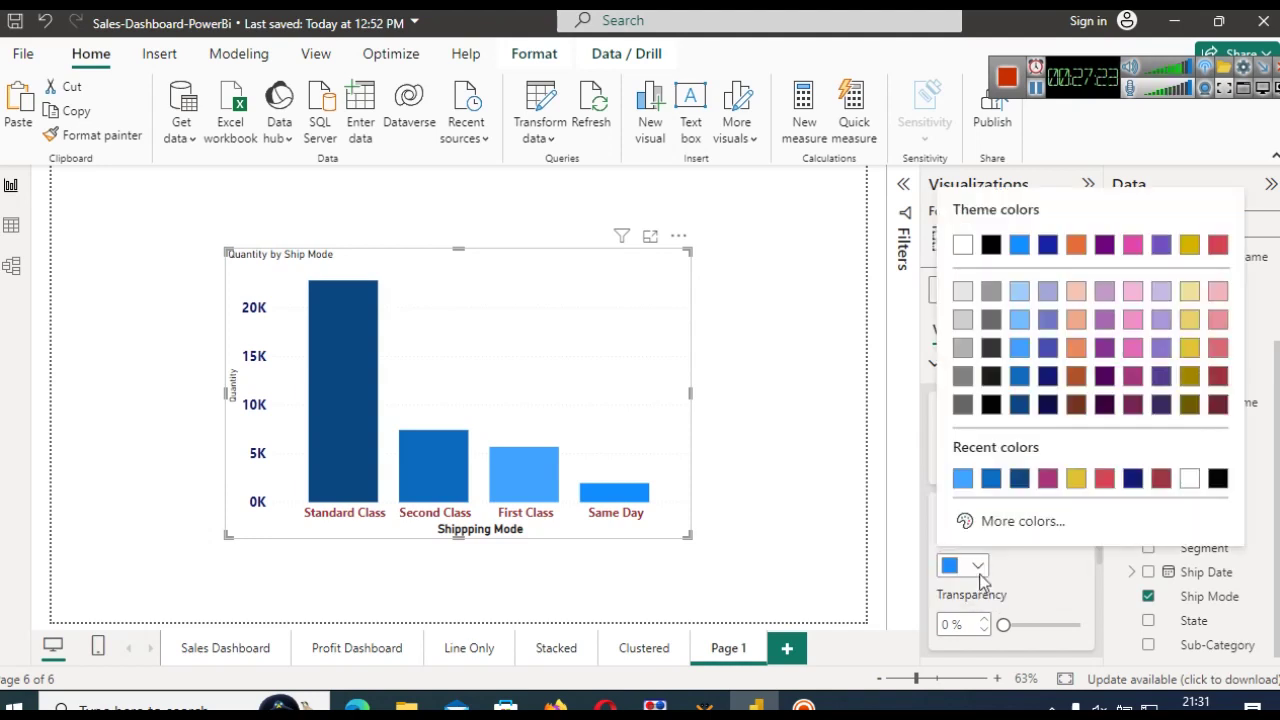
click(1019, 320)
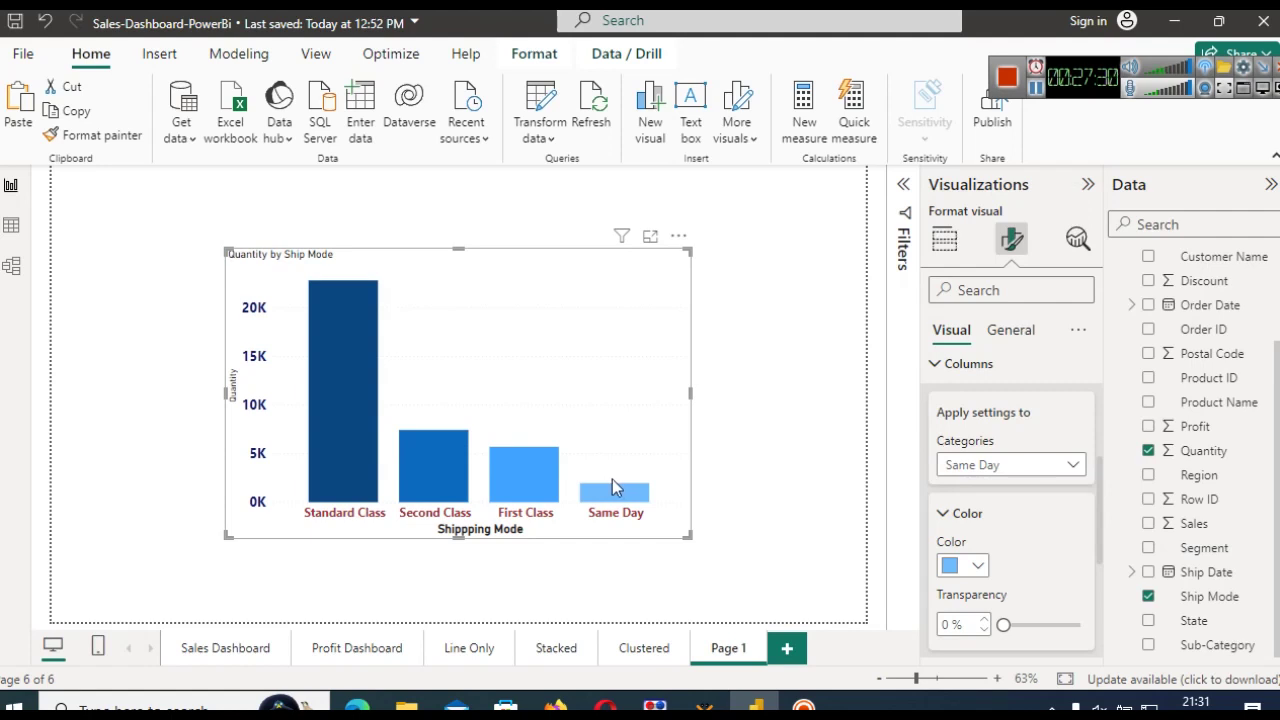
mouse_move(350, 333)
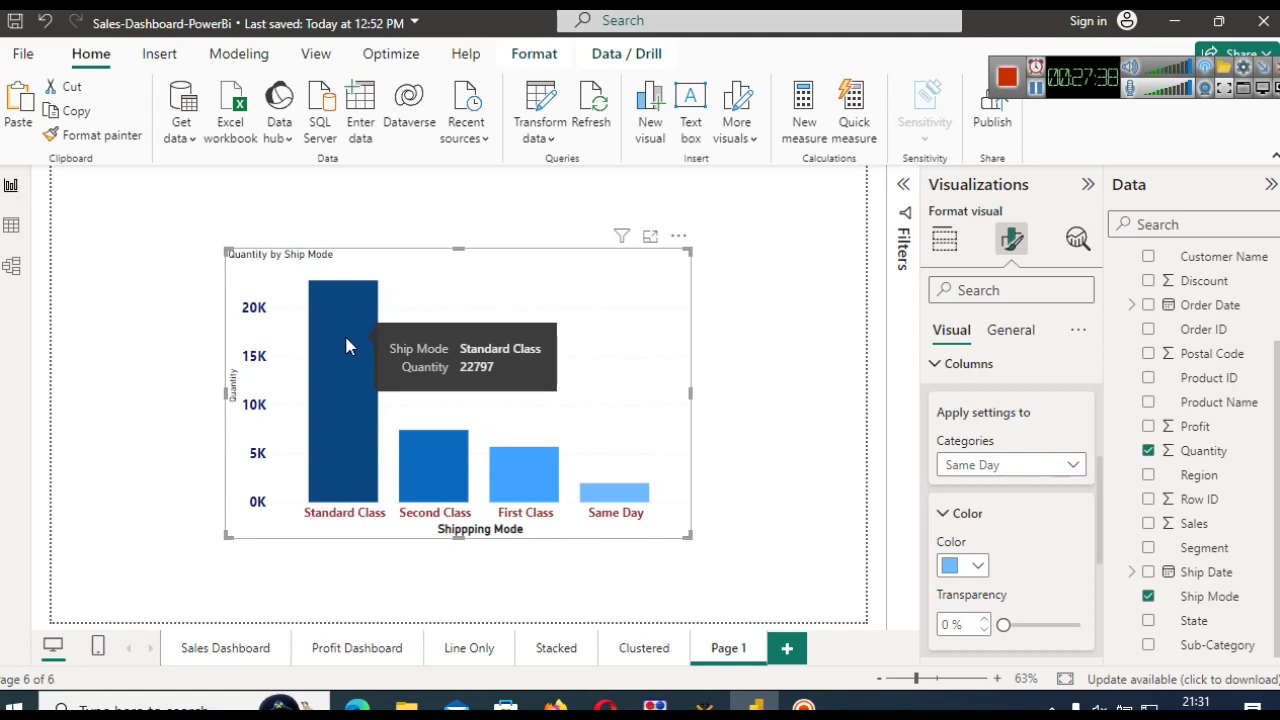
mouse_move(636, 500)
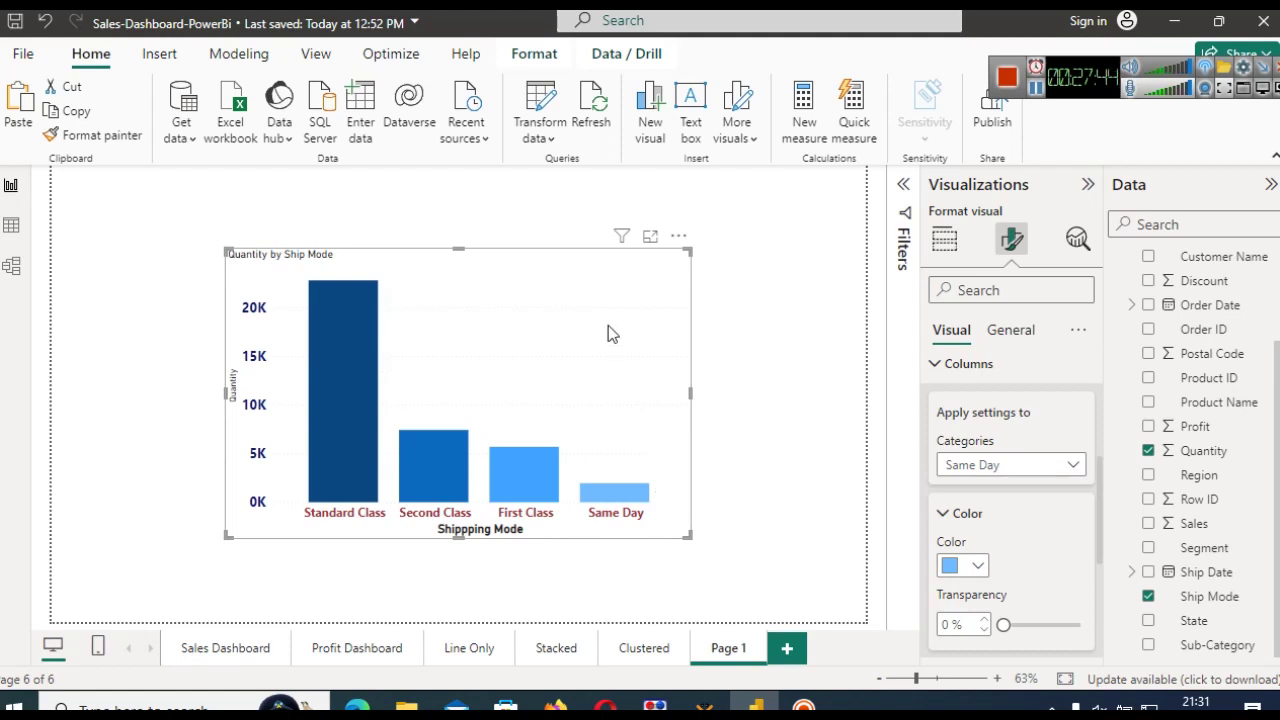
click(975, 566)
click(975, 566)
mouse_move(496, 501)
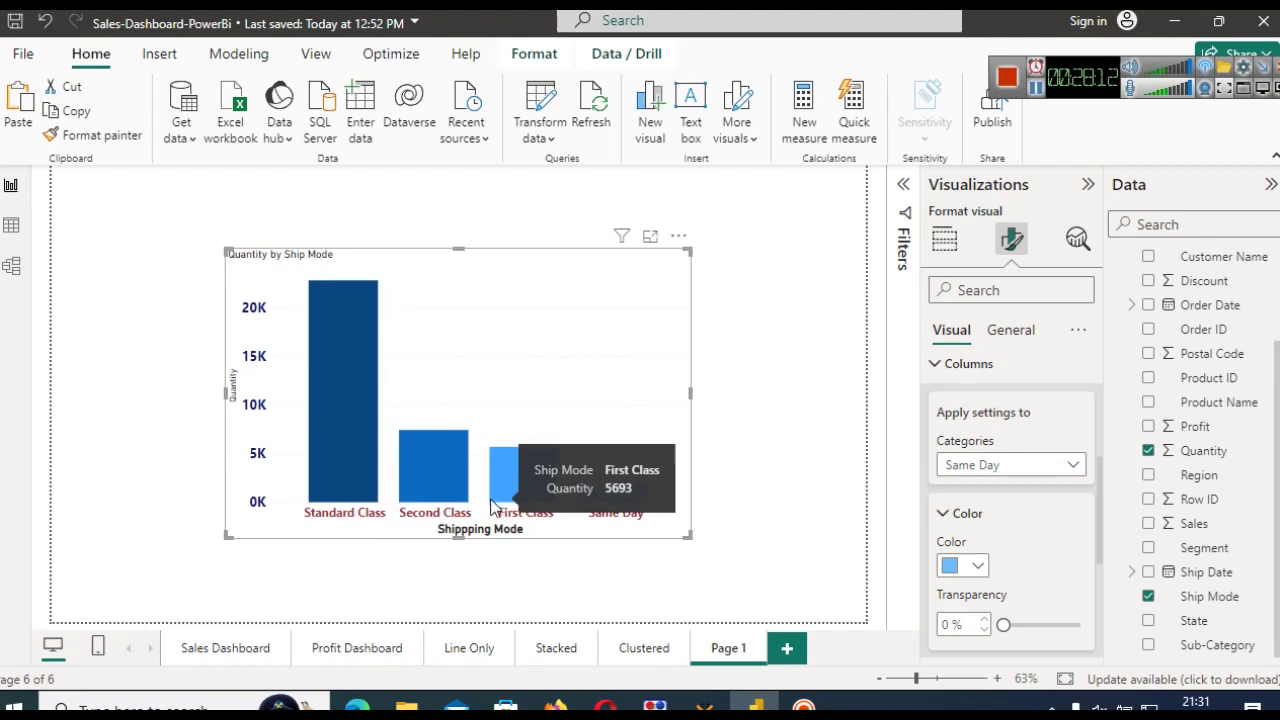
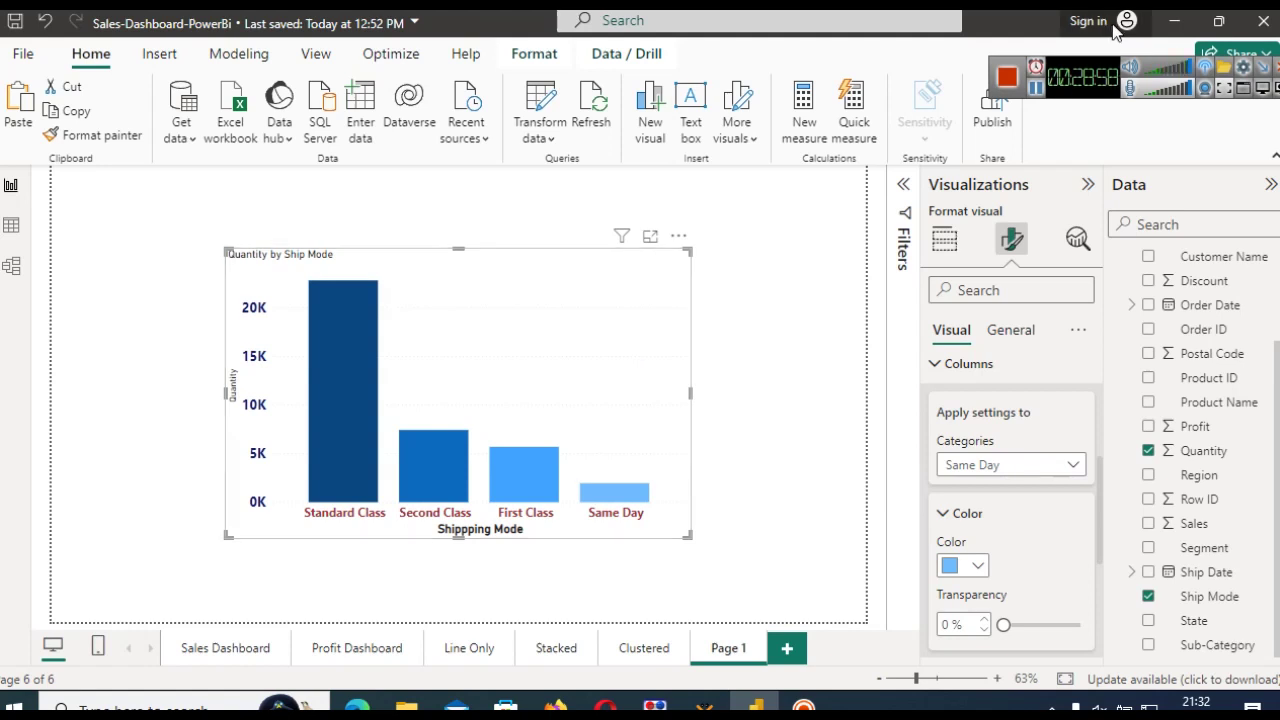
click(1036, 88)
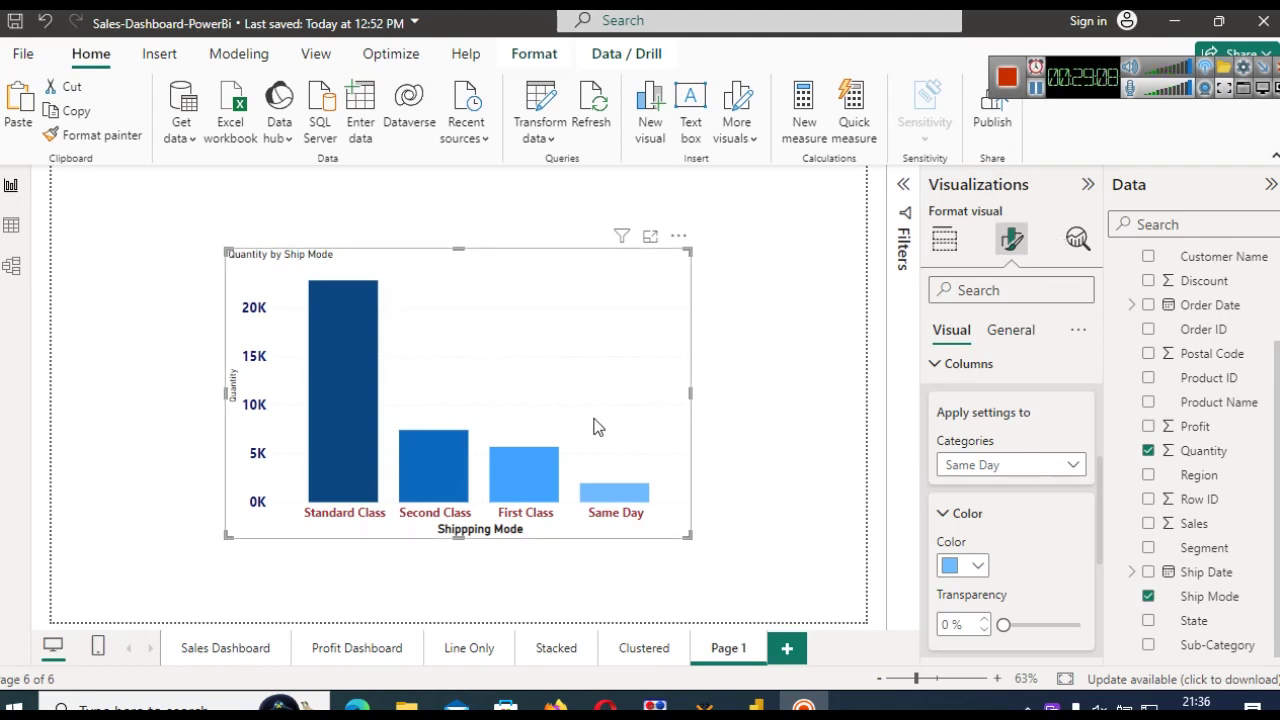
- Turn on the chart's zoom slider, try its lower handle, and turn the slider off again
click(940, 250)
click(1012, 240)
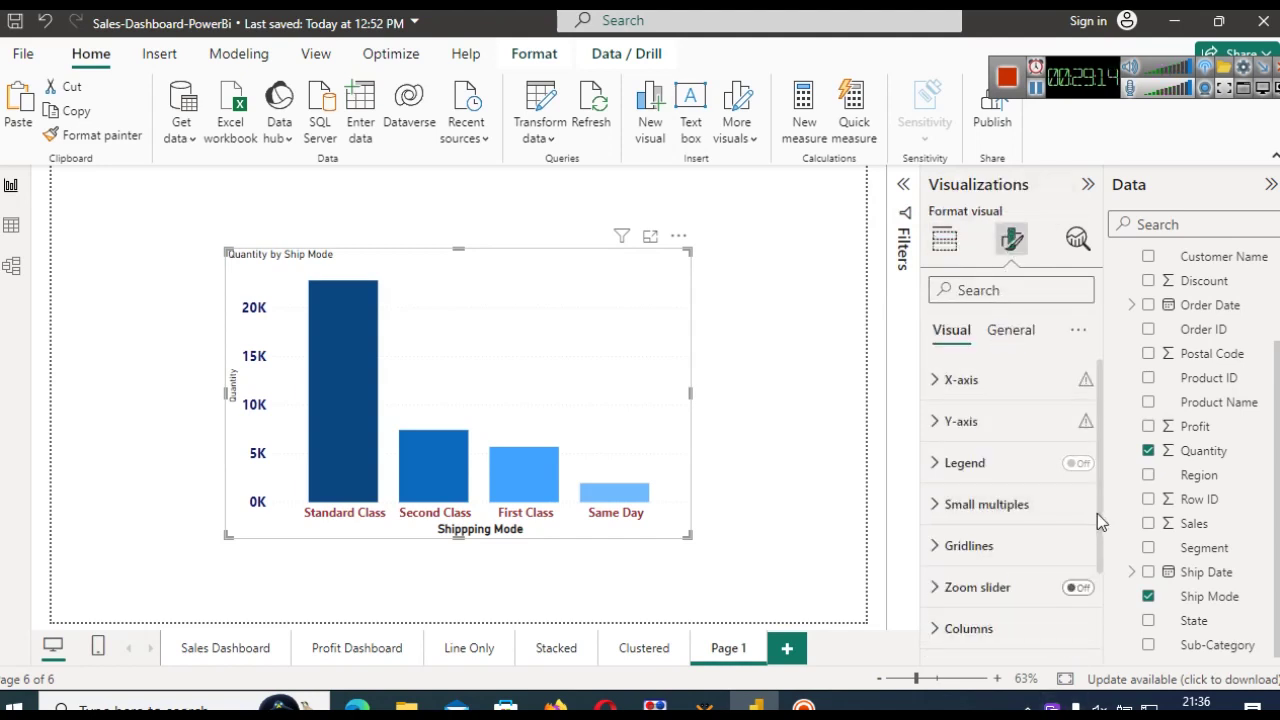
click(1080, 588)
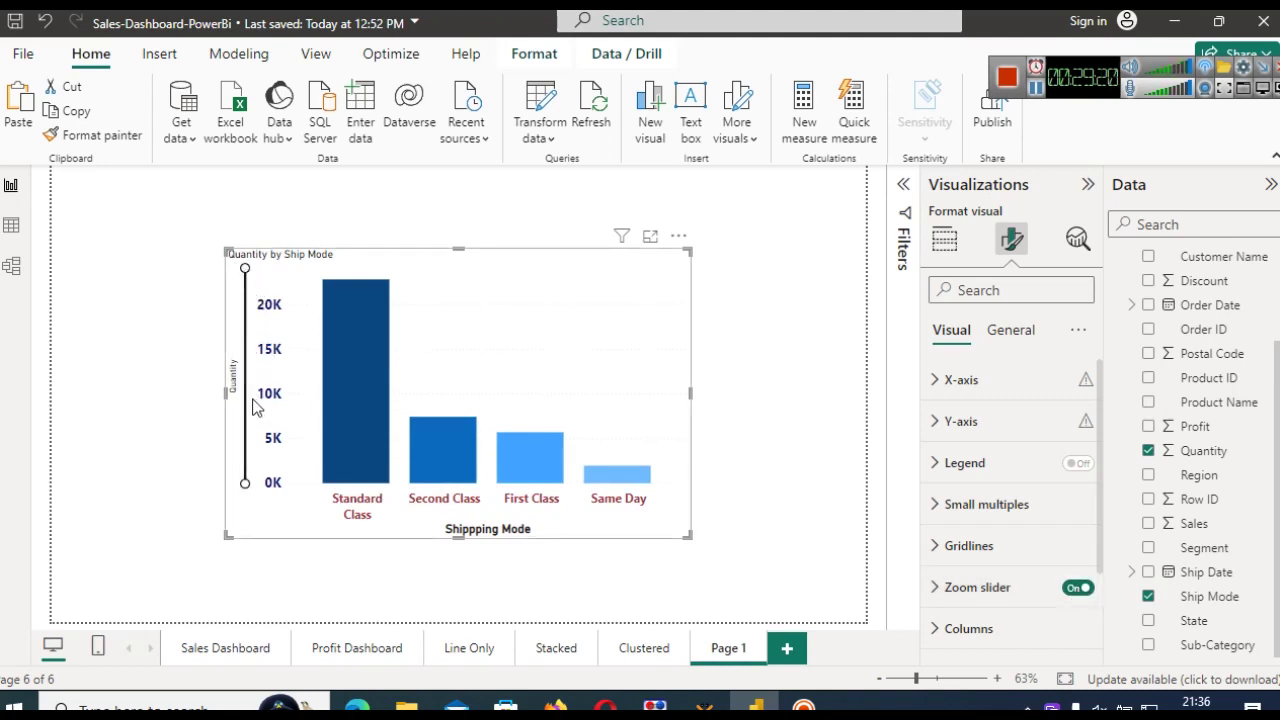
mouse_move(245, 483)
mouse_down()
mouse_move(246, 282)
mouse_move(245, 483)
mouse_up()
click(1077, 589)
- Style the chart's horizontal gridlines as solid lines in a medium shade of the dark blue theme color
click(969, 546)
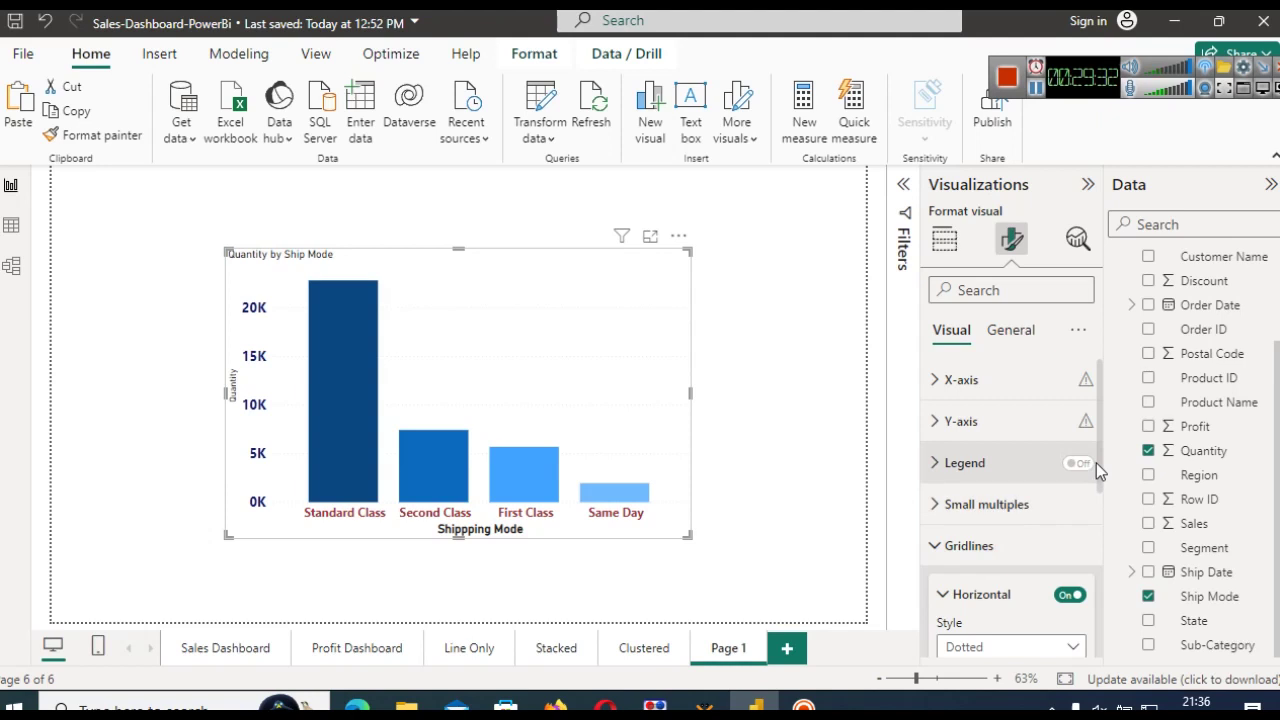
drag(1102, 463, 1102, 532)
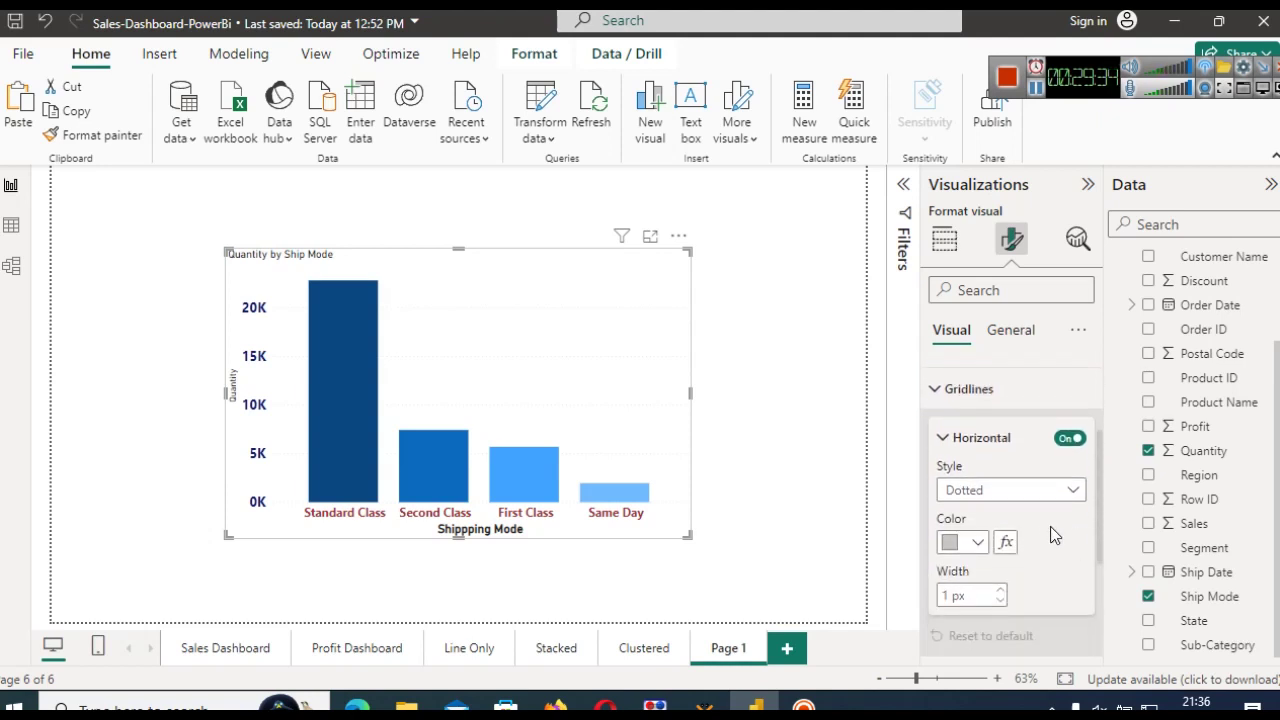
click(1002, 498)
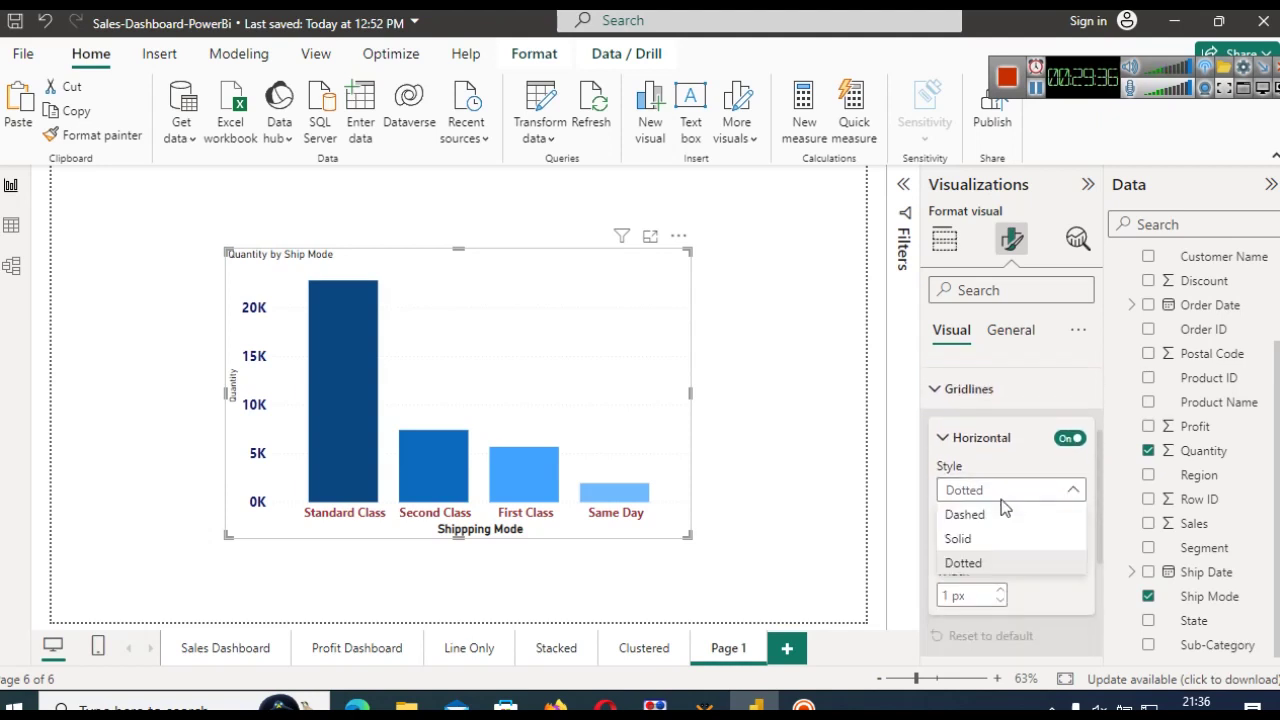
click(984, 541)
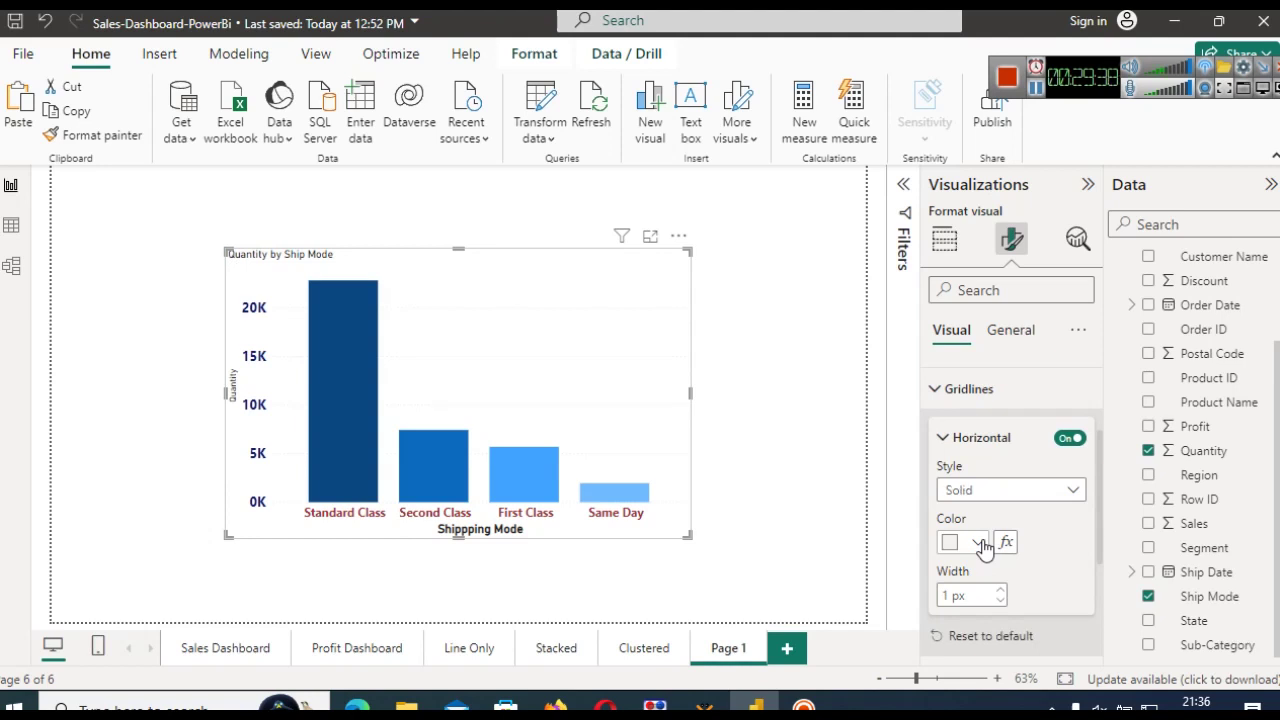
click(976, 542)
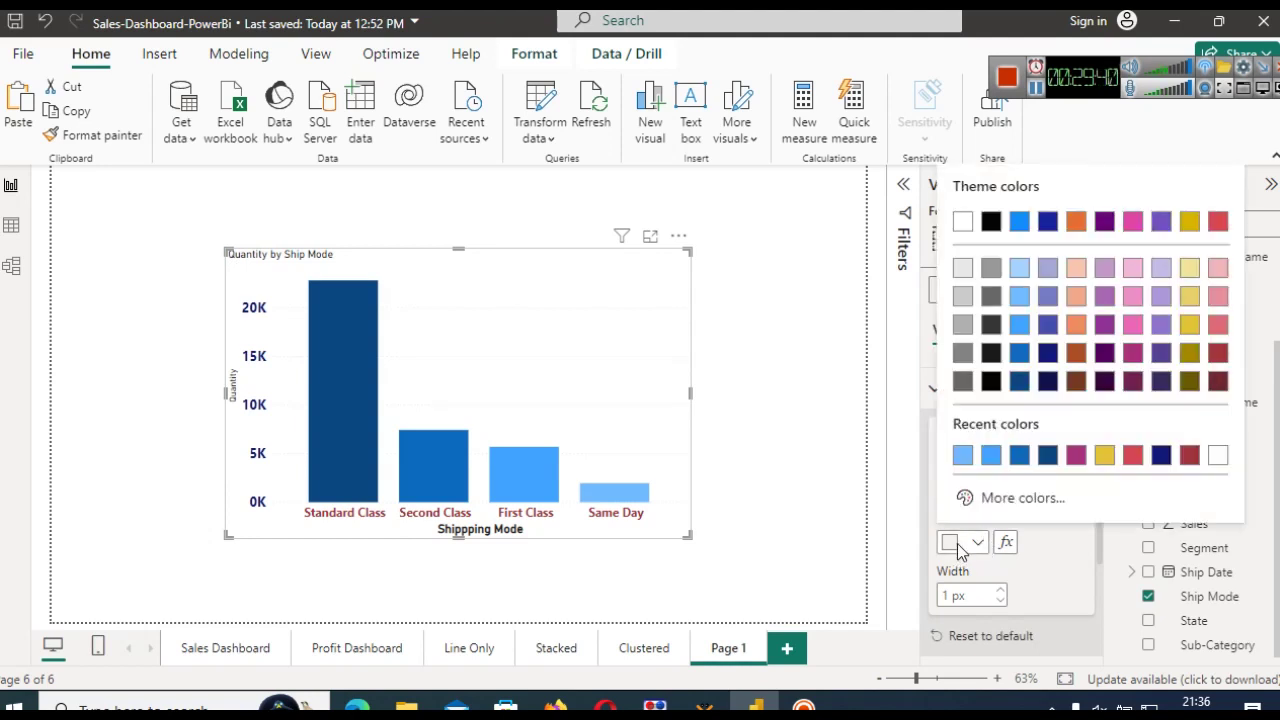
click(1055, 294)
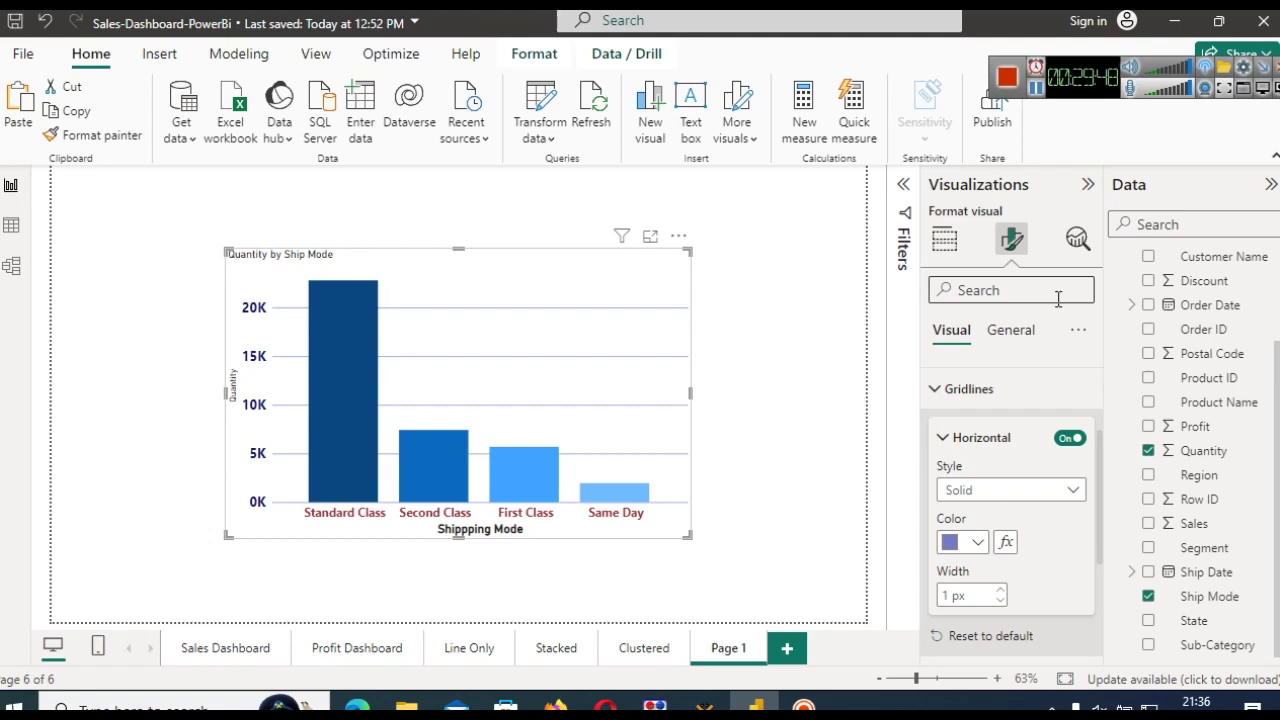
- Set the horizontal gridlines' width to 4 px and switch the horizontal gridlines off
click(975, 595)
text(4)
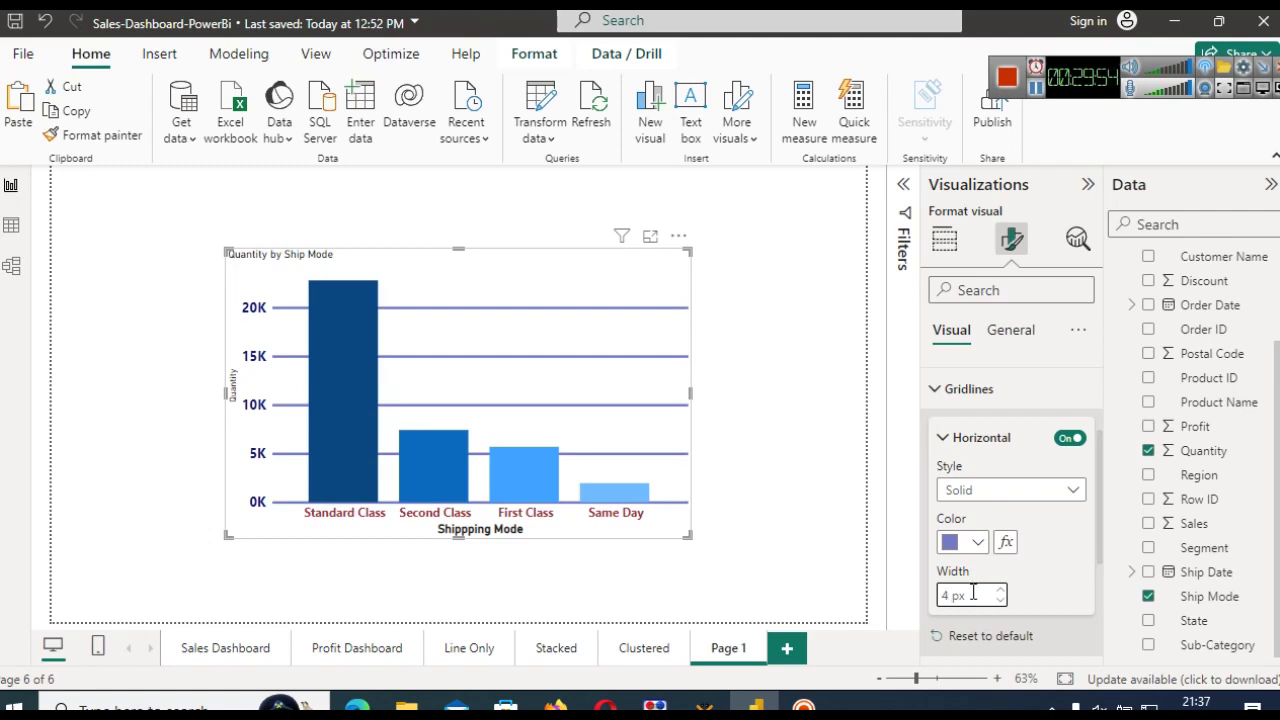
key(BackSpace)
text(4)
click(944, 440)
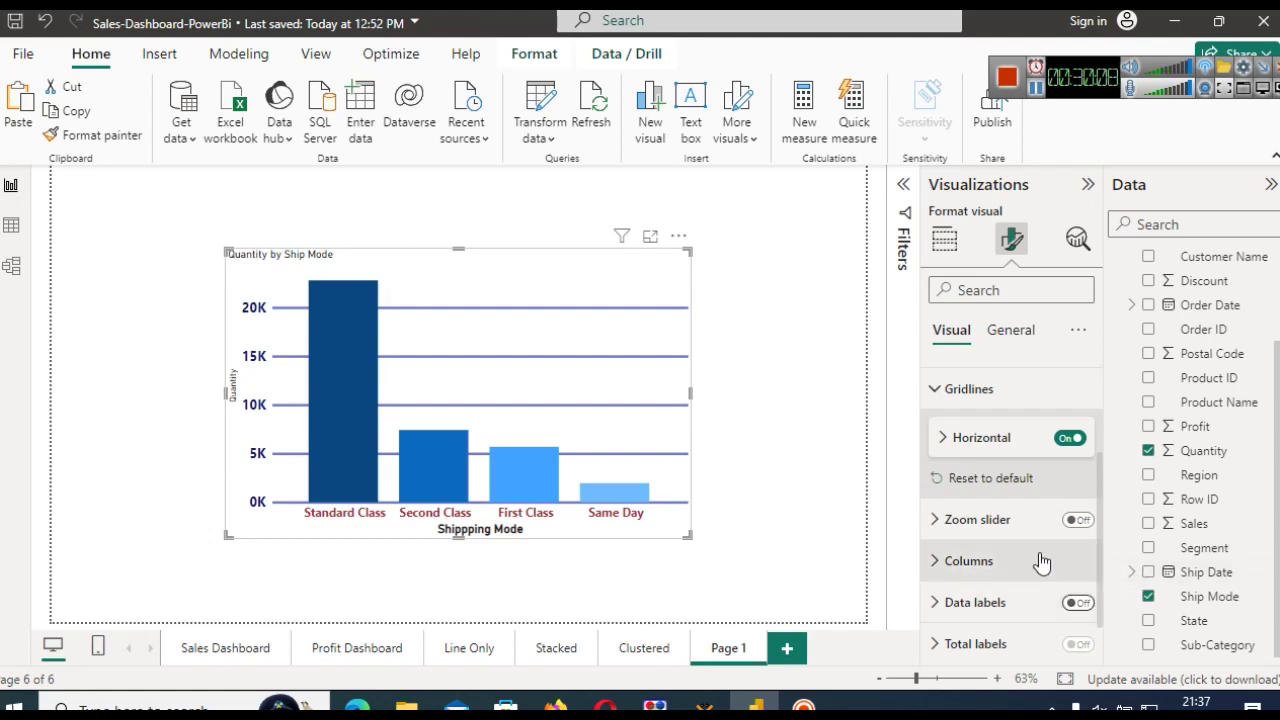
click(1063, 440)
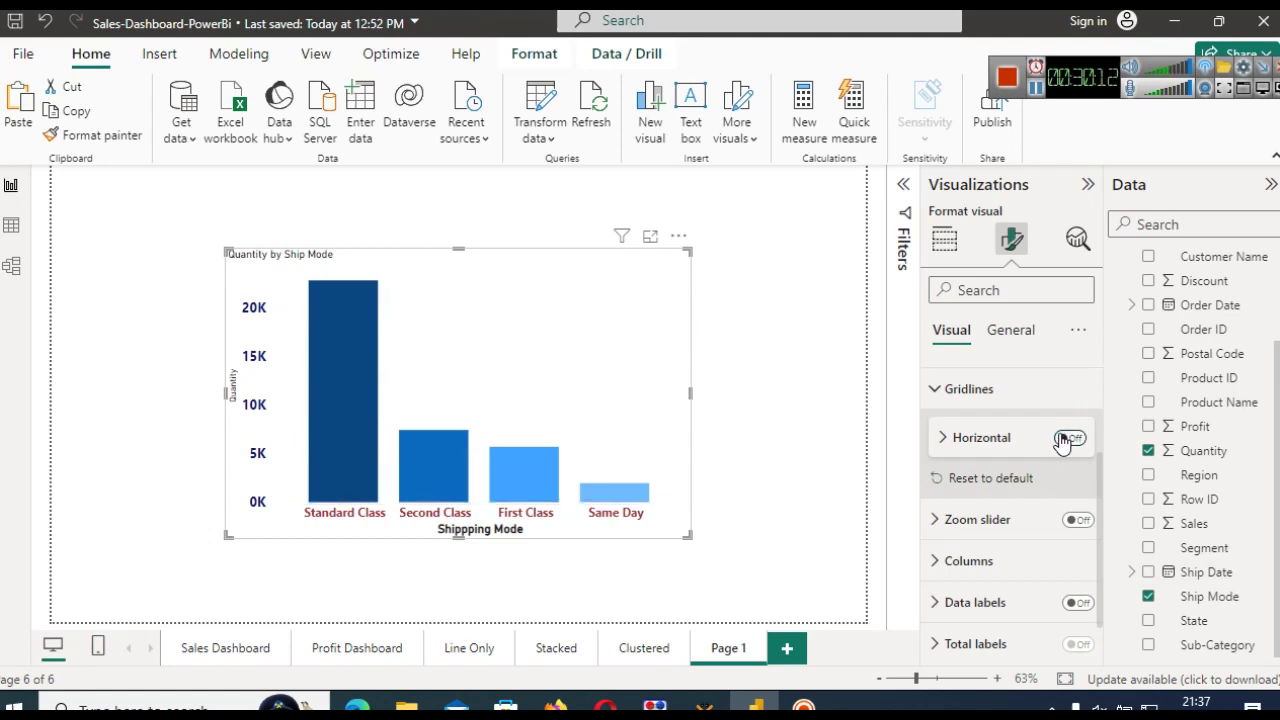
- Replace Quantity on the column chart's Y-axis with Profit and Sales
click(943, 238)
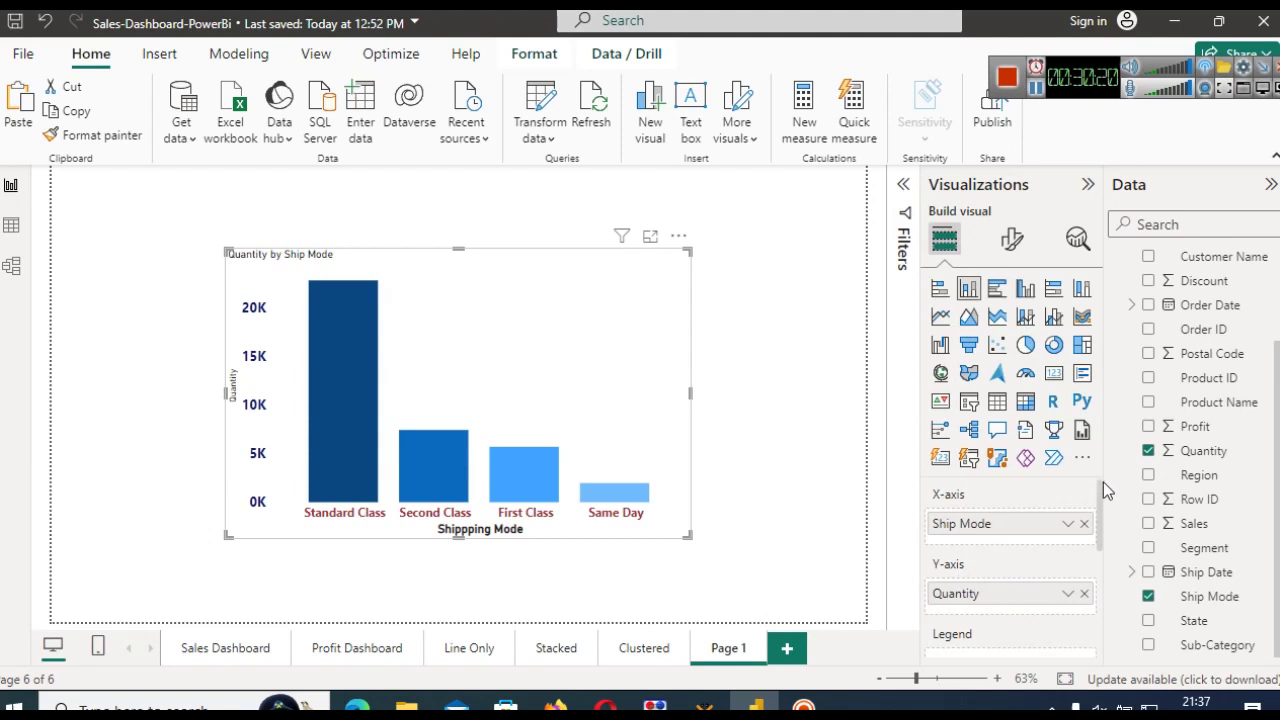
drag(1101, 489, 1102, 488)
click(1084, 594)
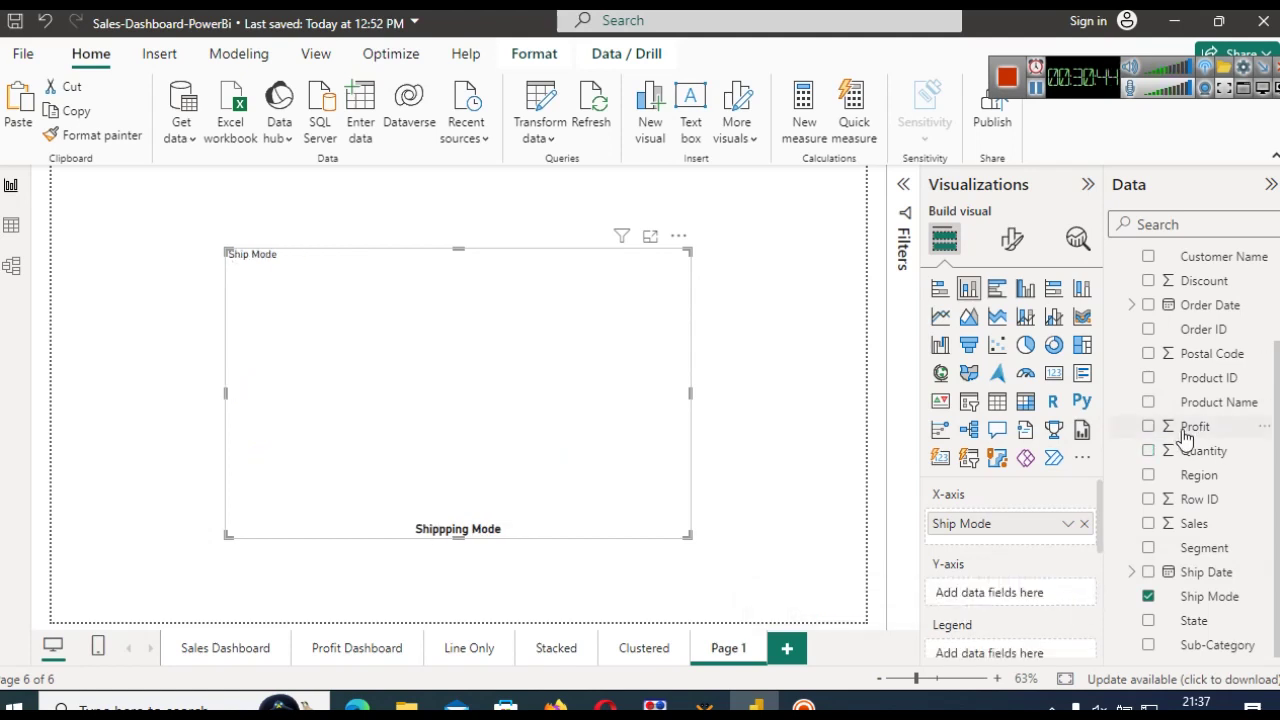
click(1149, 426)
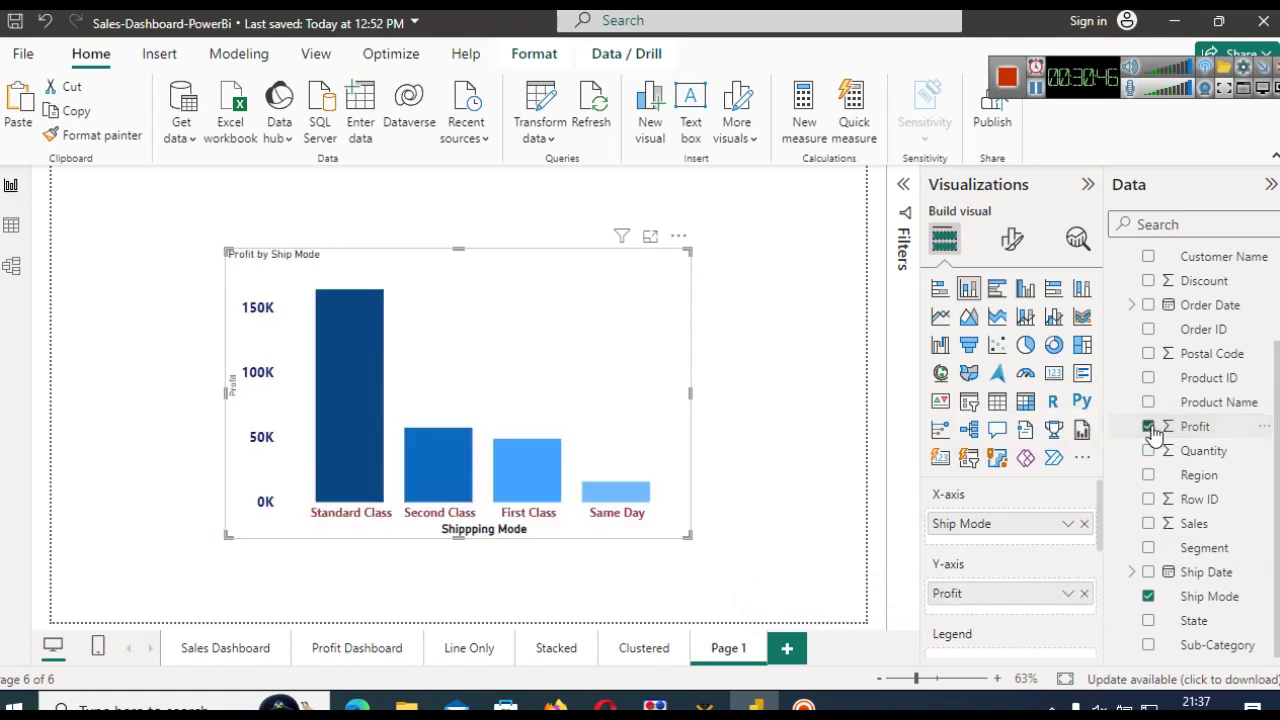
click(1149, 524)
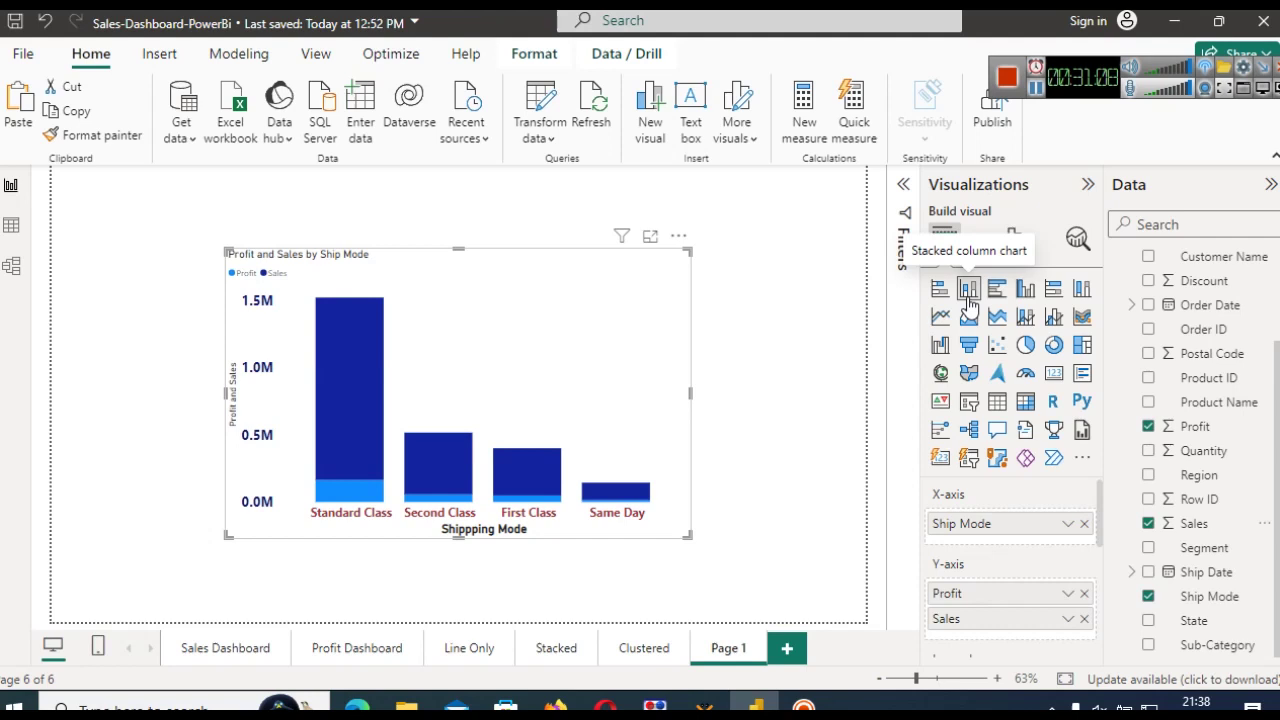
- Add Quantity to the chart's Y-axis as a third value and remove it again
click(1149, 451)
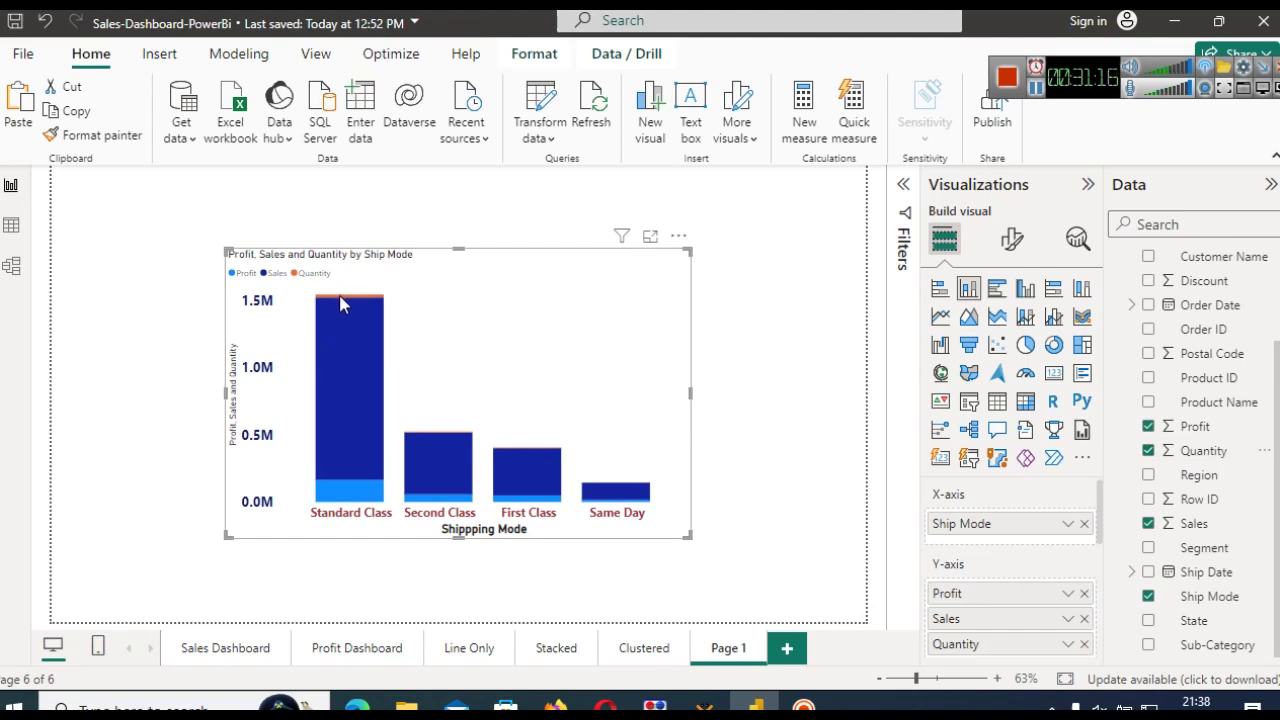
click(1085, 645)
mouse_move(543, 463)
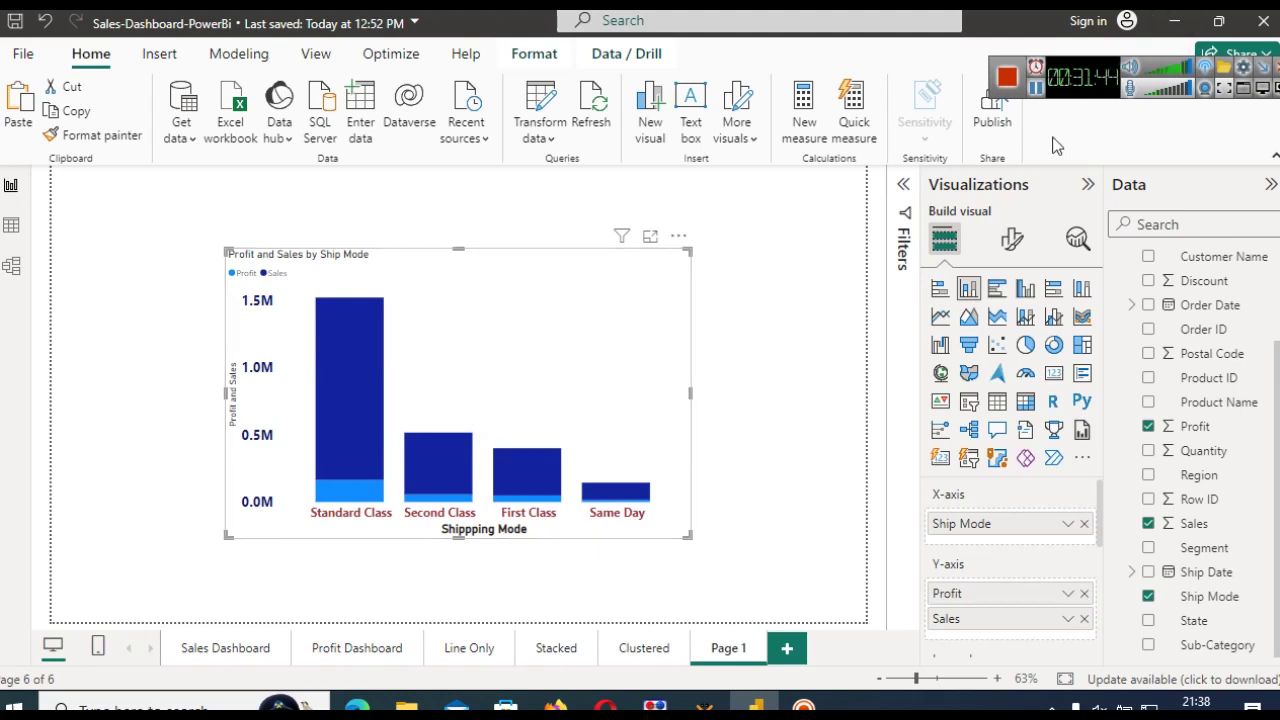
click(1036, 92)
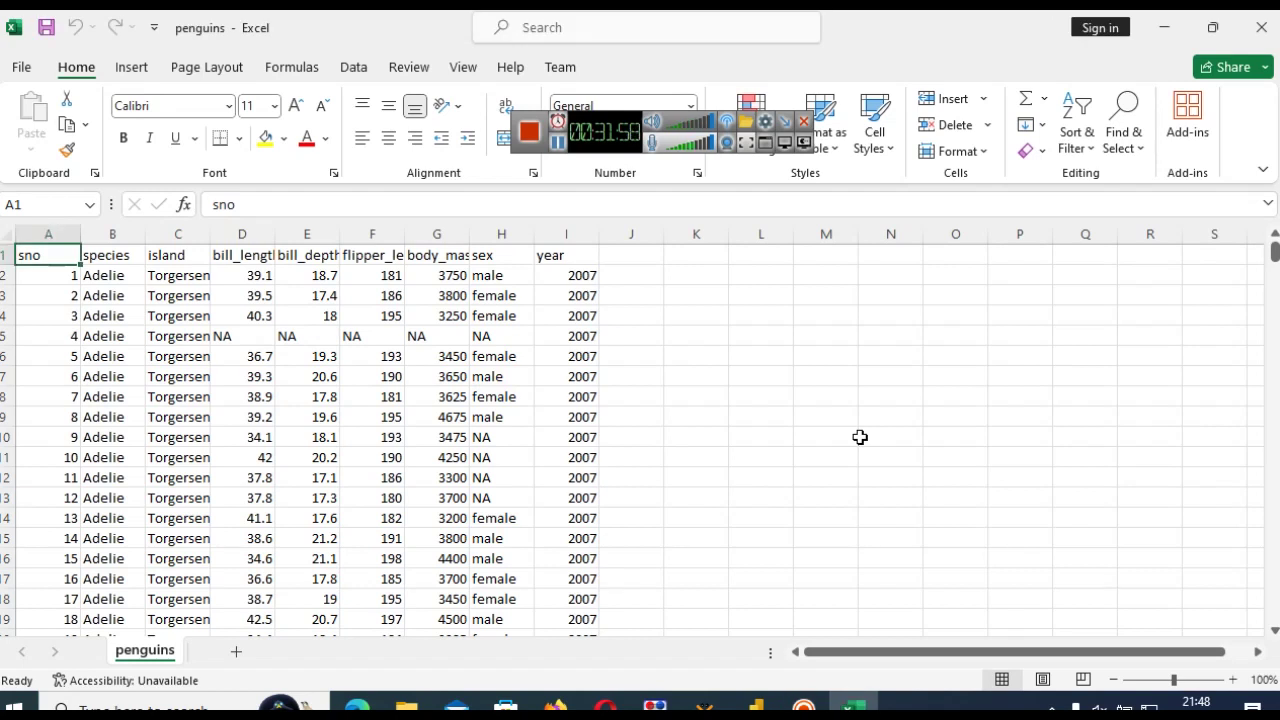
drag(600, 132, 1036, 112)
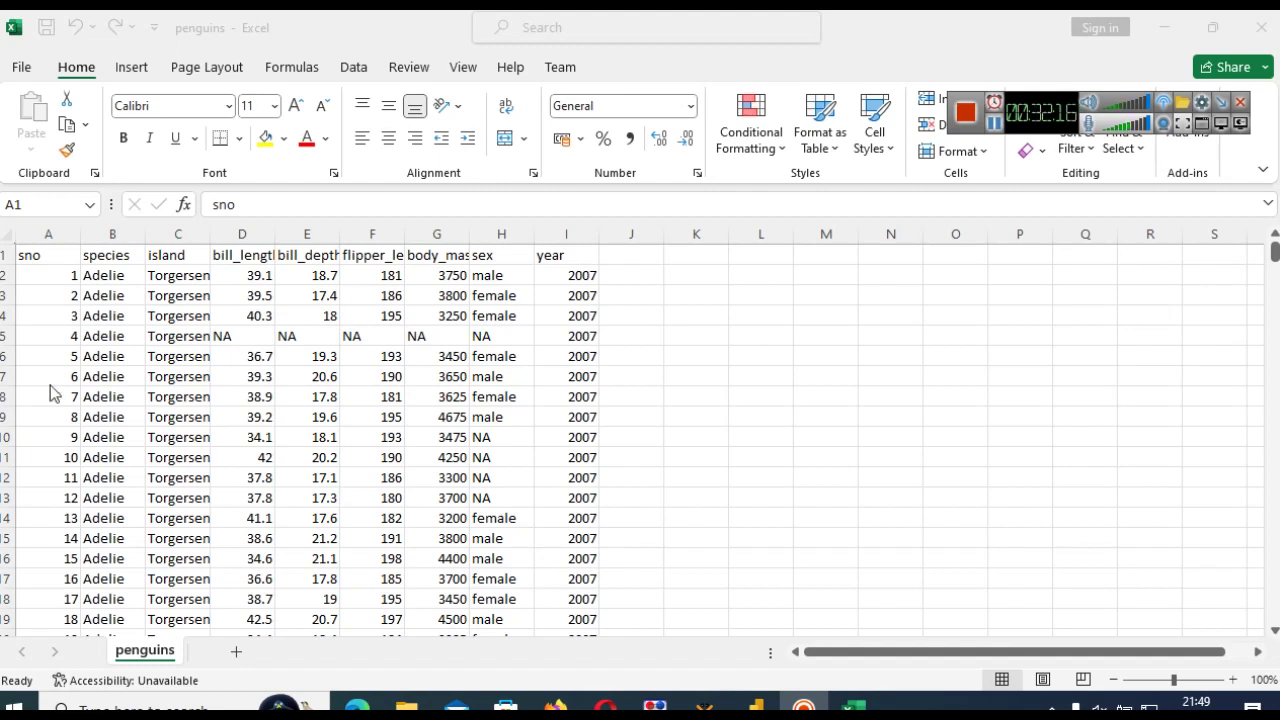
- Examine the species column of the penguins sheet from the first data row down to the first Gentoo rows
click(105, 234)
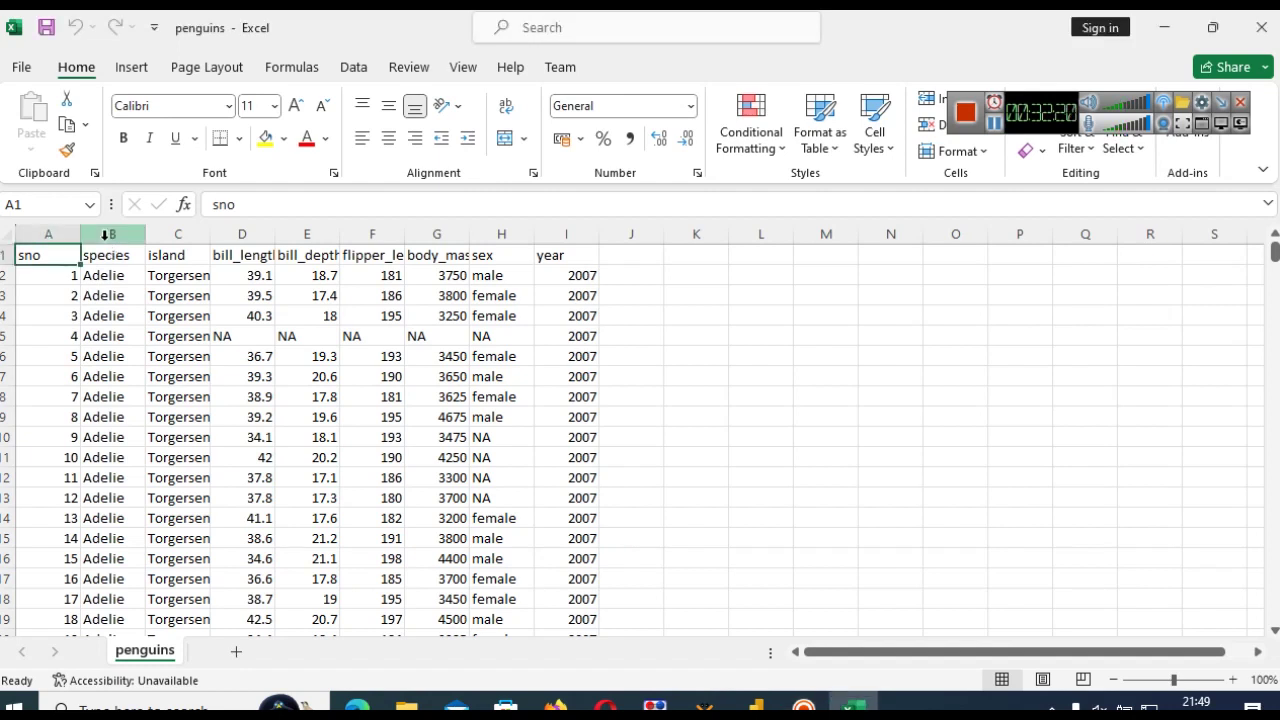
click(112, 272)
key(Down)
key(Down)
key(Down)
key(Down)
key(Down)
key(Down)
key(Down)
key(Down)
key(Down)
key(Down)
key(Down)
key(Down)
key(Down)
key(Down)
key(Down)
key(Down)
key(Down)
key(Down)
key(Down)
key(Down)
key(Down)
key(Down)
key(Down)
key(Down)
key(Down)
key(Down)
key(Down)
key(Down)
key(Down)
key(Down)
key(Down)
key(Down)
key(Down)
key(Down)
key(Down)
key(Down)
key(Down)
key(Down)
key(Down)
key(Down)
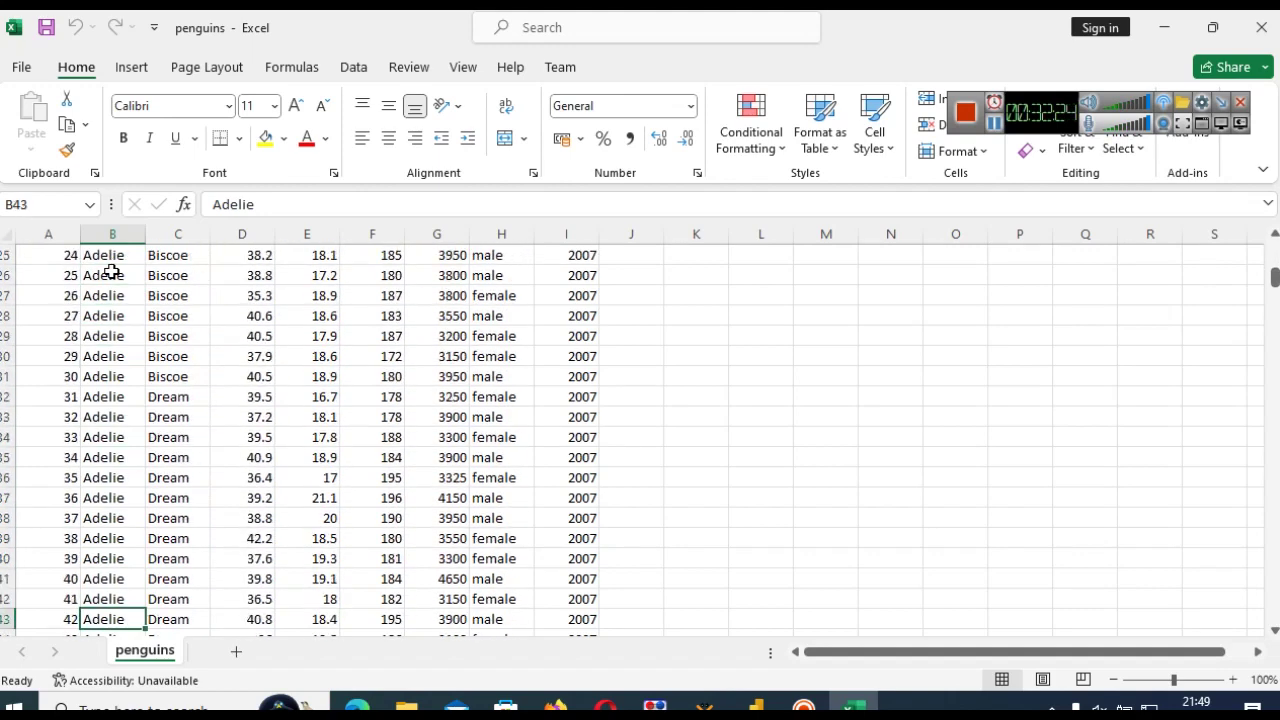
key(Down)
key(Down)
key(Down)
key(Down)
key(Down)
key(Down)
key(Down)
key(Down)
key(Down)
key(Down)
key(Down)
key(Down)
key(Down)
key(Down)
key(Down)
key(Down)
key(Down)
key(Down)
key(Down)
key(Down)
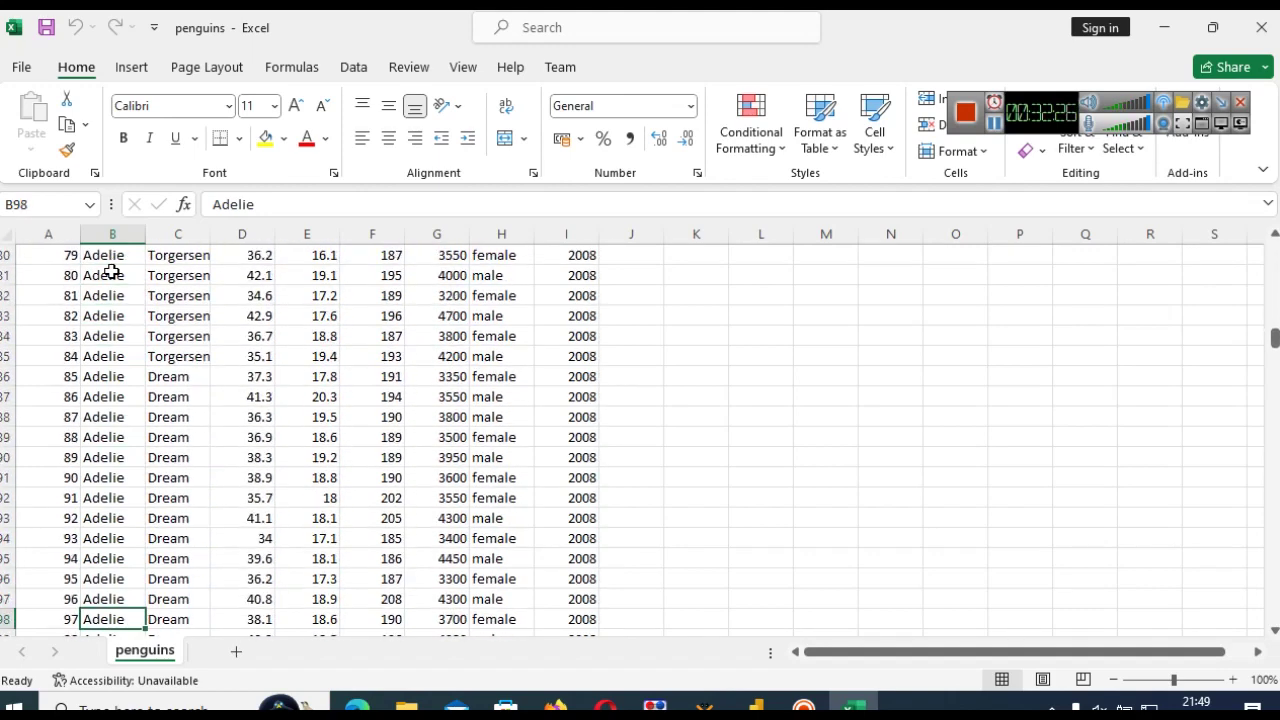
key(Down)
key(Down)
key(Down)
key(Down)
key(Down)
key(Down)
key(Down)
key(Down)
key(Down)
key(Down)
key(Down)
key(Down)
key(Down)
key(Down)
key(Down)
key(Down)
key(Down)
key(Down)
key(Down)
key(Down)
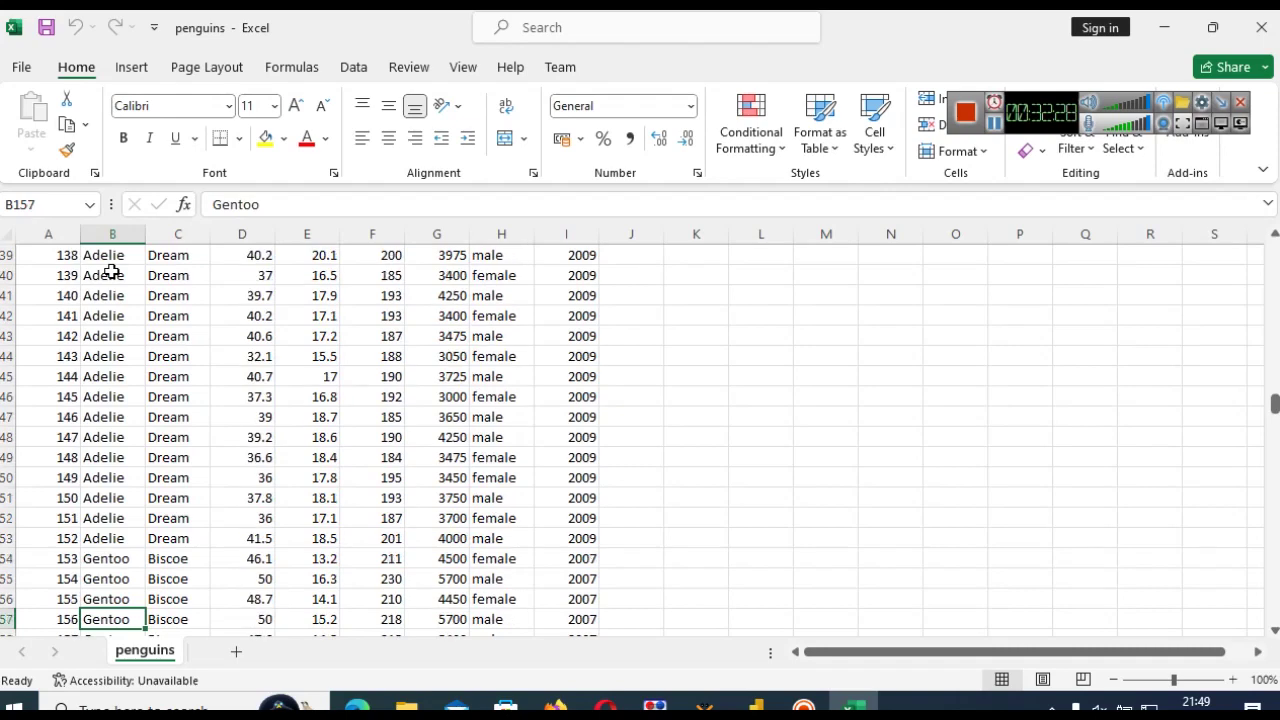
- Review the rows around the change from Adelie to Gentoo in the species column
key(Up)
key(Up)
key(Up)
key(Up)
key(Up)
key(Up)
key(Up)
key(Up)
key(Up)
key(Up)
key(Up)
key(Up)
key(Up)
key(Up)
key(Up)
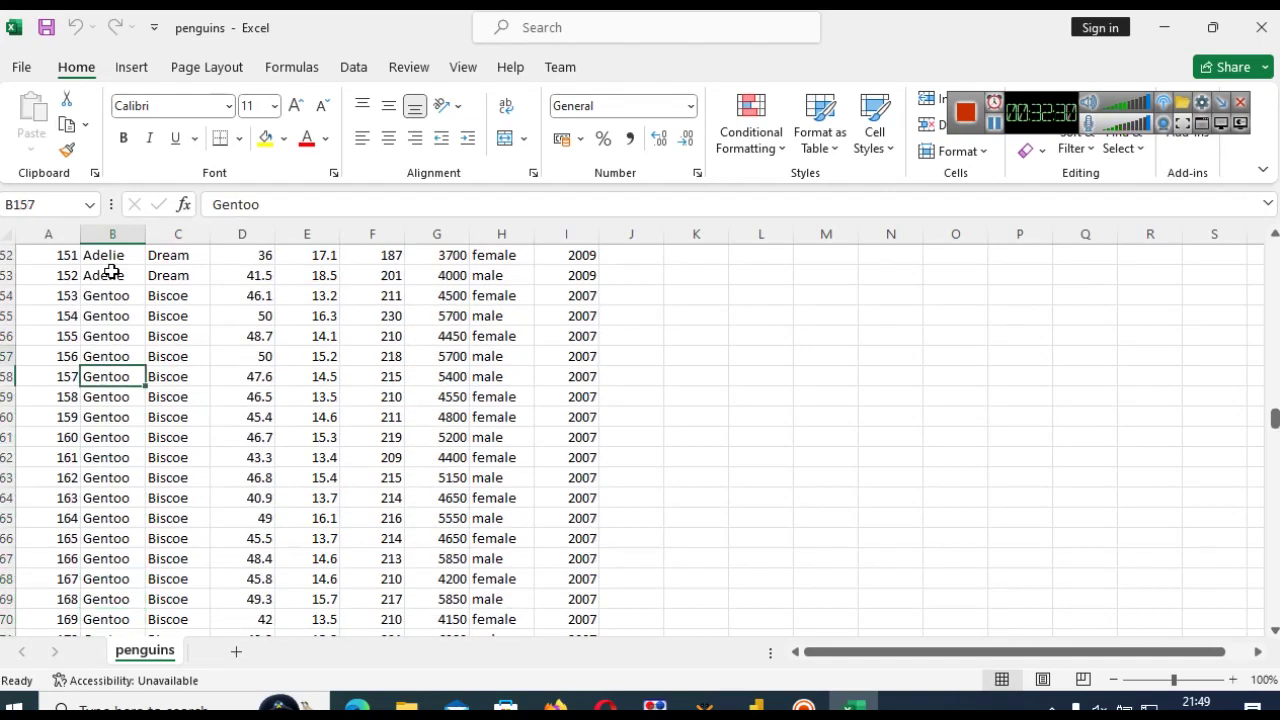
- Examine the species column from the Gentoo rows down into the Chinstrap rows
key(Down)
key(Down)
key(Down)
key(Down)
key(Down)
key(Down)
key(Down)
key(Down)
key(Down)
key(Down)
key(Down)
key(Down)
key(Down)
key(Down)
key(Down)
key(Down)
key(Down)
key(Down)
key(Down)
key(Down)
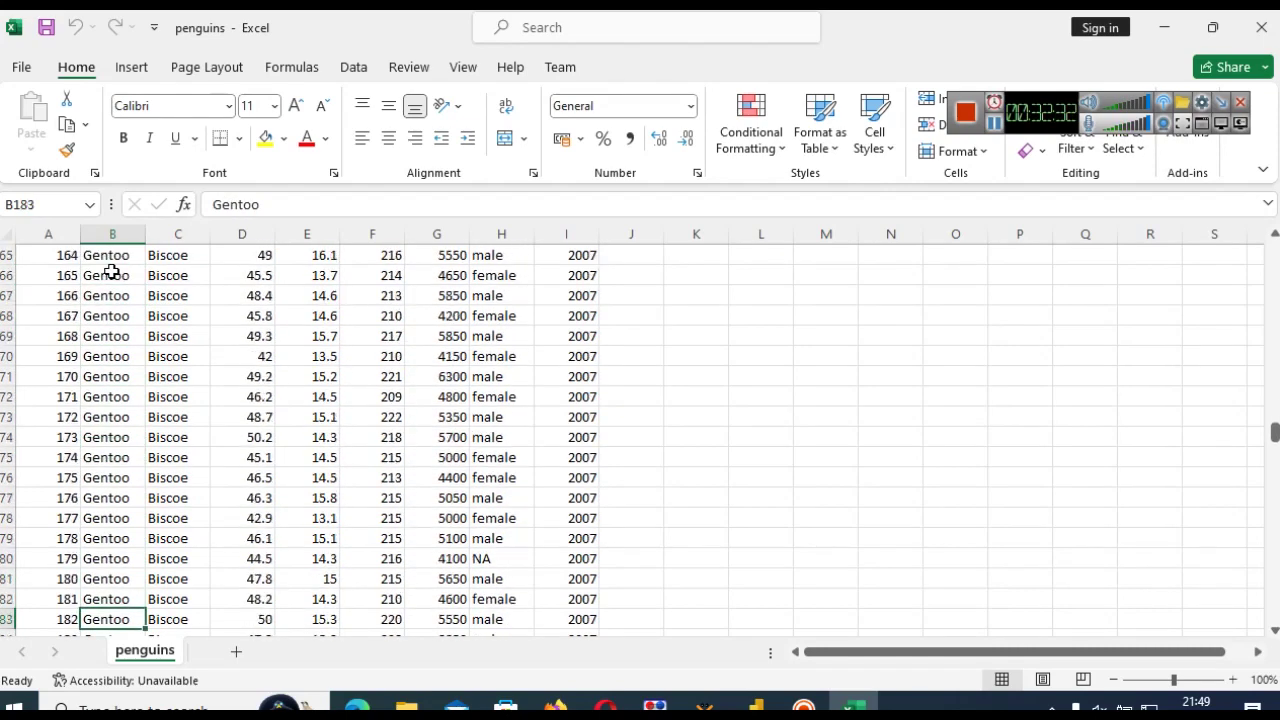
key(Down)
key(Down)
key(Down)
key(Down)
key(Down)
key(Down)
key(Down)
key(Down)
key(Down)
key(Down)
key(Down)
key(Down)
key(Down)
key(Down)
key(Down)
key(Down)
key(Down)
key(Down)
key(Down)
key(Down)
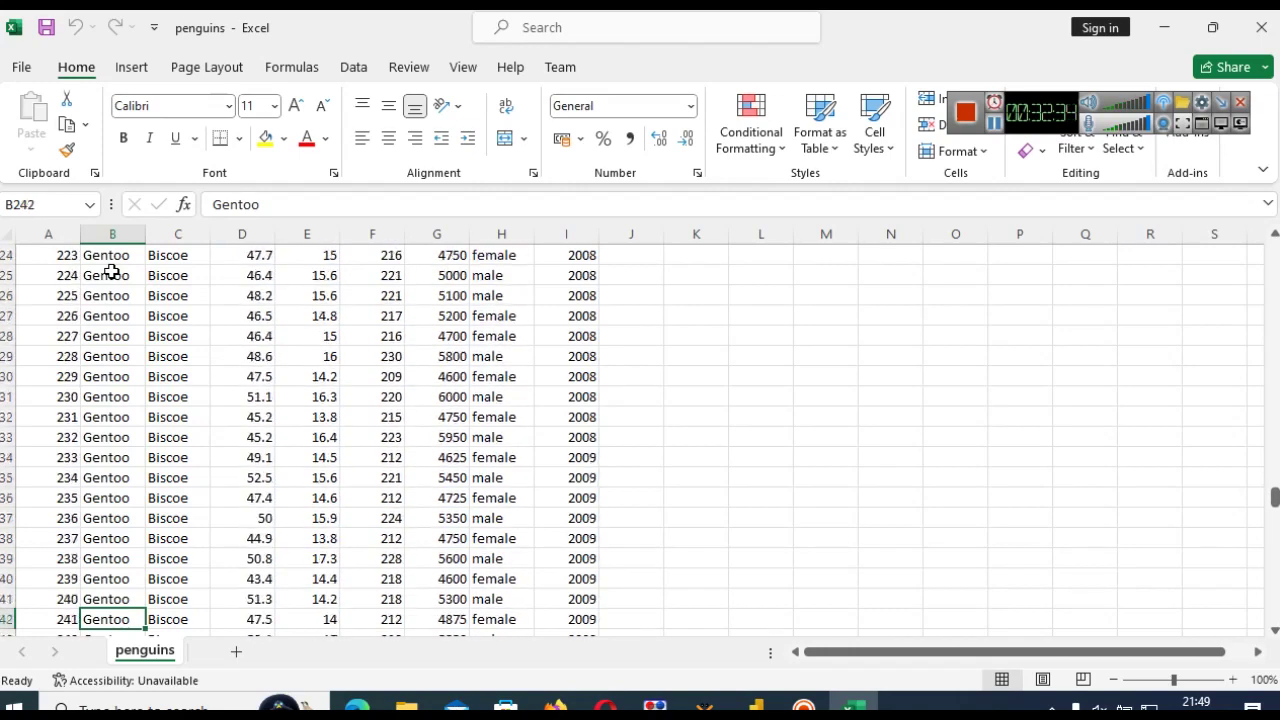
key(Down)
key(Down)
key(Down)
key(Down)
key(Down)
key(Down)
key(Down)
key(Down)
key(Down)
key(Down)
key(Down)
key(Down)
key(Down)
key(Down)
key(Down)
key(Down)
key(Down)
key(Down)
key(Down)
key(Down)
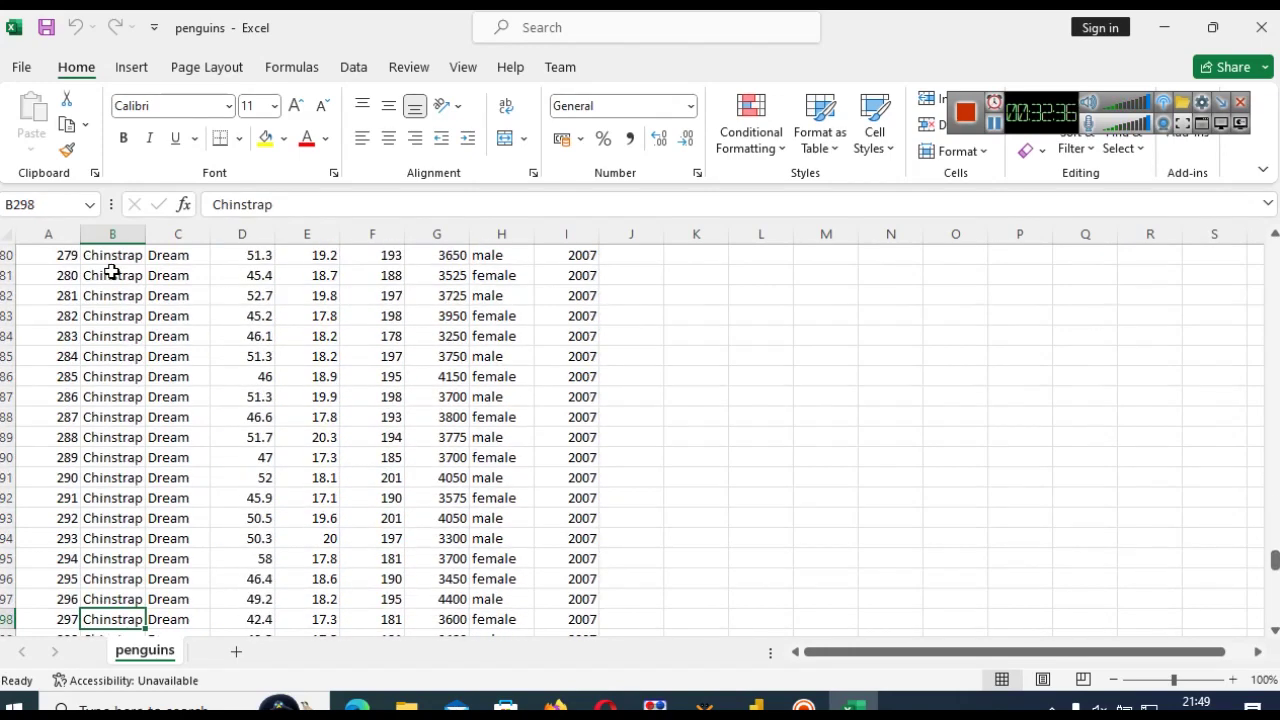
- Go back through the species column from the Chinstrap rows up past Gentoo and Adelie to the header row
key(Up)
key(Up)
key(Up)
key(Up)
key(Up)
key(Up)
key(Up)
key(Up)
key(Up)
key(Up)
key(Up)
key(Up)
key(Up)
key(Up)
key(Up)
key(Up)
key(Up)
key(Up)
key(Up)
key(Up)
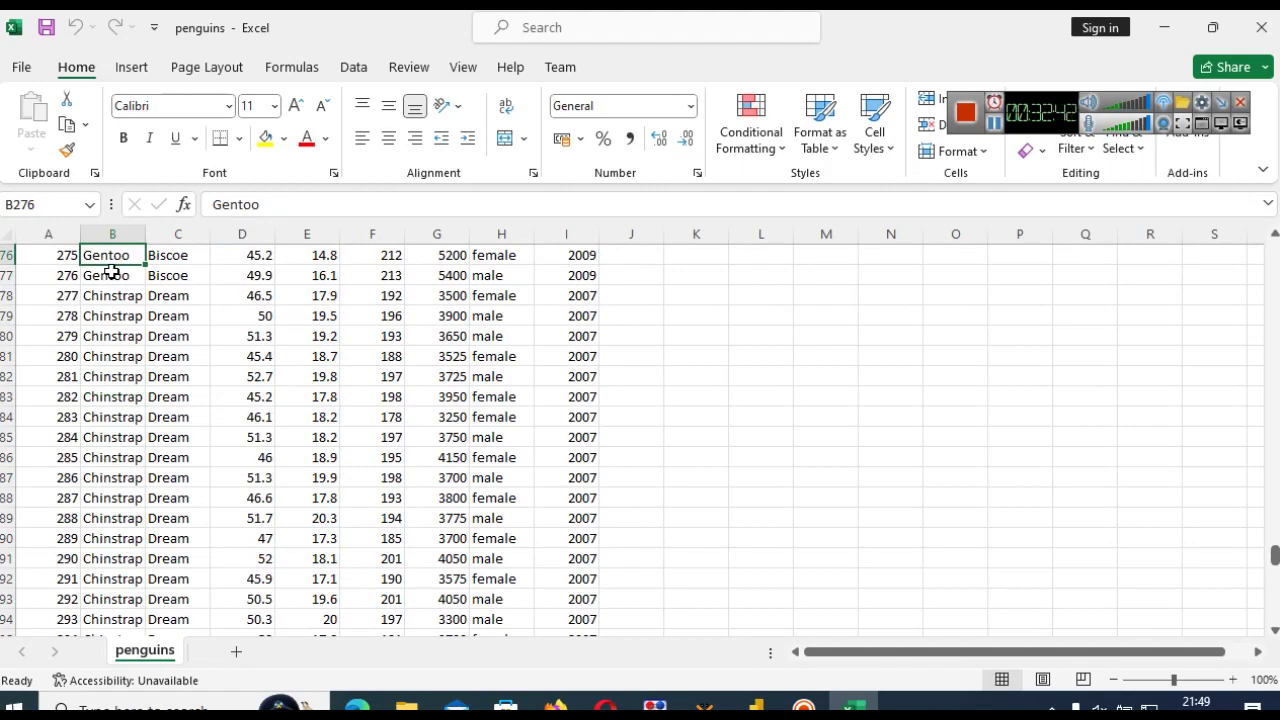
key(Up)
key(Up)
key(Up)
key(Up)
key(Up)
key(Up)
key(Up)
key(Up)
key(Up)
key(Up)
key(Up)
key(Up)
key(Up)
key(Up)
key(Up)
key(Up)
key(Up)
key(Up)
key(Up)
key(Up)
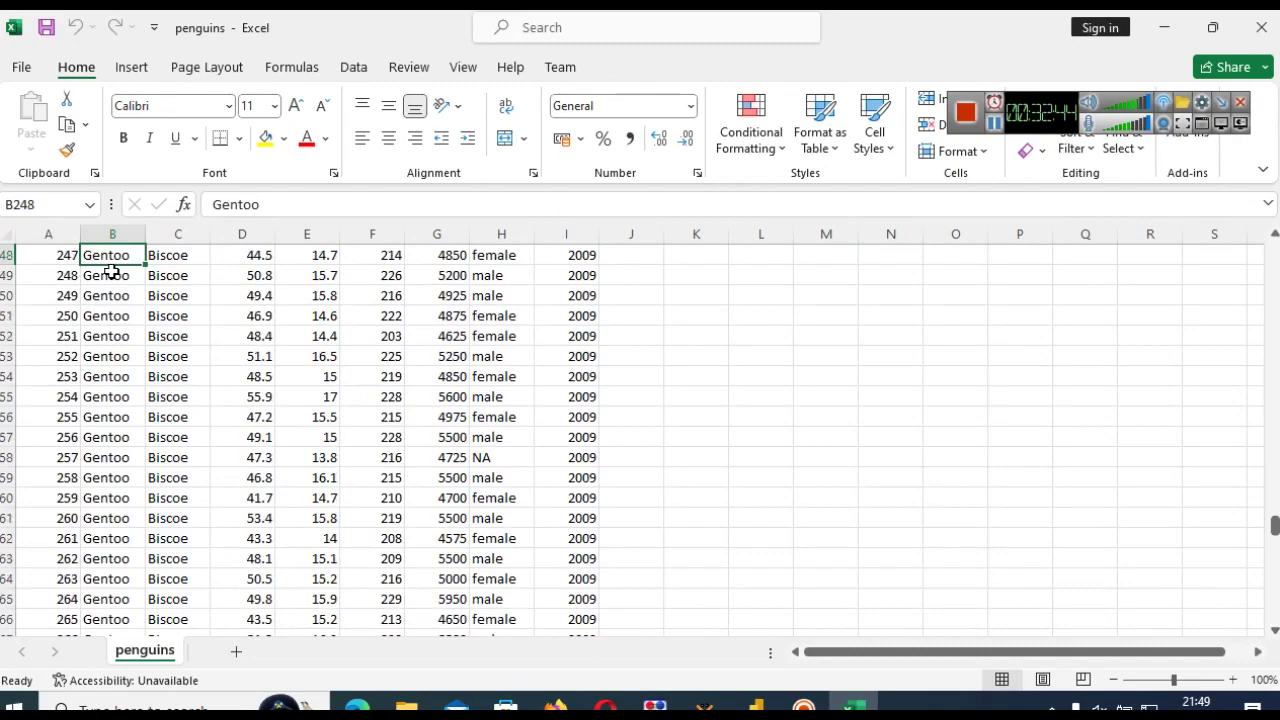
key(Up)
key(Up)
key(Up)
key(Up)
key(Up)
key(Up)
key(Up)
key(Up)
key(Up)
key(Up)
key(Up)
key(Up)
key(Up)
key(Up)
key(Up)
key(Up)
key(Up)
key(Up)
key(Up)
key(Up)
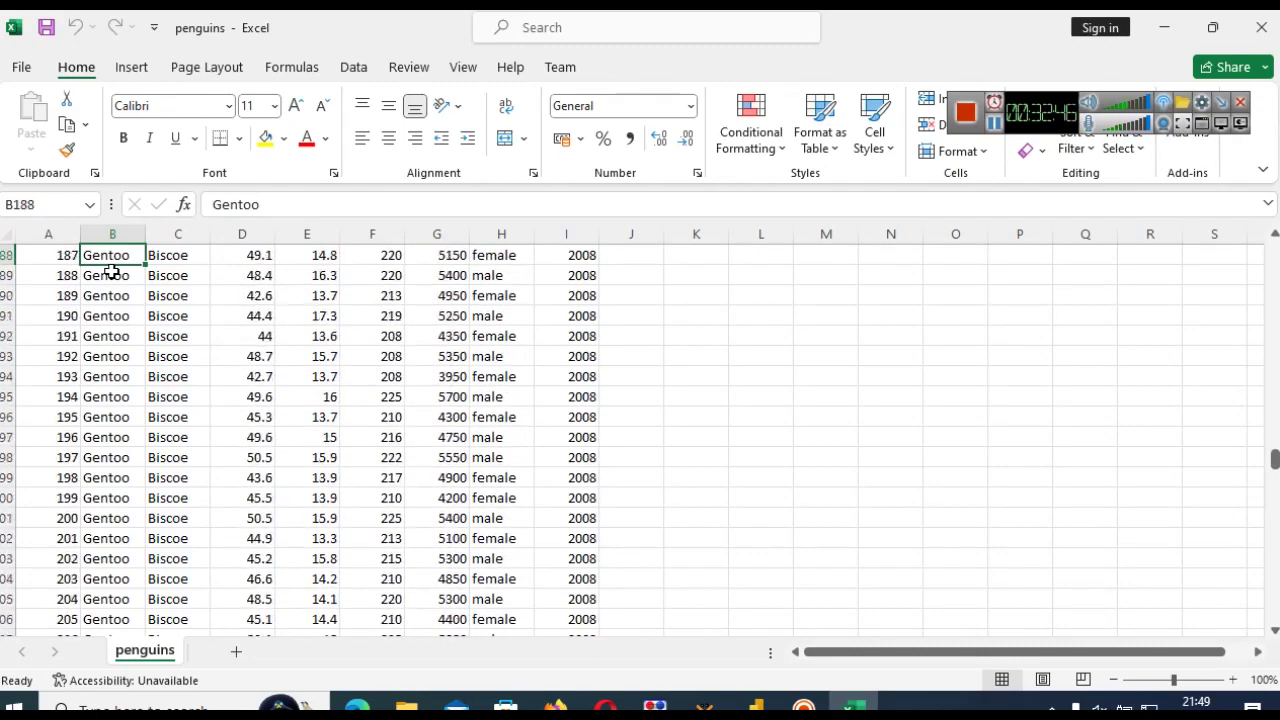
key(Up)
key(Up)
key(Up)
key(Up)
key(Up)
key(Up)
key(Up)
key(Up)
key(Up)
key(Up)
key(Up)
key(Up)
key(Up)
key(Up)
key(Up)
key(Up)
key(Up)
key(Up)
key(Up)
key(Up)
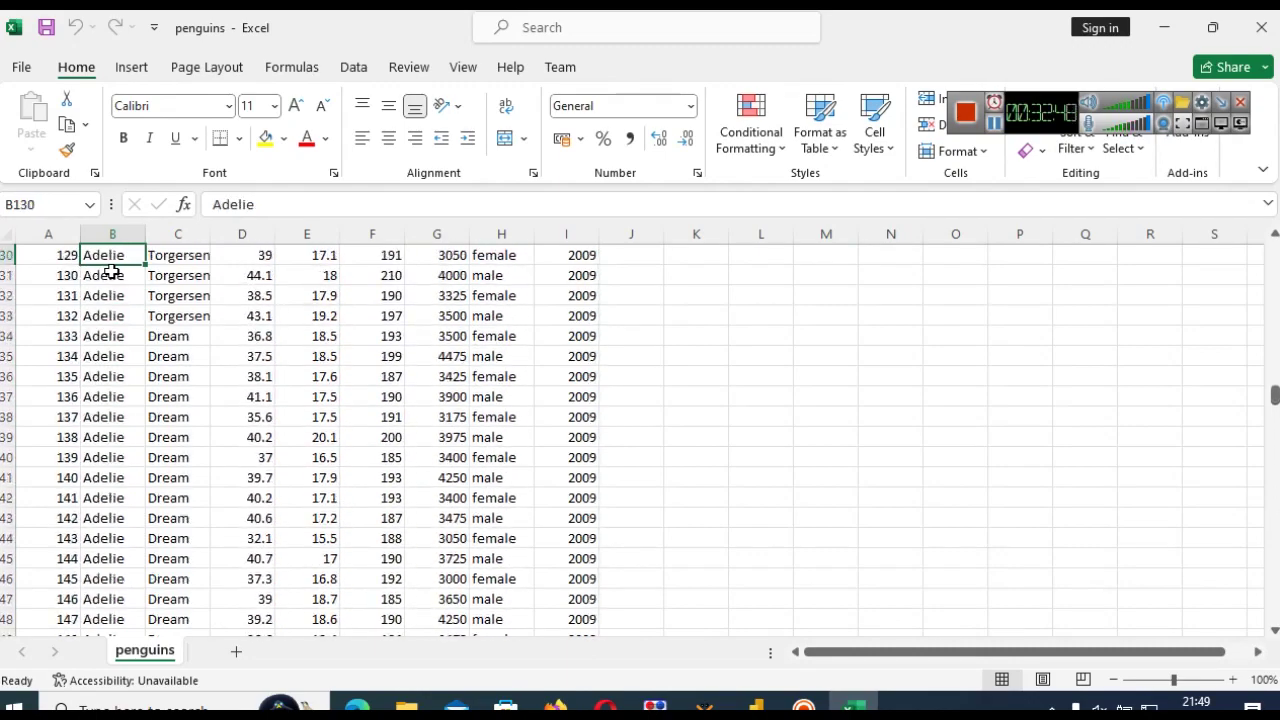
key(Up)
key(Up)
key(Up)
key(Up)
key(Up)
key(Up)
key(Up)
key(Up)
key(Up)
key(Up)
key(Up)
key(Up)
key(Up)
key(Up)
key(Up)
key(Up)
key(Up)
key(Up)
key(Up)
key(Up)
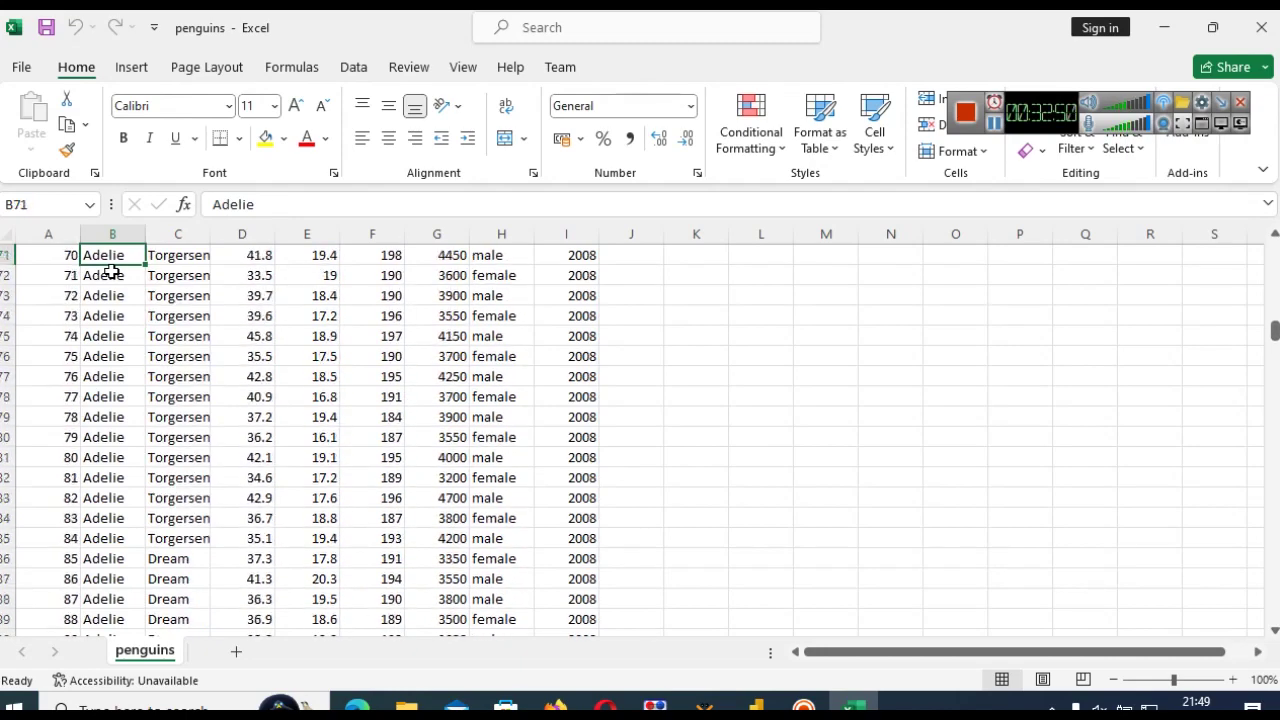
key(Up)
key(Up)
key(Up)
key(Up)
key(Up)
key(Up)
key(Up)
key(Up)
key(Up)
key(Up)
key(Up)
key(Up)
key(Up)
key(Up)
key(Up)
key(Up)
key(Up)
key(Up)
key(Up)
key(Up)
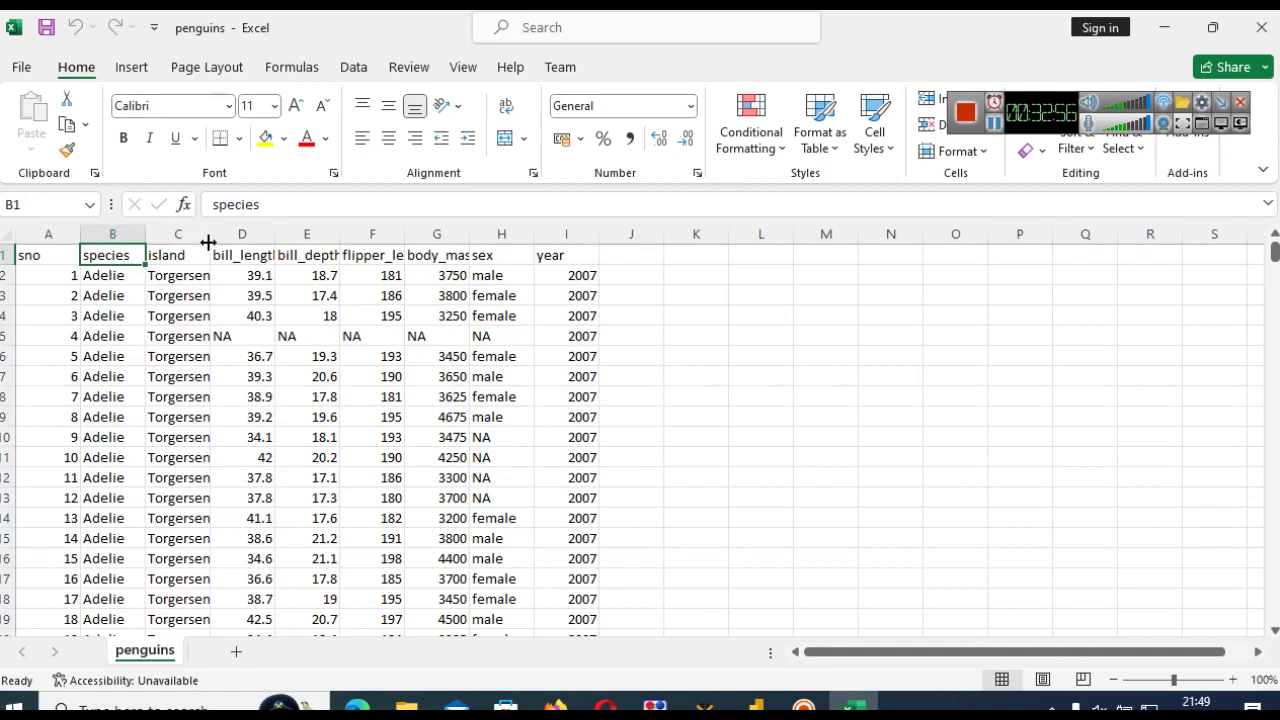
- Widen the island column to fit its names and examine its entries from the Torgersen rows down into the Biscoe rows
drag(210, 242, 250, 242)
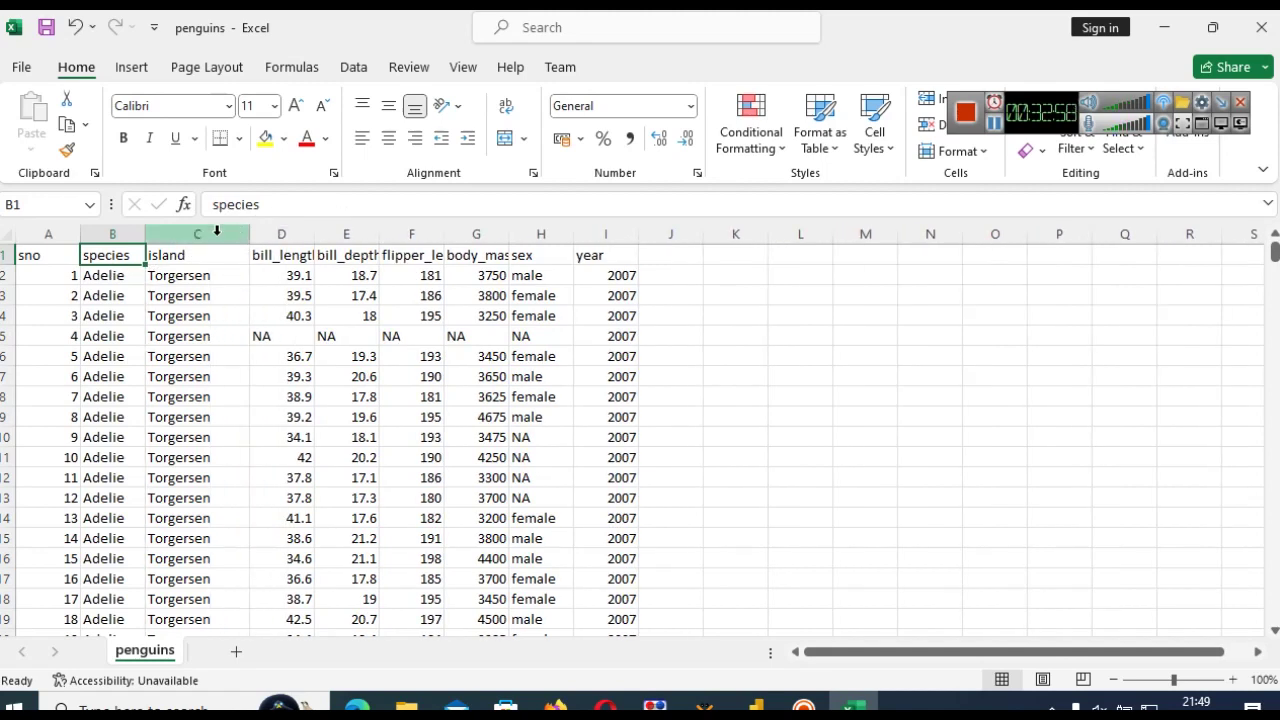
click(216, 231)
key(Down)
key(Down)
key(Down)
key(Down)
key(Down)
key(Down)
key(Down)
key(Down)
key(Down)
key(Down)
key(Down)
key(Down)
key(Down)
key(Down)
key(Down)
key(Down)
key(Down)
key(Down)
key(Down)
key(Down)
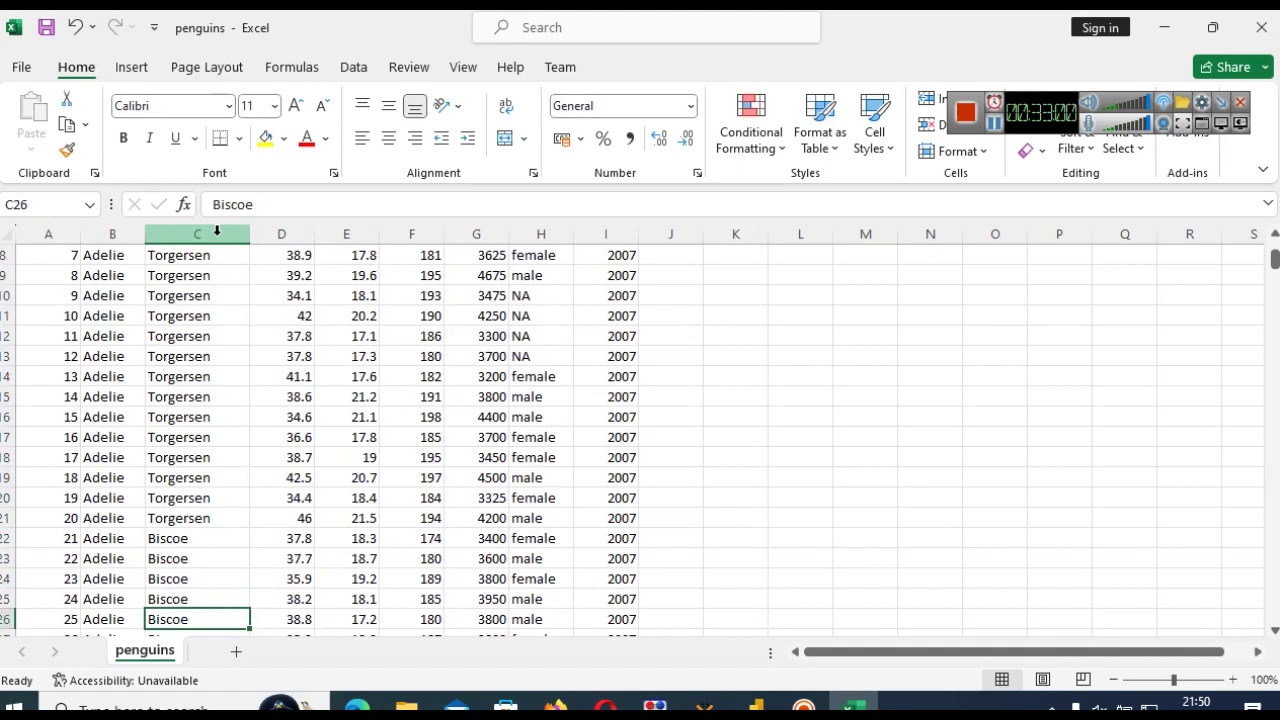
- Review the Biscoe rows in the island column around the changes from Torgersen and to Dream
key(Up)
key(Up)
key(Up)
key(Up)
key(Up)
key(Up)
key(Up)
key(Up)
key(Up)
key(Up)
key(Up)
key(Up)
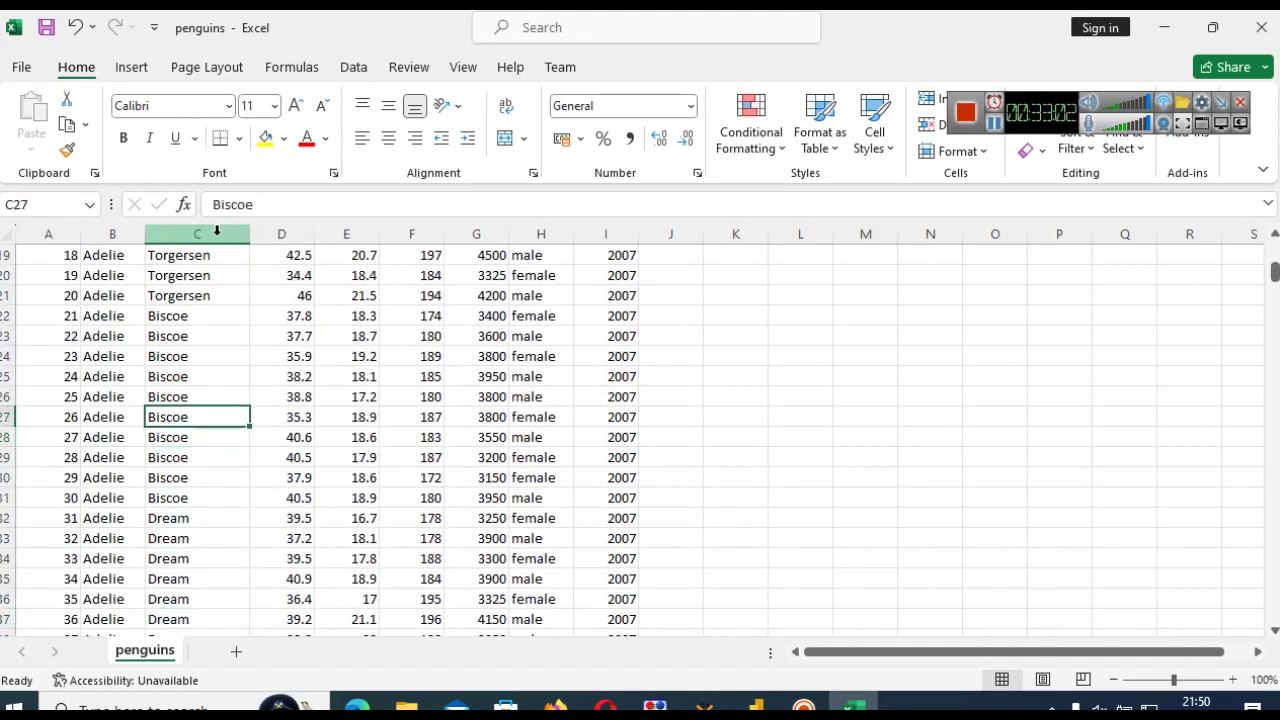
- Examine the island column's Biscoe rows around row 27 and down into the first Dream rows
key(Up)
key(Up)
key(Up)
key(Up)
key(Down)
key(Down)
key(Down)
key(Down)
key(Down)
key(Down)
key(Down)
key(Down)
key(Down)
key(Down)
key(Down)
key(Down)
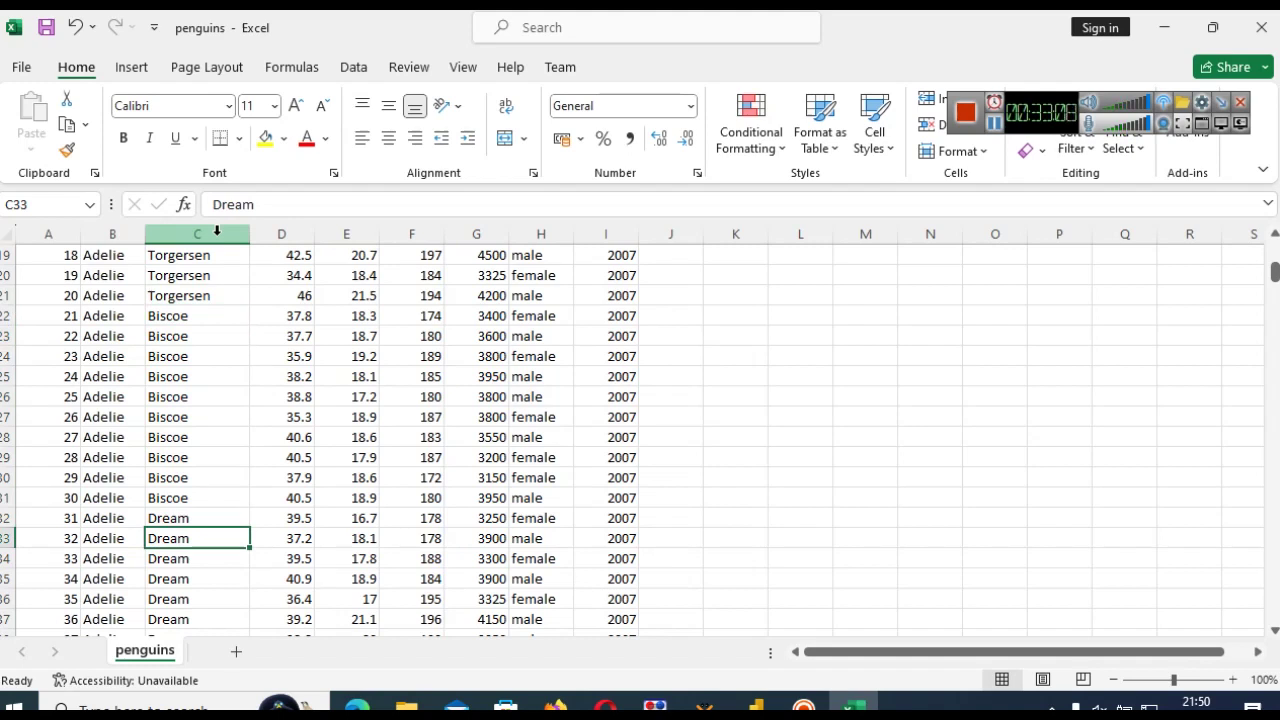
- Go back up the island column from the Dream rows to its header, and over to the first species entry in B2
key(Up)
key(Up)
key(Up)
key(Up)
key(Up)
key(Up)
key(Up)
key(Up)
key(Up)
key(Up)
key(Up)
key(Up)
key(Up)
key(Up)
key(Up)
key(Up)
key(Up)
key(Up)
key(Up)
key(Up)
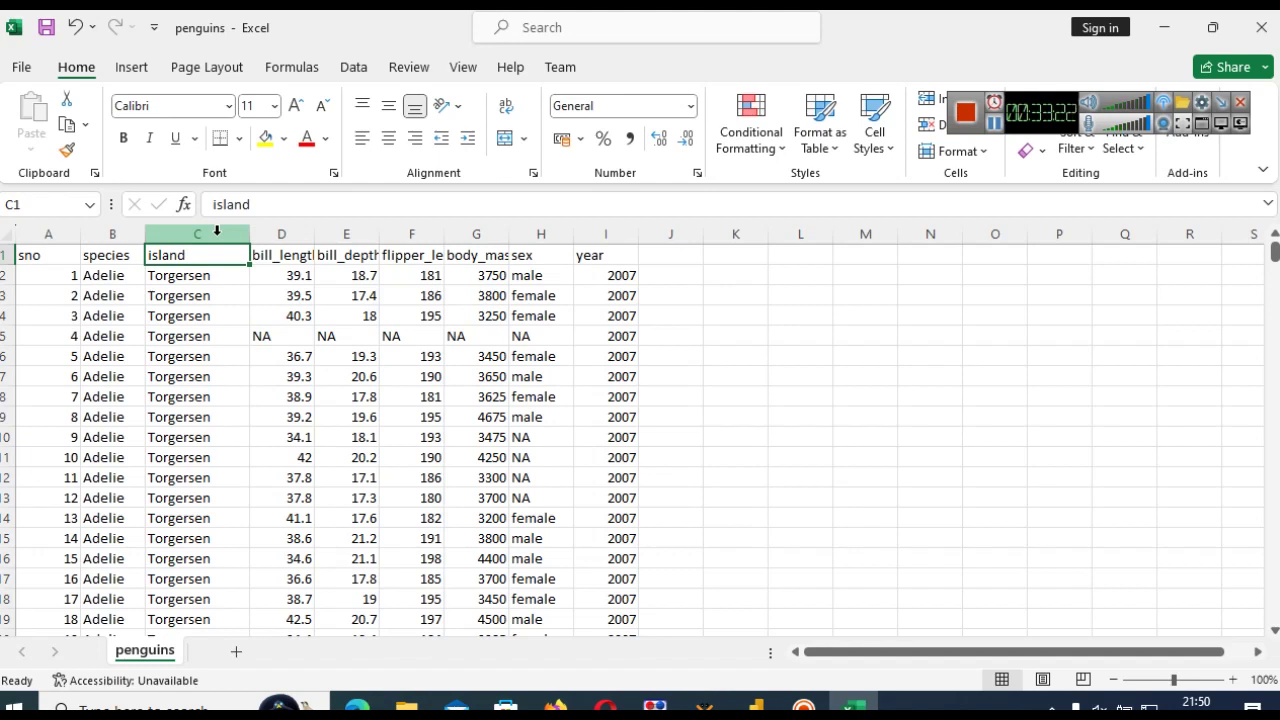
key(Left)
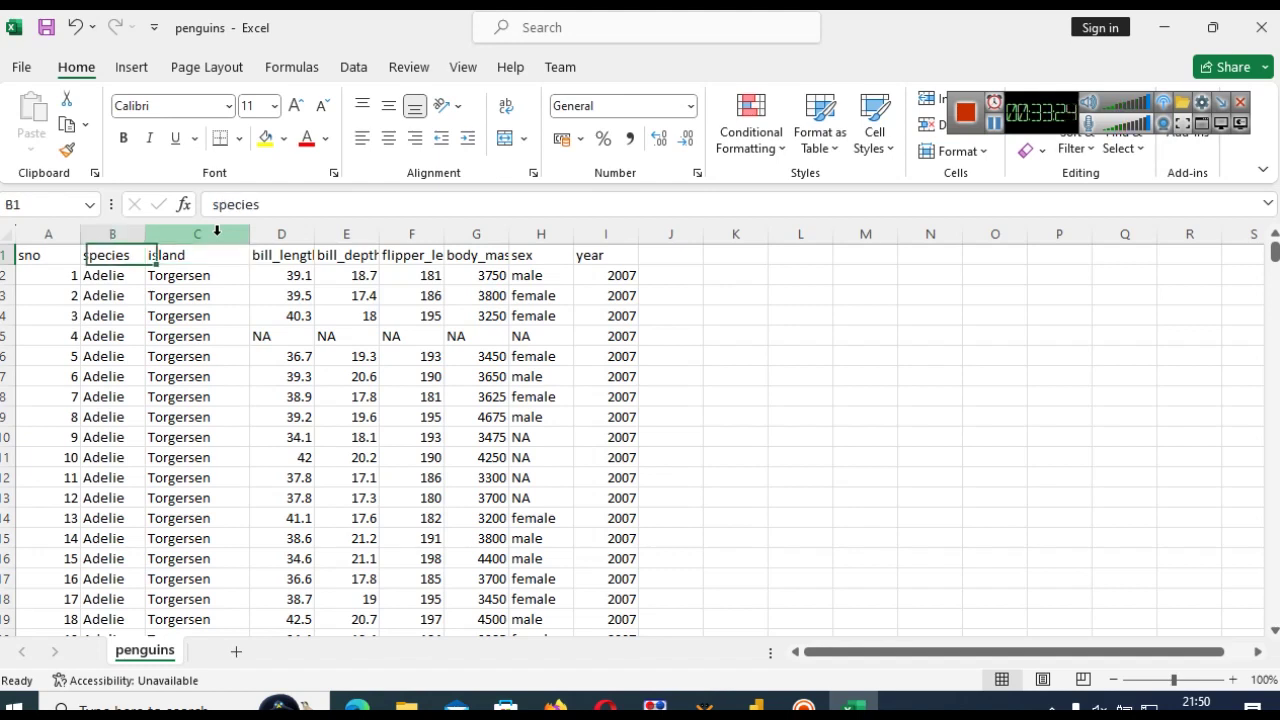
key(Down)
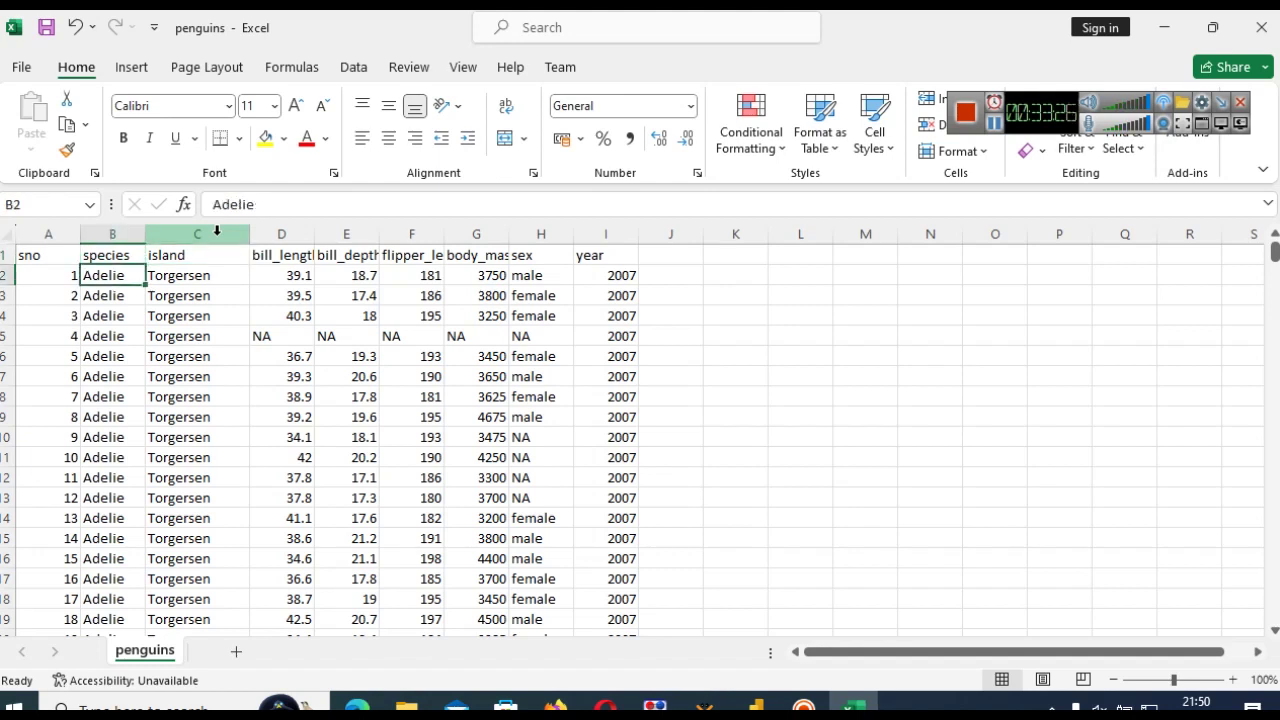
- Widen the bill_length_mm, bill_depth_mm, flipper_length_mm and body_mass_g columns to fit their headers, and select the first sex entry
key(Right)
key(Right)
drag(314, 240, 366, 238)
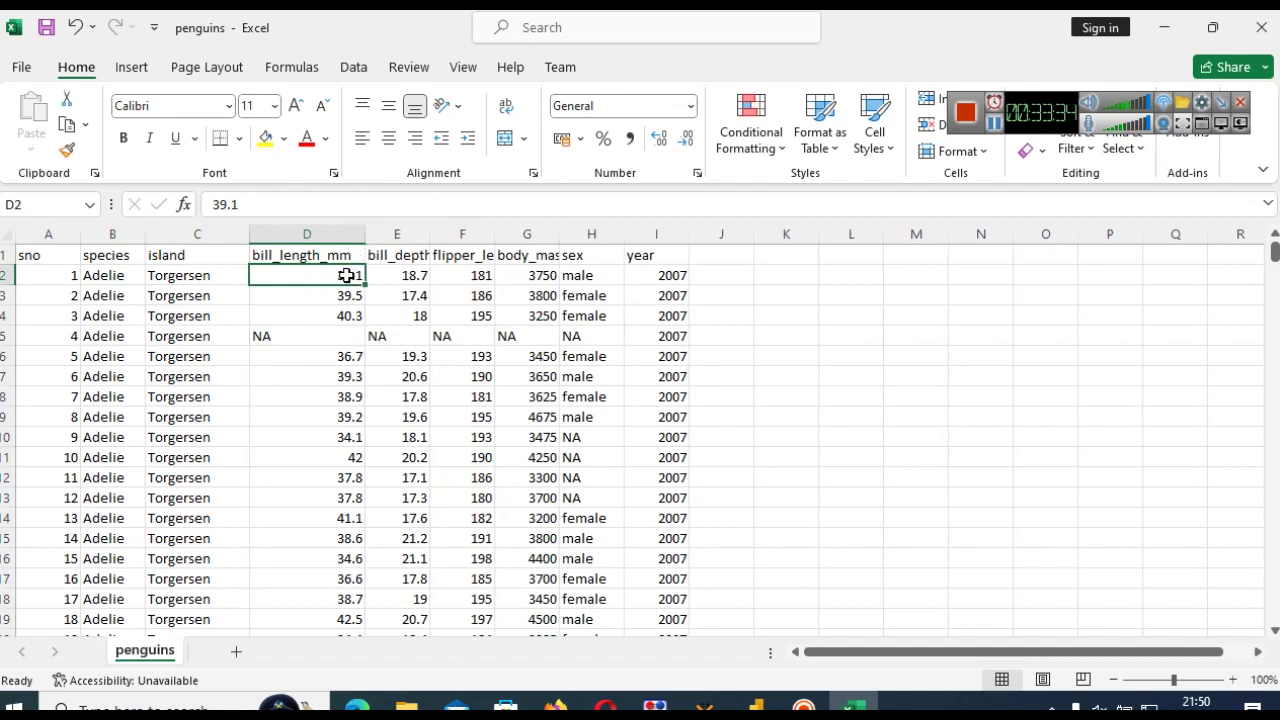
drag(430, 238, 725, 234)
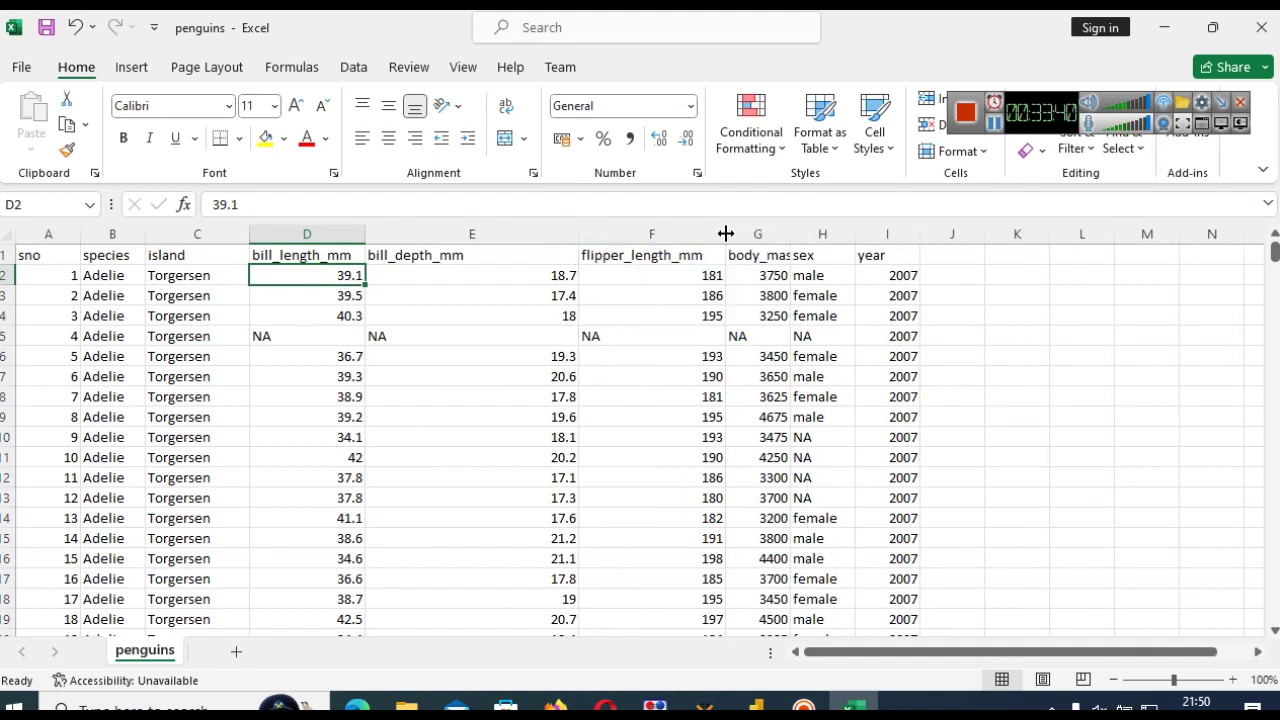
click(677, 281)
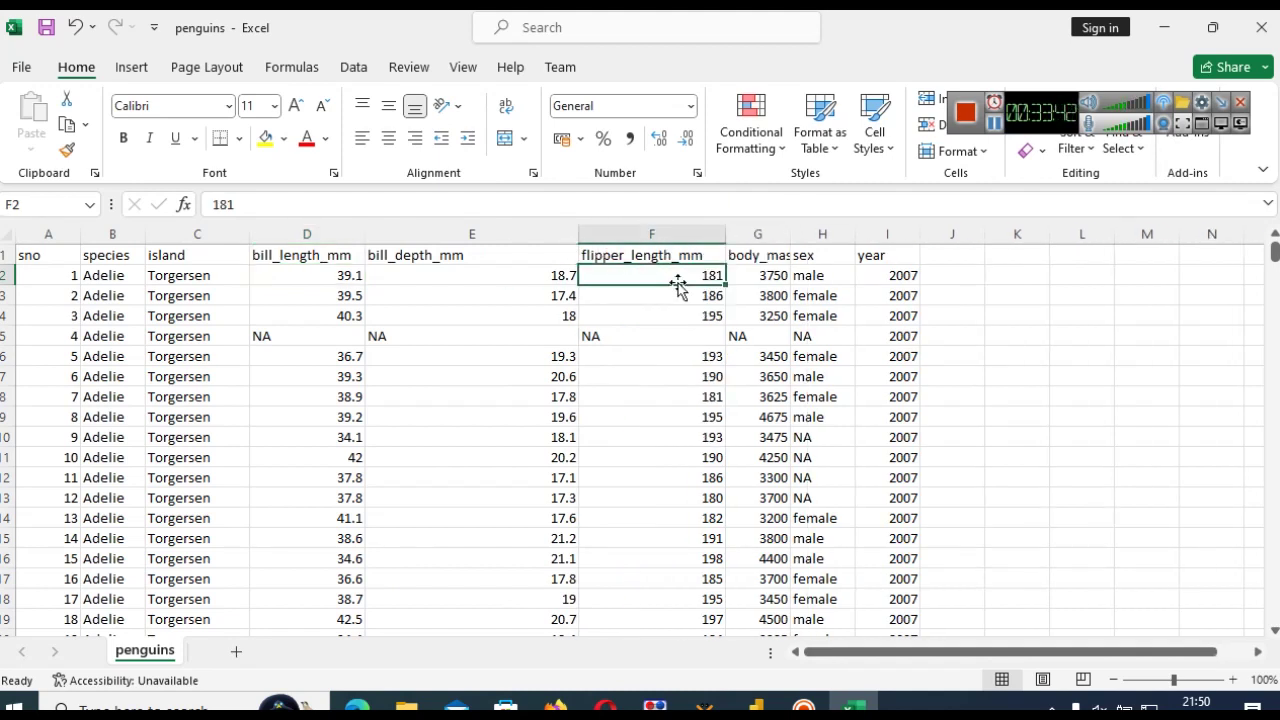
drag(792, 234, 818, 236)
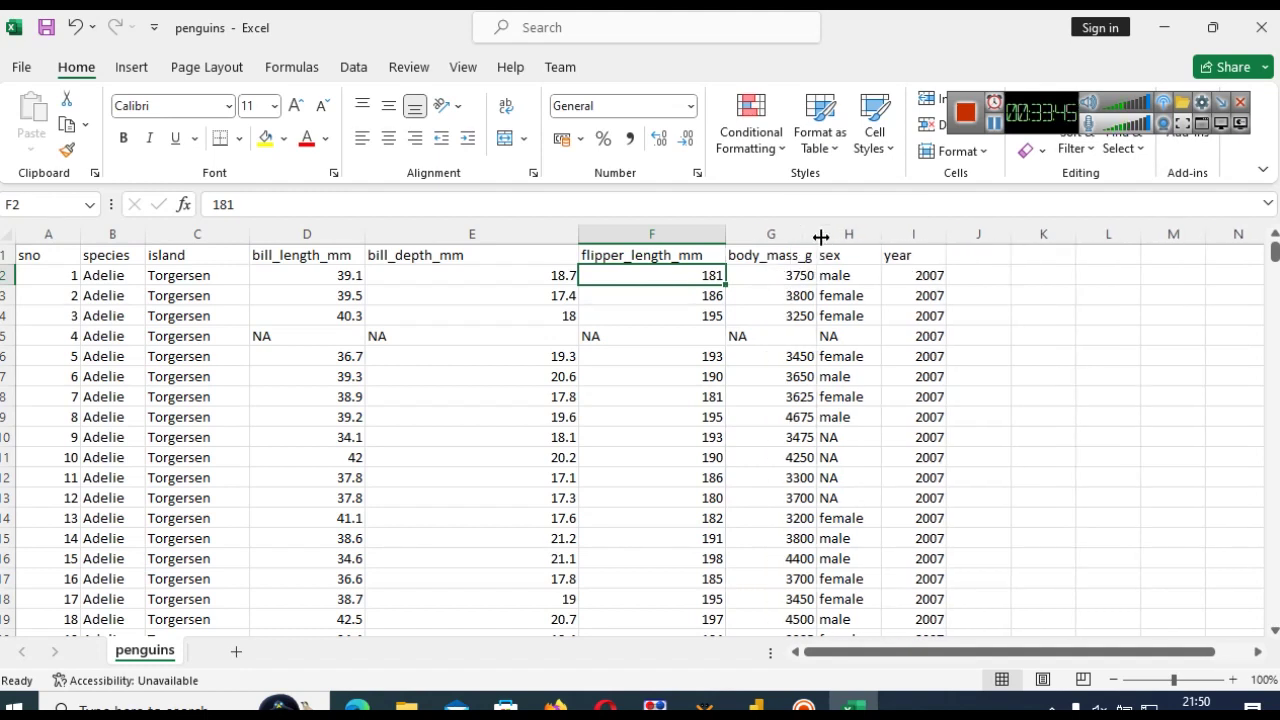
click(838, 275)
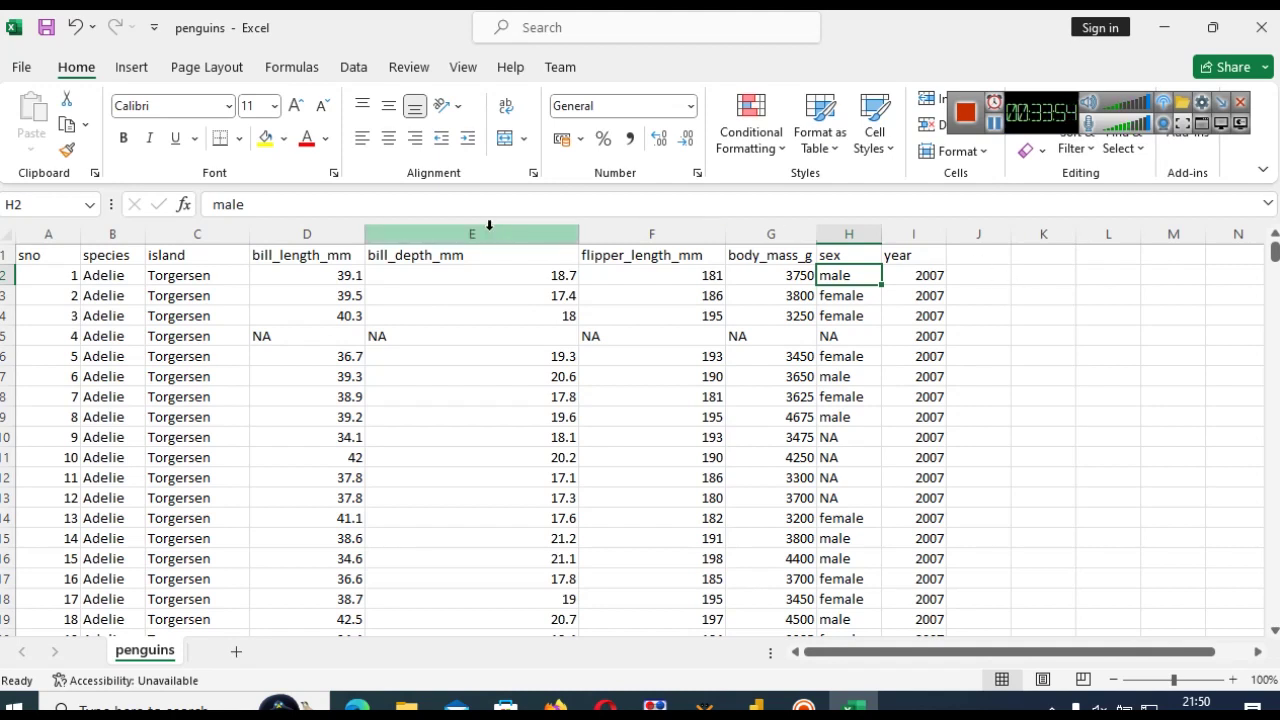
- Select the categorical columns species, island and sex together, and the numeric bill_length_mm column for comparison
click(102, 280)
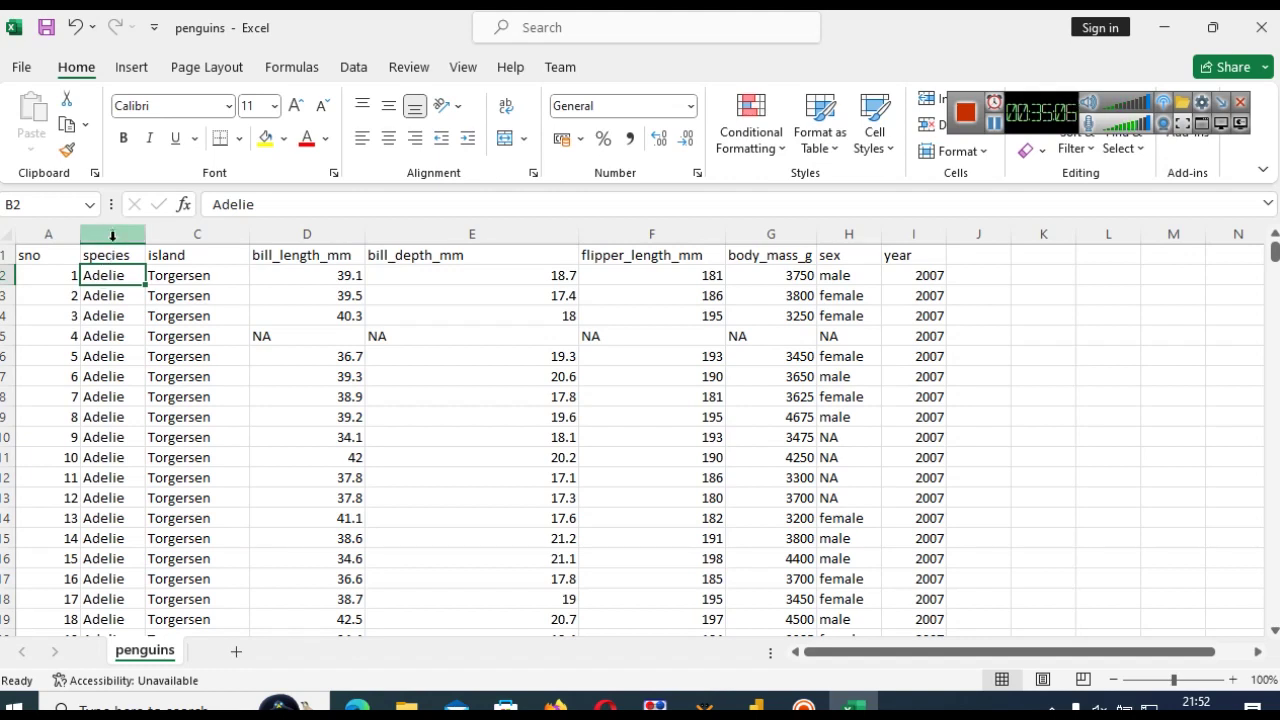
click(110, 233)
drag(110, 233, 197, 233)
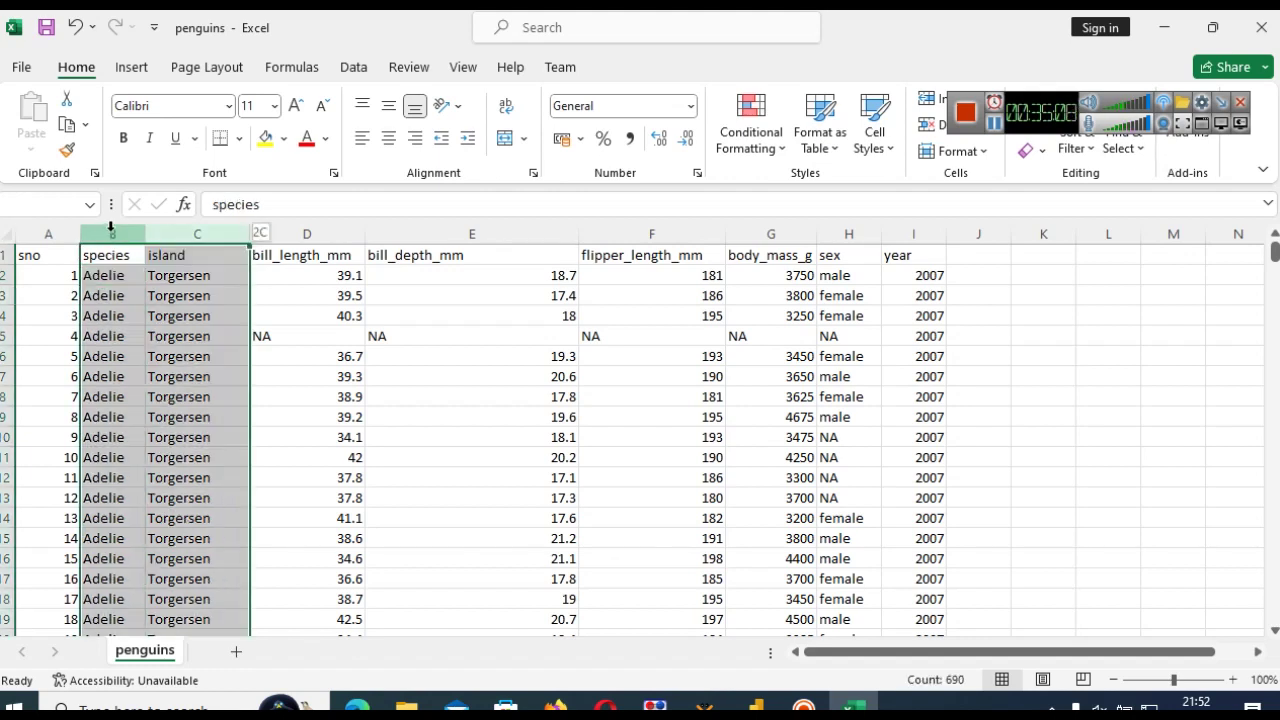
ctrl+click(835, 233)
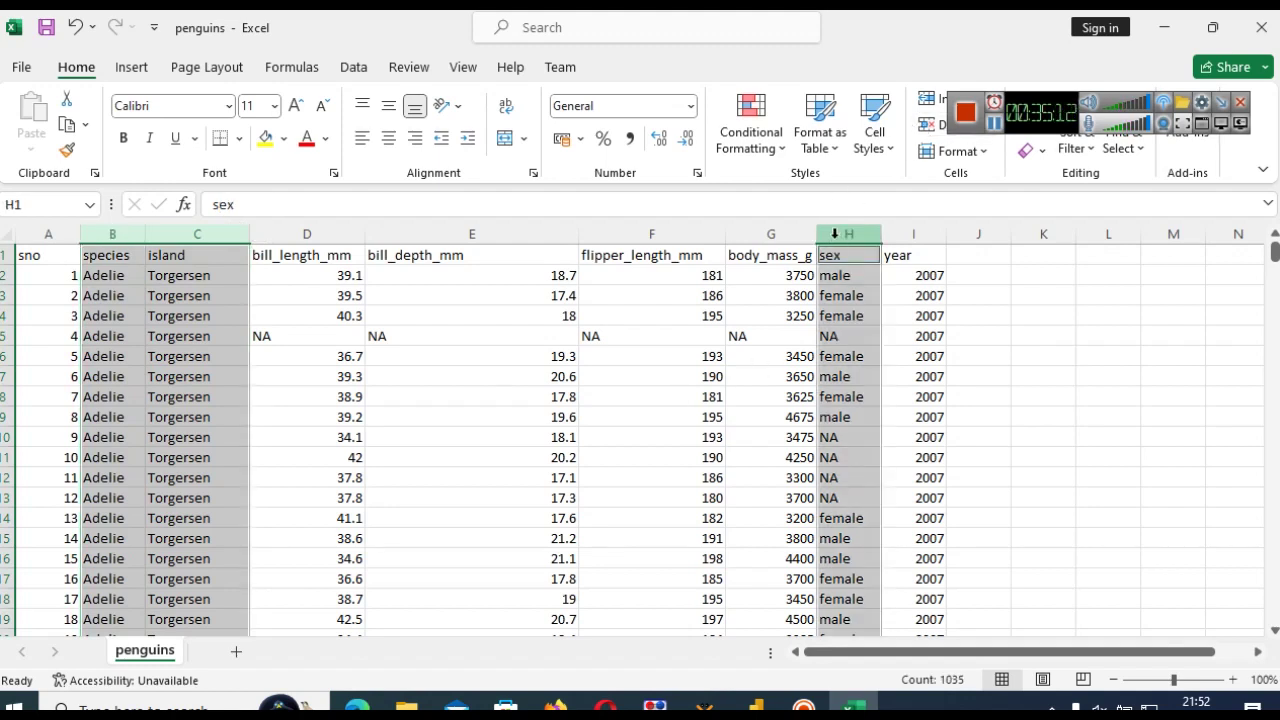
click(306, 232)
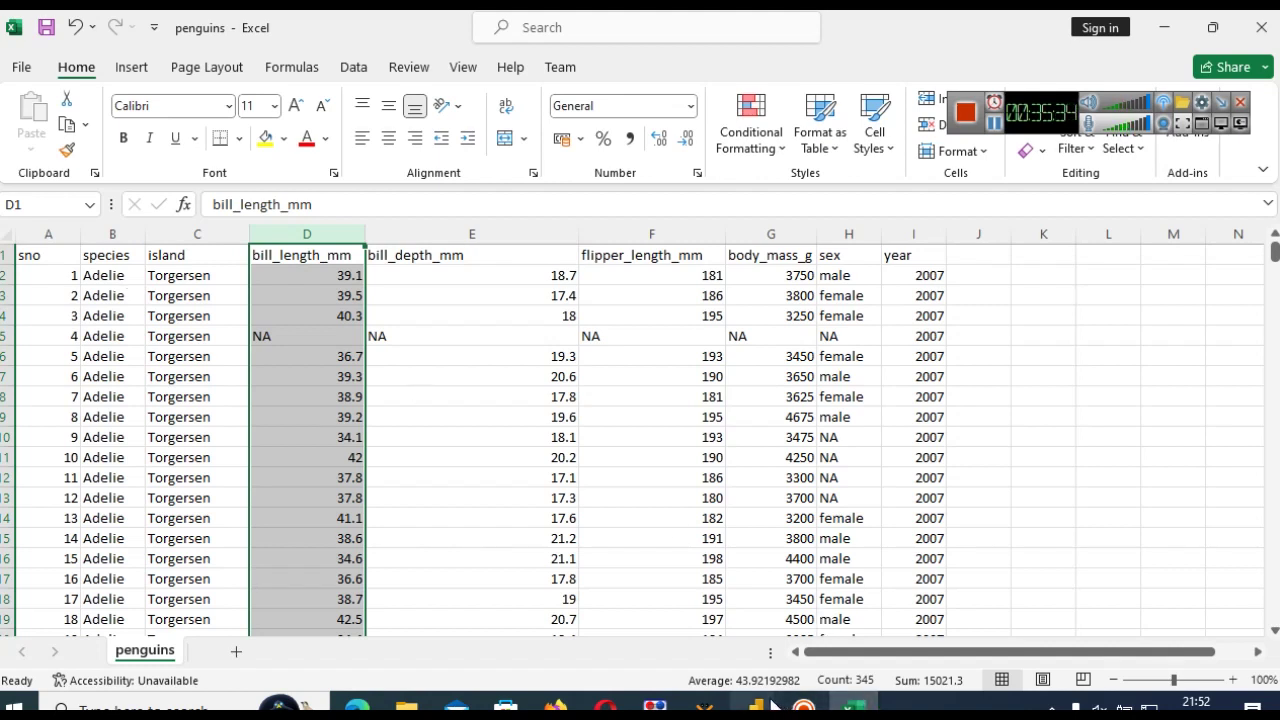
- Switch to Power BI Desktop, dismiss the subscription form and open penguins.csv as a Text/CSV data source
mouse_move(756, 704)
click(883, 625)
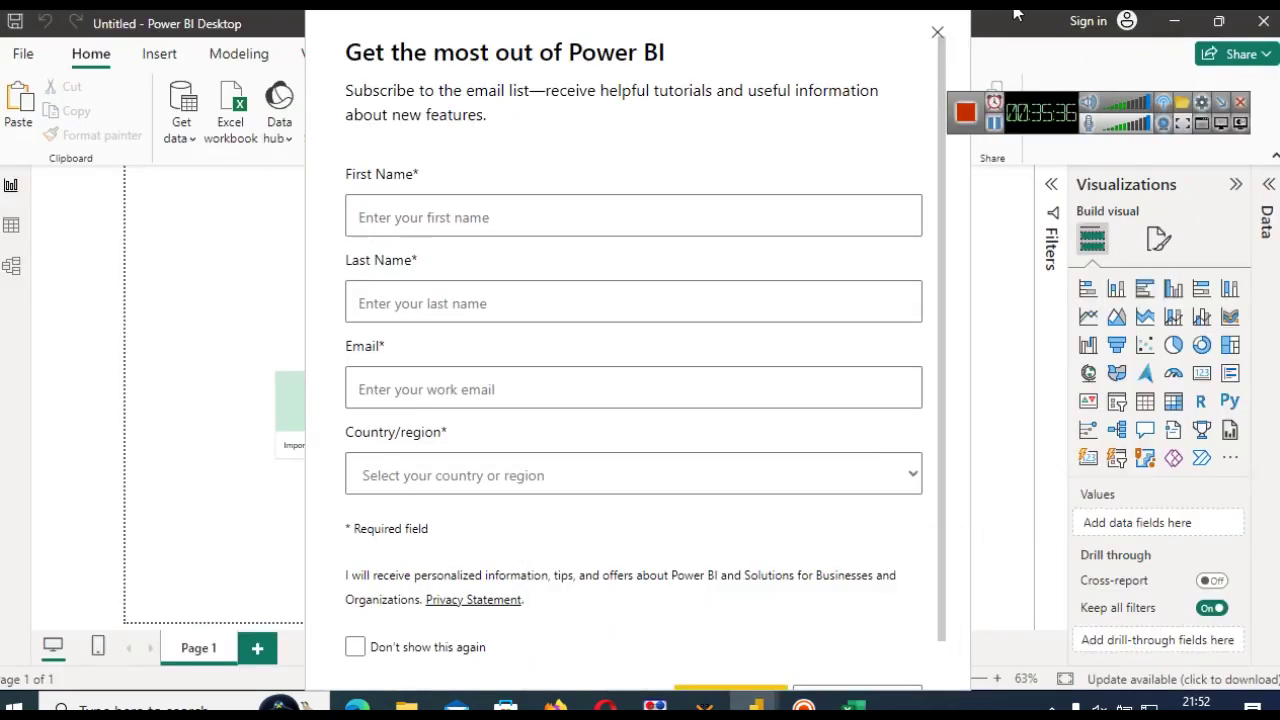
click(939, 33)
click(182, 130)
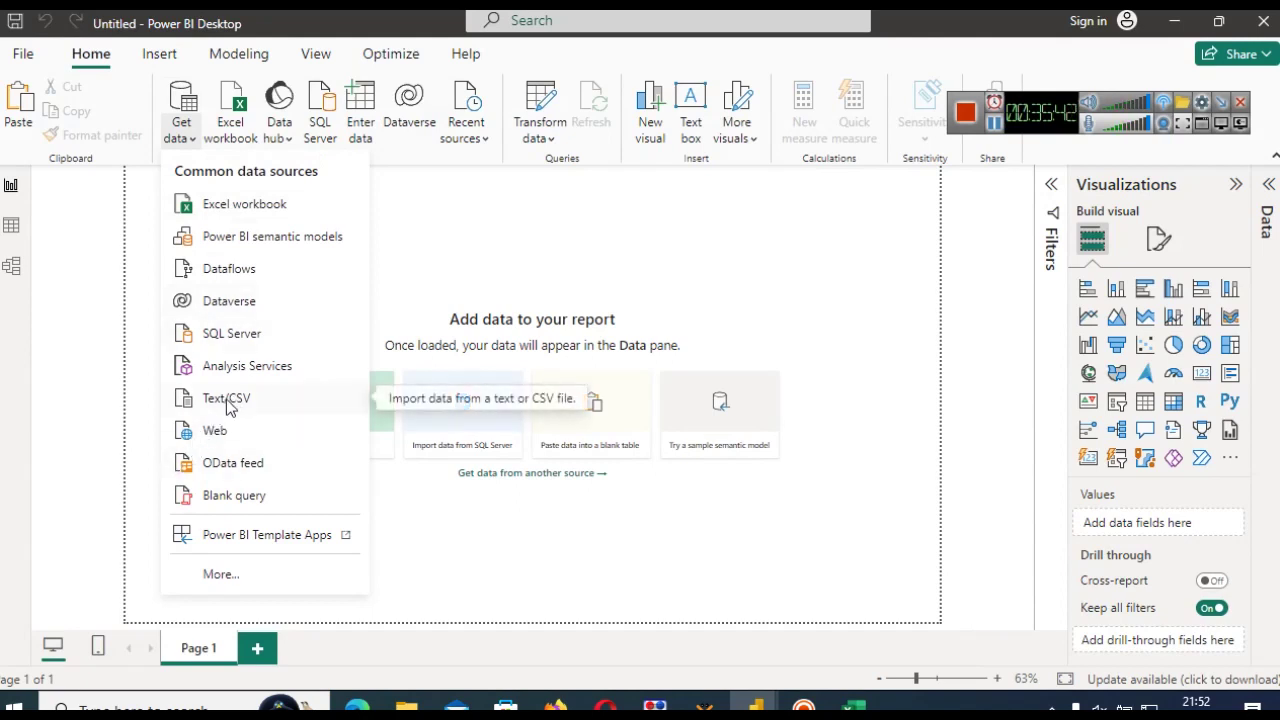
mouse_move(853, 706)
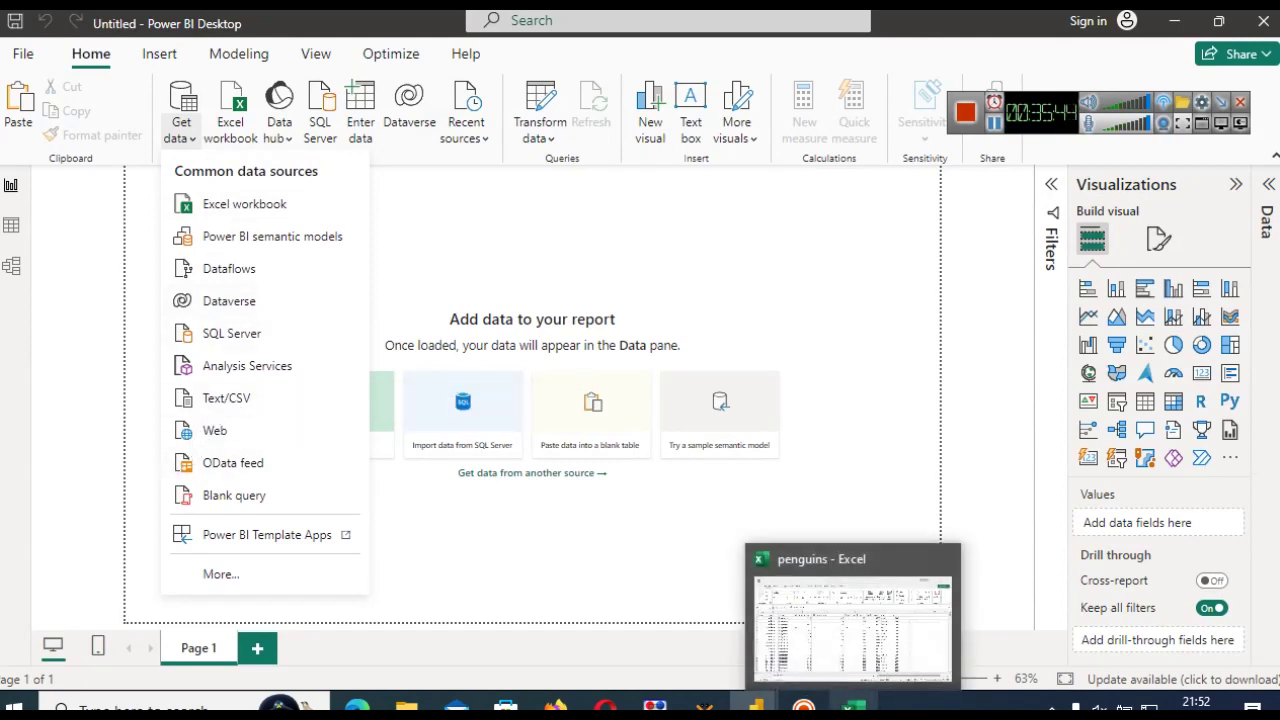
click(222, 398)
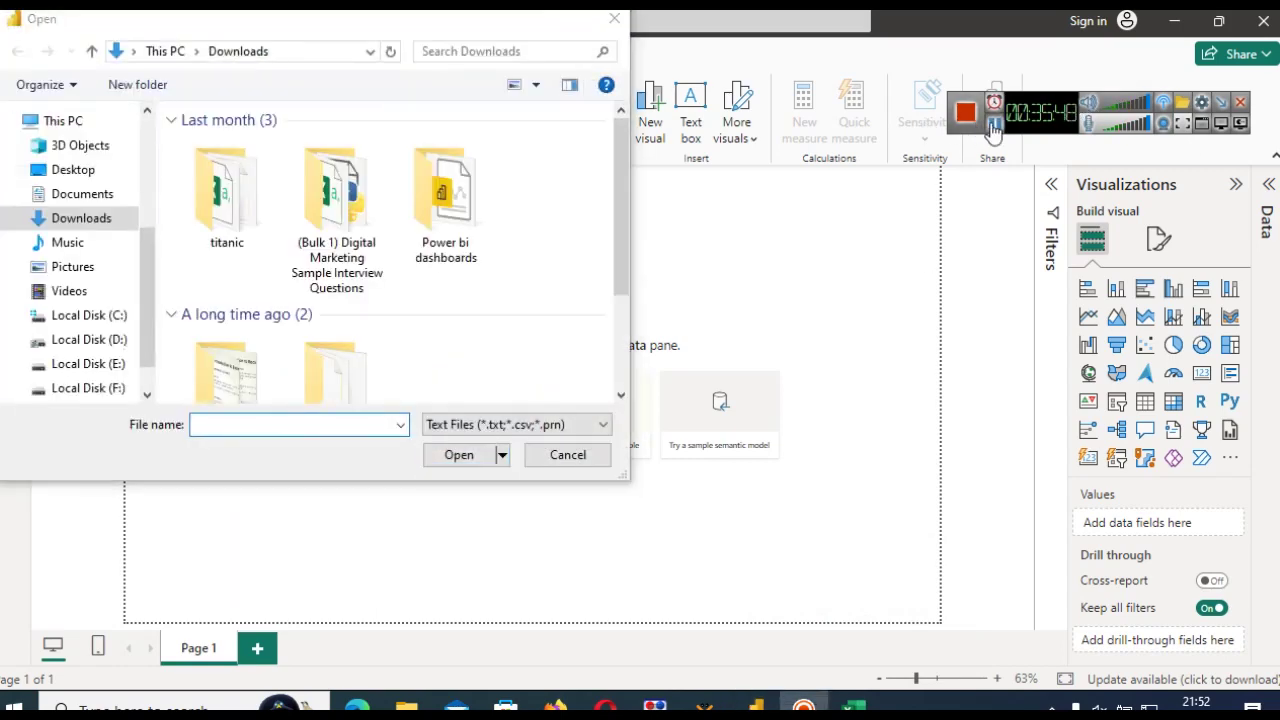
double_click(230, 334)
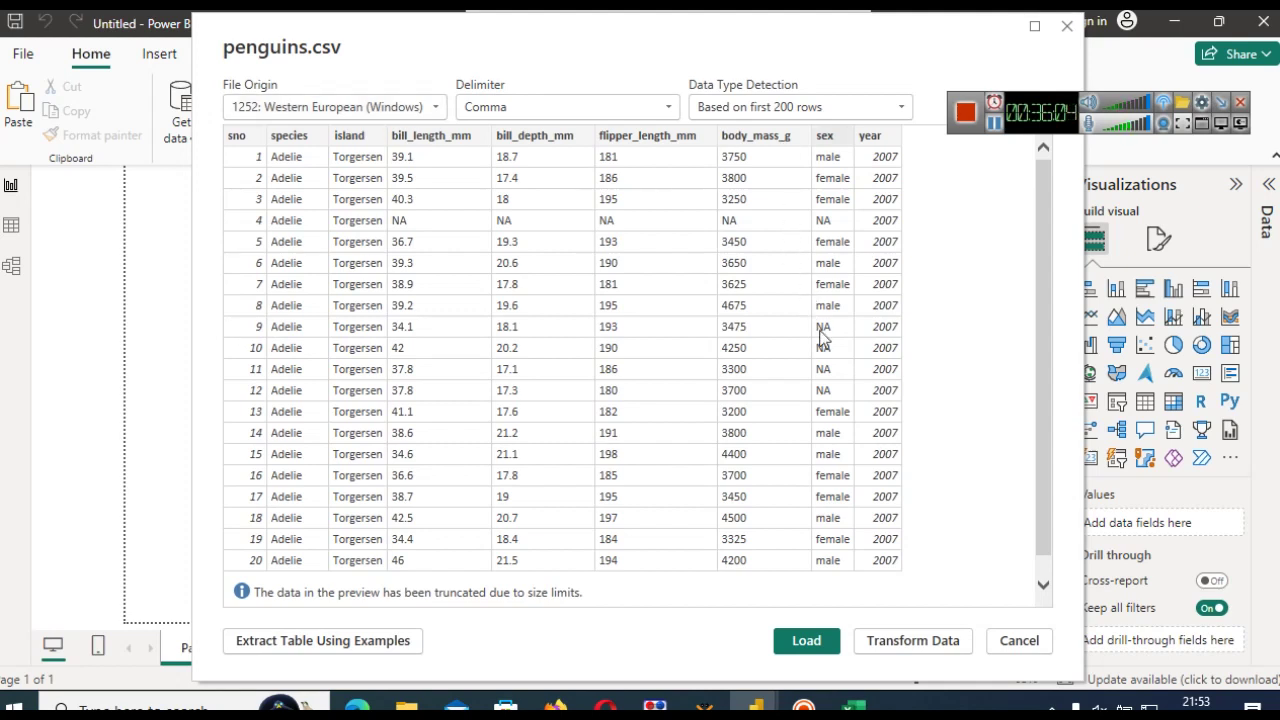
- Review the penguins.csv preview, and check the NA values in row 5 and the bill_length_mm column in Excel
scroll(820, 335, down, 1)
scroll(820, 335, up, 1)
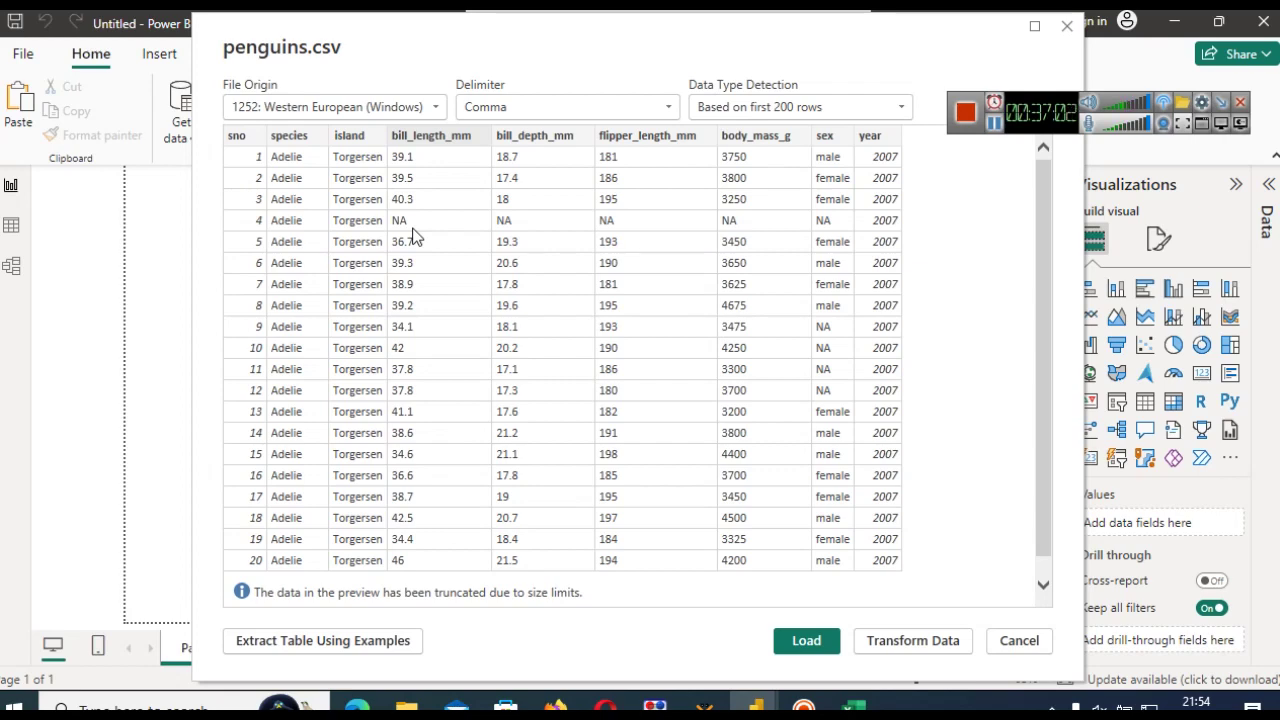
click(853, 706)
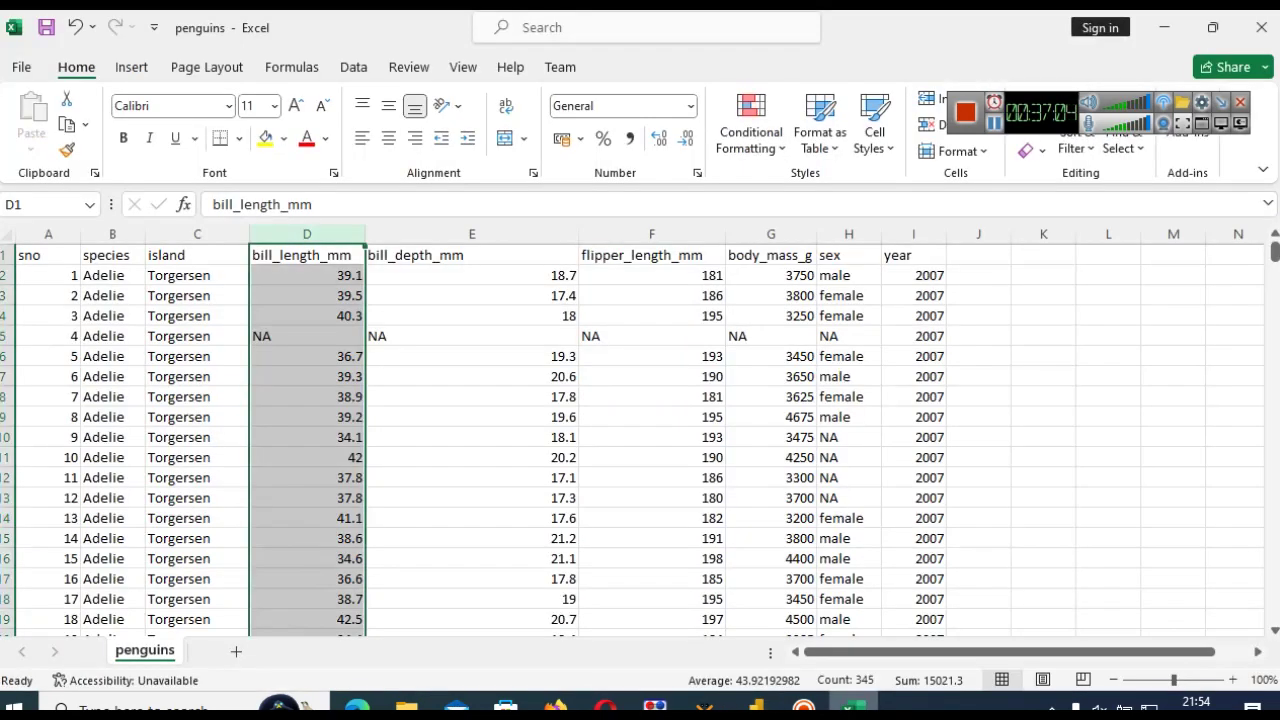
click(2, 335)
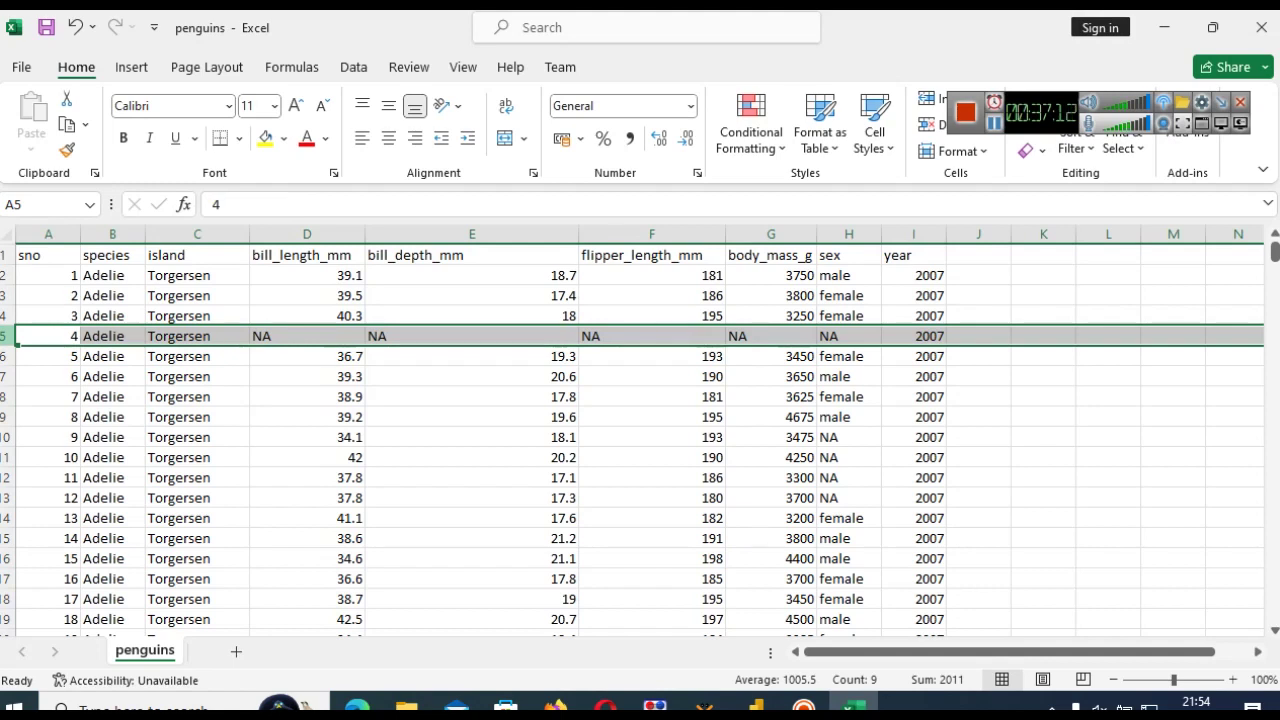
click(360, 410)
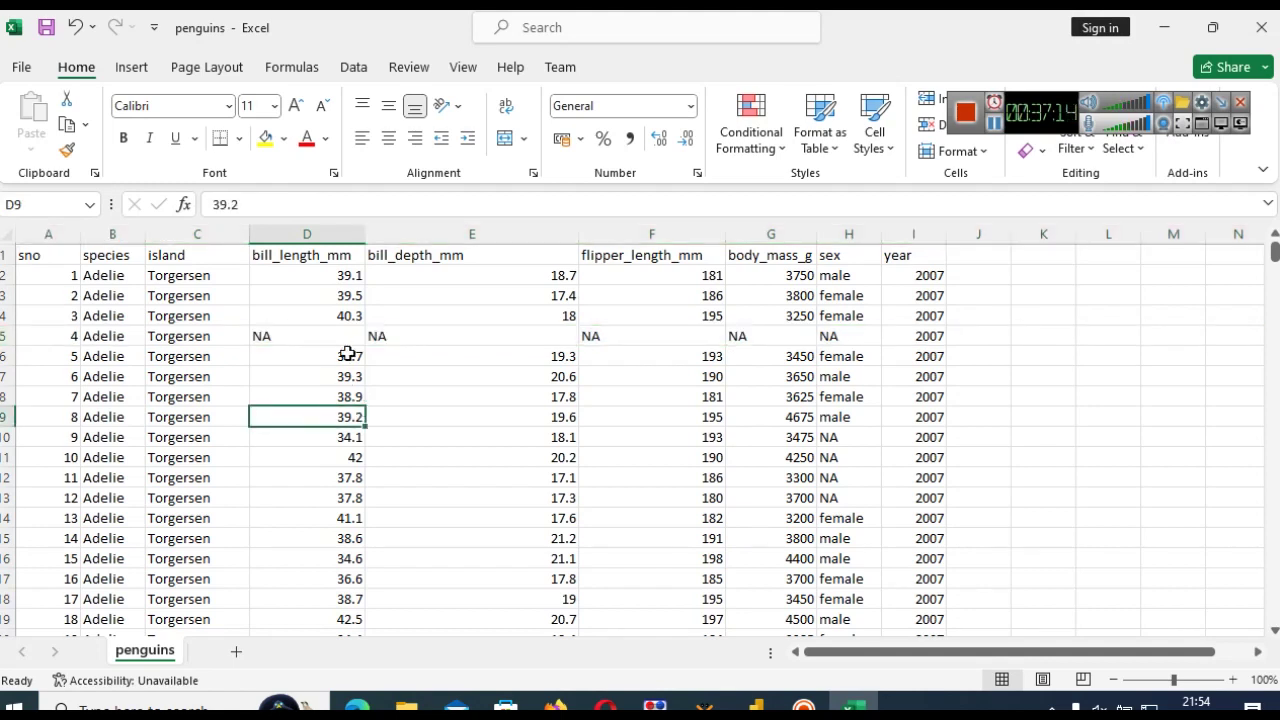
click(314, 234)
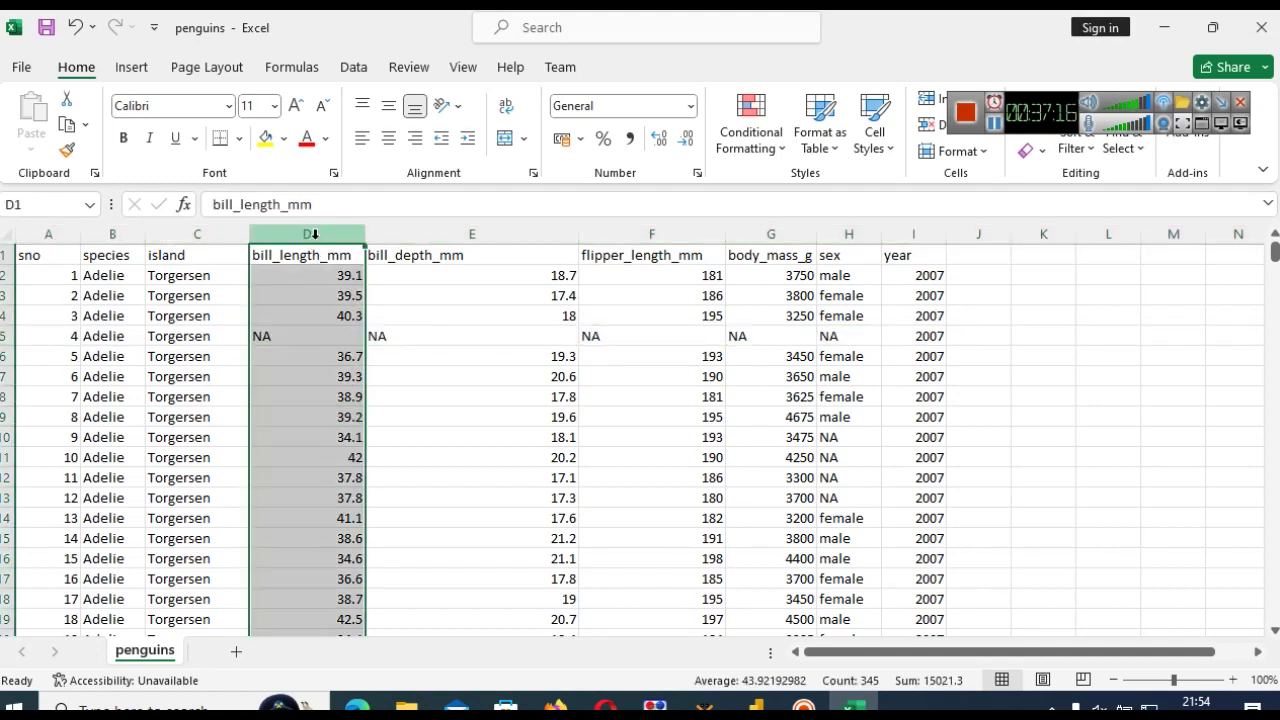
click(297, 338)
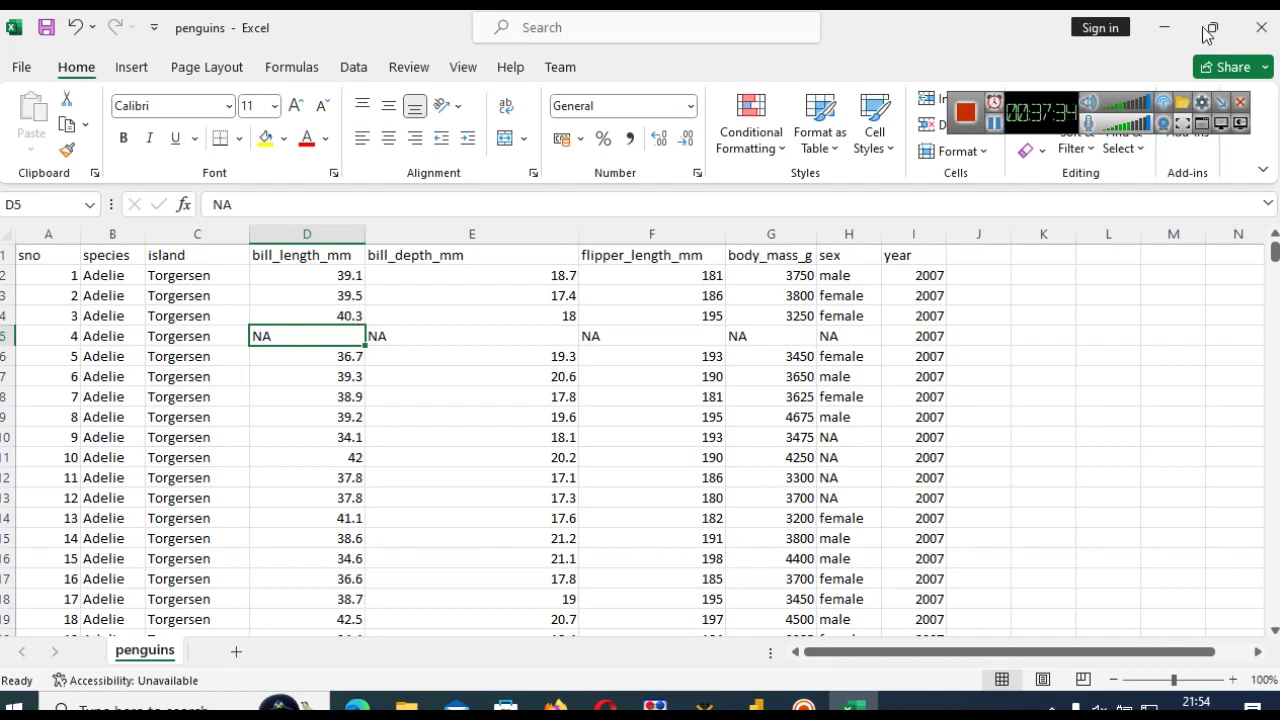
- Return to Power BI, load the penguins.csv data and expand the penguins table to list its fields
click(1162, 30)
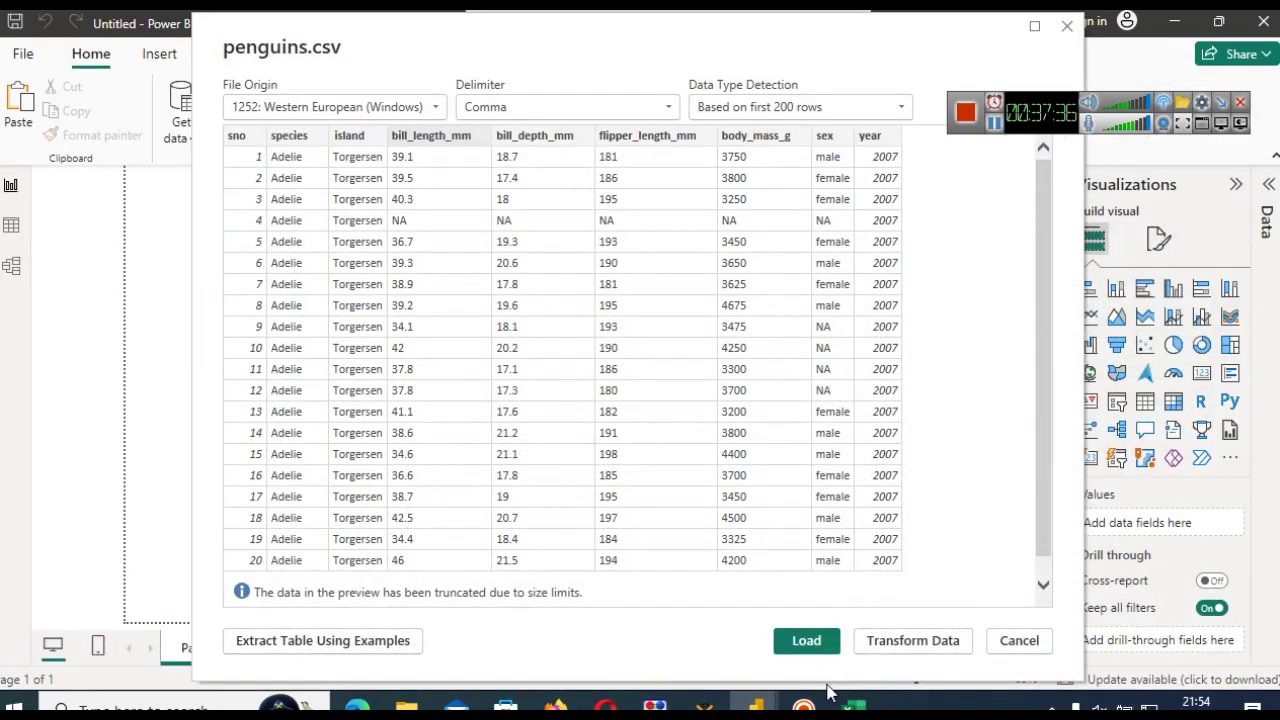
click(808, 641)
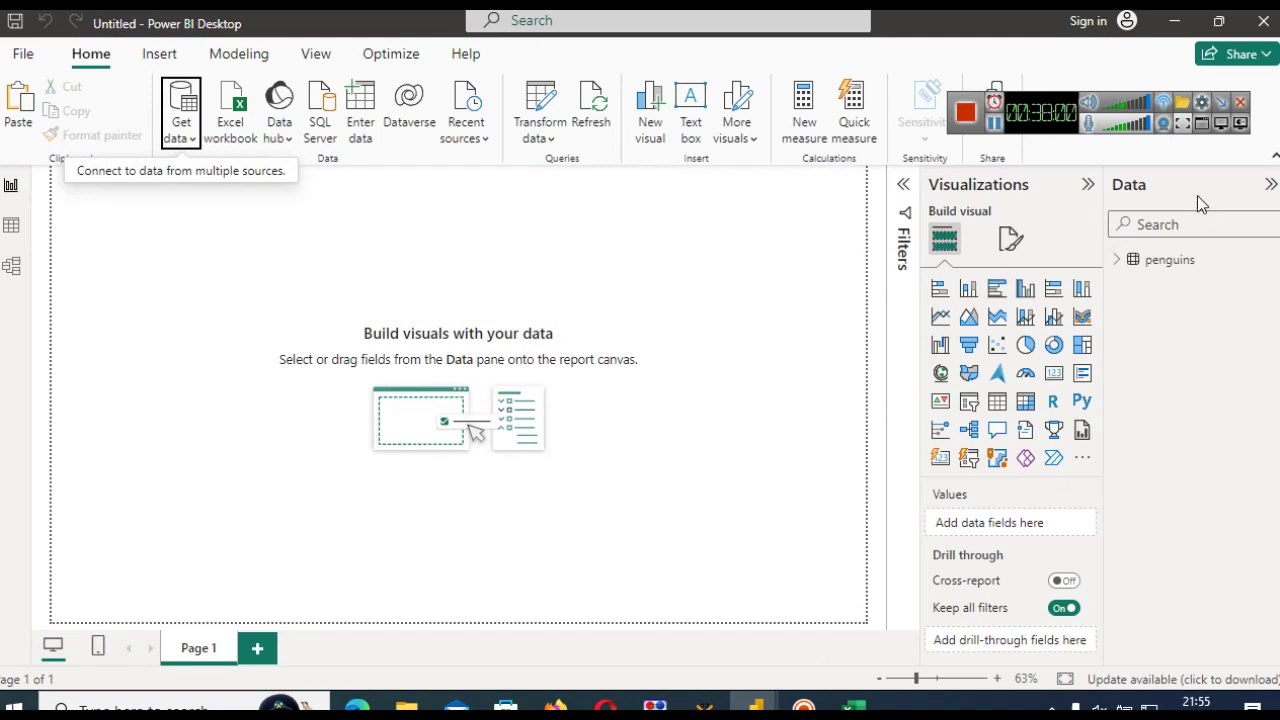
click(1117, 261)
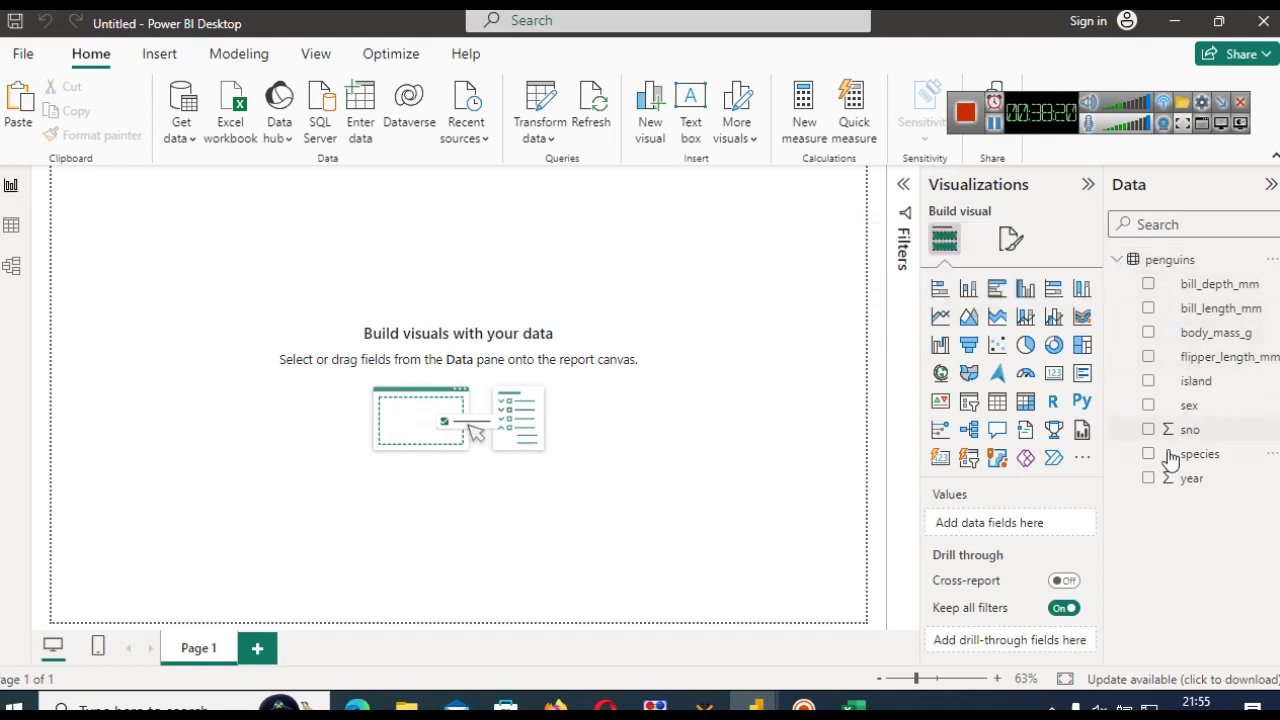
- Build a stacked column chart on Page 1 with species on the X-axis and the count of body_mass_g on the Y-axis
click(963, 298)
drag(78, 250, 347, 371)
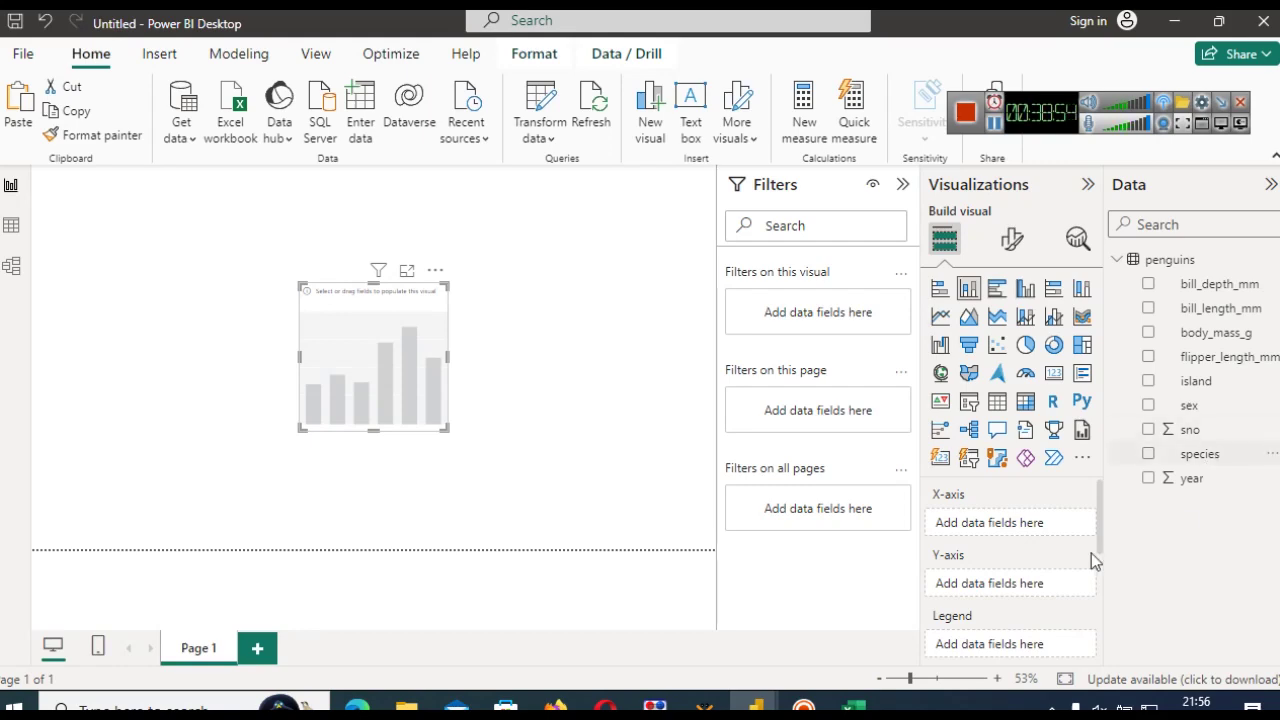
click(852, 706)
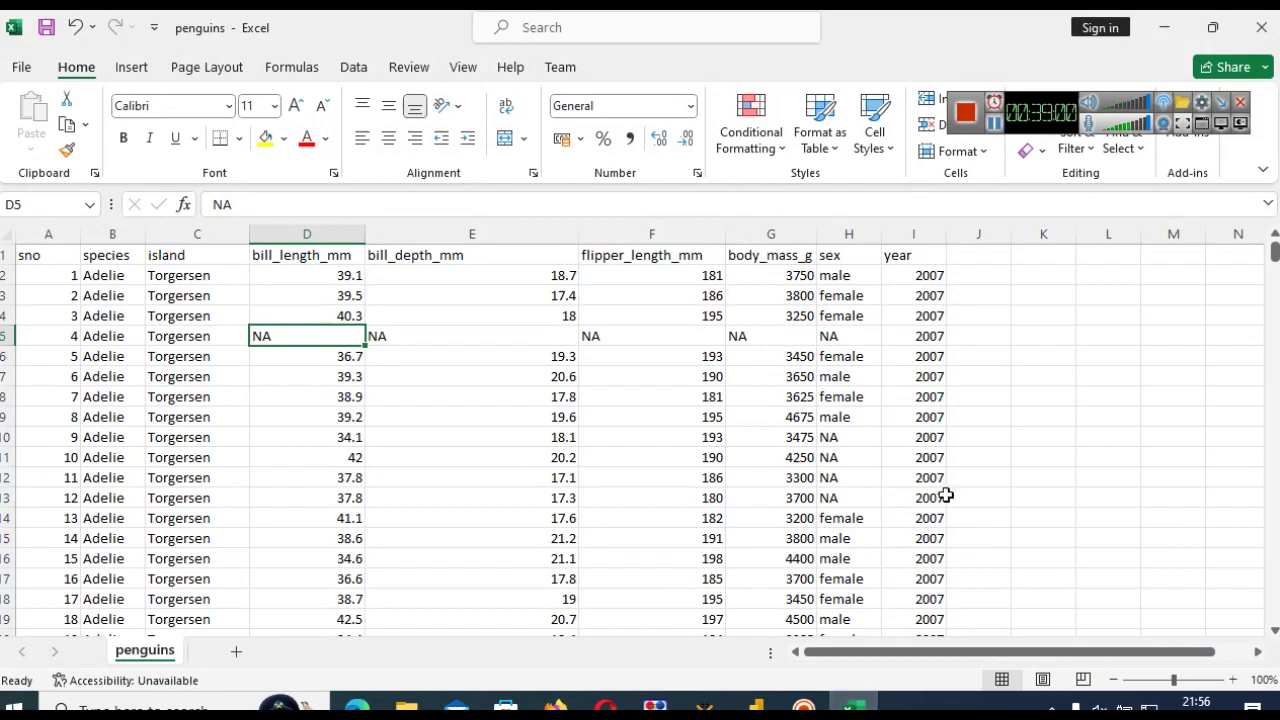
click(860, 706)
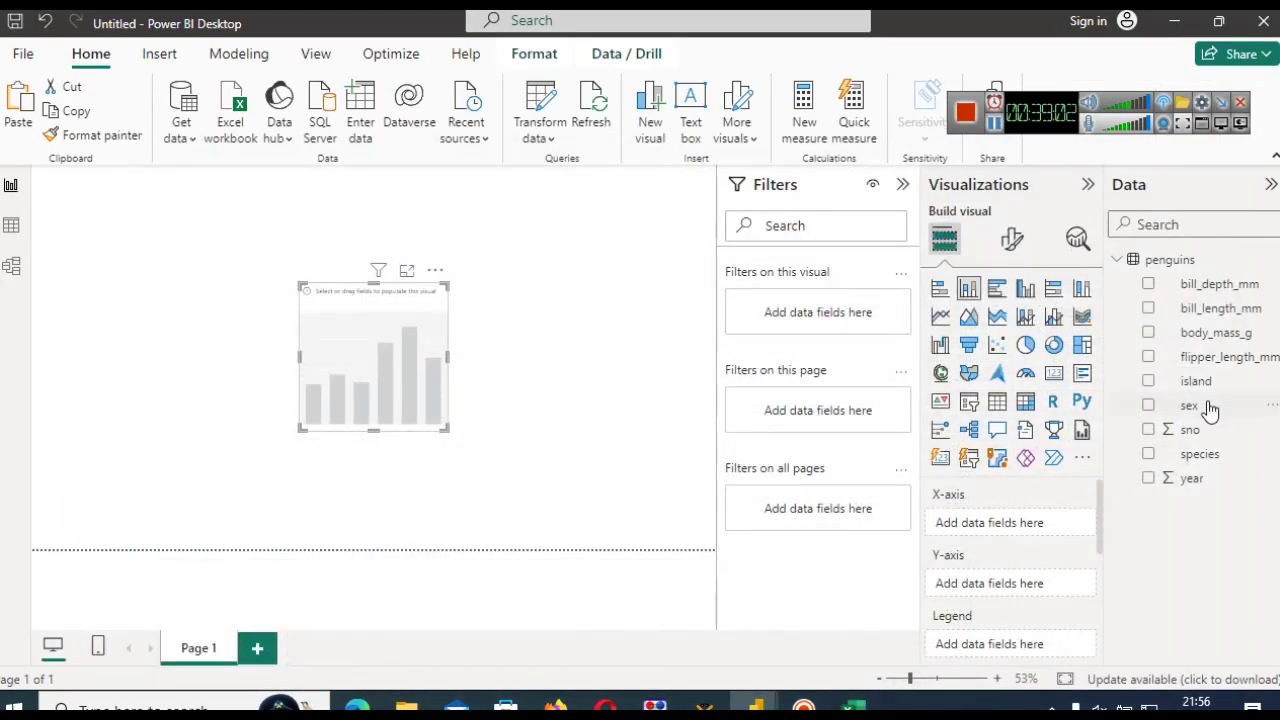
drag(1195, 457, 985, 525)
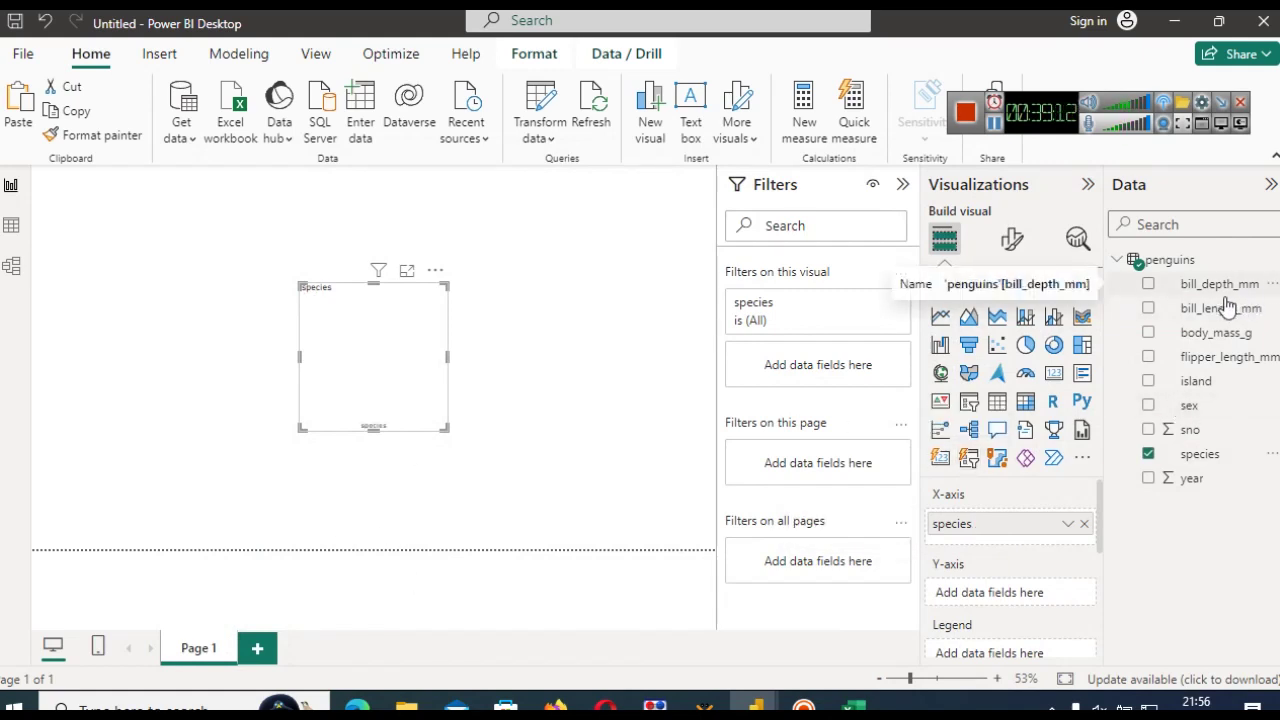
drag(1212, 334, 1020, 590)
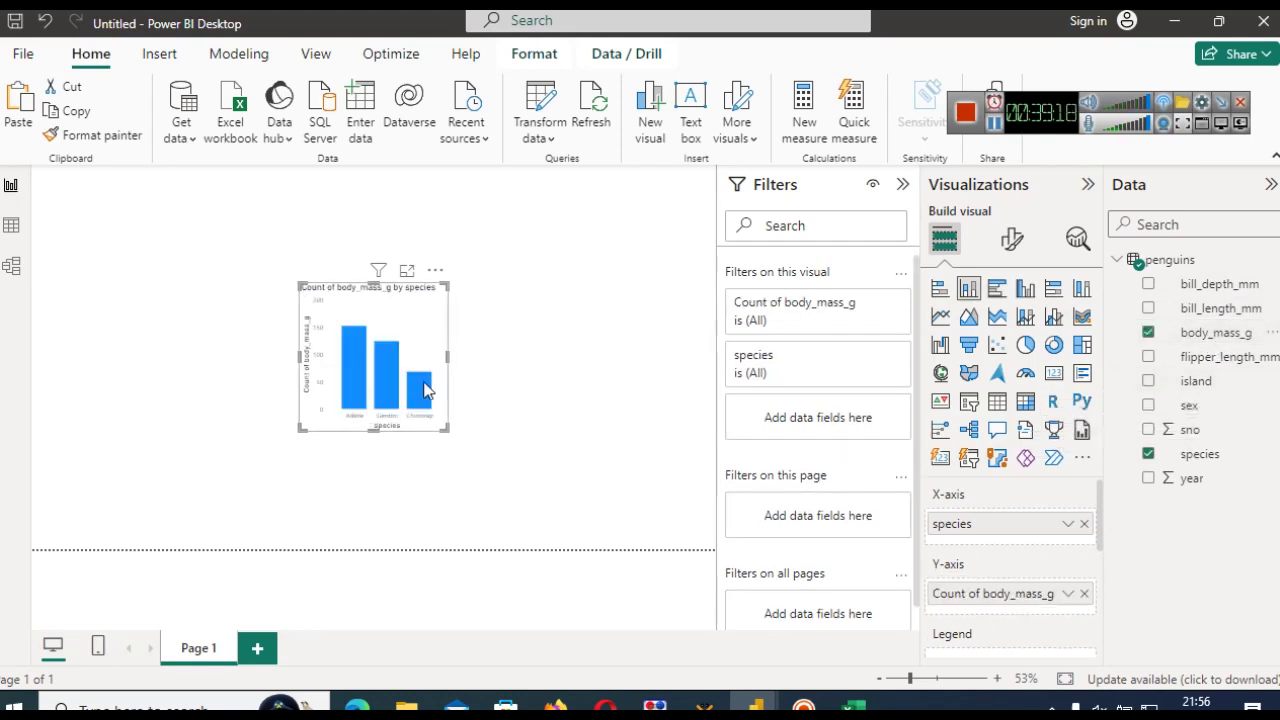
- Enlarge the stacked column chart, move it toward the page's upper left, and inspect the tooltips of its species columns
drag(567, 497, 600, 511)
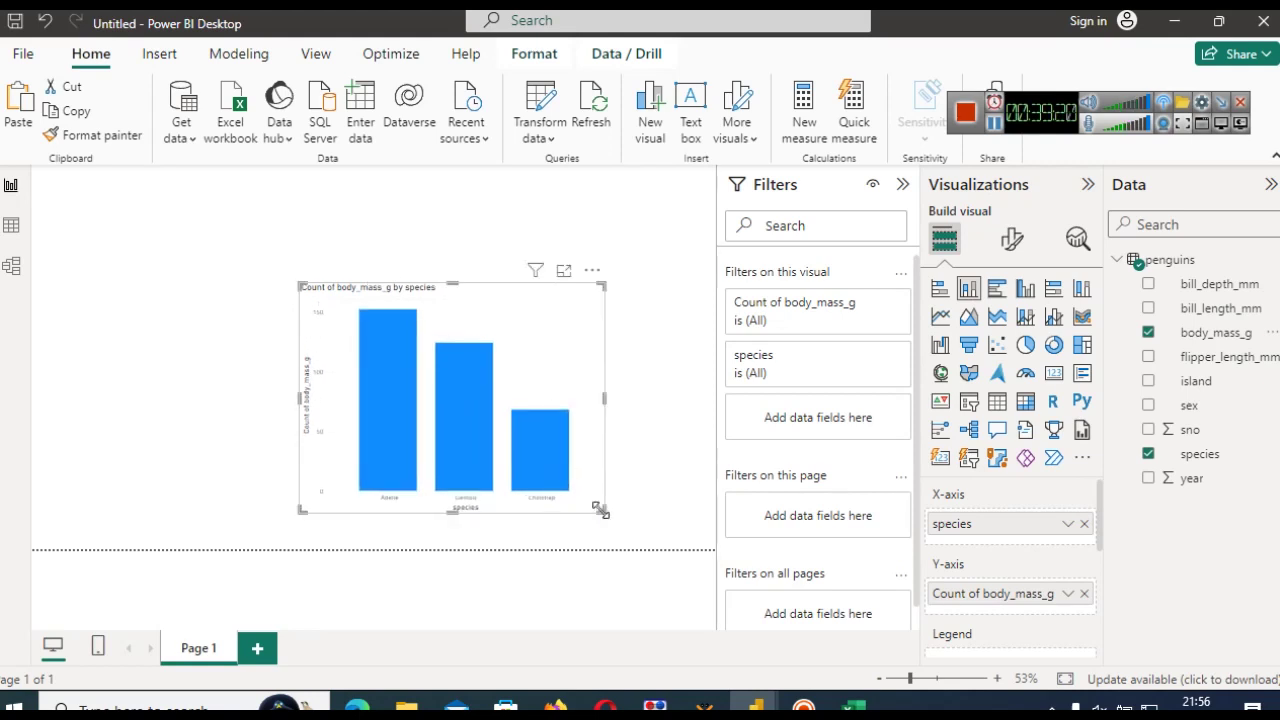
drag(452, 396, 370, 365)
mouse_move(327, 331)
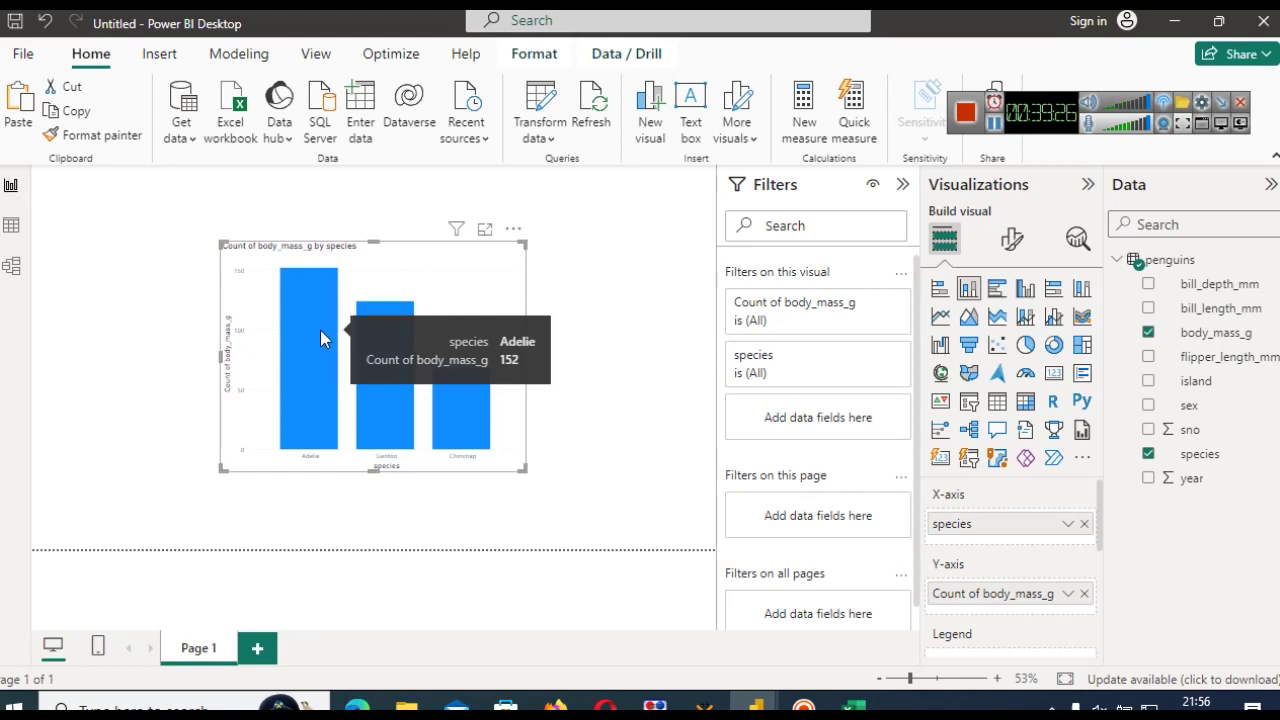
mouse_move(430, 388)
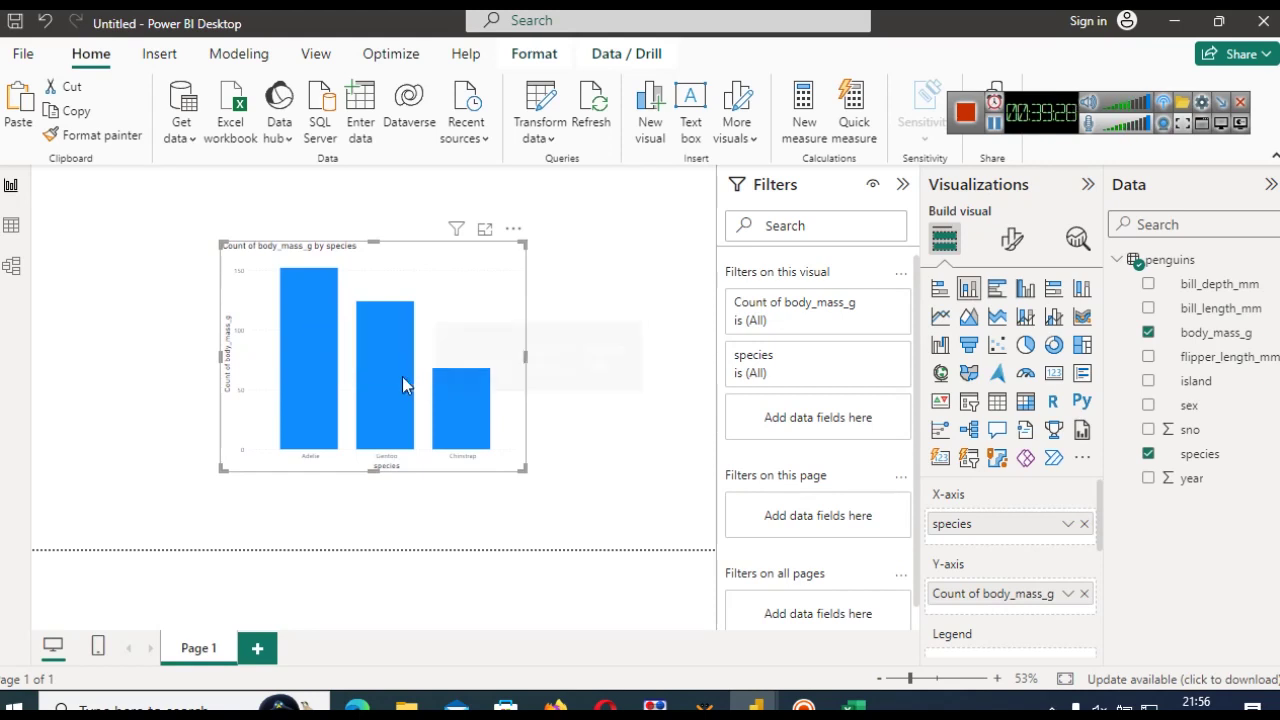
- Examine the stacked column chart in focus mode and check the aggregation options offered for body_mass_g on the Y-axis
mouse_move(313, 357)
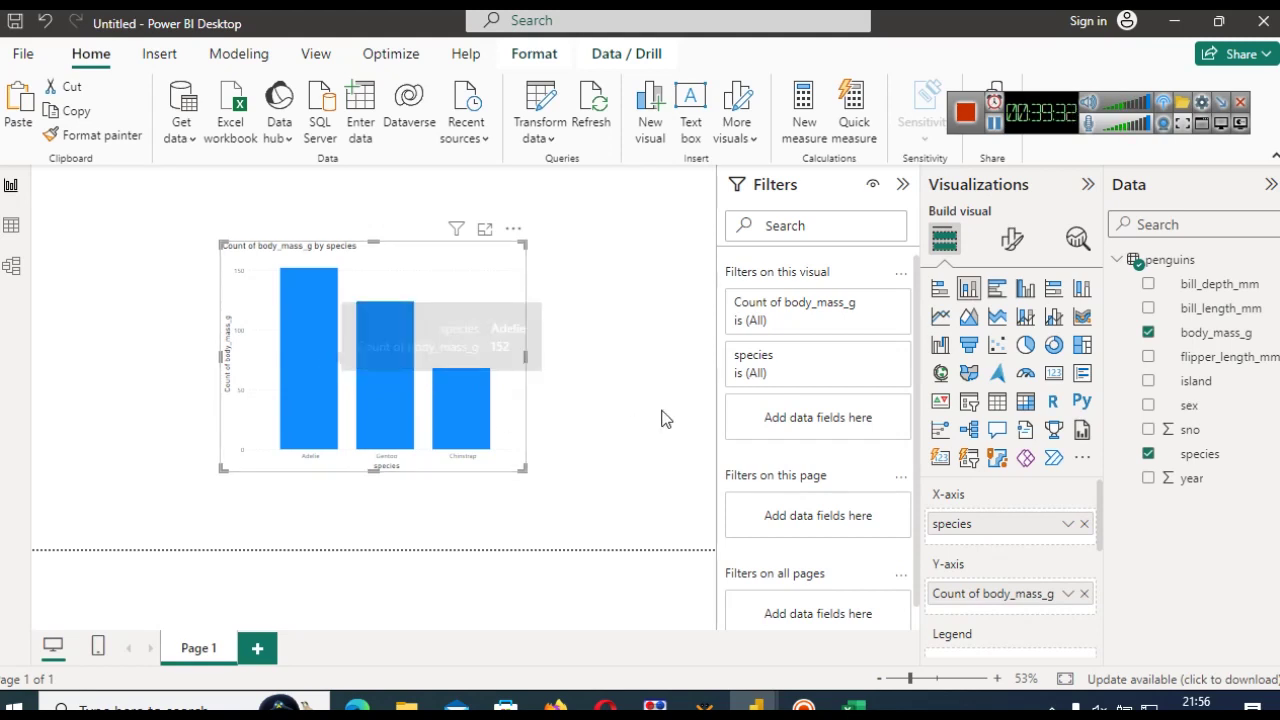
click(485, 231)
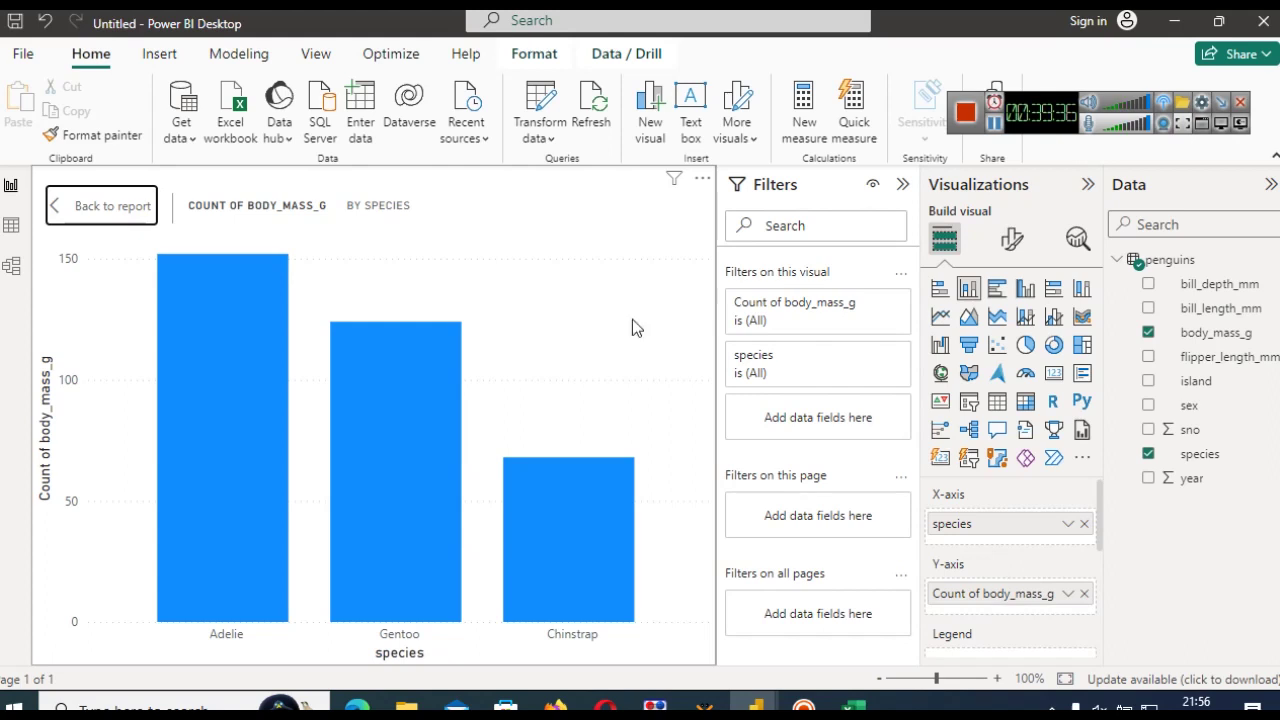
click(1069, 595)
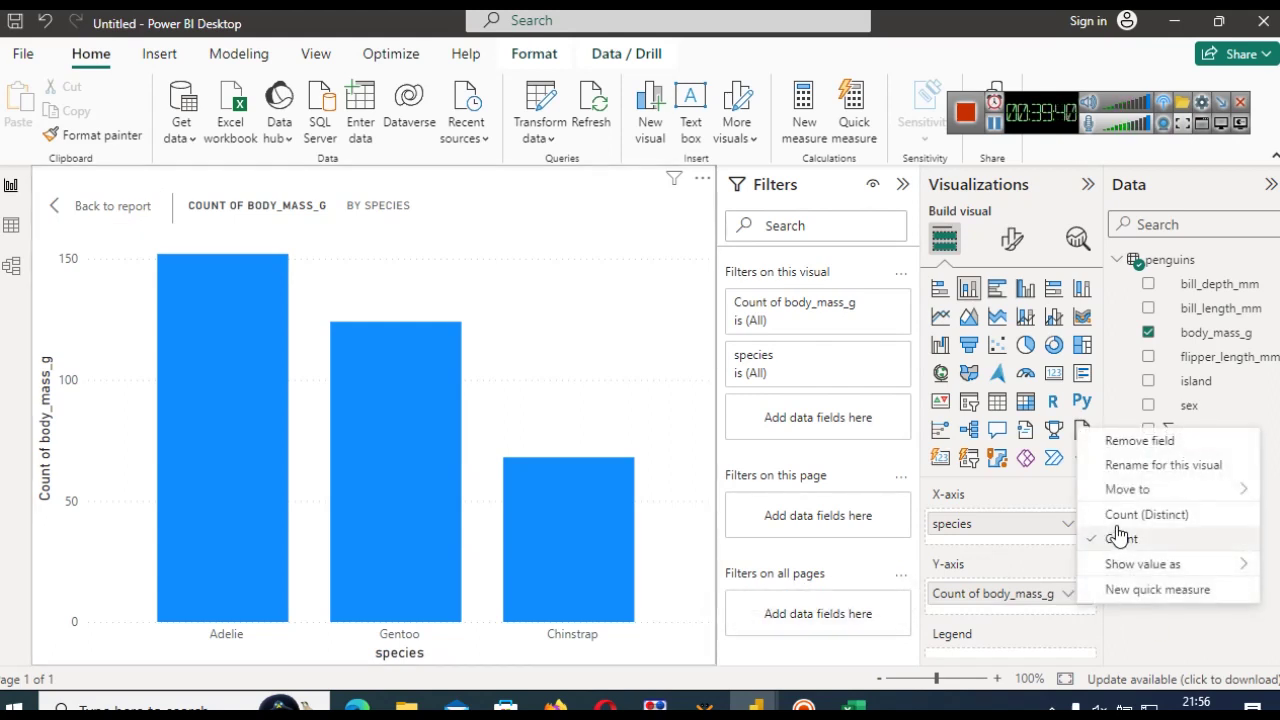
mouse_move(1155, 498)
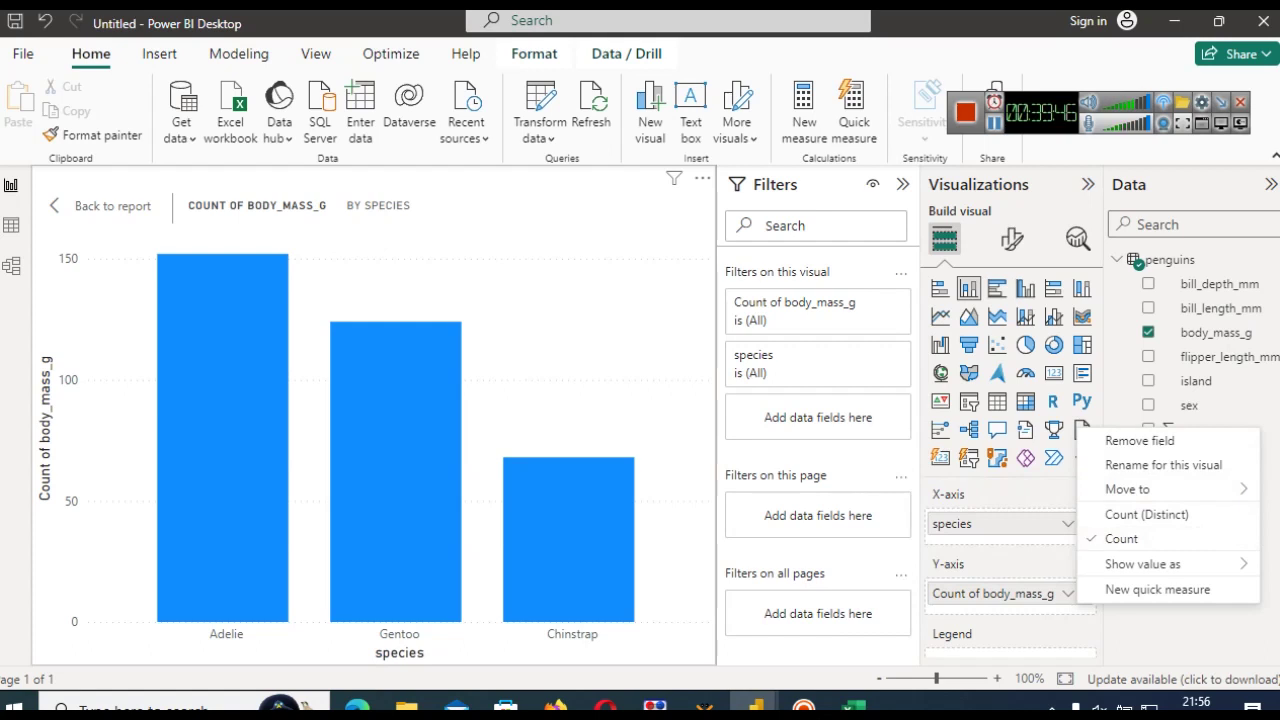
click(1228, 416)
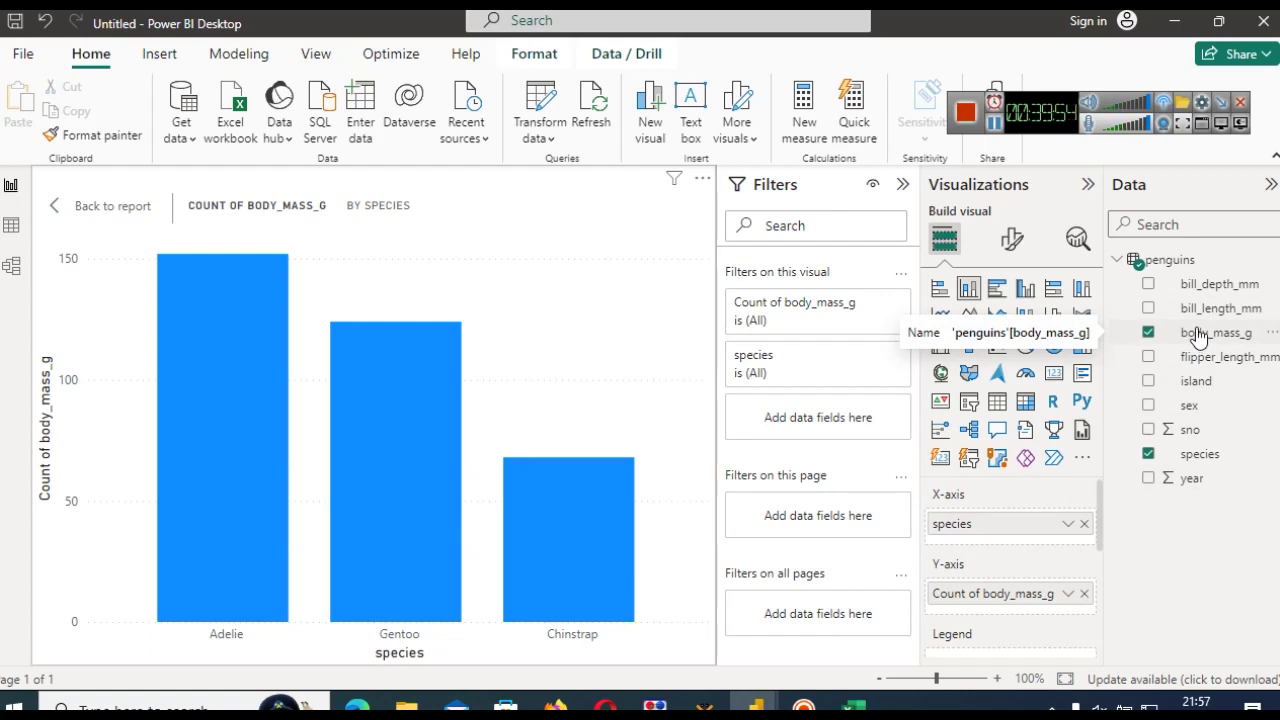
- Inspect the penguins table data, including the bill_depth_mm column and the commands available for the bill_length_mm column
click(11, 228)
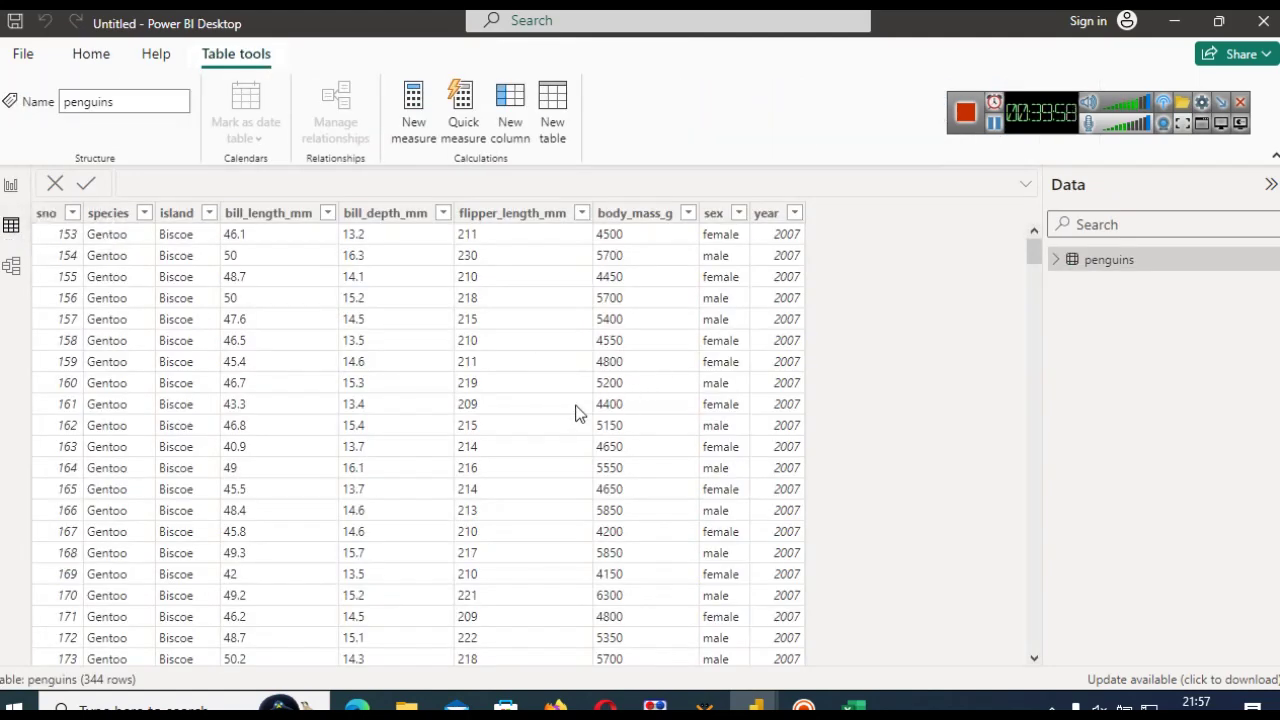
click(426, 392)
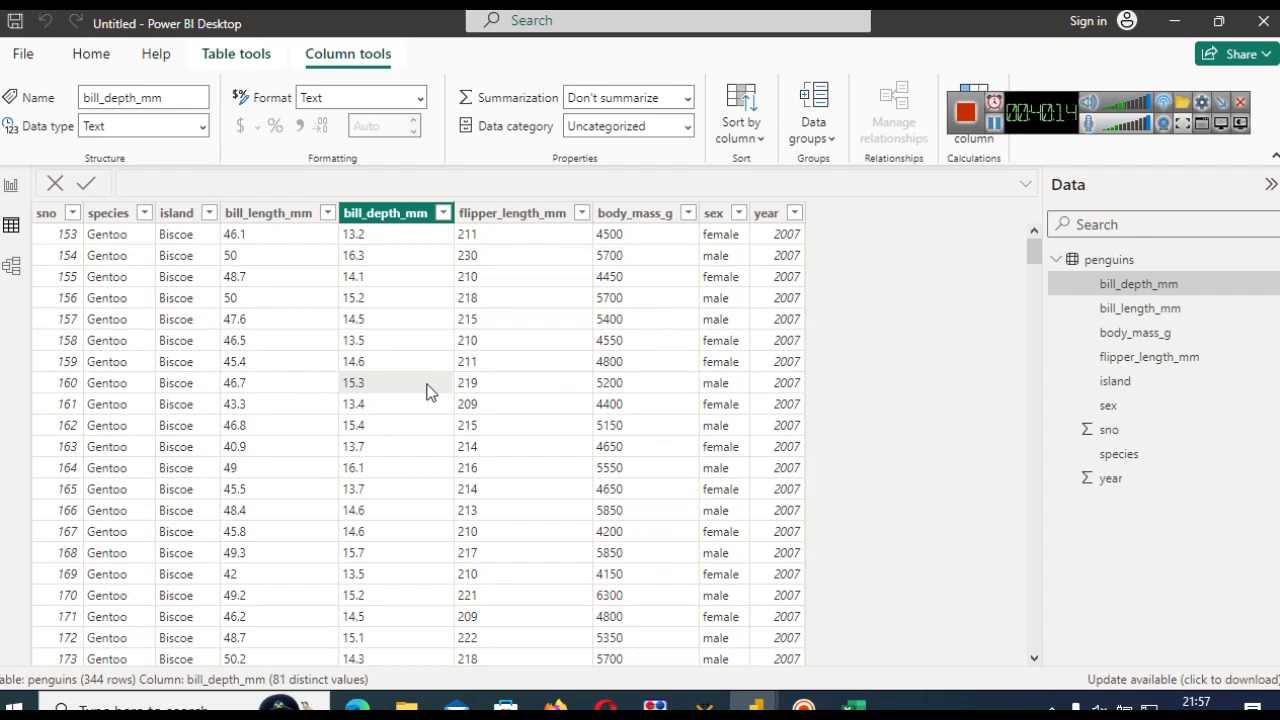
drag(1041, 256, 1041, 151)
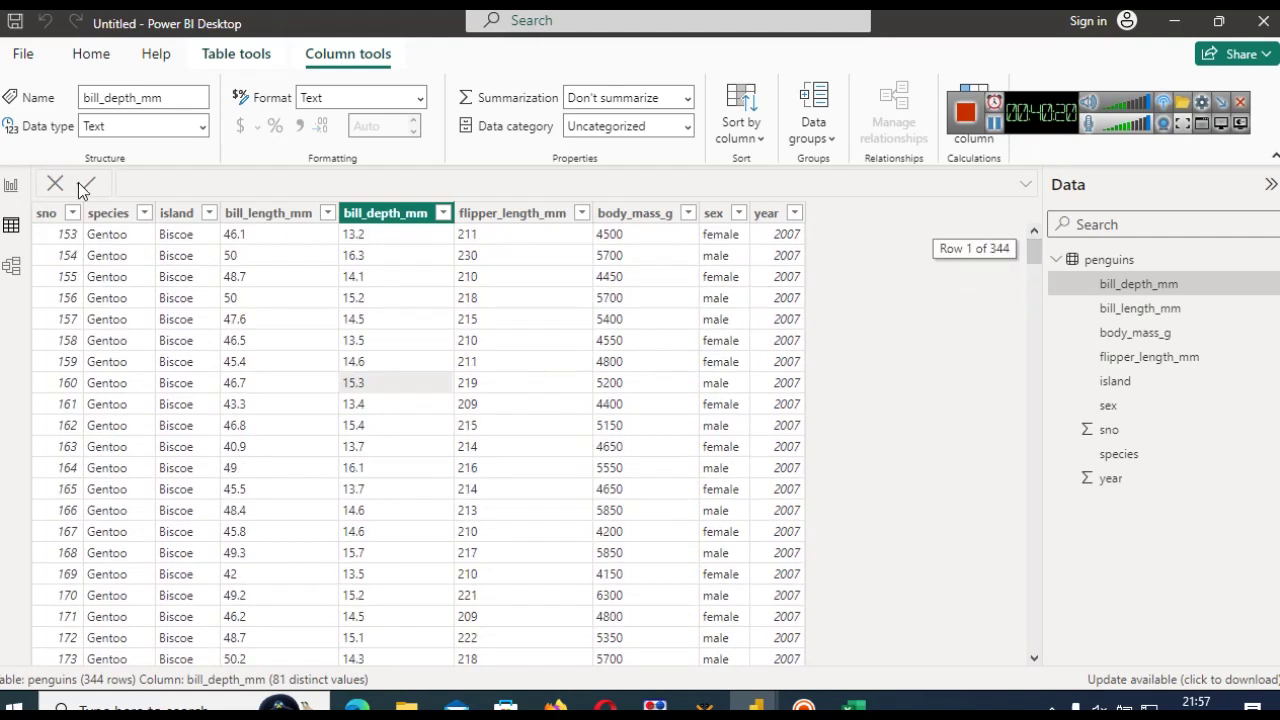
click(271, 222)
right_click(274, 225)
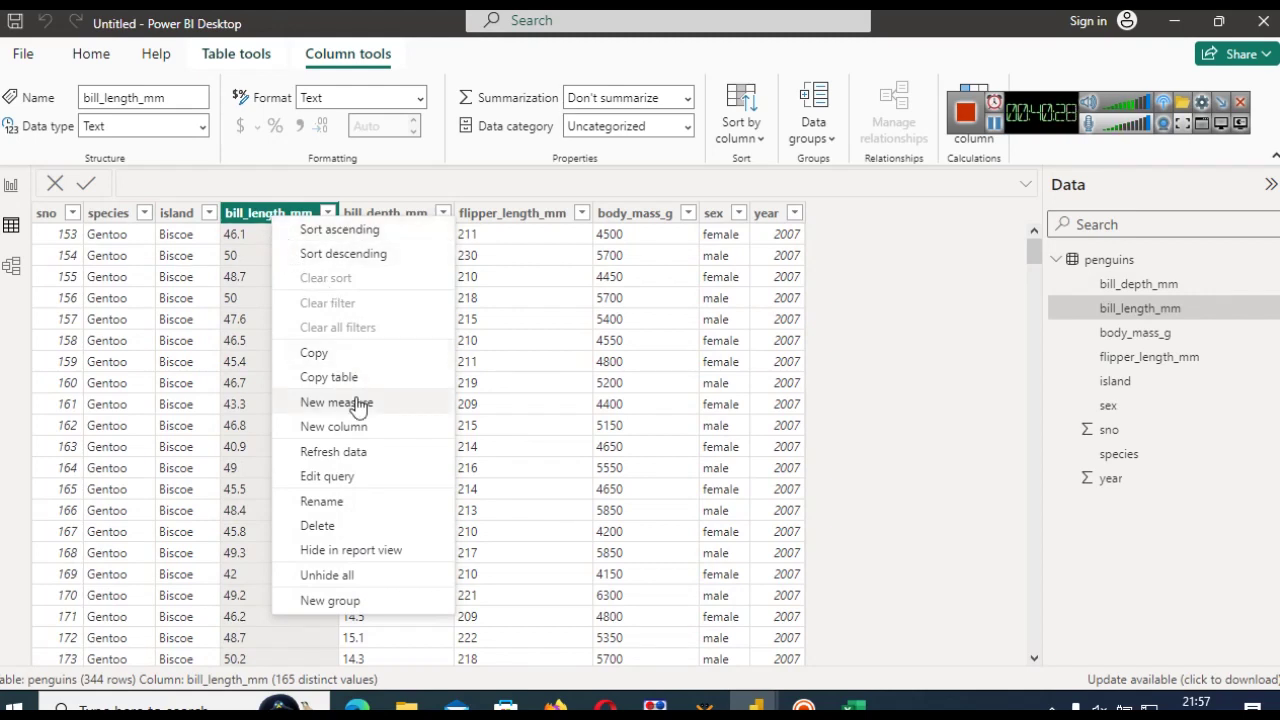
click(903, 222)
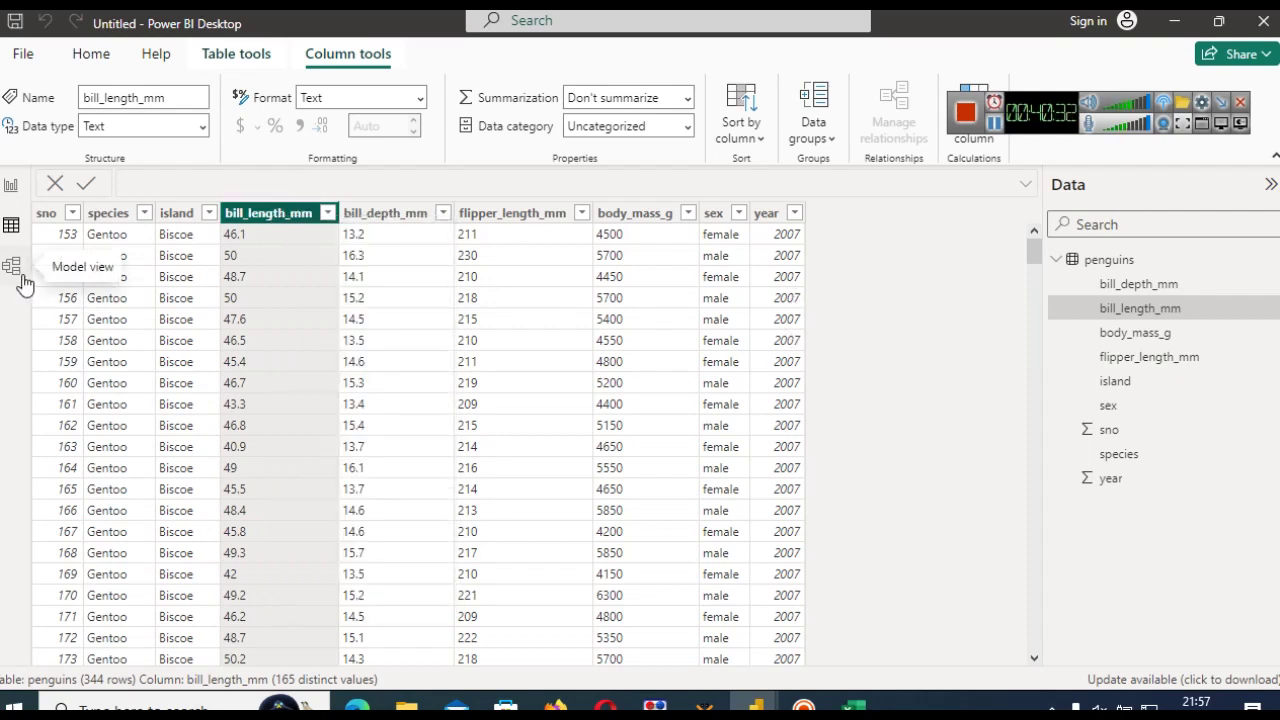
- Return from the focused chart to the report page and open the penguins query in Power Query Editor
click(10, 192)
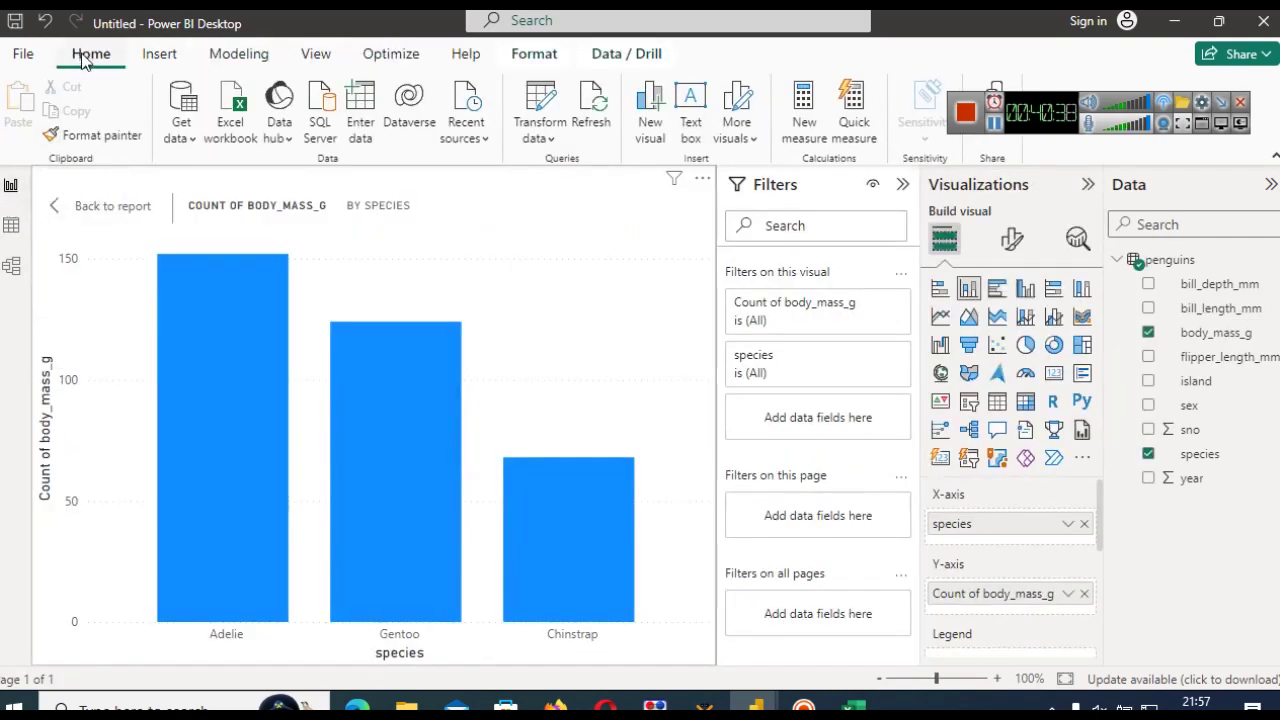
click(58, 212)
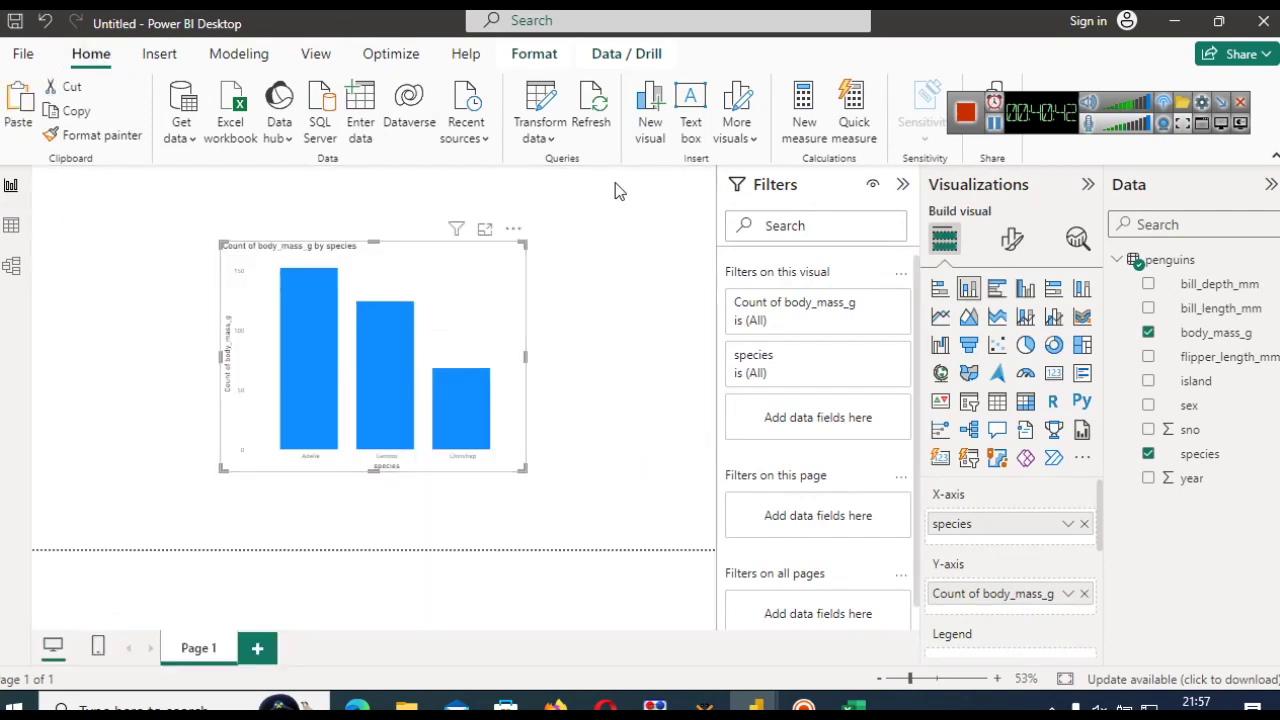
click(558, 121)
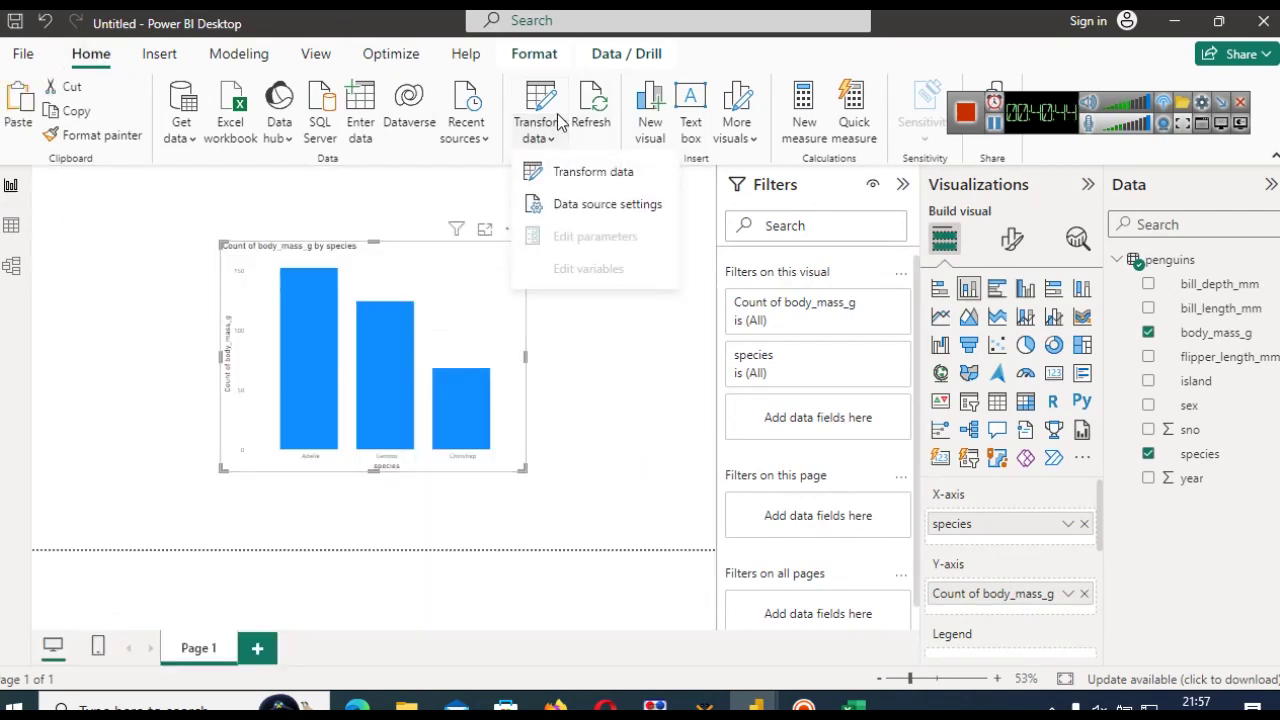
click(565, 172)
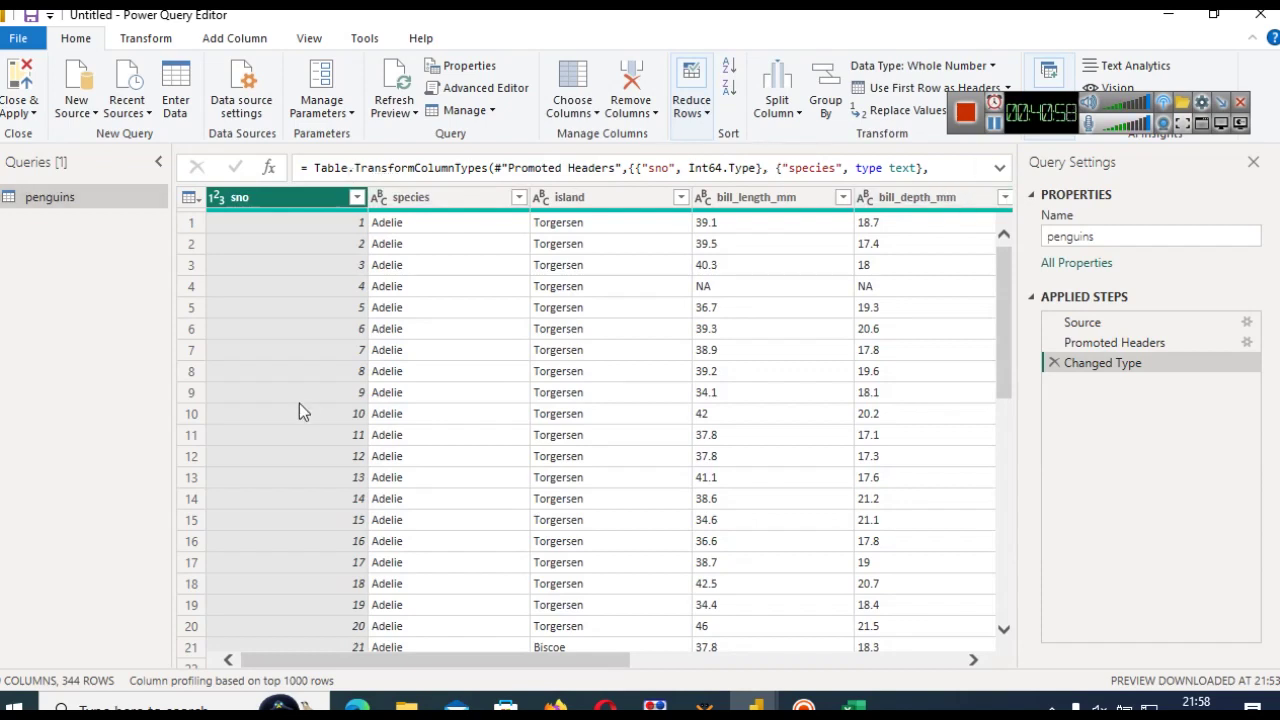
- Replace NA with 35.66 in the bill_length_mm column, and apply the query changes to the report
click(768, 199)
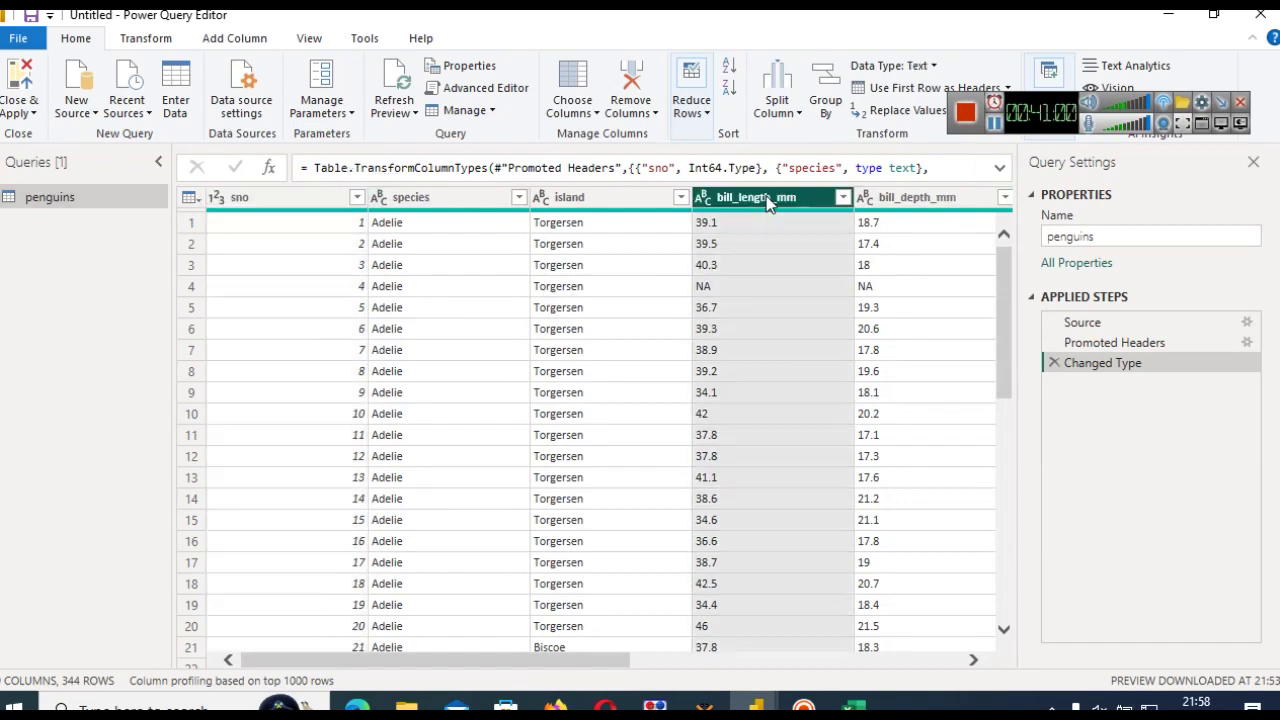
right_click(768, 200)
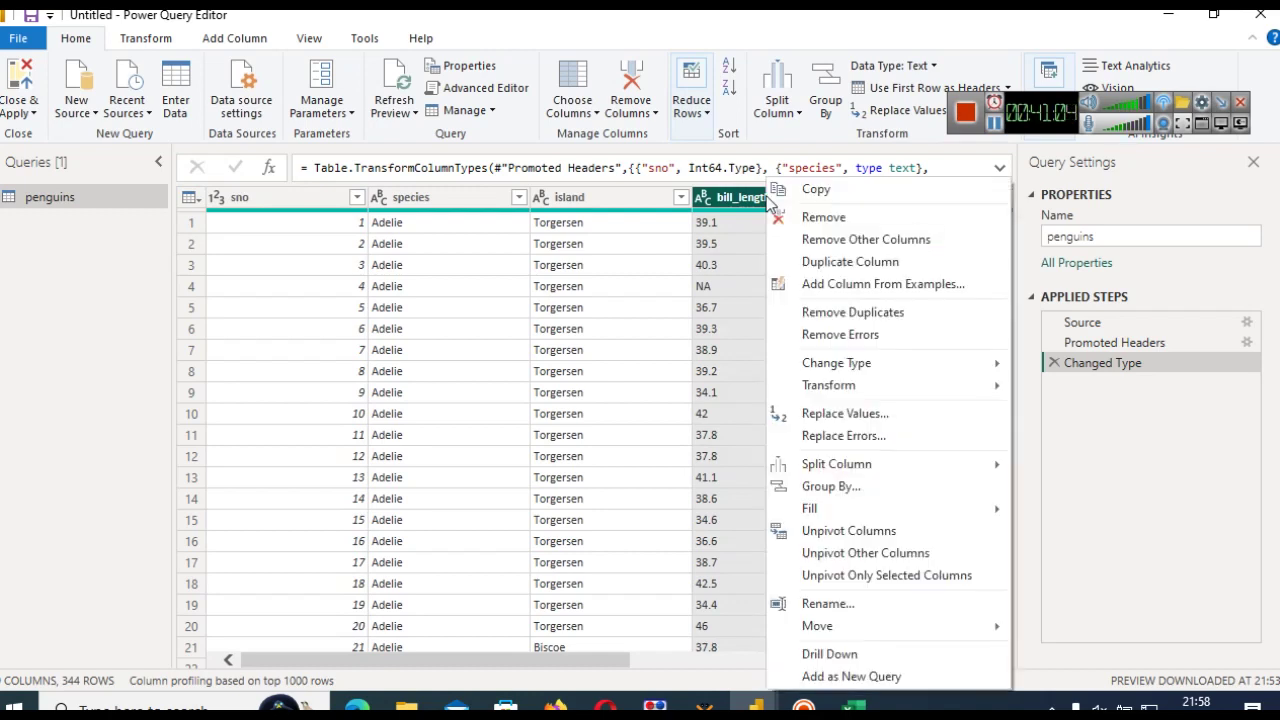
click(913, 419)
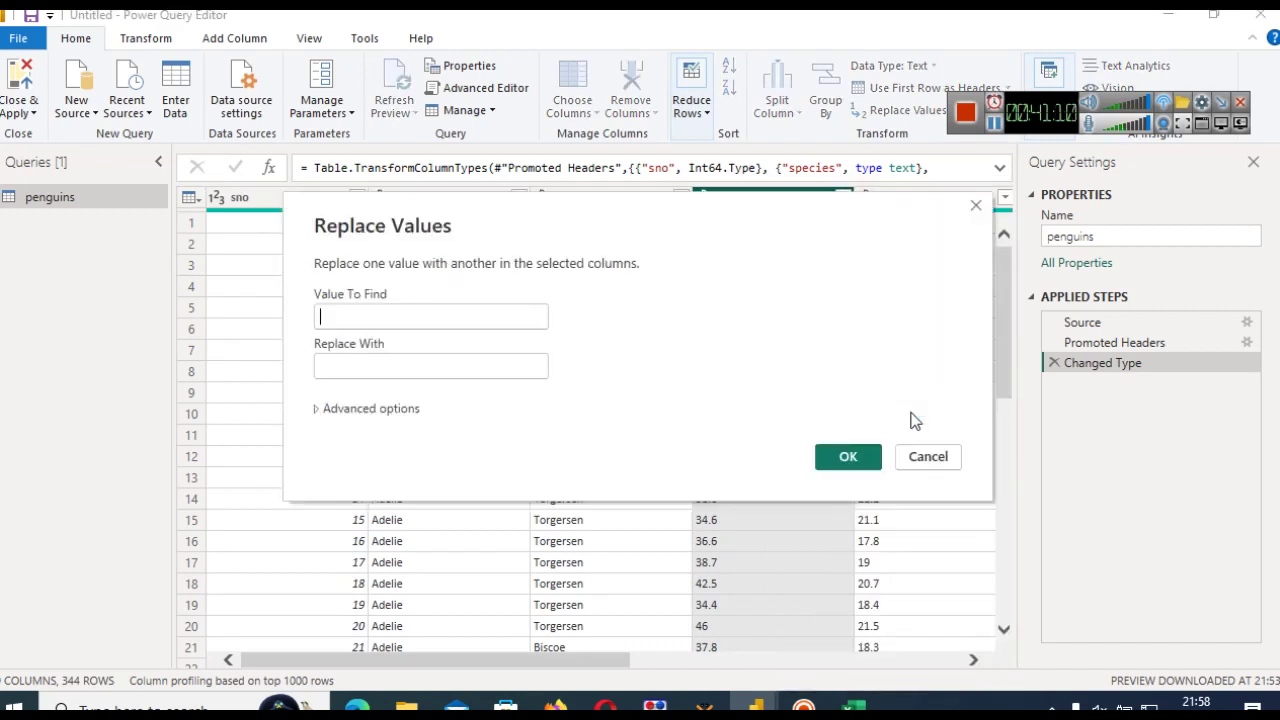
text(NA)
key(Tab)
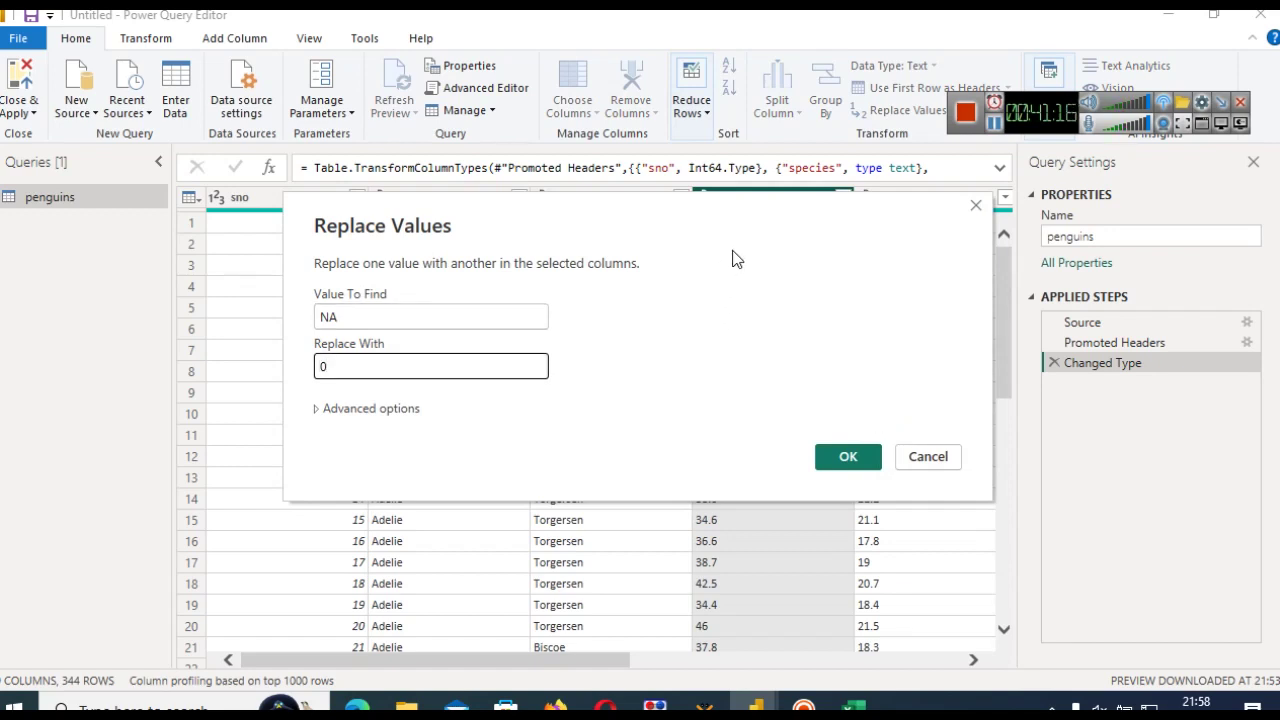
drag(766, 217, 861, 412)
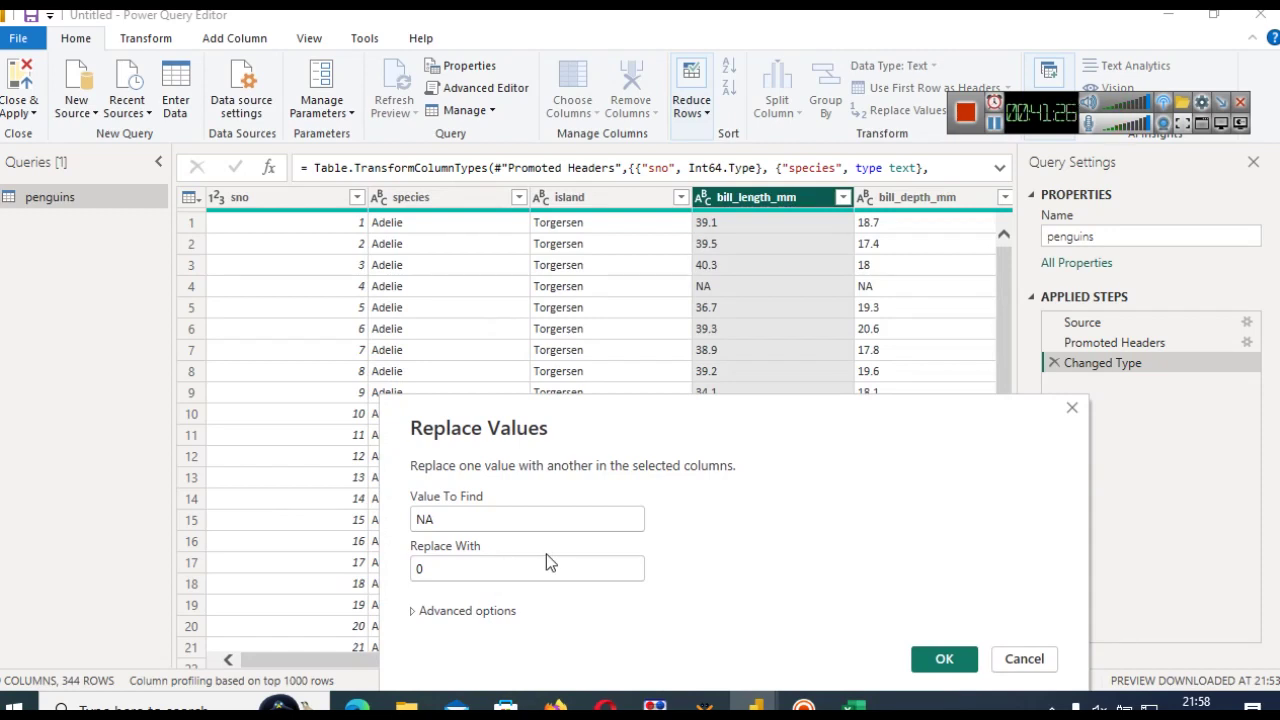
double_click(524, 572)
text(35.66)
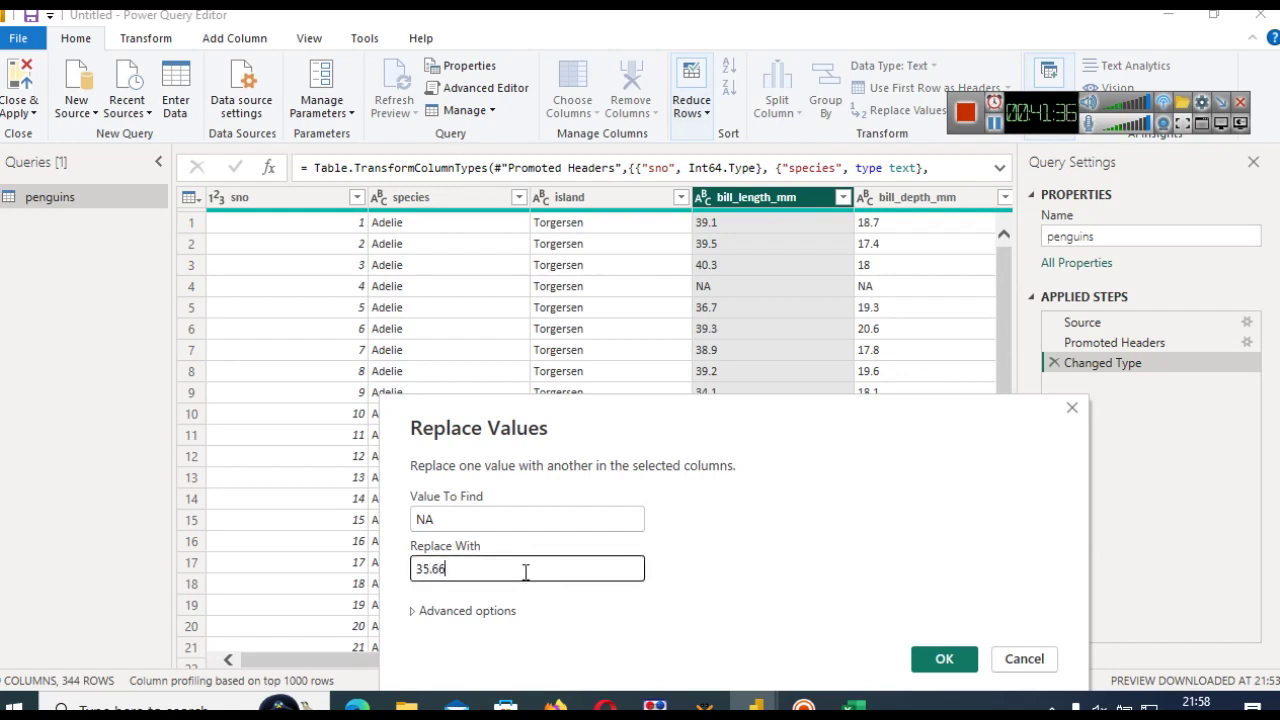
click(944, 660)
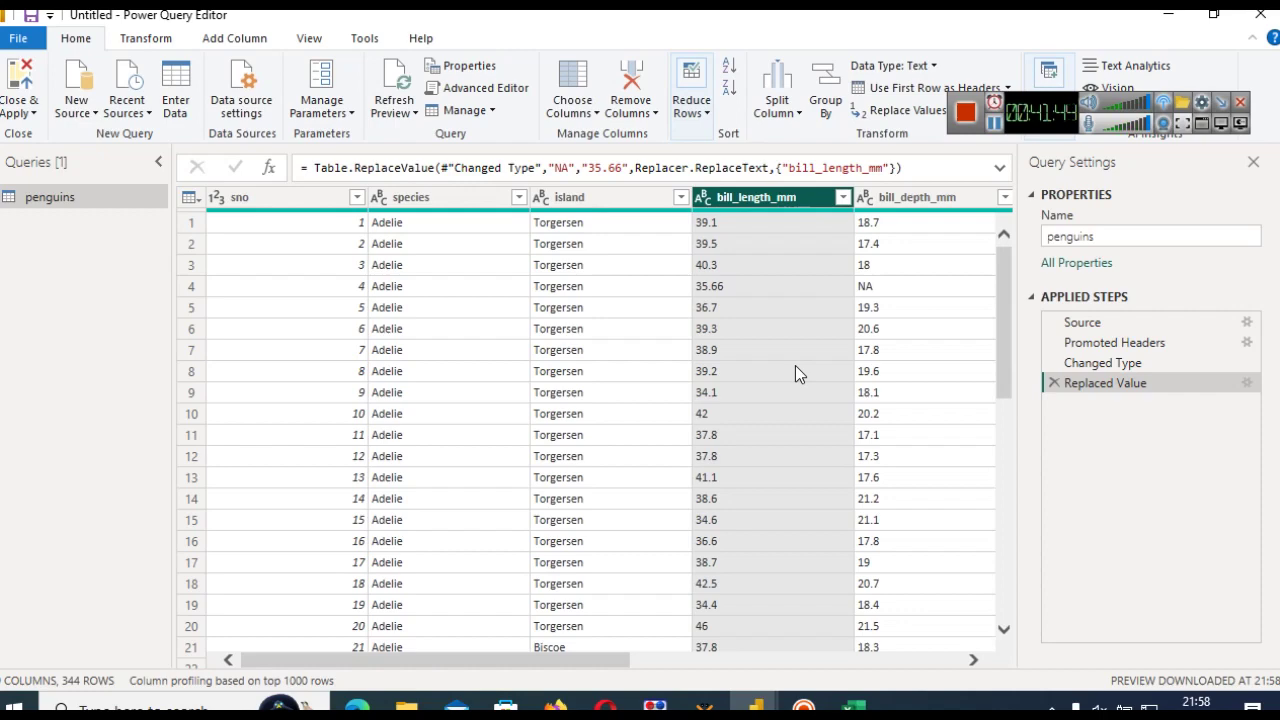
click(14, 85)
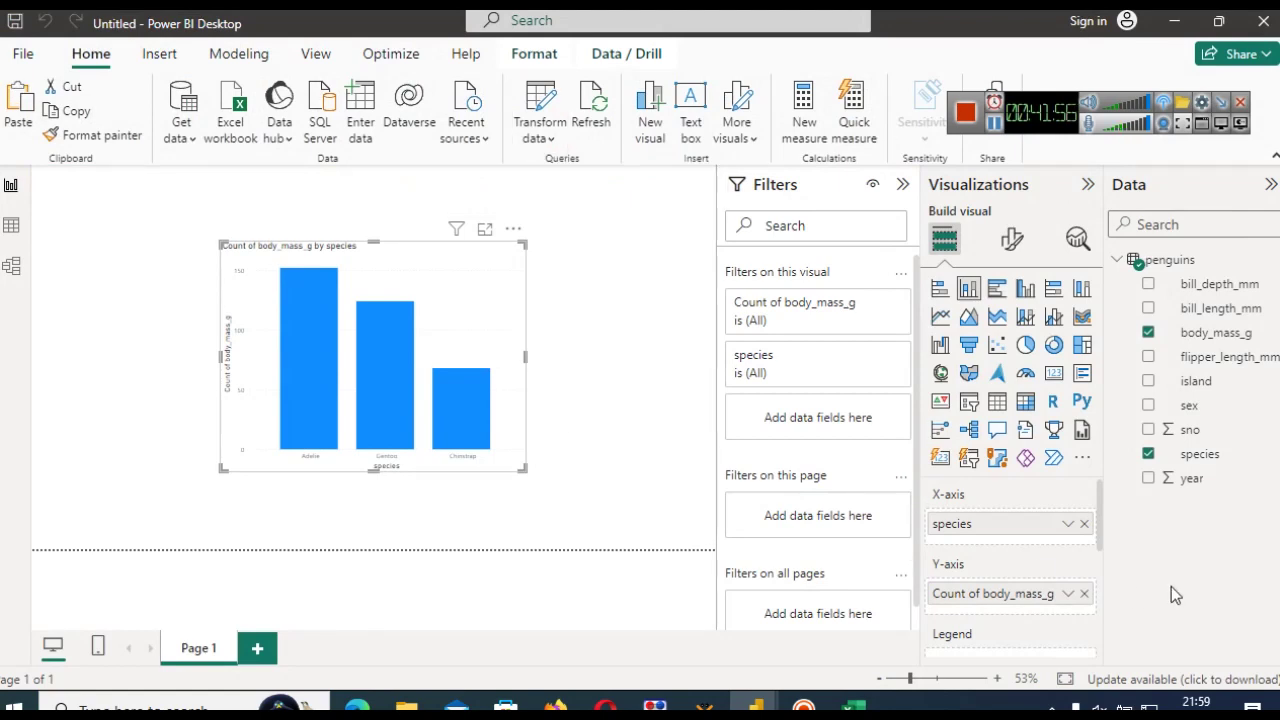
- Replace body_mass_g with the count of bill_length_mm on the Y-axis of the stacked column chart
click(1203, 310)
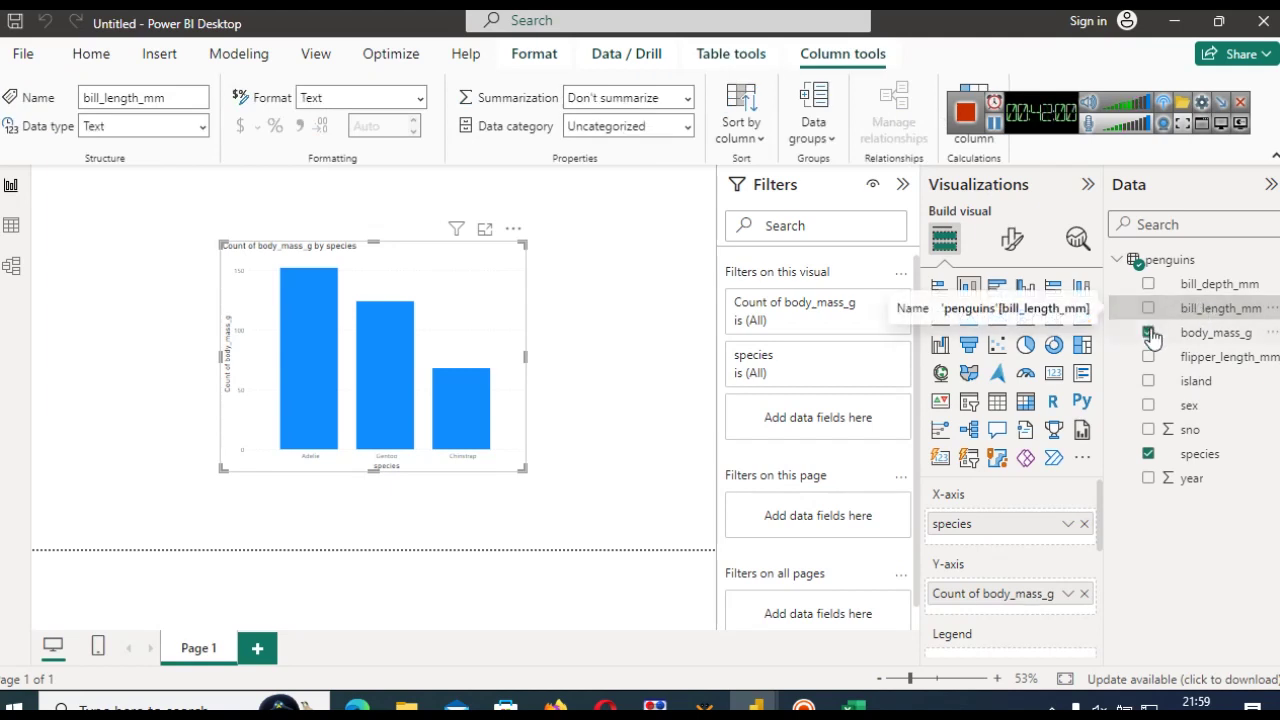
click(1150, 334)
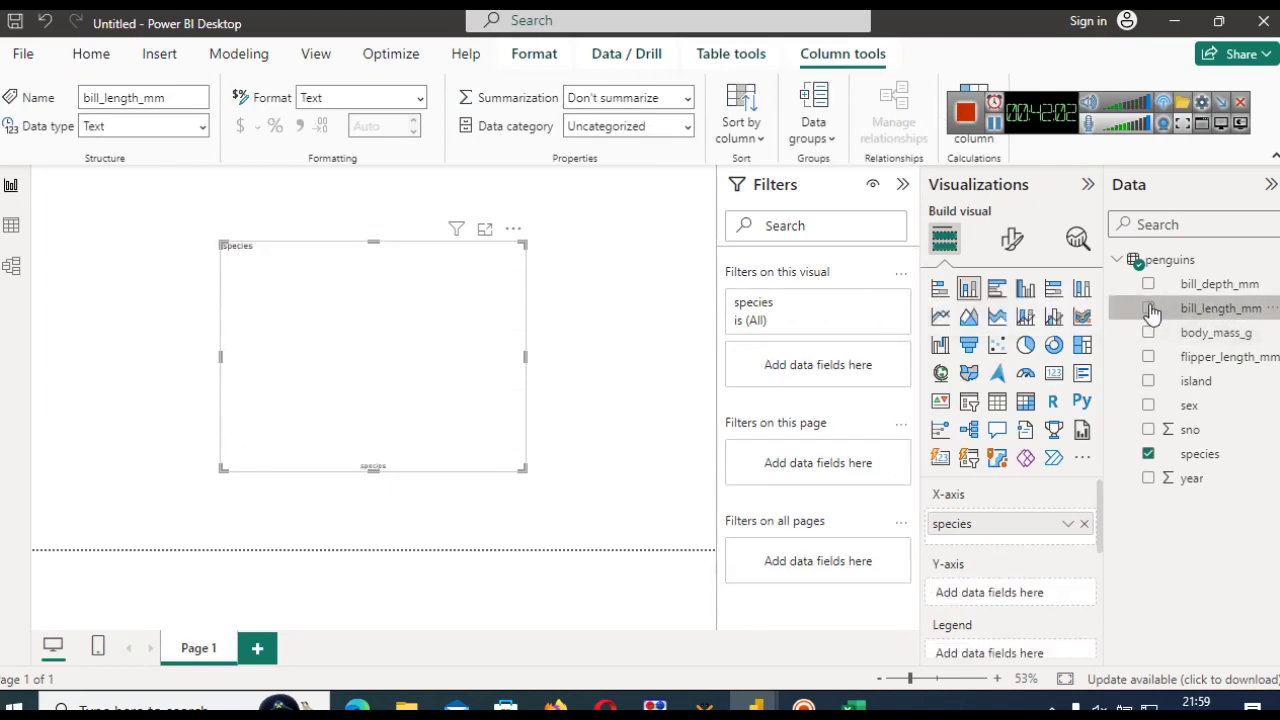
click(1150, 309)
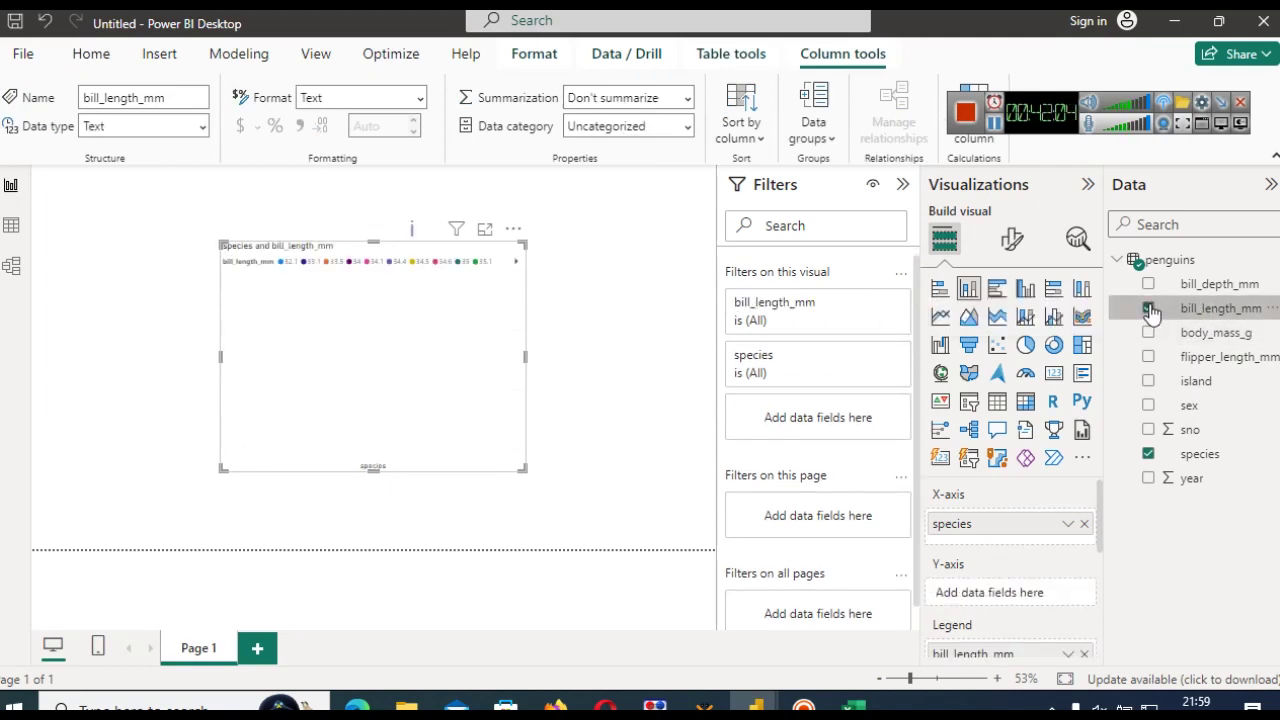
click(1150, 310)
drag(1152, 313, 1007, 597)
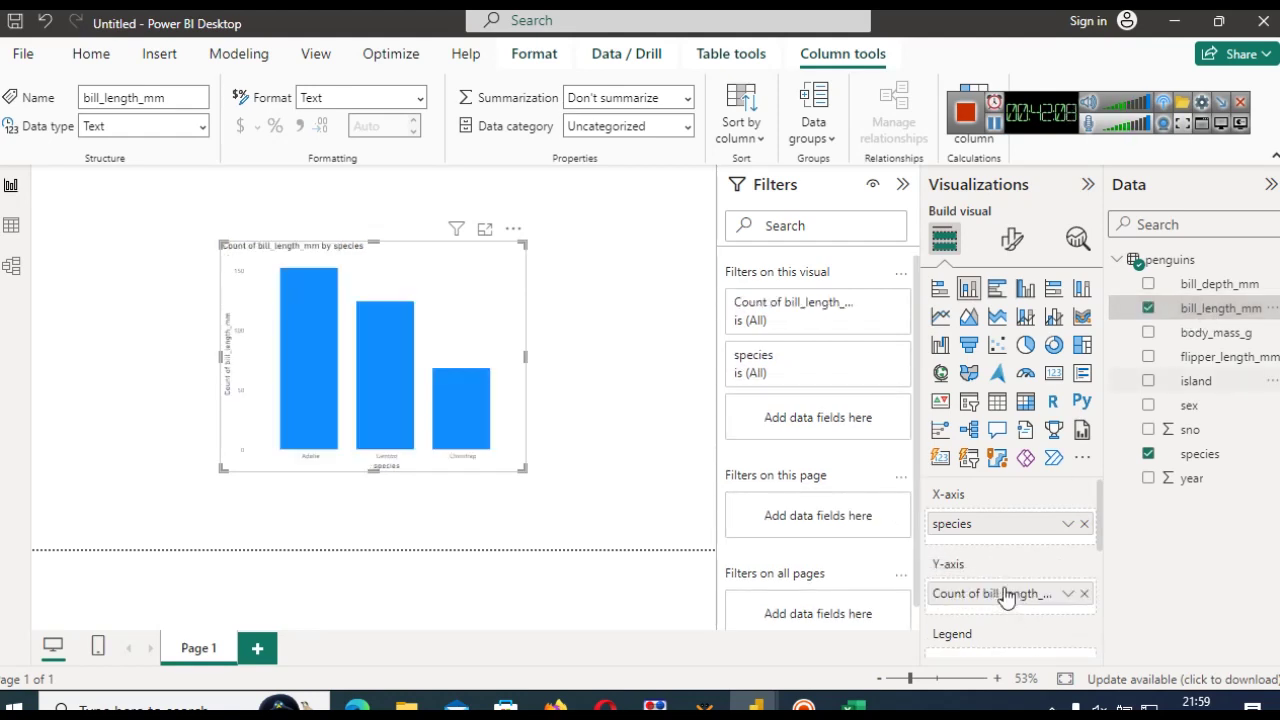
- Check the aggregation options for bill_length_mm on the Y-axis, and remove the field from the chart
click(1069, 594)
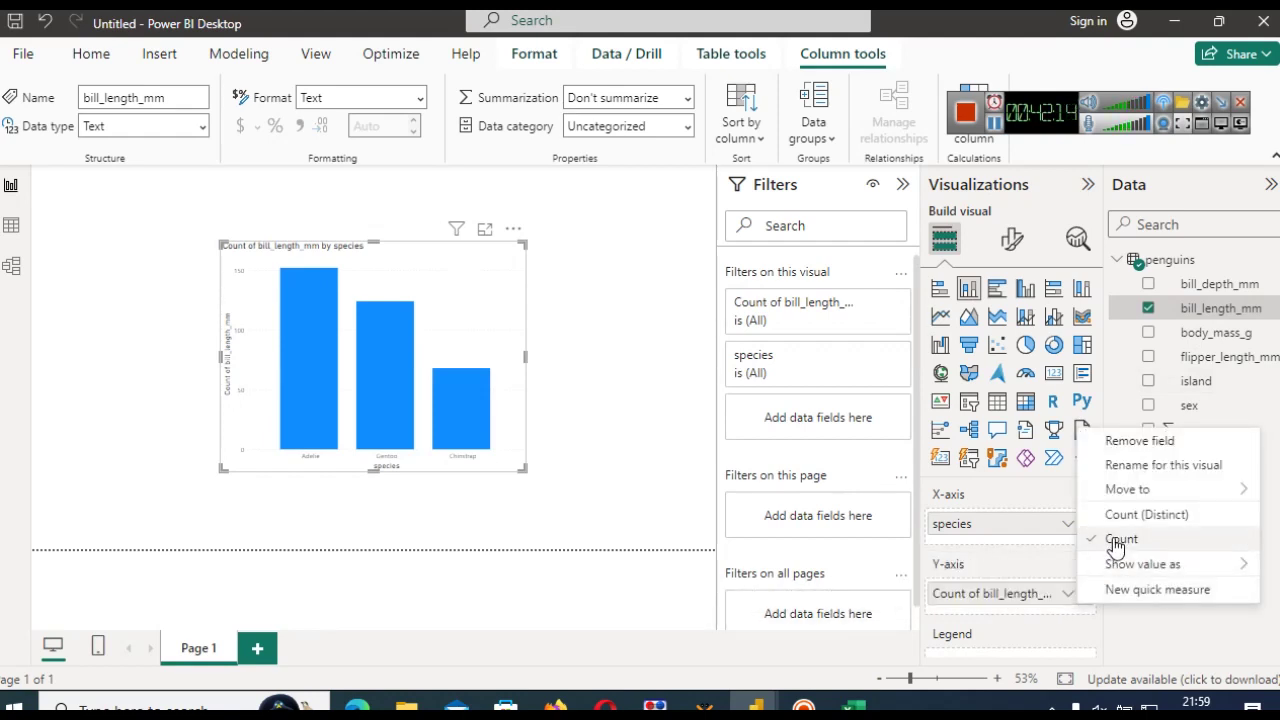
click(1124, 623)
click(1085, 594)
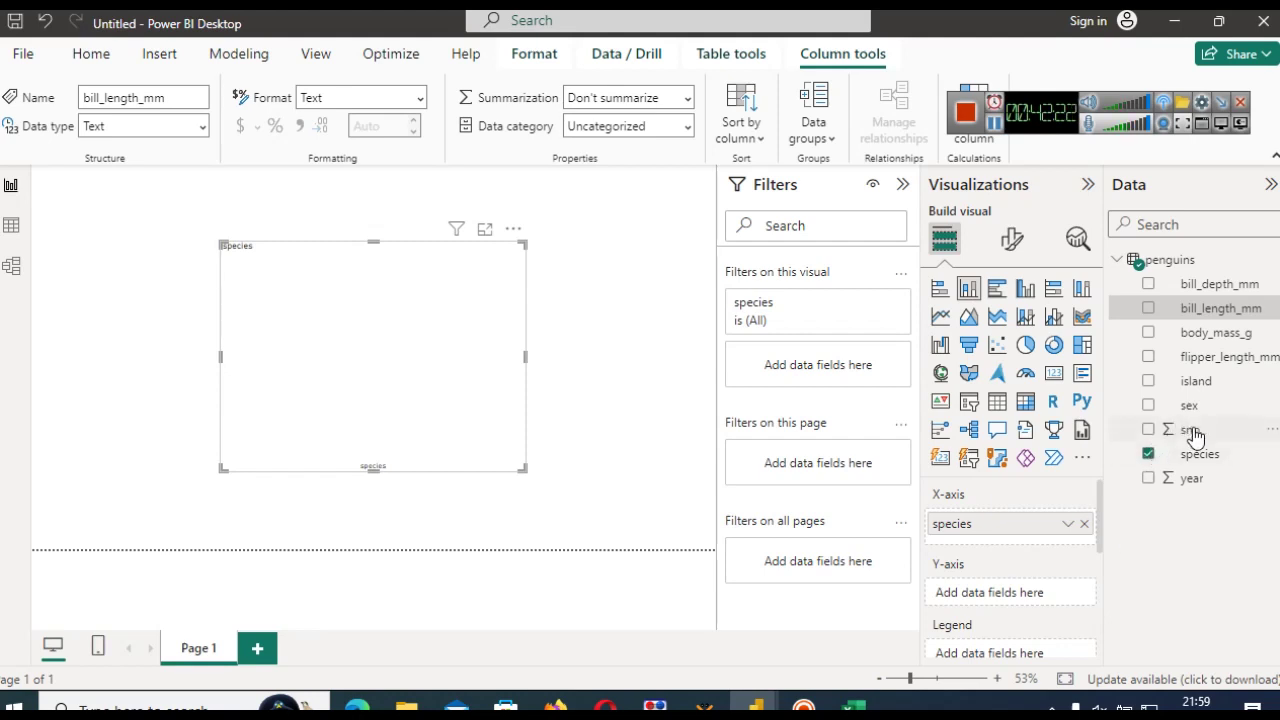
- Try the sum of sno on the chart's Y-axis, check its aggregation options, and undo the field addition
drag(1197, 437, 1005, 594)
click(1068, 594)
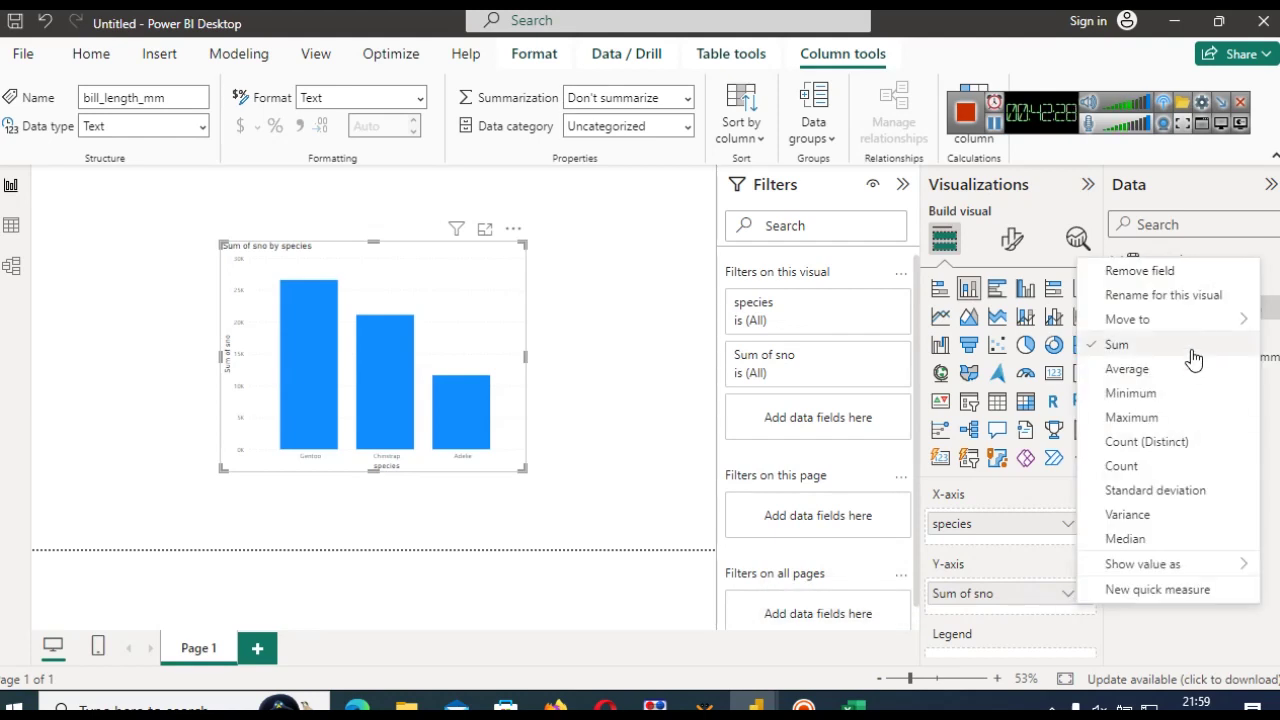
click(1175, 638)
key(ctrl+z)
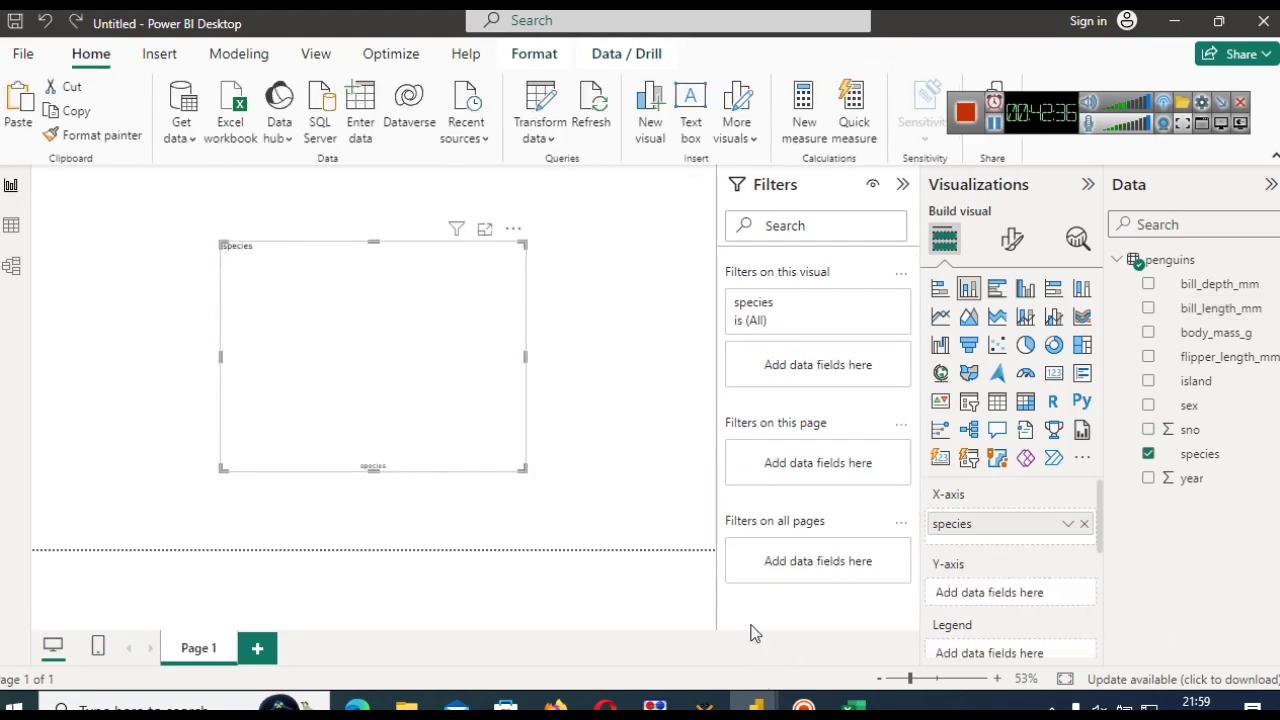
- Switch to the Sales-Dashboard-PowerBi report and place an empty clustered column chart near the centre of a new page
mouse_move(755, 703)
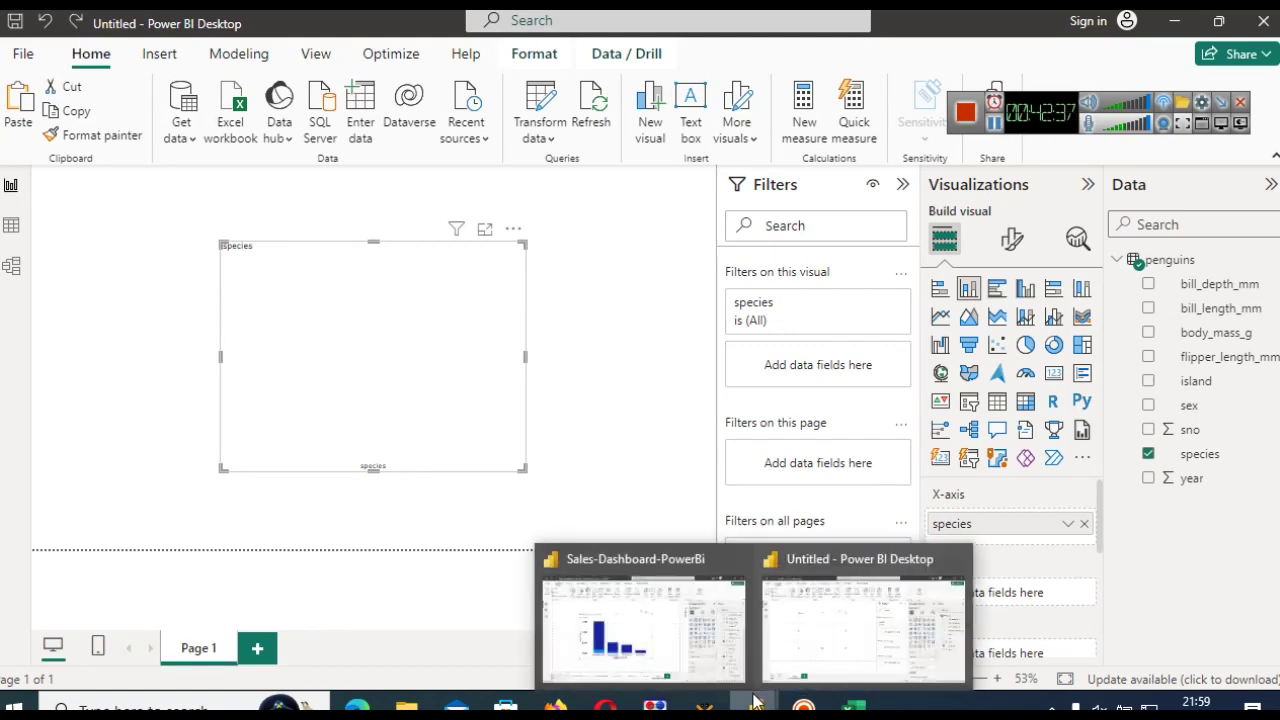
click(660, 636)
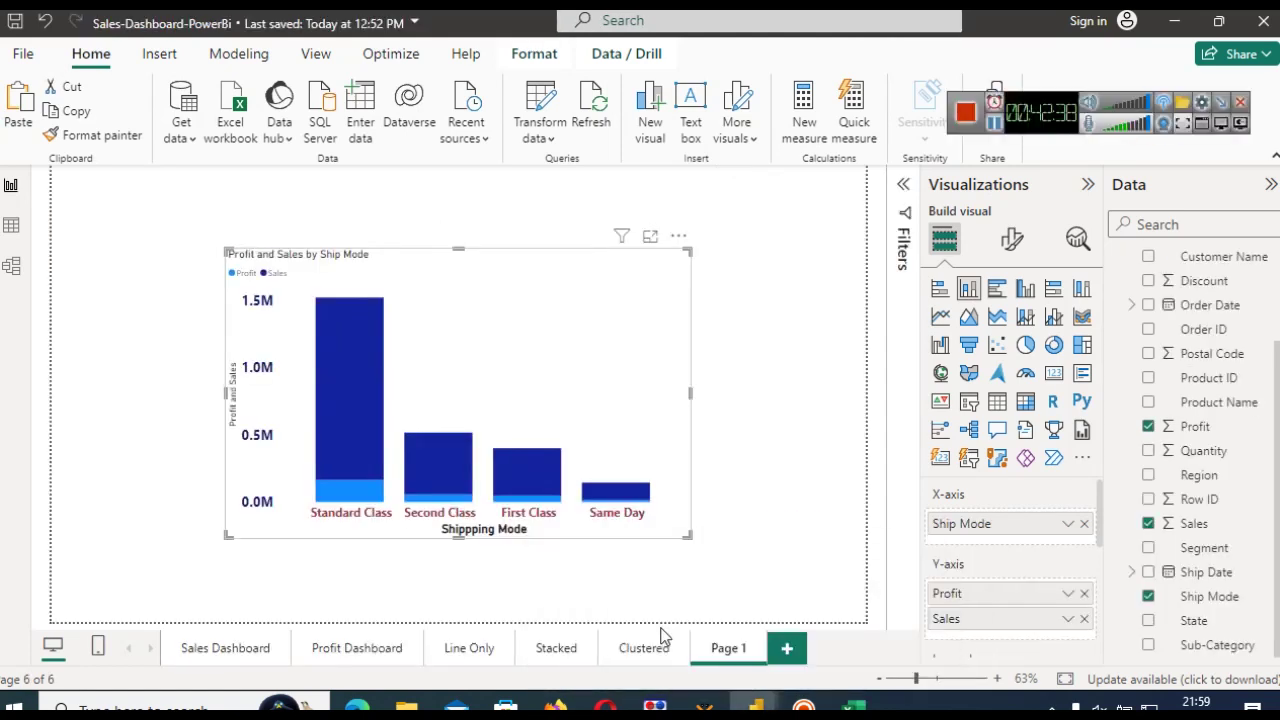
click(787, 648)
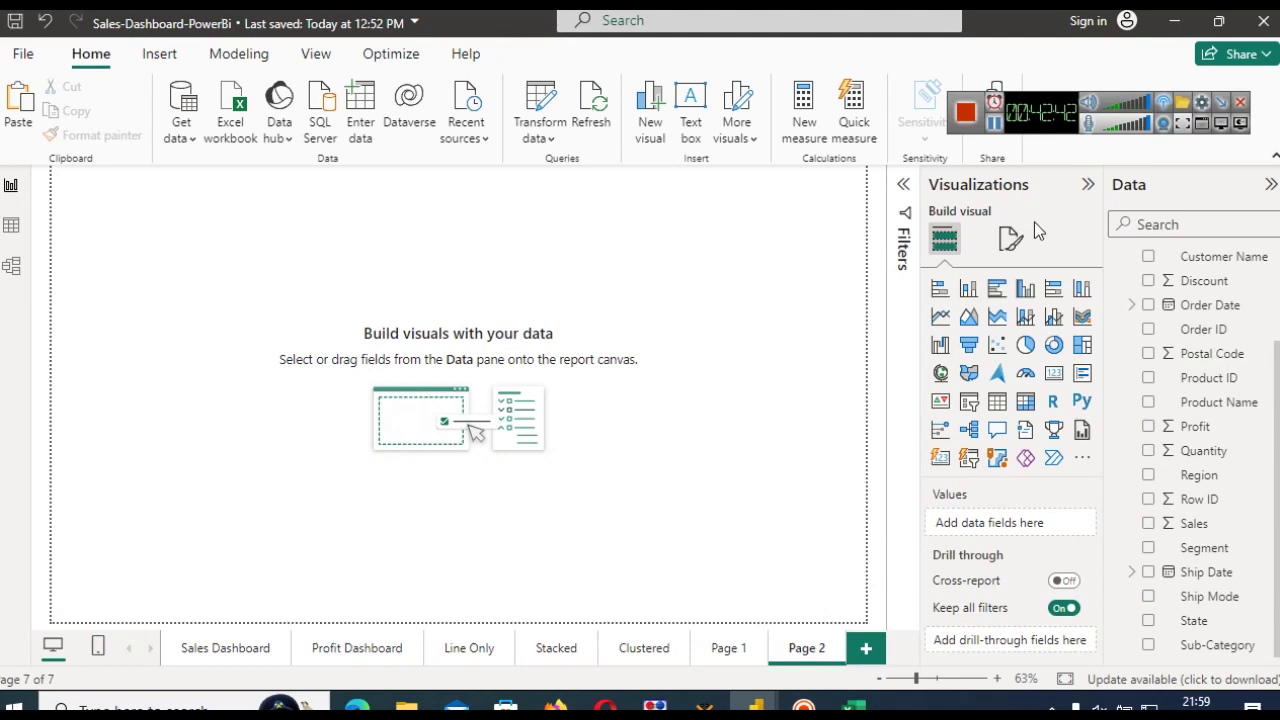
click(1025, 290)
drag(126, 261, 431, 379)
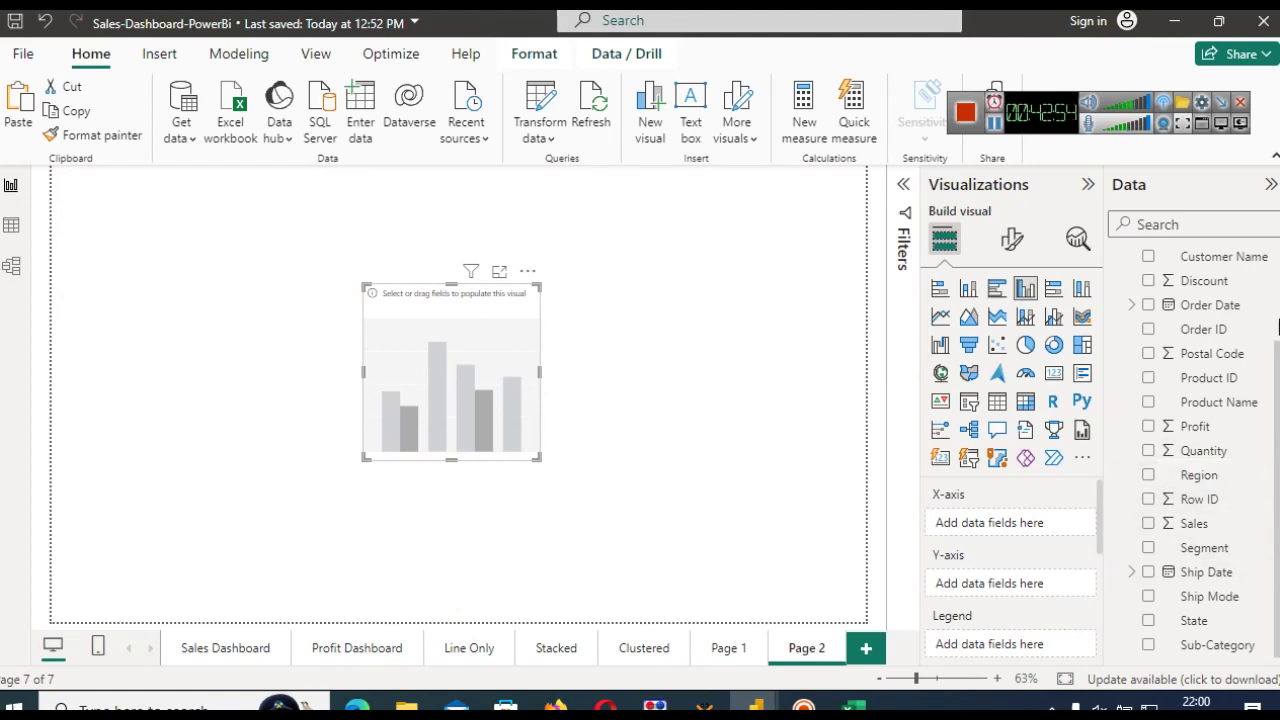
scroll(1278, 330, up, 3)
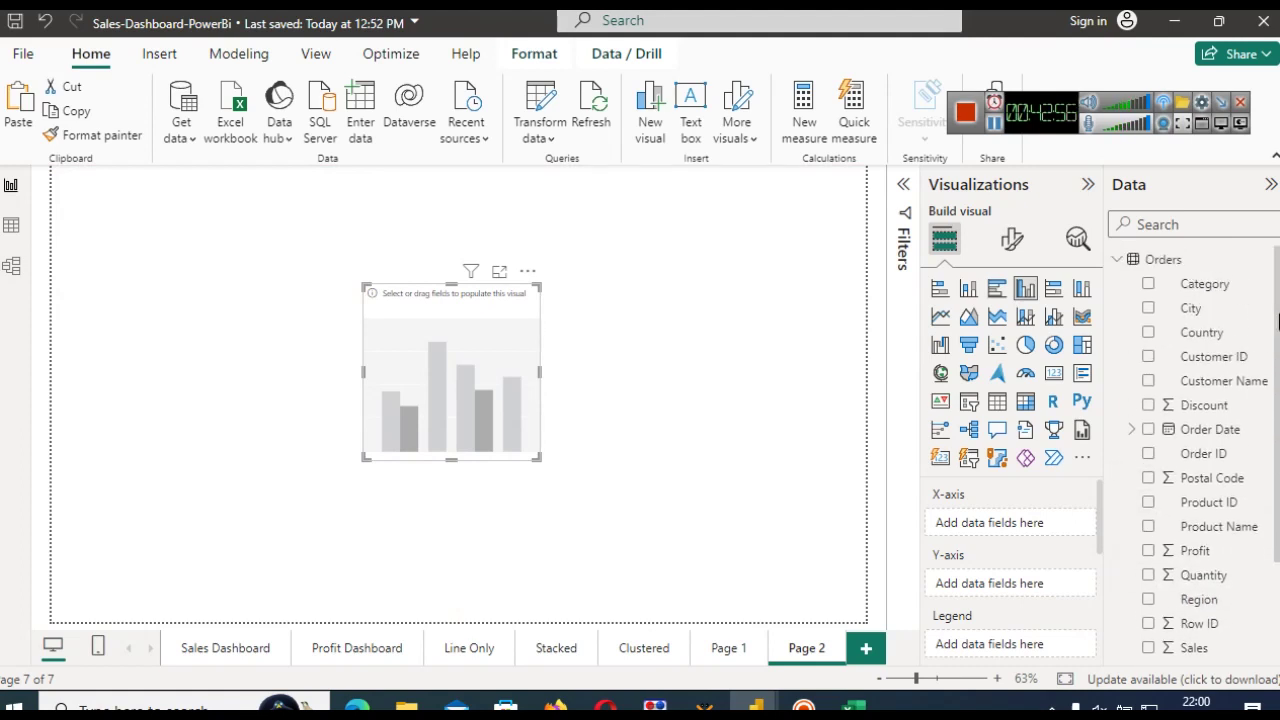
- Populate the clustered column chart with Region on the X-axis and both Sales and Profit on the Y-axis
drag(1278, 320, 1268, 408)
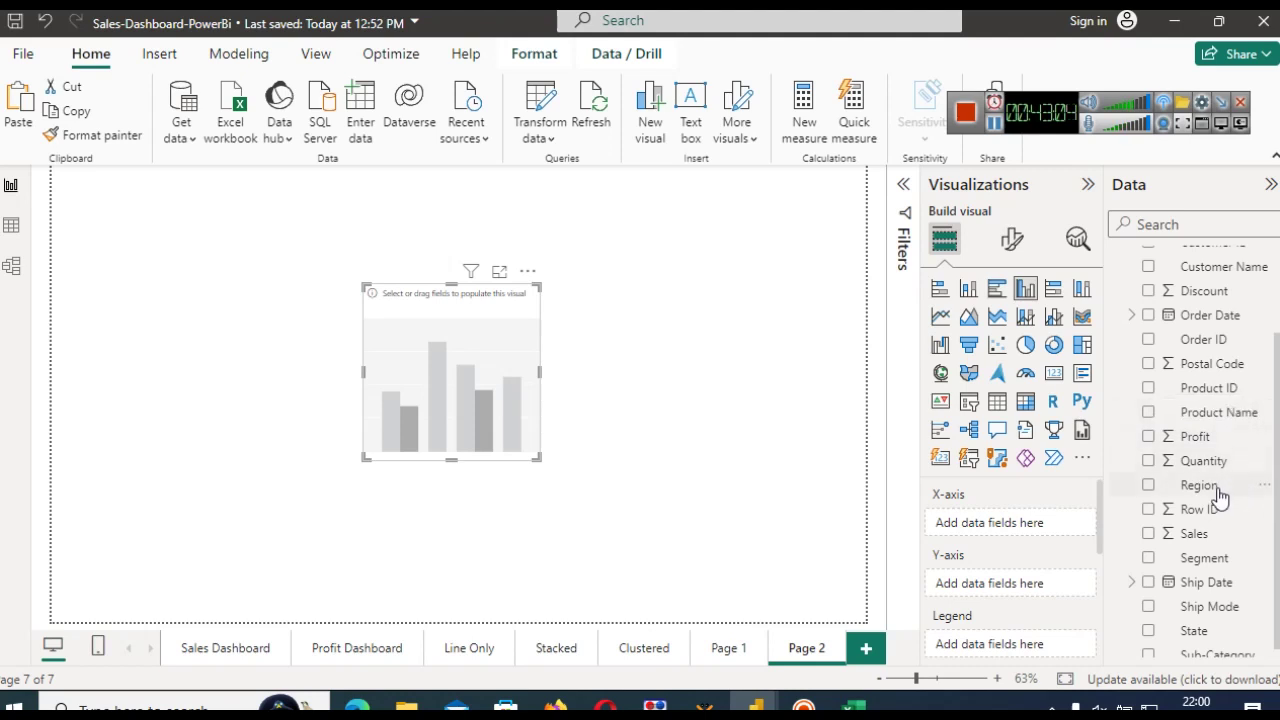
drag(1218, 487, 1001, 526)
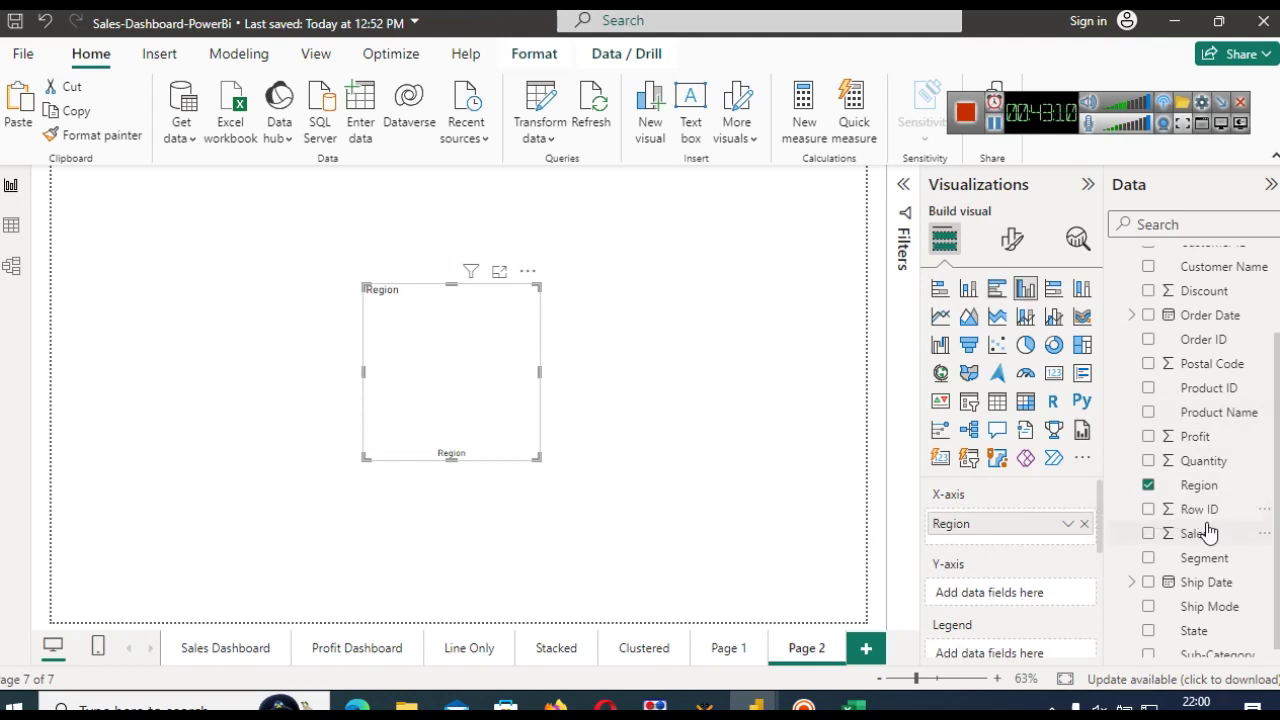
drag(1207, 537, 1034, 594)
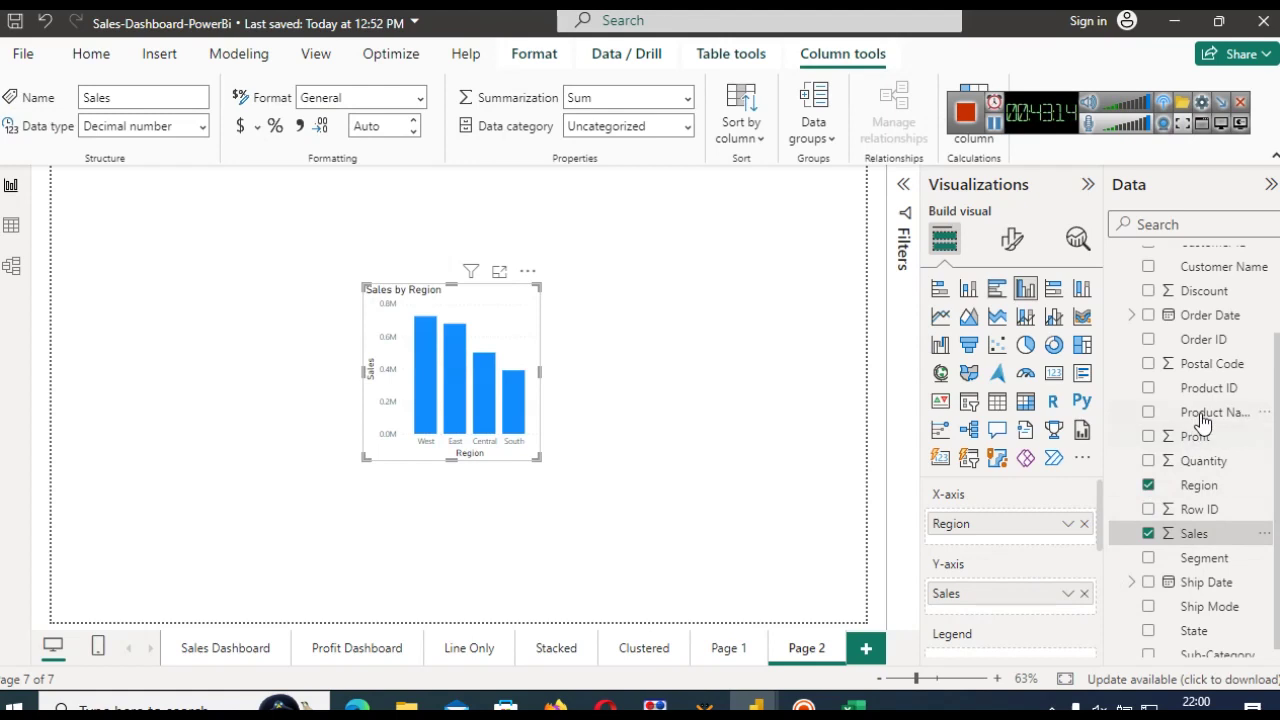
drag(1205, 440, 1006, 614)
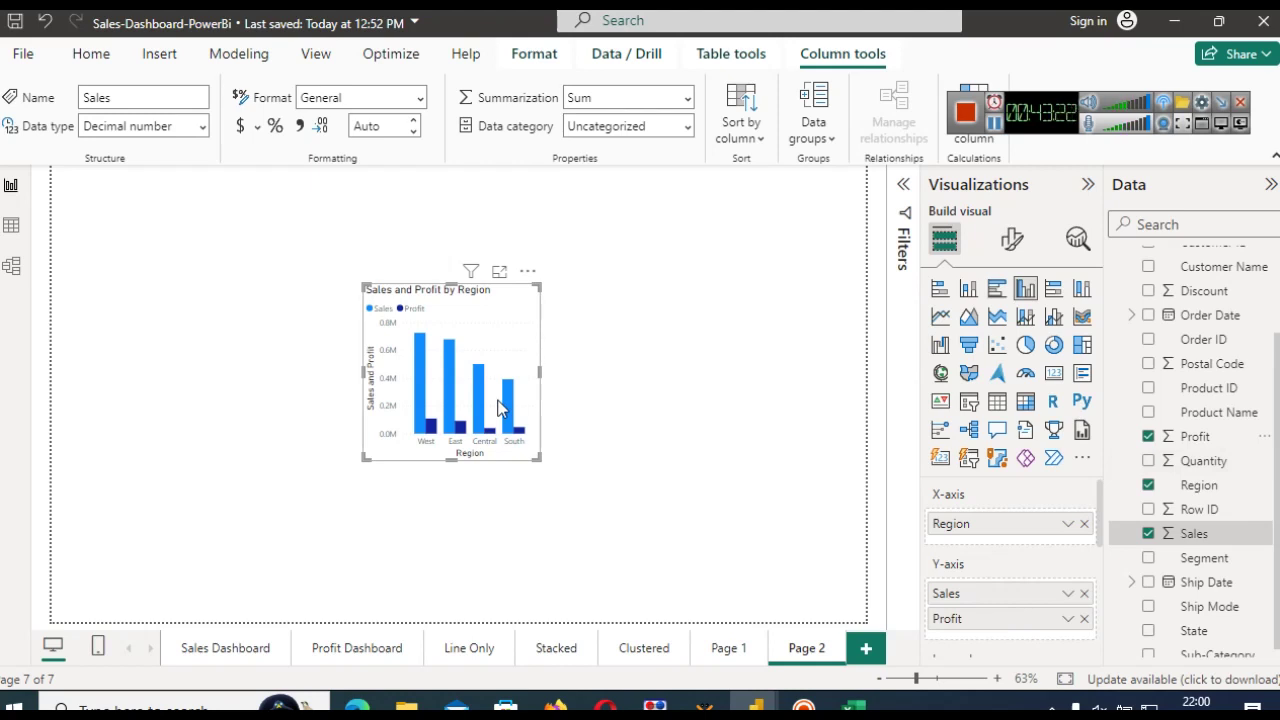
- Examine the Sales and Profit columns for each region in focus mode, and return to the report page
click(499, 271)
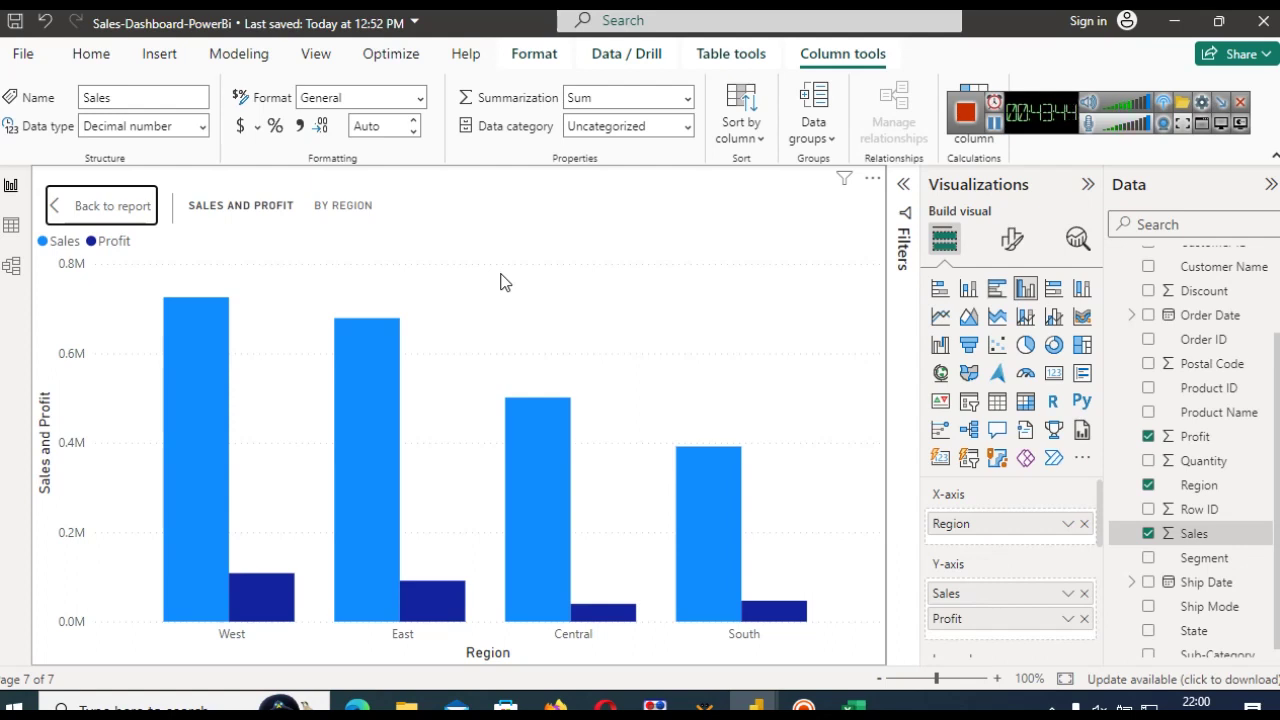
mouse_move(219, 554)
mouse_move(699, 510)
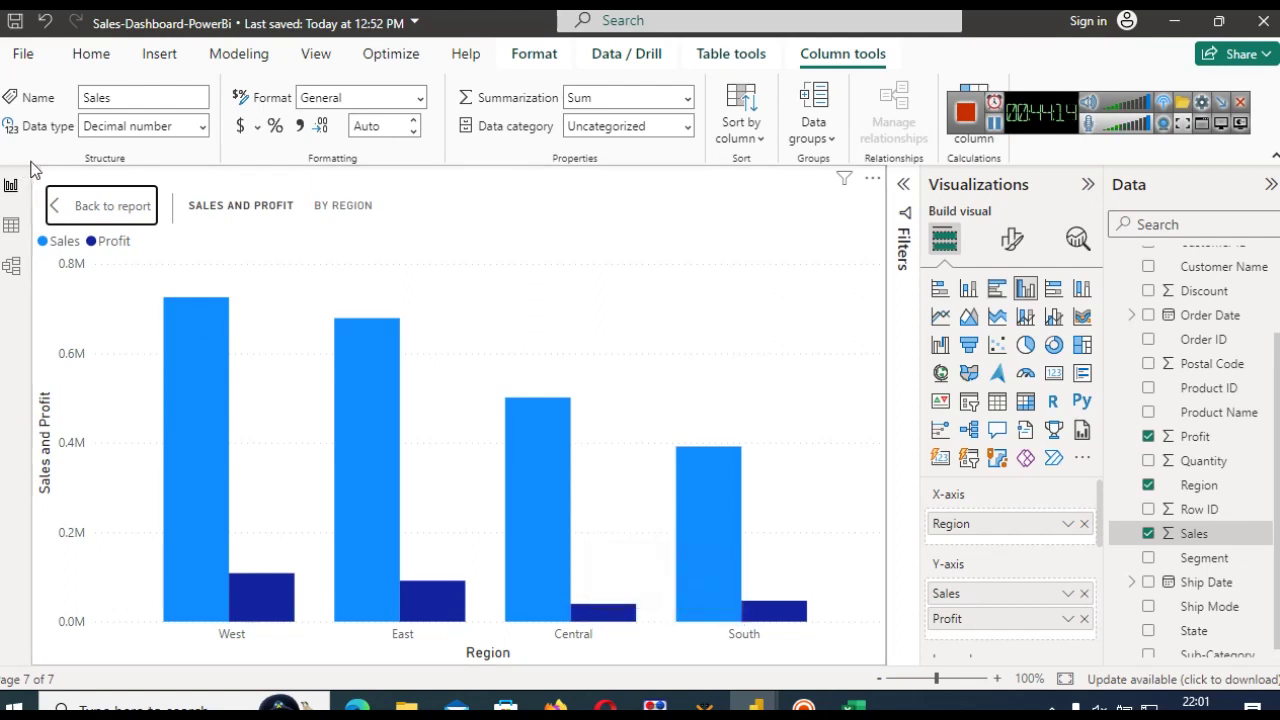
click(83, 205)
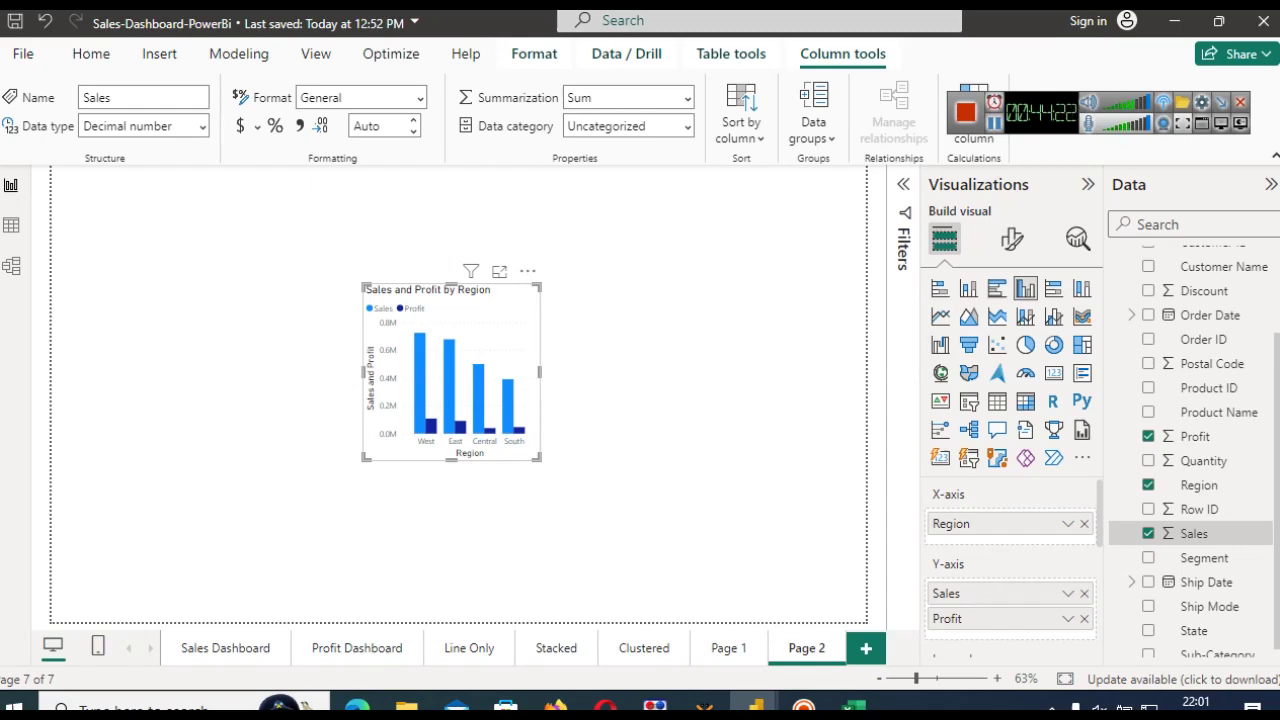
- Switch to the penguins workbook in Excel and review its data, selecting the bill_depth_mm cell E9
click(853, 705)
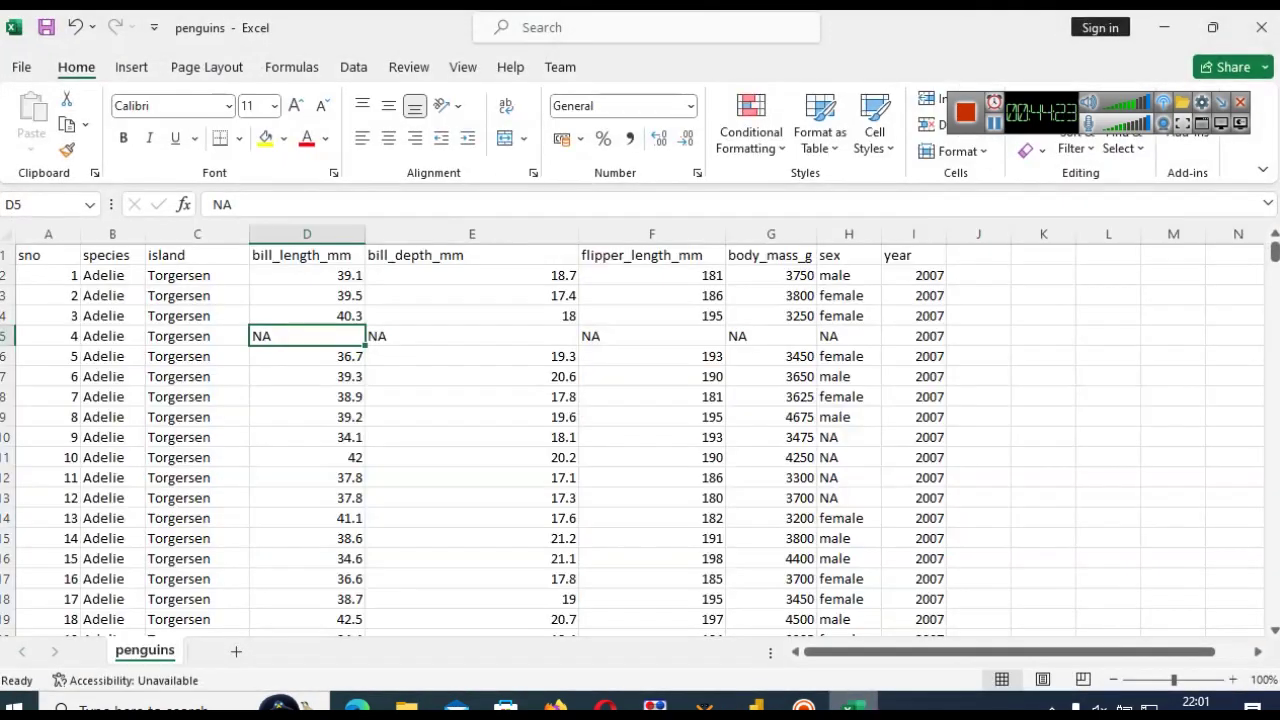
click(565, 410)
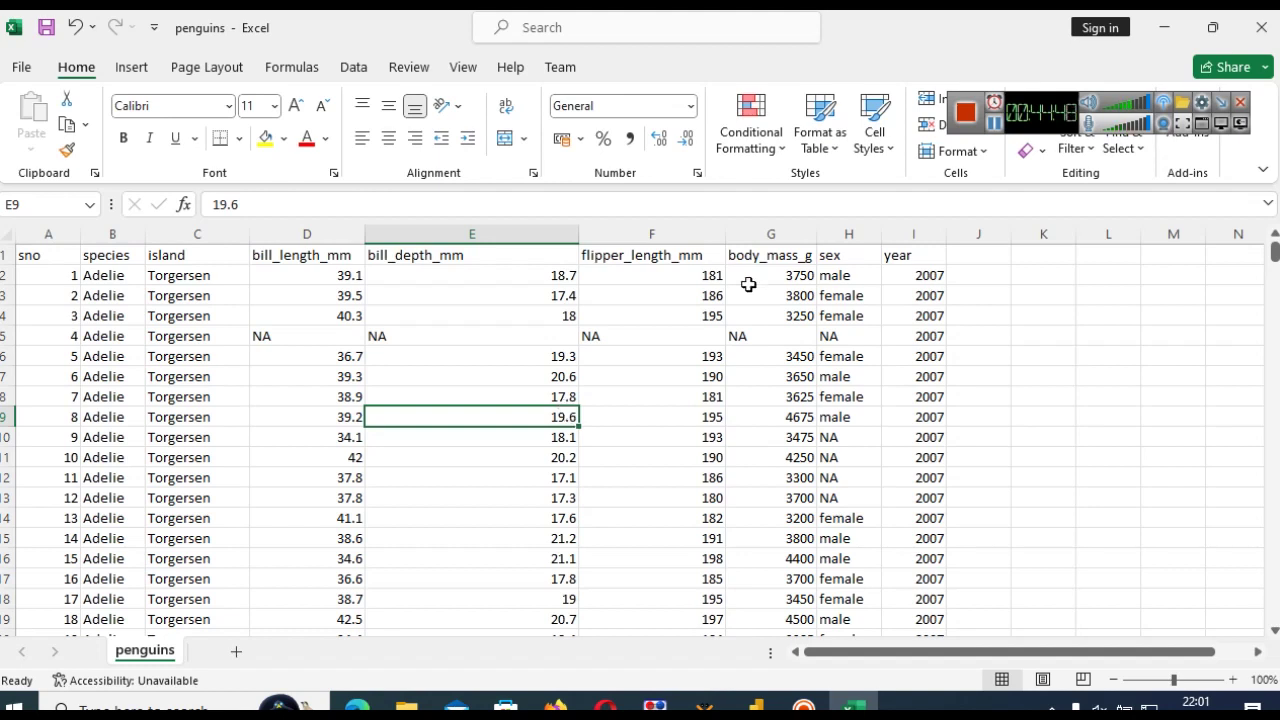
click(999, 128)
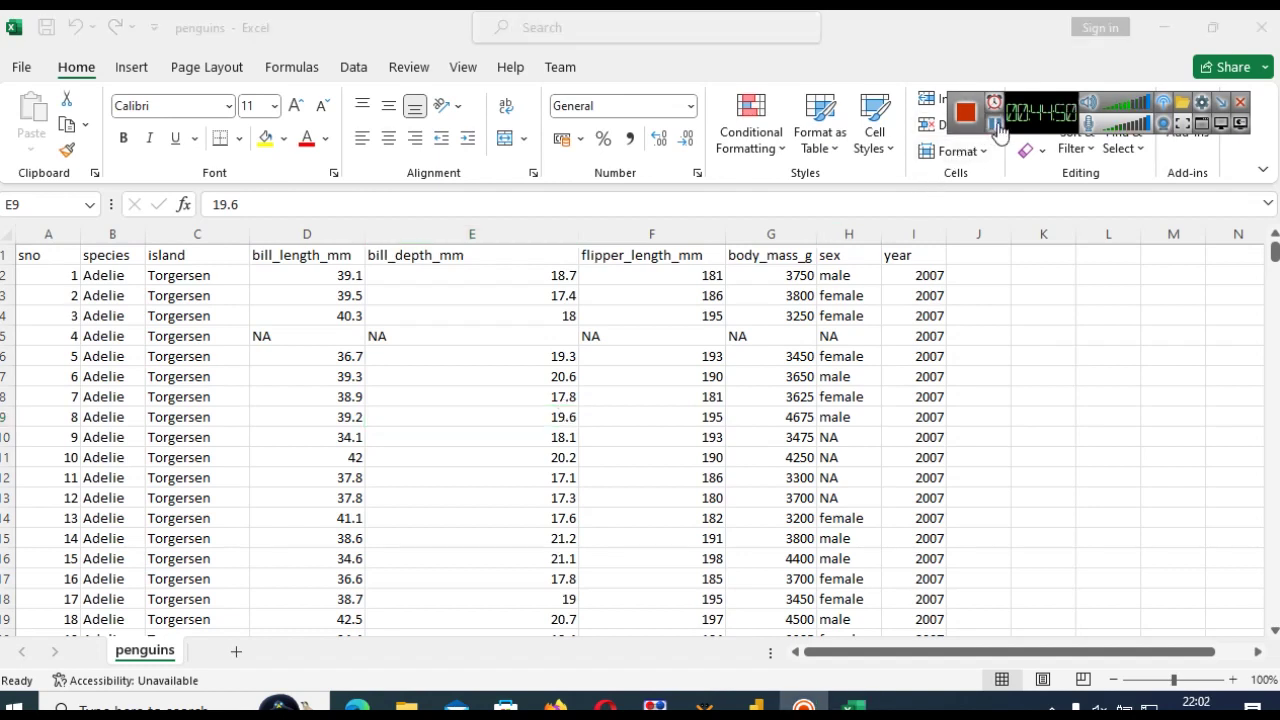